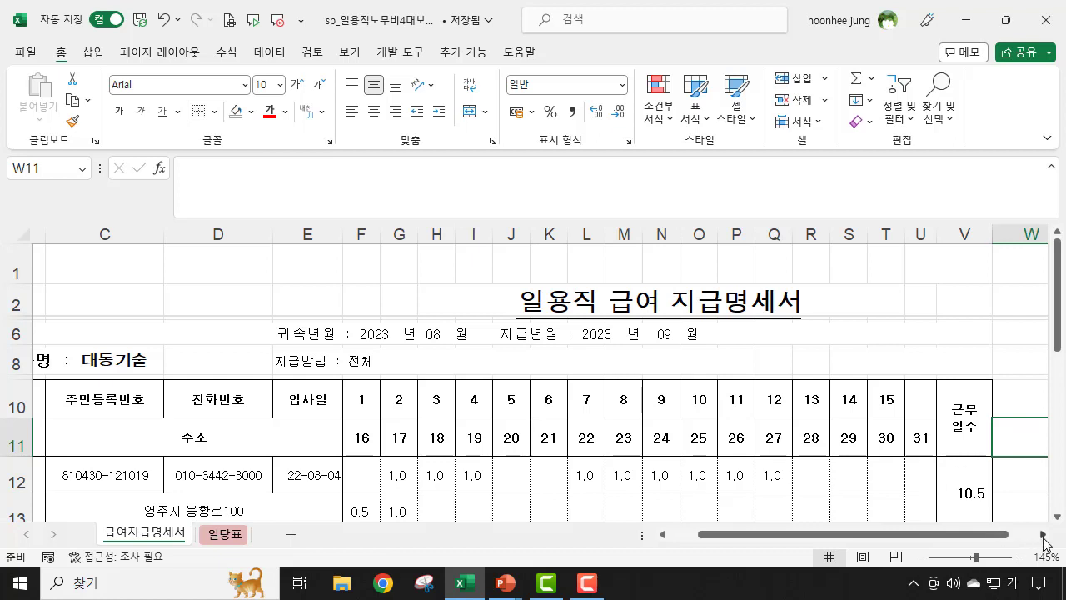
Examine the first worker's daily attendance entries in rows 12 and 13 and the 근무일수 formula that sums them
{"action": "left_click", "coordinate": [1044, 535]}
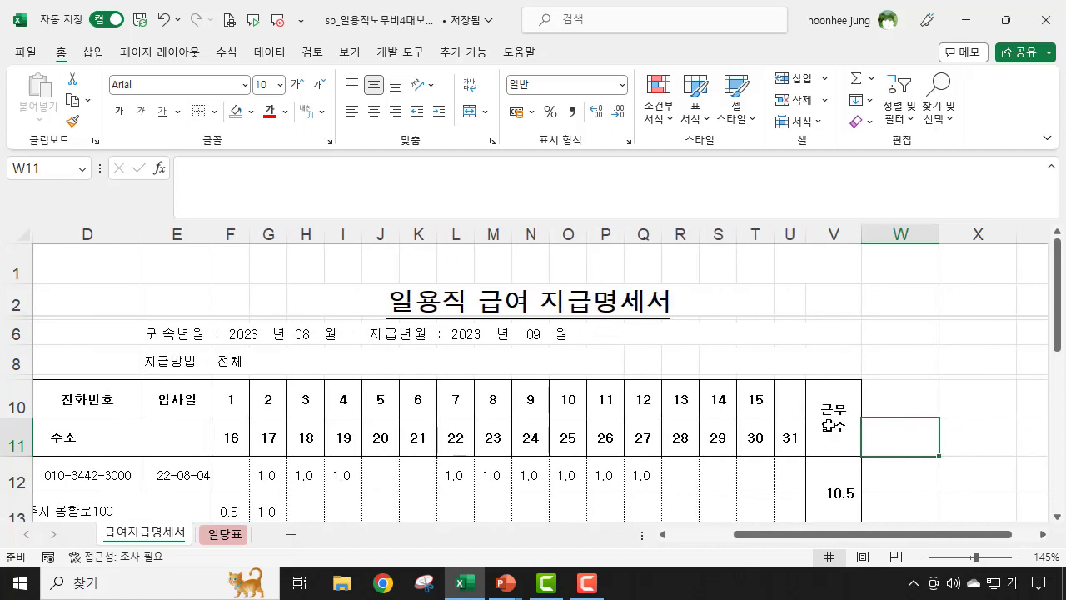
{"action": "left_click", "coordinate": [836, 421]}
{"action": "left_click", "coordinate": [837, 493]}
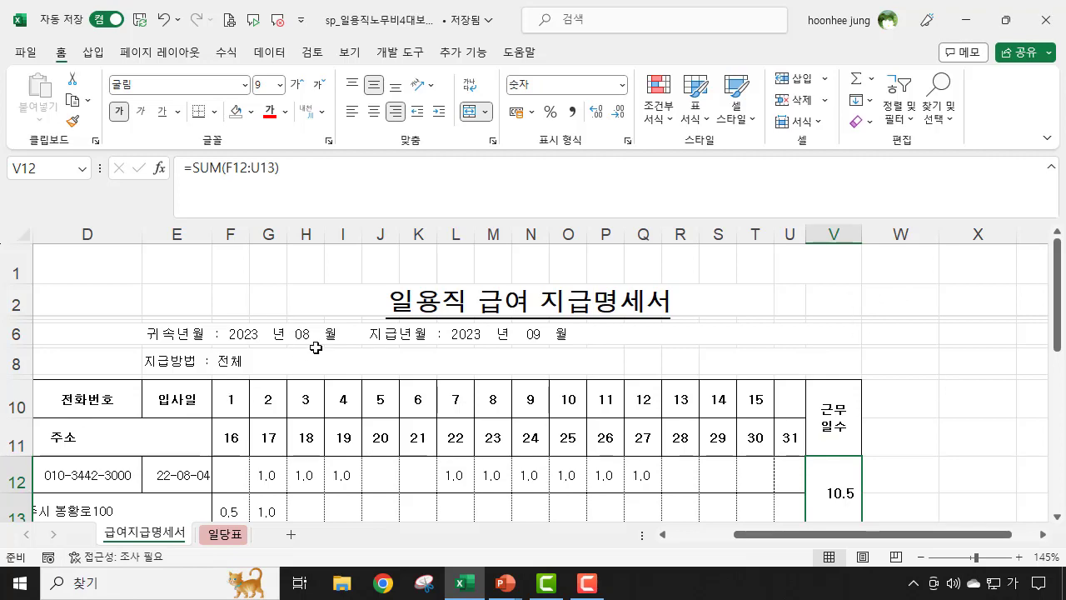
{"action": "scroll", "coordinate": [628, 422], "scroll_direction": "up", "scroll_amount": 1, "text": "ctrl"}
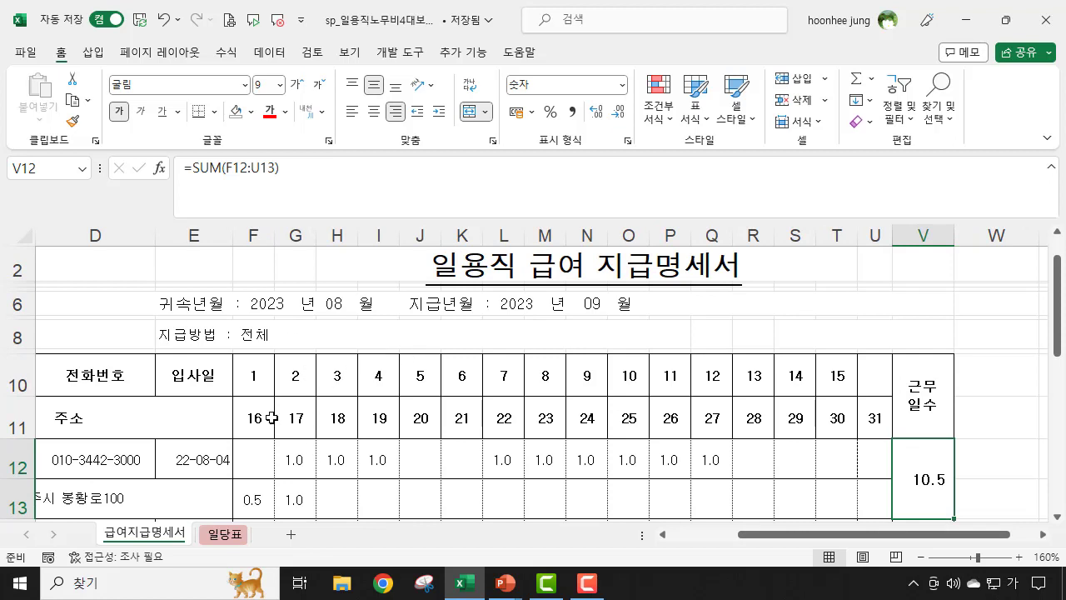
{"action": "left_click_drag", "start_coordinate": [247, 380], "coordinate": [833, 420]}
{"action": "left_click", "coordinate": [290, 462]}
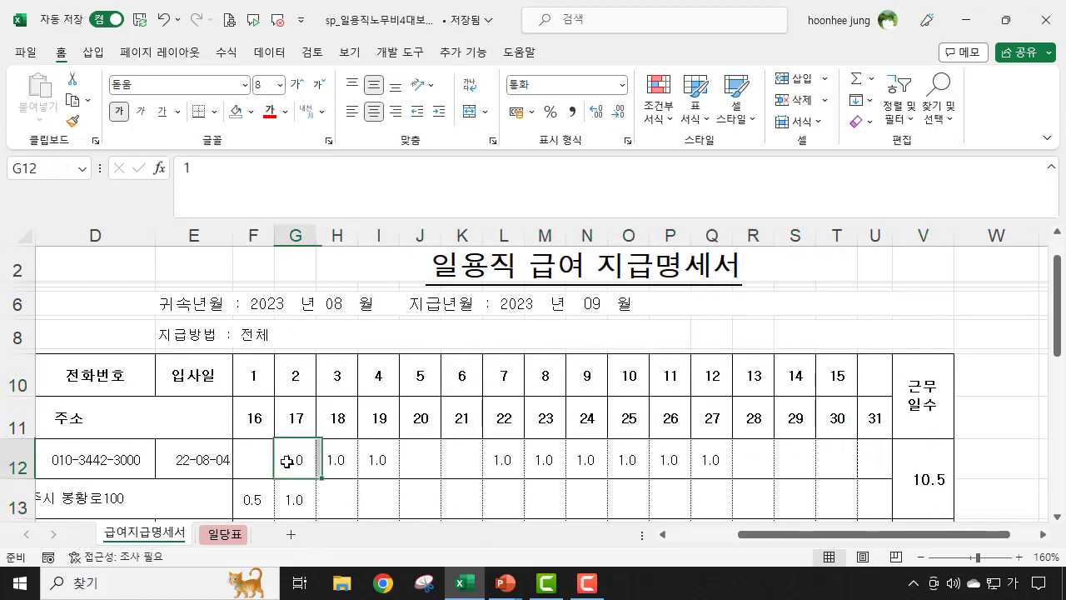
{"action": "left_click", "coordinate": [335, 462]}
{"action": "left_click", "coordinate": [392, 467]}
{"action": "left_click", "coordinate": [274, 464]}
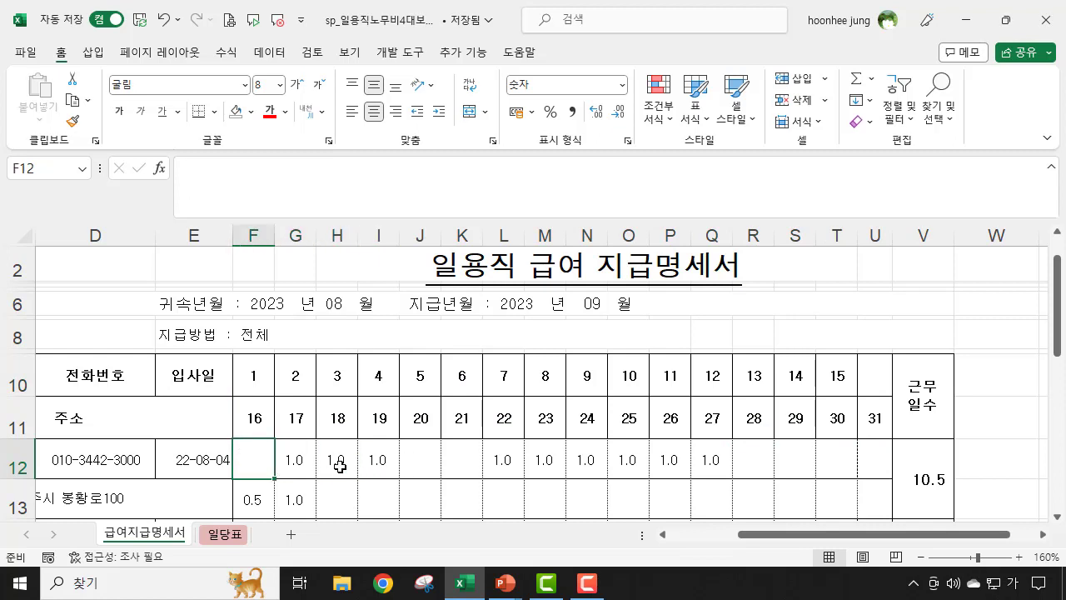
{"action": "left_click", "coordinate": [337, 464]}
{"action": "left_click", "coordinate": [302, 465]}
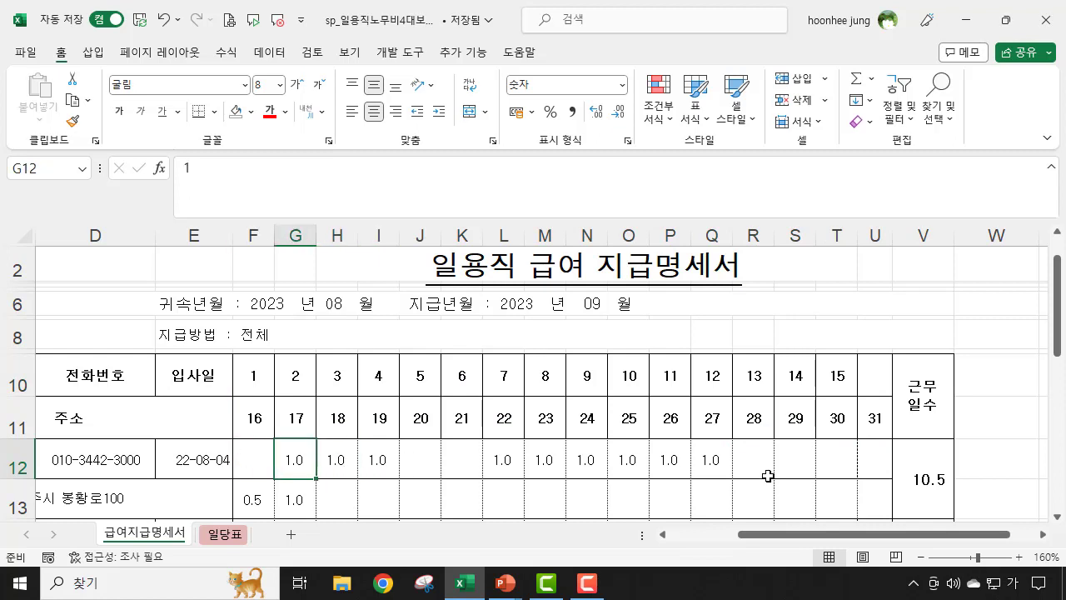
{"action": "left_click", "coordinate": [252, 498]}
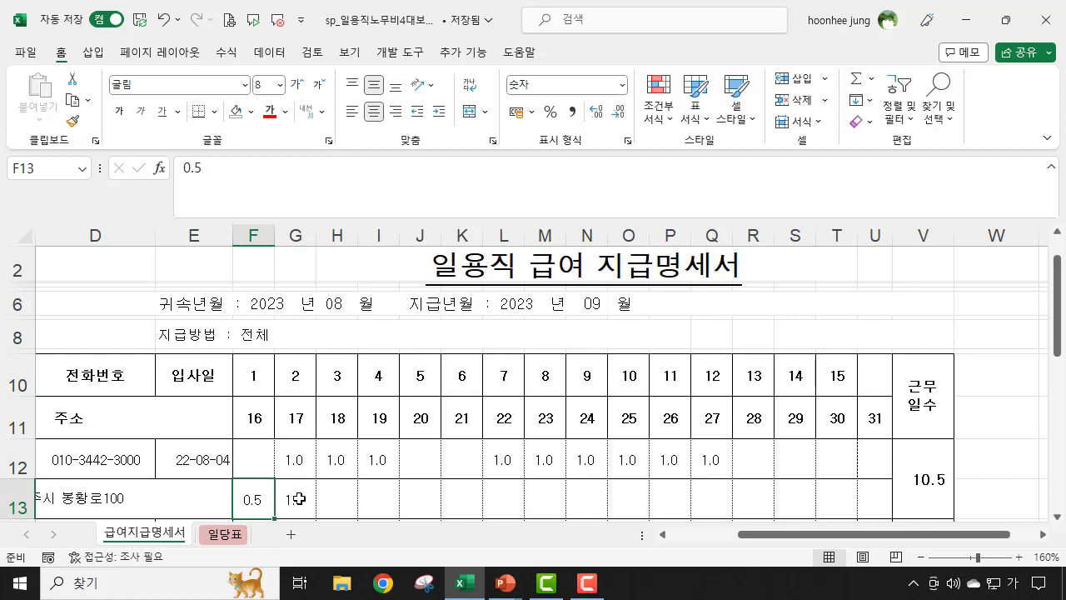
{"action": "left_click", "coordinate": [345, 500]}
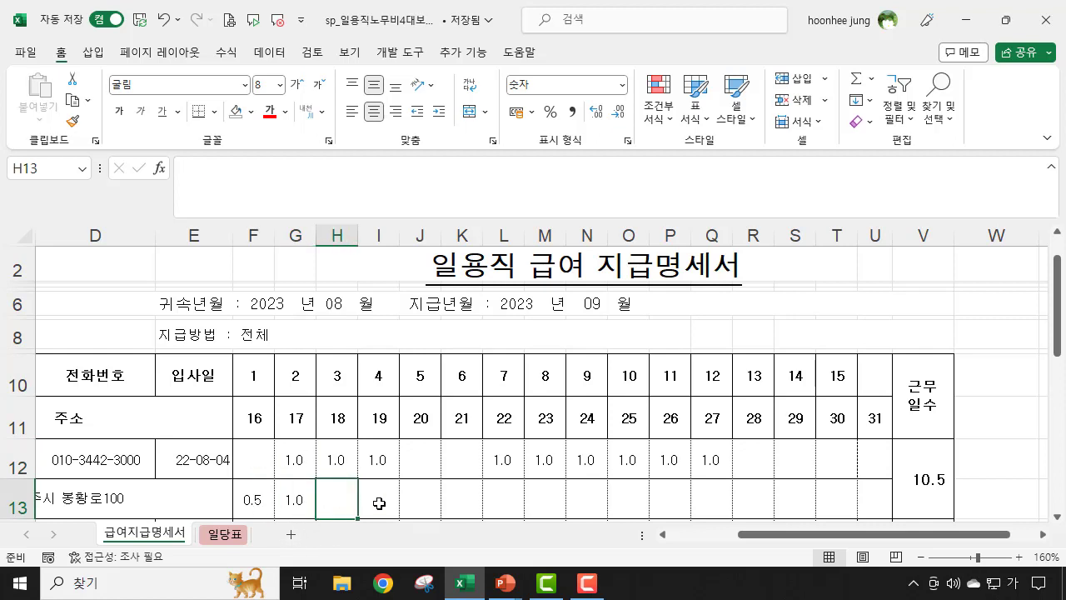
{"action": "left_click", "coordinate": [376, 502]}
{"action": "left_click", "coordinate": [434, 503]}
{"action": "left_click", "coordinate": [456, 500]}
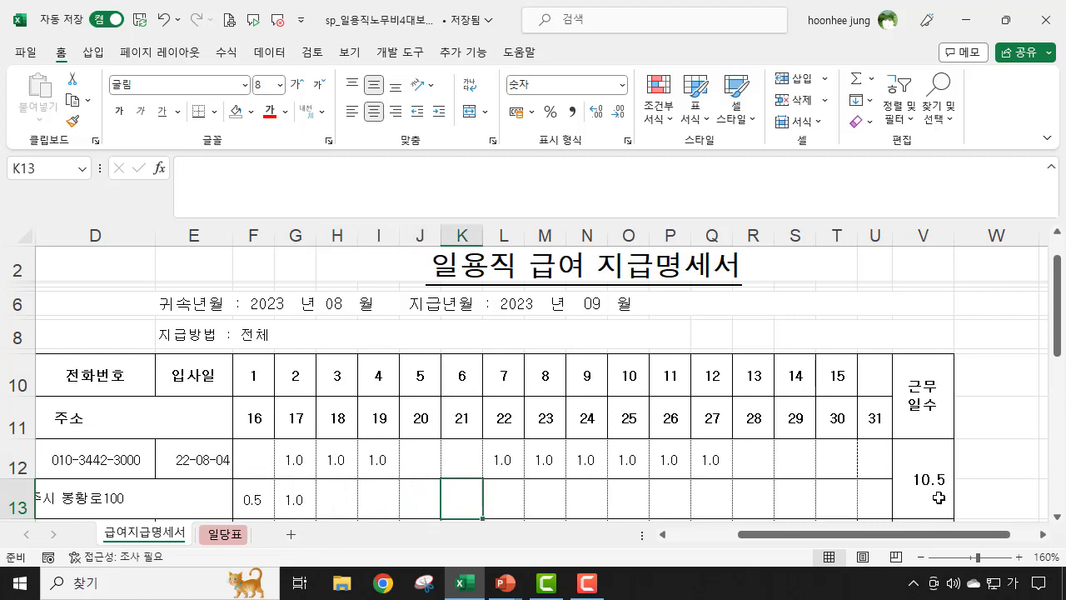
{"action": "left_click", "coordinate": [909, 423]}
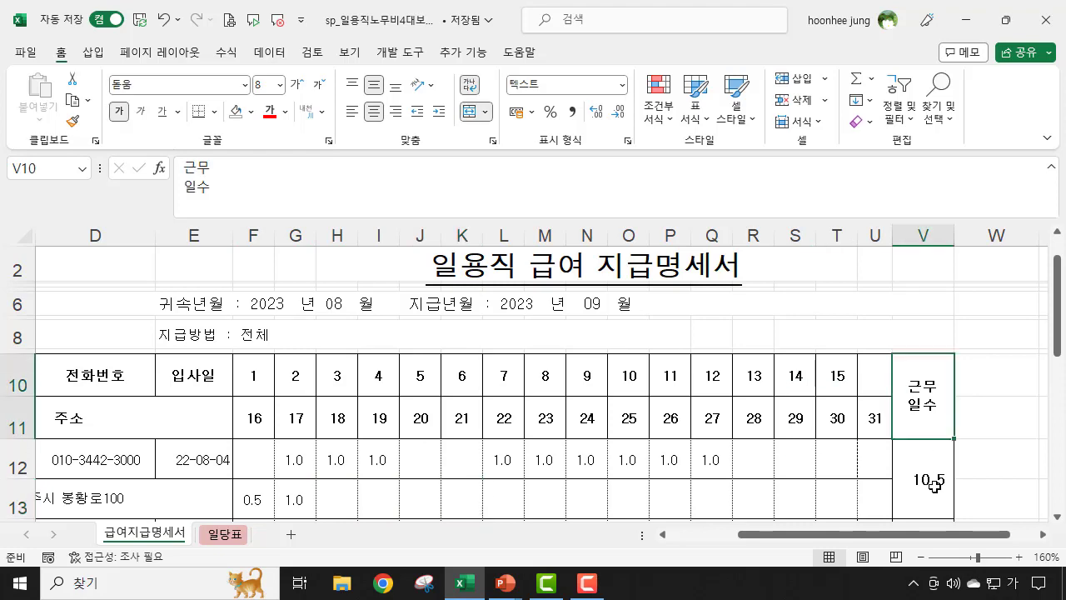
{"action": "left_click", "coordinate": [935, 486]}
Inspect the 근무일수 formulas of the other workers in V14, V16 and V18
{"action": "scroll", "coordinate": [940, 489], "scroll_direction": "down", "scroll_amount": 3}
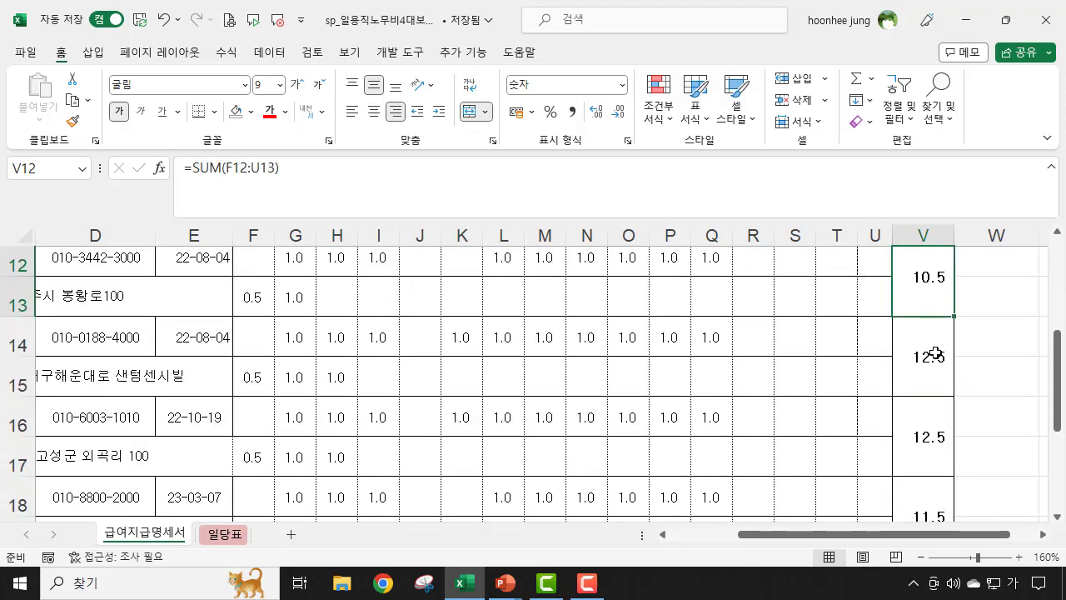
{"action": "left_click", "coordinate": [935, 353]}
{"action": "left_click", "coordinate": [924, 426]}
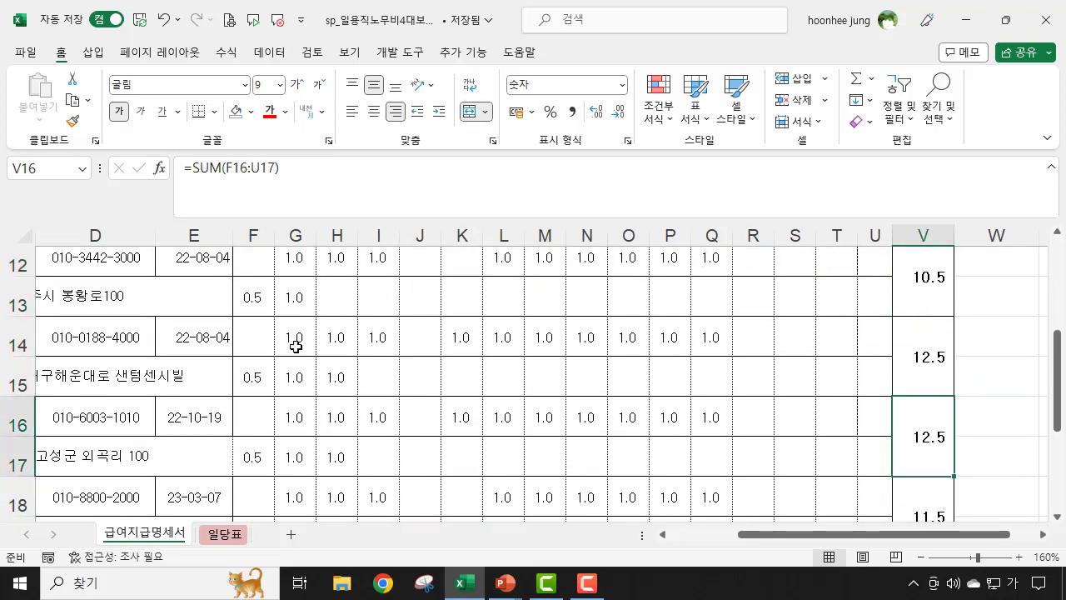
{"action": "left_click", "coordinate": [907, 359]}
{"action": "left_click", "coordinate": [921, 435]}
{"action": "left_click", "coordinate": [926, 501]}
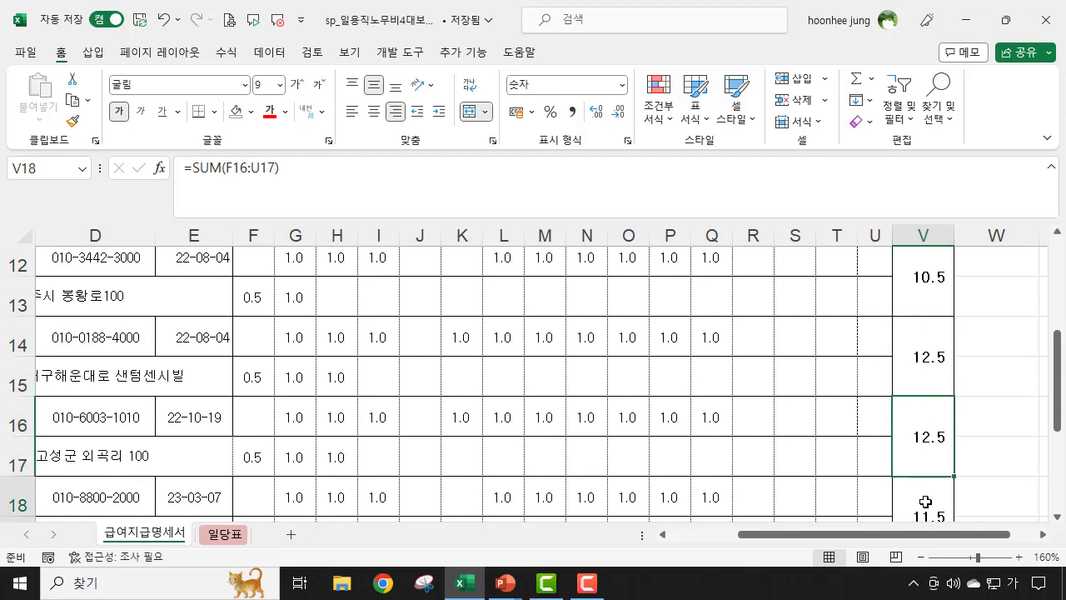
{"action": "scroll", "coordinate": [983, 469], "scroll_direction": "up", "scroll_amount": 2}
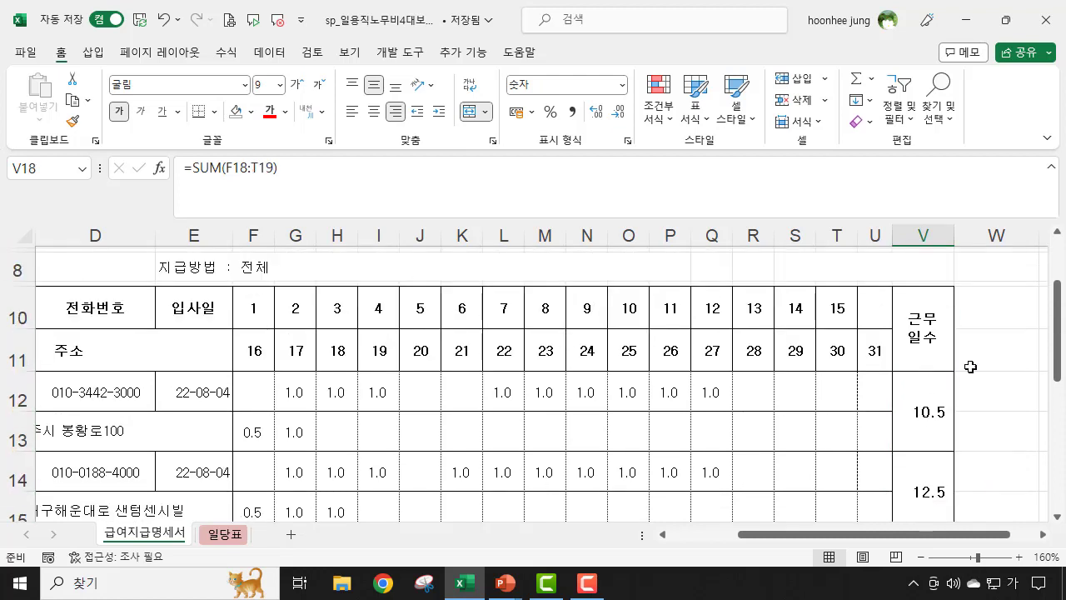
{"action": "left_click", "coordinate": [995, 324]}
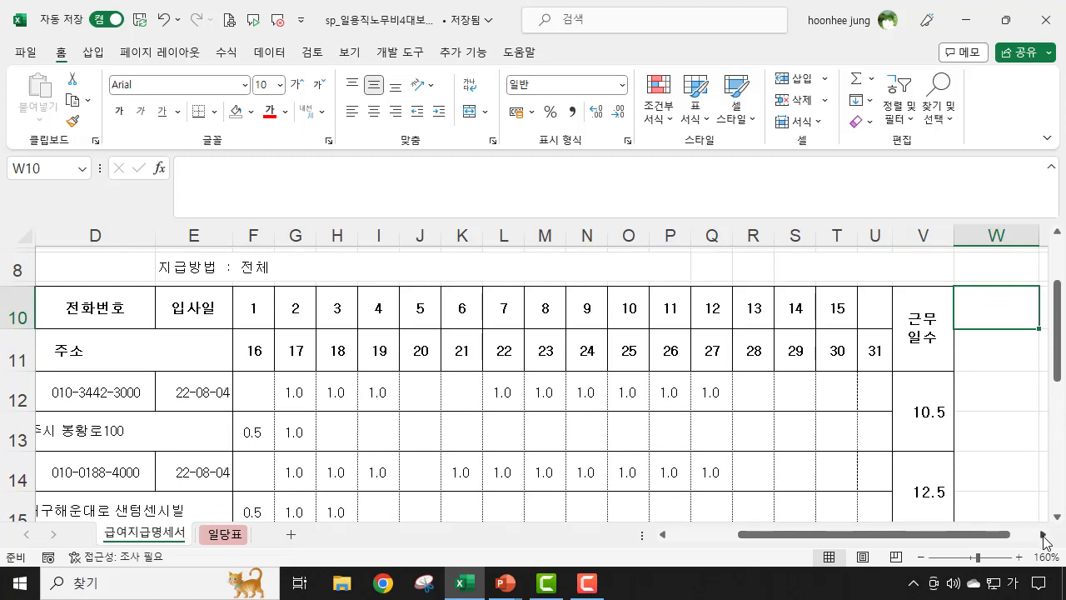
{"action": "left_click", "coordinate": [1044, 538]}
{"action": "left_click", "coordinate": [809, 335]}
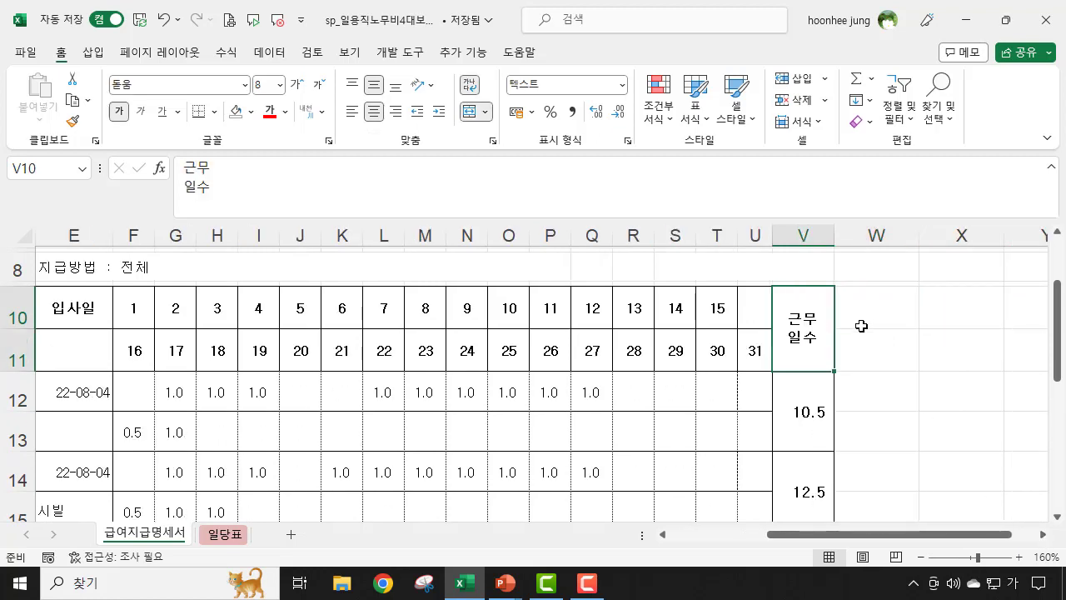
{"action": "left_click", "coordinate": [863, 327]}
{"action": "left_click", "coordinate": [872, 350]}
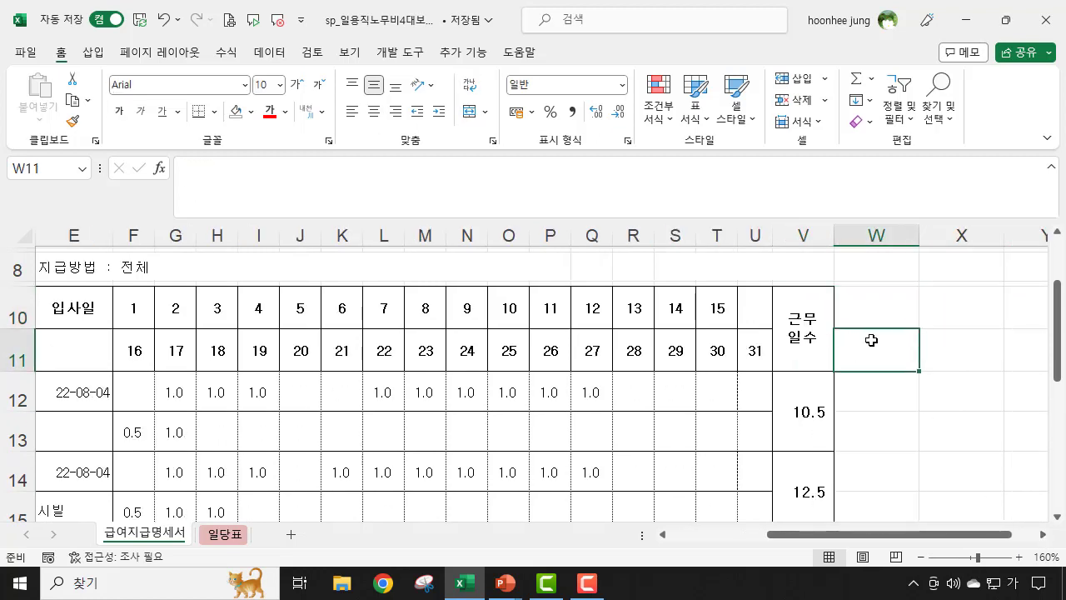
{"action": "left_click", "coordinate": [883, 307]}
{"action": "left_click", "coordinate": [861, 357]}
{"action": "left_click", "coordinate": [866, 308]}
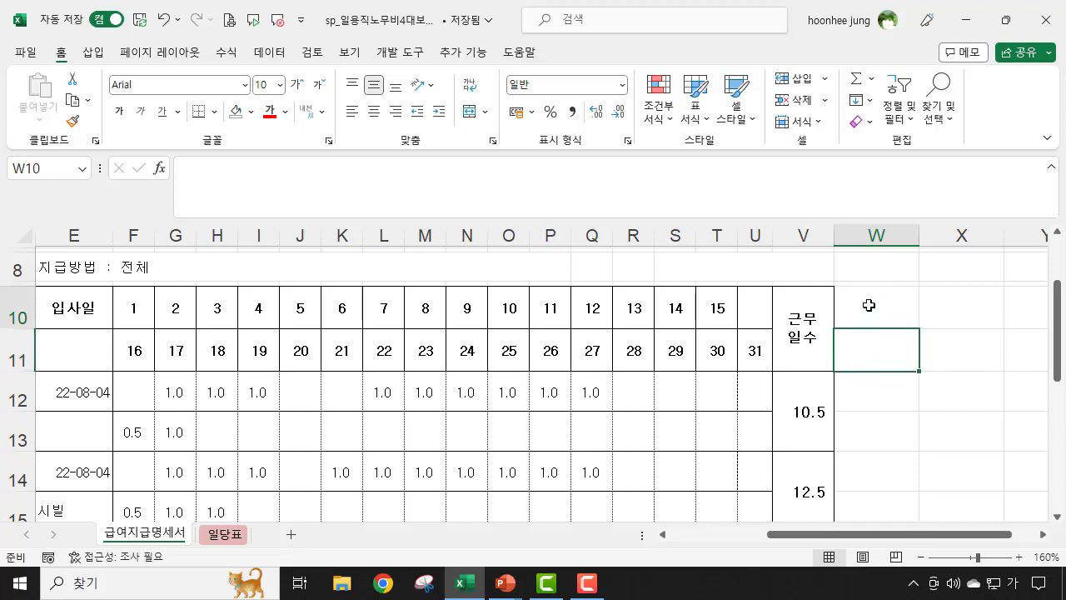
{"action": "left_click", "coordinate": [802, 334]}
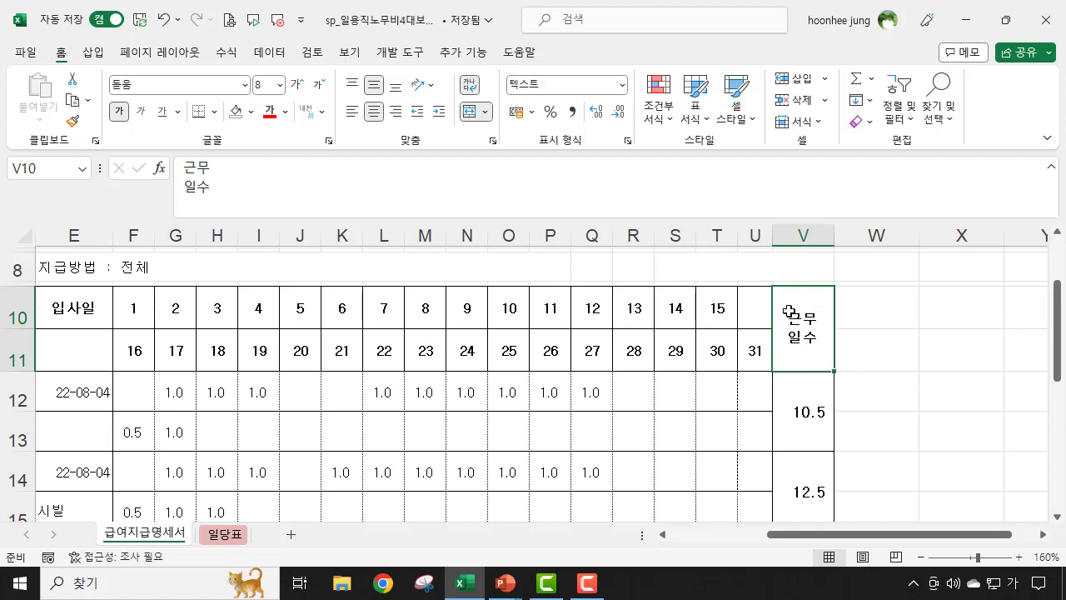
Merge and center cells W10:W11 beside the 근무일수 header
{"action": "left_click", "coordinate": [876, 297]}
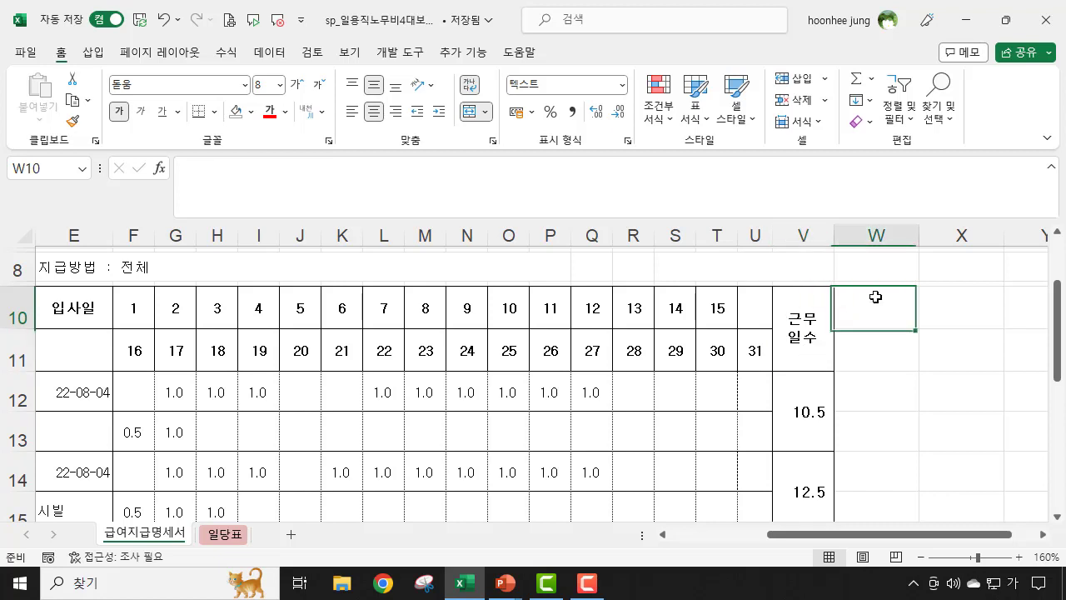
{"action": "scroll", "coordinate": [996, 390], "scroll_direction": "up", "scroll_amount": 1, "text": "ctrl"}
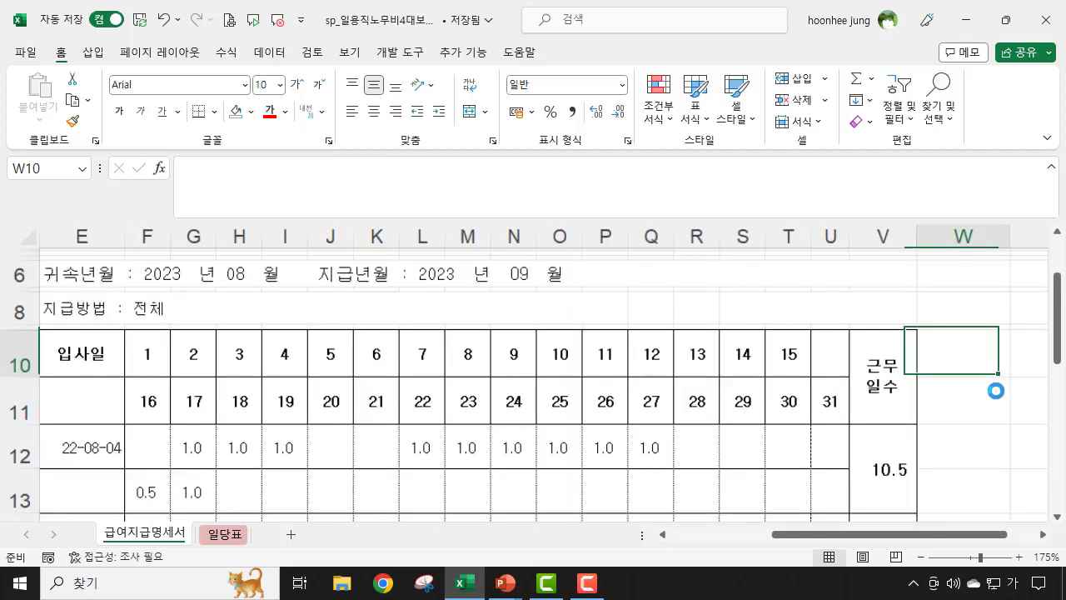
{"action": "scroll", "coordinate": [996, 390], "scroll_direction": "up", "scroll_amount": 1, "text": "ctrl"}
{"action": "left_click", "coordinate": [1044, 535]}
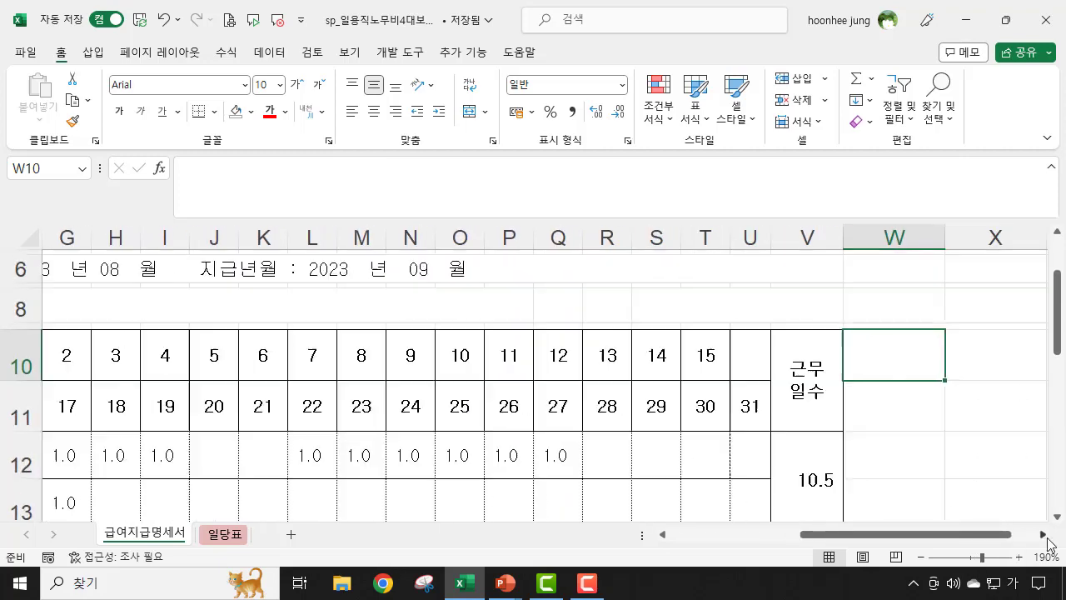
{"action": "left_click_drag", "start_coordinate": [890, 388], "coordinate": [891, 399]}
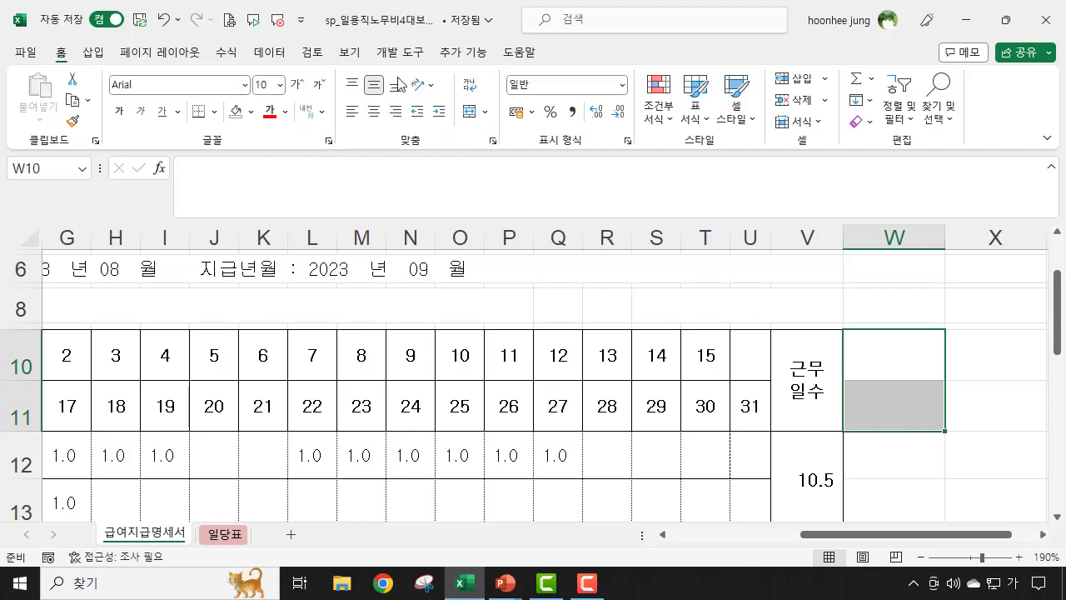
{"action": "left_click", "coordinate": [468, 118]}
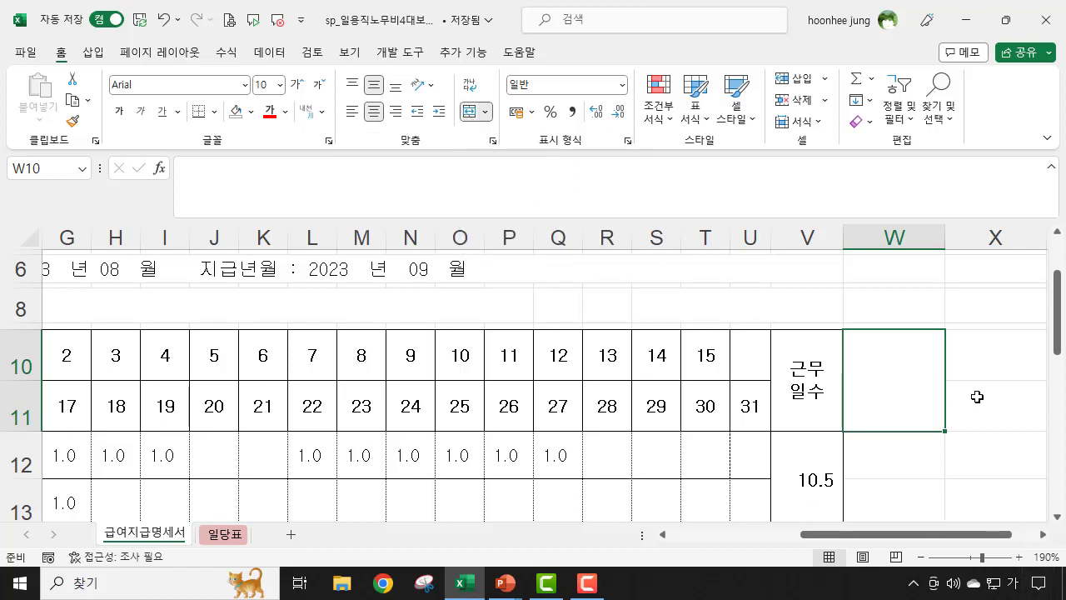
Enter 총급여 as the header in the merged cell W10
{"action": "type", "text": "청"}
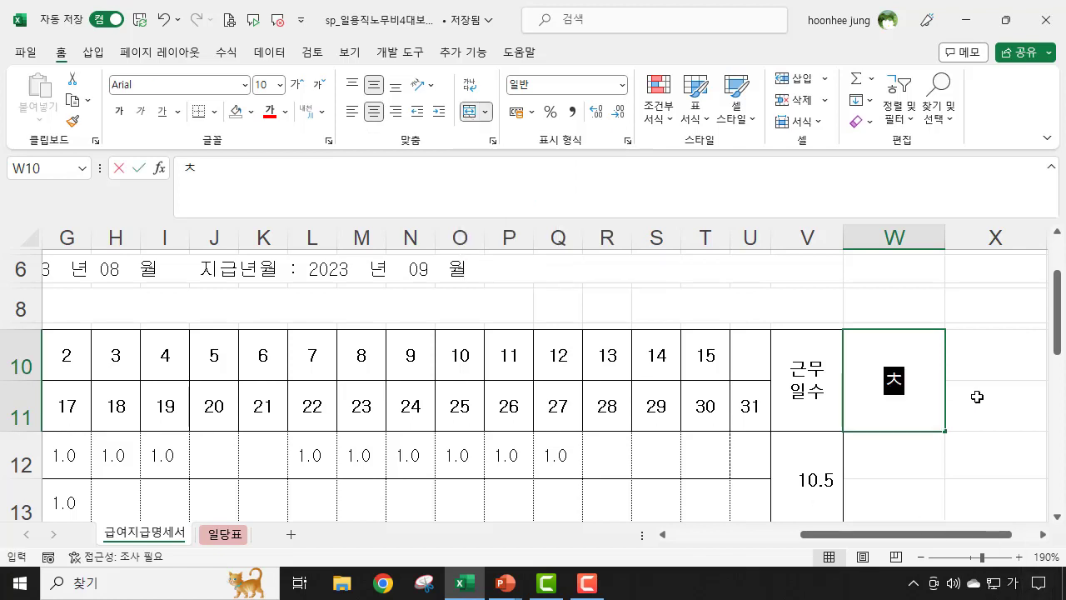
{"action": "key", "text": "BackSpace"}
{"action": "key", "text": "BackSpace"}
{"action": "type", "text": "총급ㅇ"}
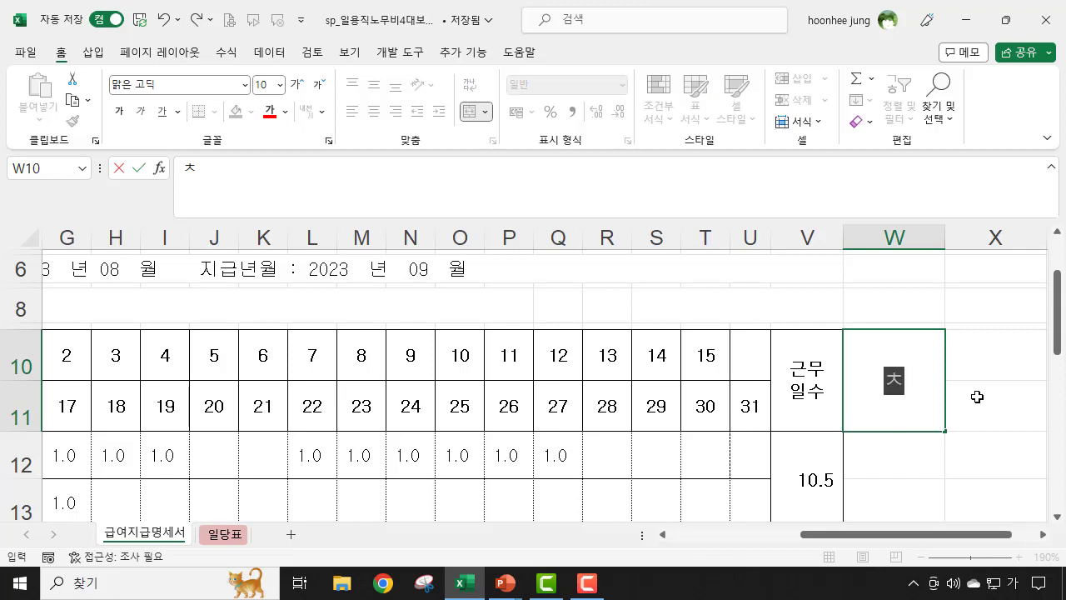
{"action": "type", "text": "ㅕ"}
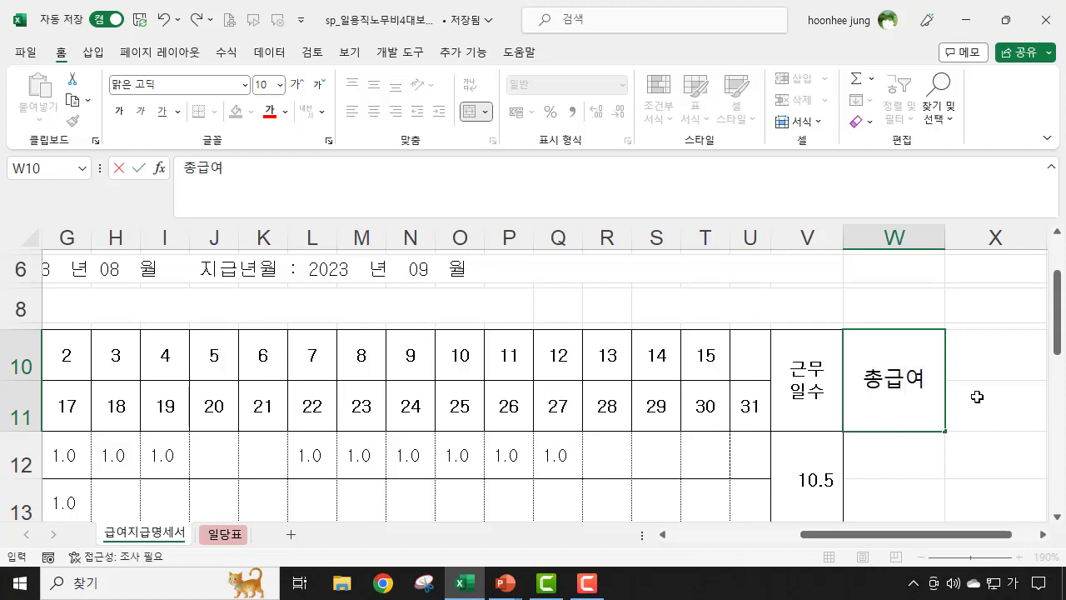
{"action": "key", "text": "Return"}
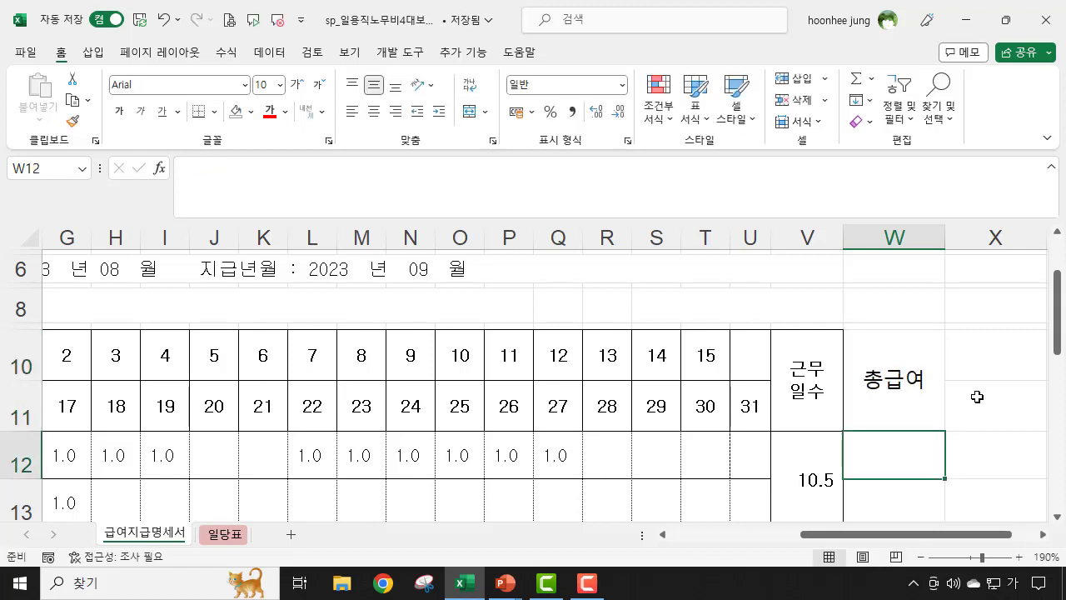
{"action": "left_click", "coordinate": [902, 385]}
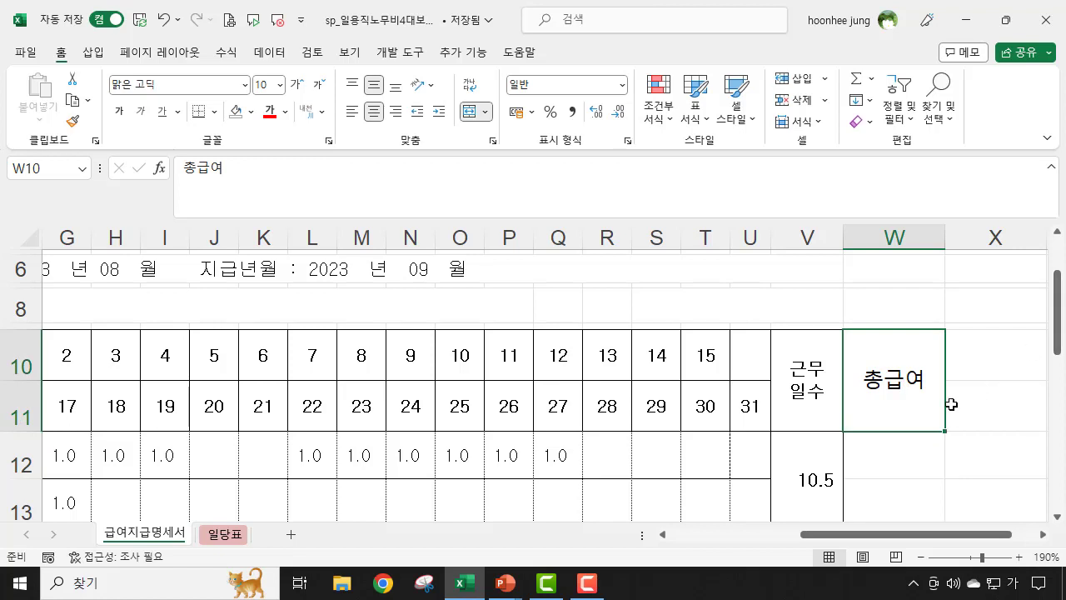
Merge and center cells W12:W13 under 총급여 and format them with font size 8 and the comma style
{"action": "scroll", "coordinate": [949, 404], "scroll_direction": "down", "scroll_amount": 1}
{"action": "left_click", "coordinate": [881, 377]}
{"action": "left_click_drag", "start_coordinate": [883, 404], "coordinate": [880, 405]}
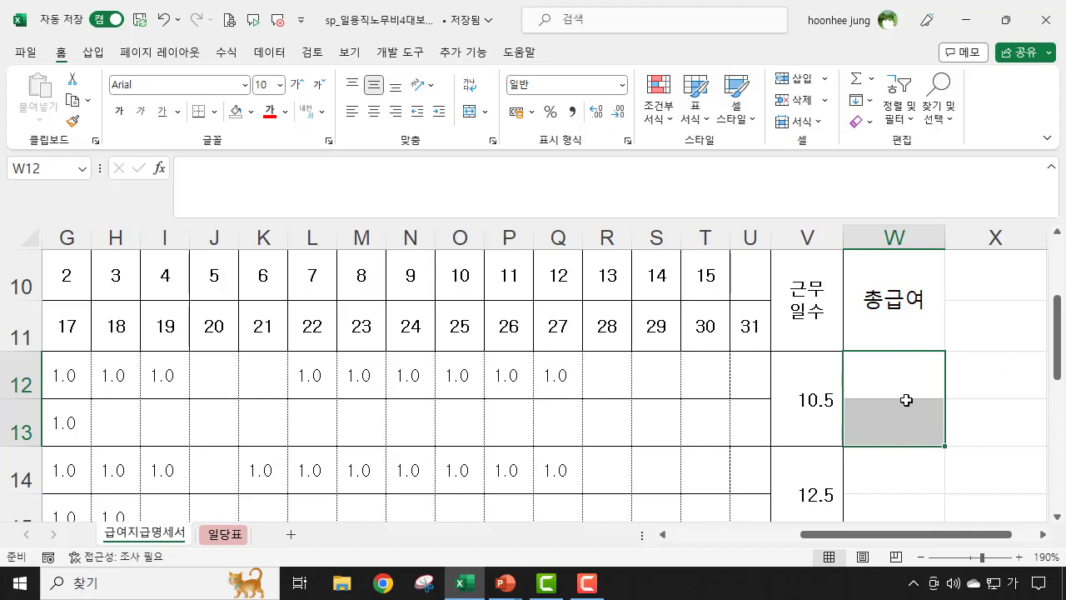
{"action": "left_click", "coordinate": [470, 118]}
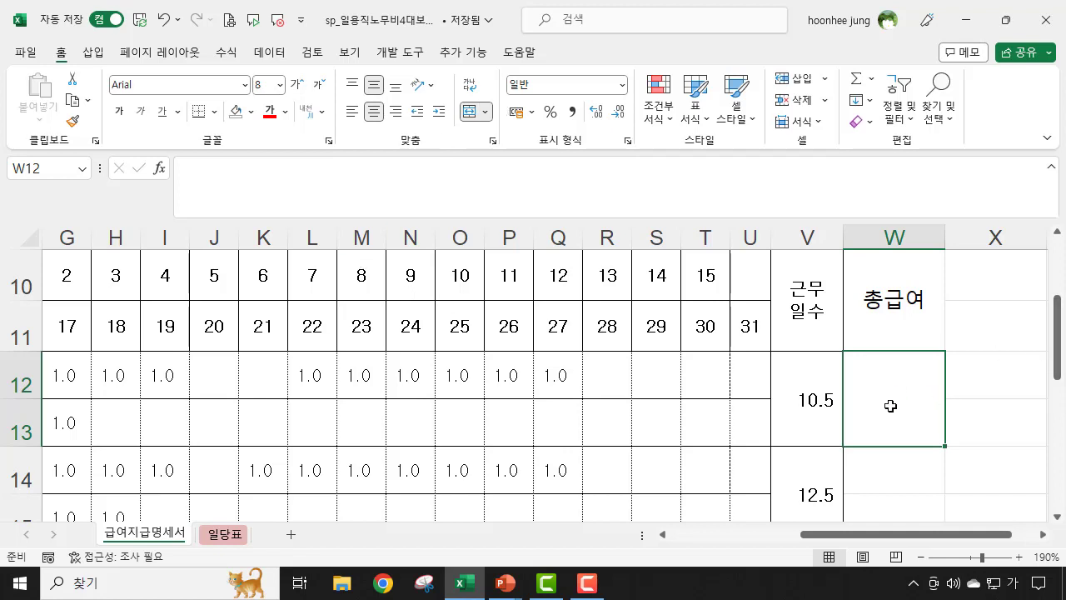
{"action": "left_click", "coordinate": [572, 113]}
Copy the merged cell format of W12 onto the other workers' 총급여 cells W14, W16, W18 and W20 with Format Painter
{"action": "left_click", "coordinate": [75, 125]}
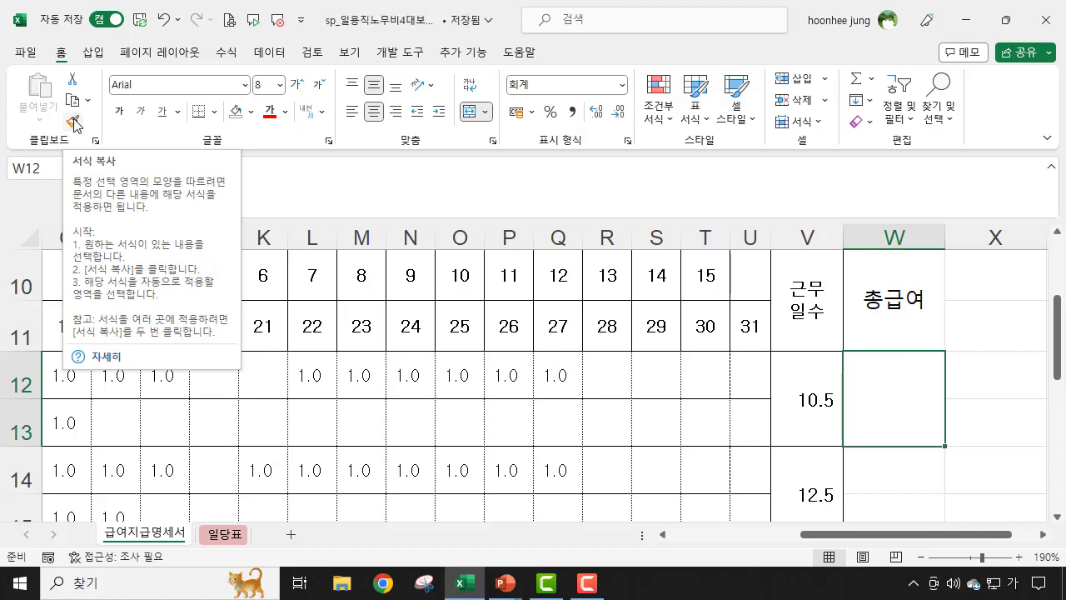
{"action": "scroll", "coordinate": [933, 450], "scroll_direction": "down", "scroll_amount": 2}
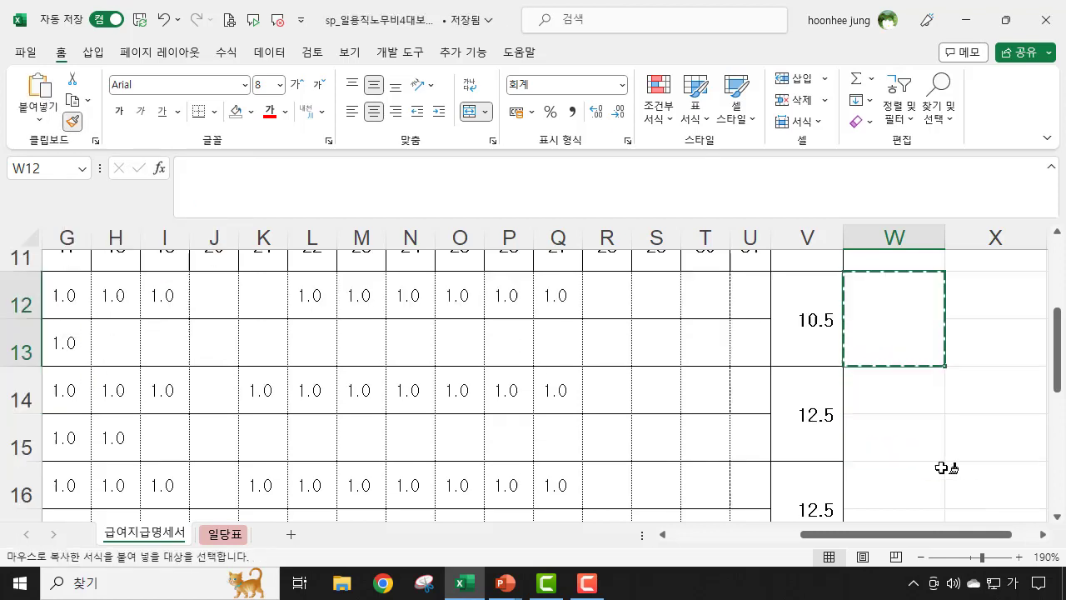
{"action": "scroll", "coordinate": [898, 358], "scroll_direction": "up", "scroll_amount": 1}
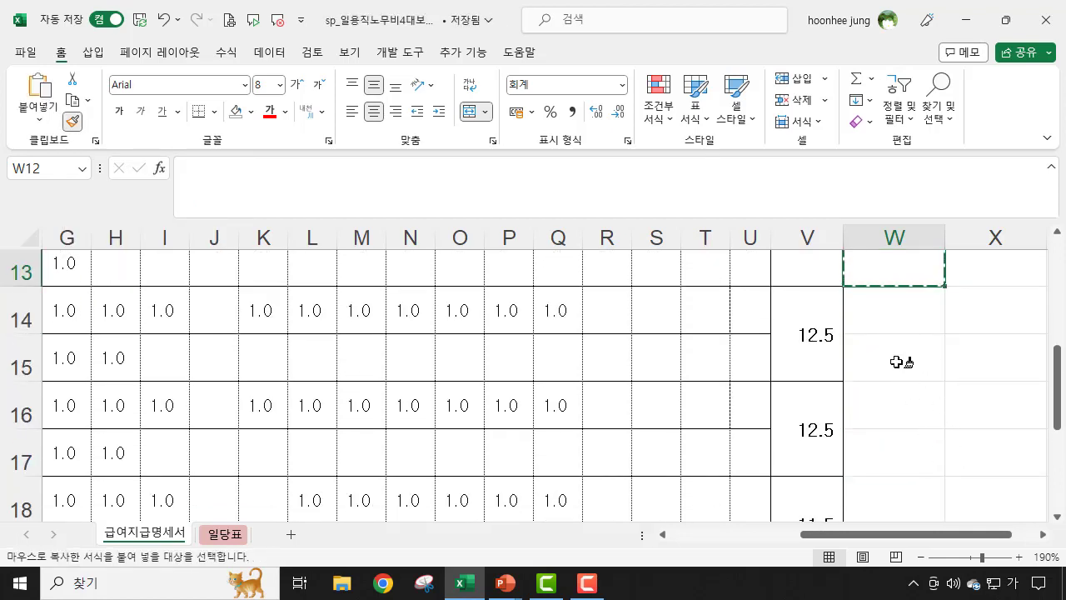
{"action": "left_click", "coordinate": [881, 315]}
{"action": "left_click", "coordinate": [895, 408]}
{"action": "scroll", "coordinate": [918, 469], "scroll_direction": "down", "scroll_amount": 1}
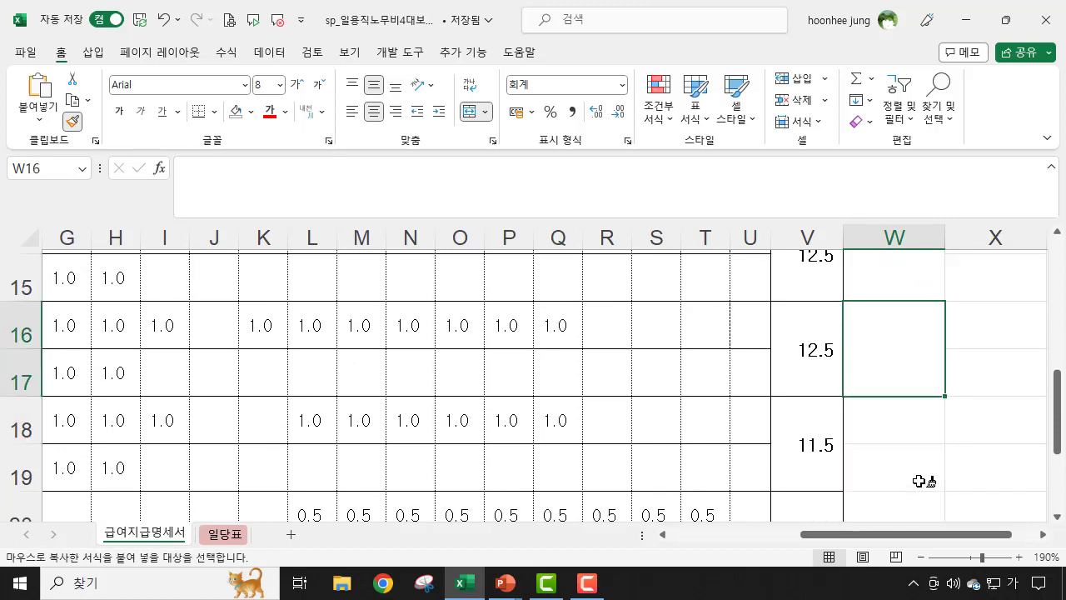
{"action": "left_click", "coordinate": [914, 425]}
{"action": "scroll", "coordinate": [914, 425], "scroll_direction": "down", "scroll_amount": 1}
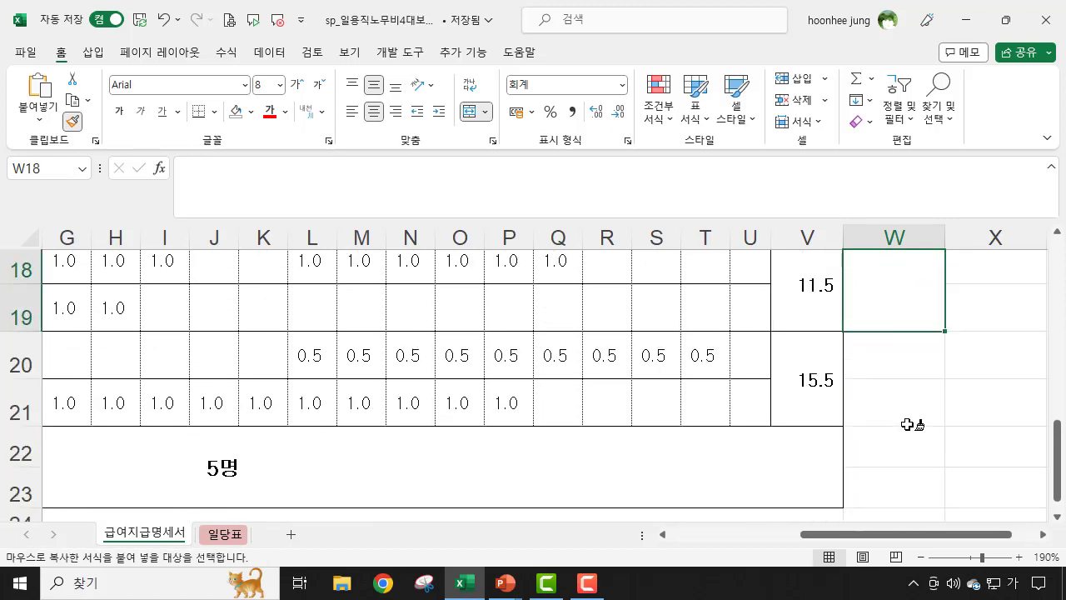
{"action": "left_click", "coordinate": [895, 359]}
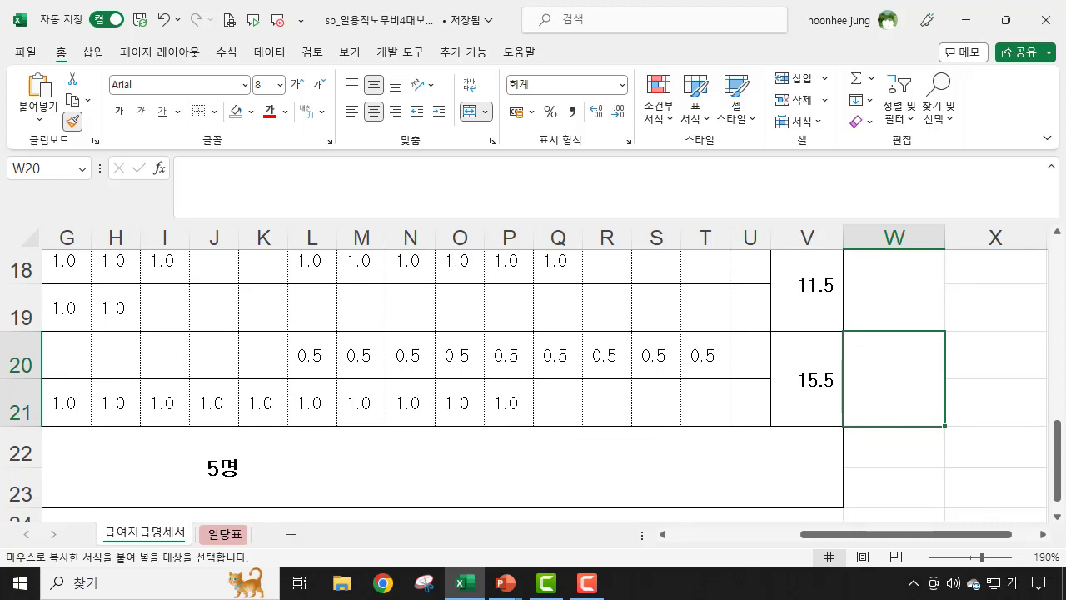
{"action": "scroll", "coordinate": [991, 439], "scroll_direction": "up", "scroll_amount": 3}
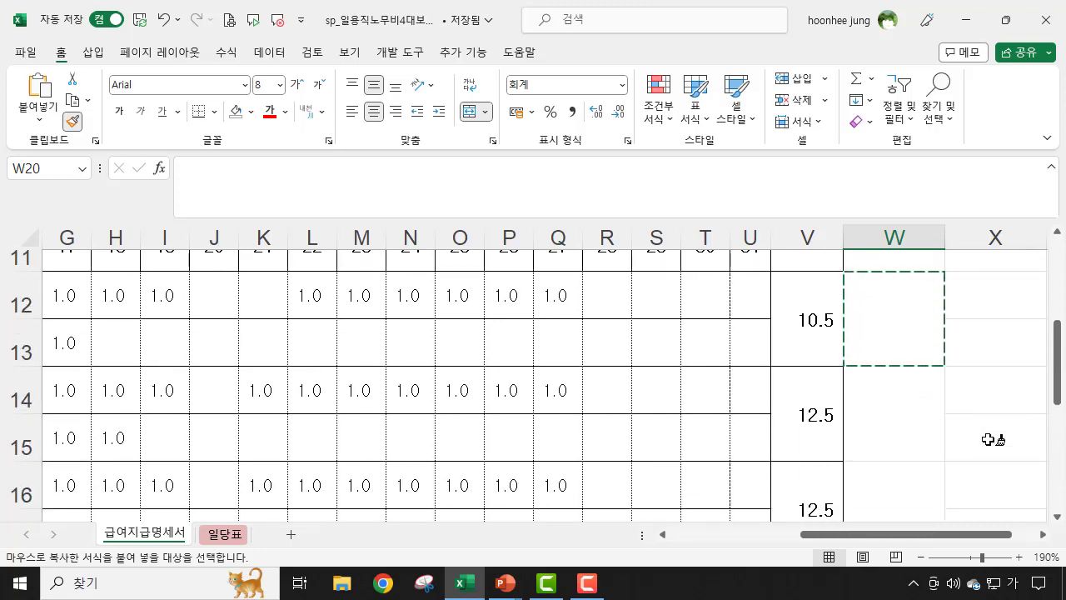
{"action": "scroll", "coordinate": [991, 438], "scroll_direction": "up", "scroll_amount": 1}
{"action": "scroll", "coordinate": [990, 438], "scroll_direction": "up", "scroll_amount": 1}
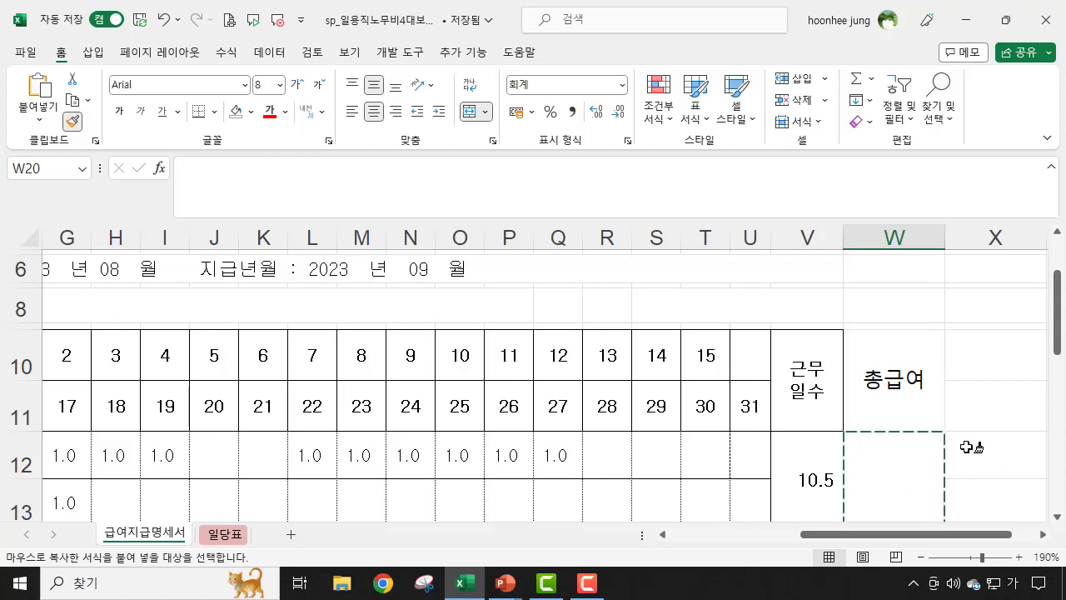
{"action": "key", "text": "Escape"}
Check the 총급여 header and the merged cells W12 and W14 against the 근무일수 column
{"action": "scroll", "coordinate": [966, 447], "scroll_direction": "up", "scroll_amount": 3}
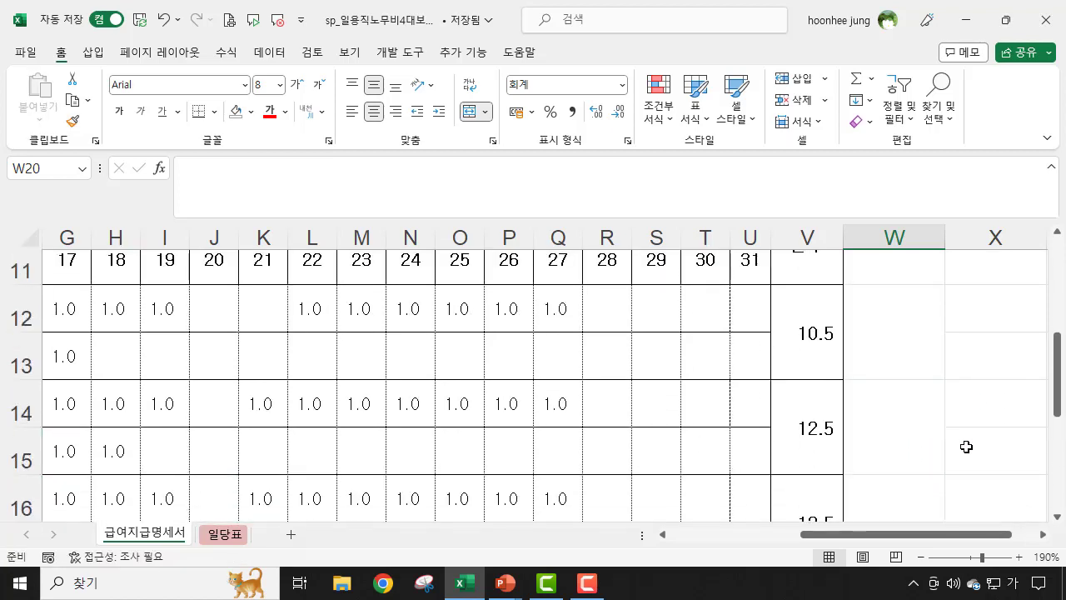
{"action": "scroll", "coordinate": [967, 448], "scroll_direction": "up", "scroll_amount": 2}
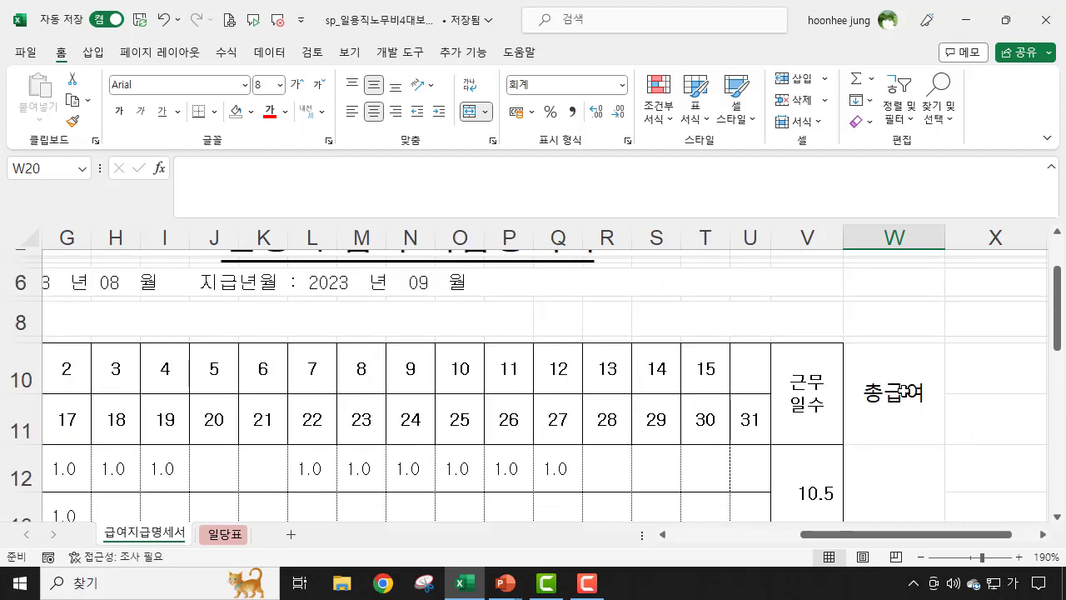
{"action": "left_click", "coordinate": [934, 407]}
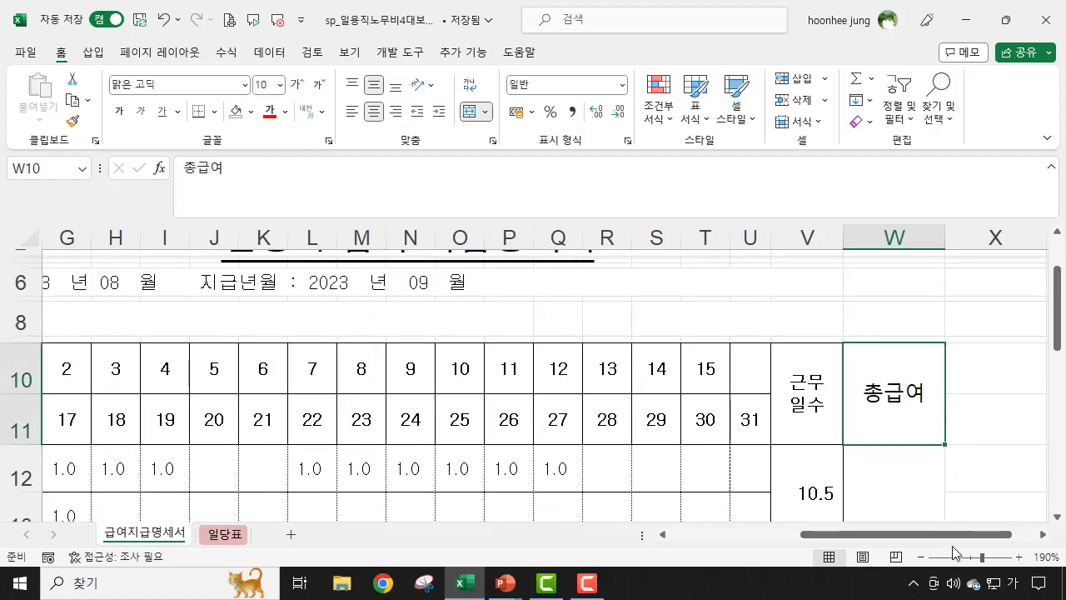
{"action": "left_click_drag", "start_coordinate": [958, 535], "coordinate": [1022, 537]}
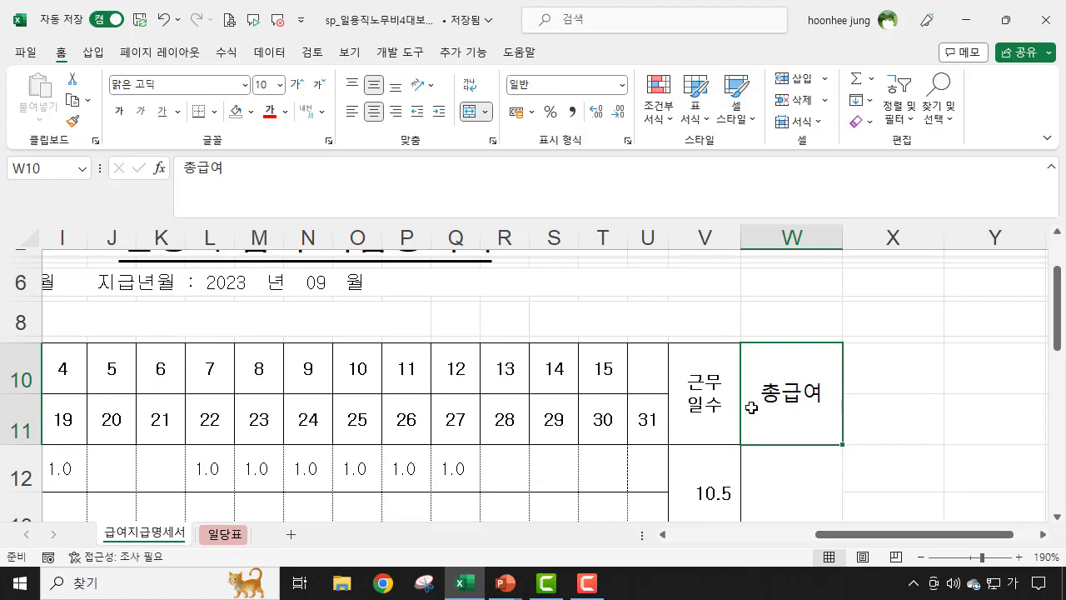
{"action": "scroll", "coordinate": [798, 405], "scroll_direction": "down", "scroll_amount": 2}
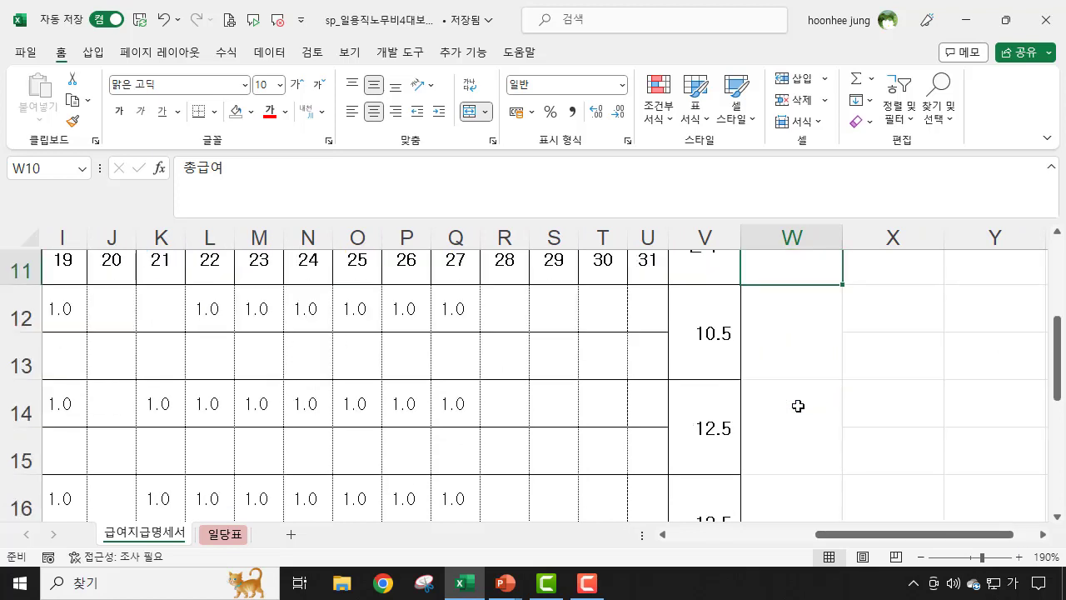
{"action": "left_click", "coordinate": [805, 338]}
{"action": "left_click", "coordinate": [809, 427]}
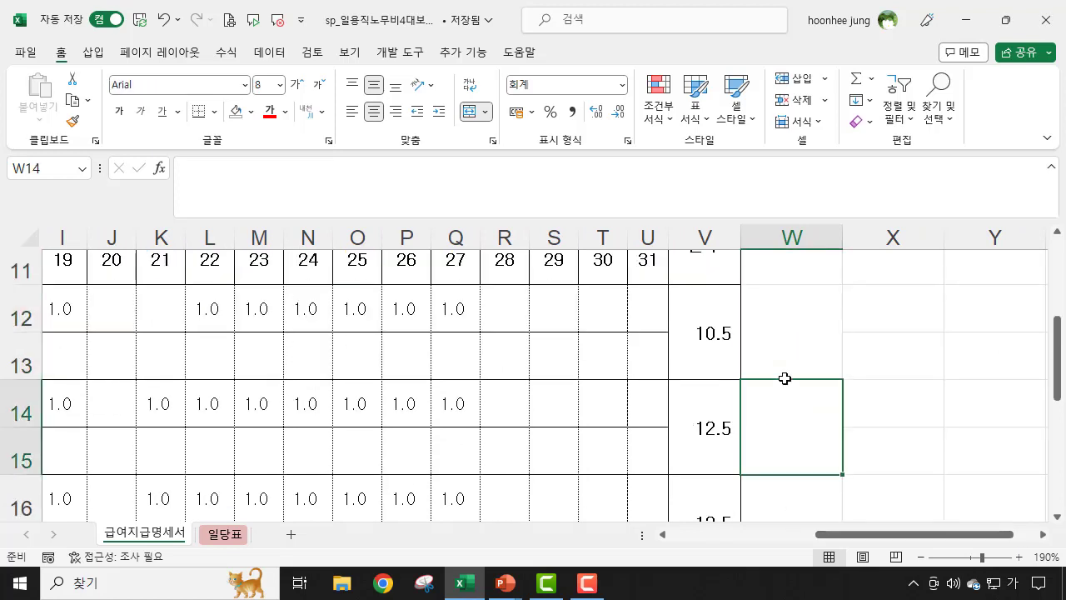
{"action": "scroll", "coordinate": [786, 370], "scroll_direction": "up", "scroll_amount": 2}
{"action": "left_click", "coordinate": [802, 483]}
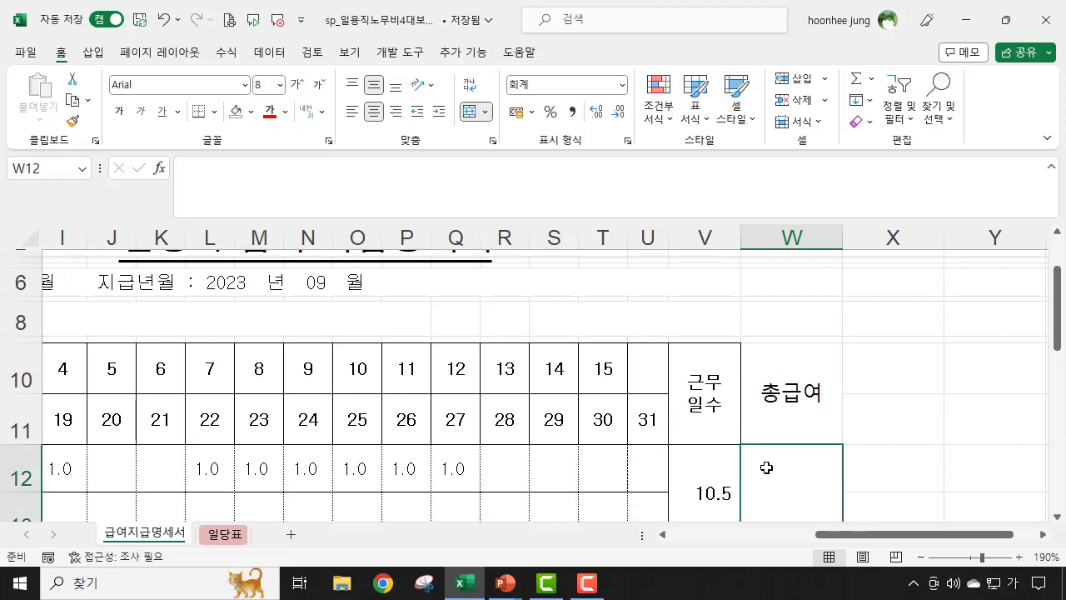
{"action": "scroll", "coordinate": [764, 467], "scroll_direction": "down", "scroll_amount": 2}
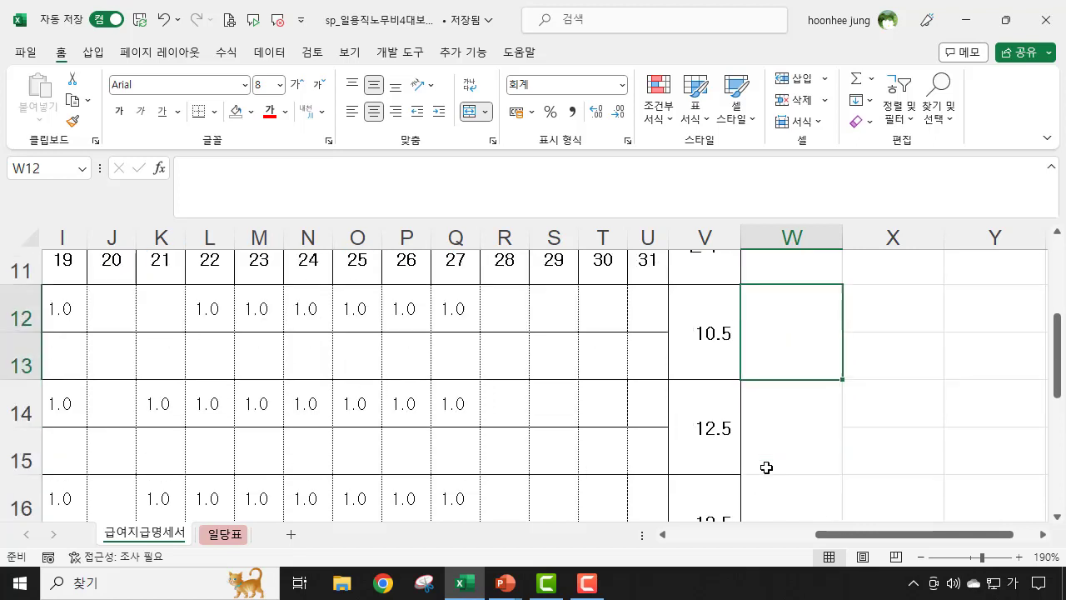
{"action": "left_click", "coordinate": [715, 340]}
{"action": "left_click", "coordinate": [778, 331]}
Examine the workers' daily wages in C4, C5 and C7 of the 일당표 sheet and return to 급여지급명세서
{"action": "left_click", "coordinate": [221, 537]}
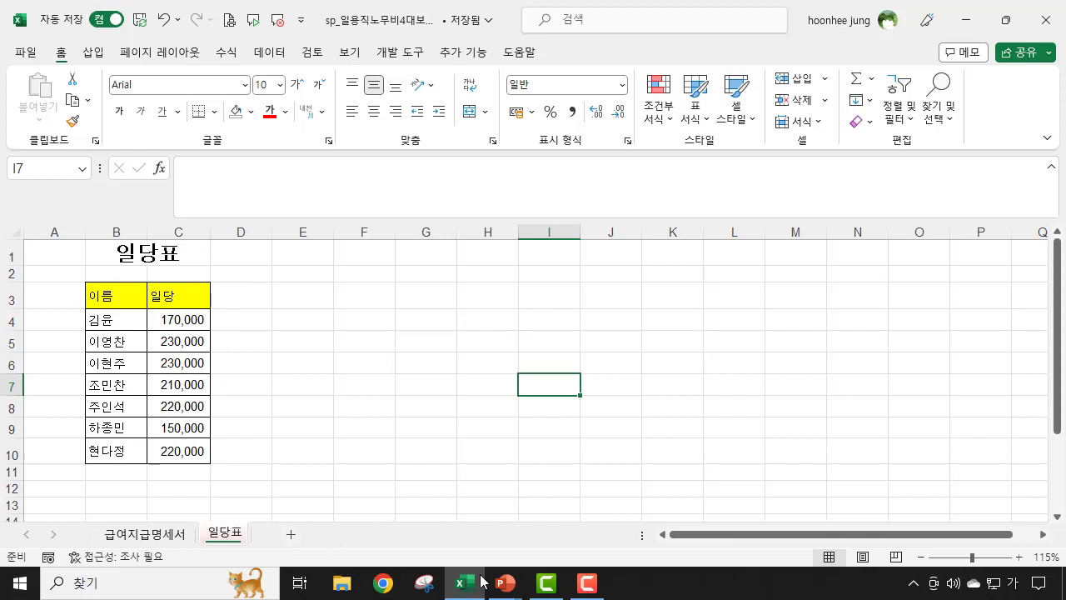
{"action": "scroll", "coordinate": [353, 382], "scroll_direction": "up", "scroll_amount": 2}
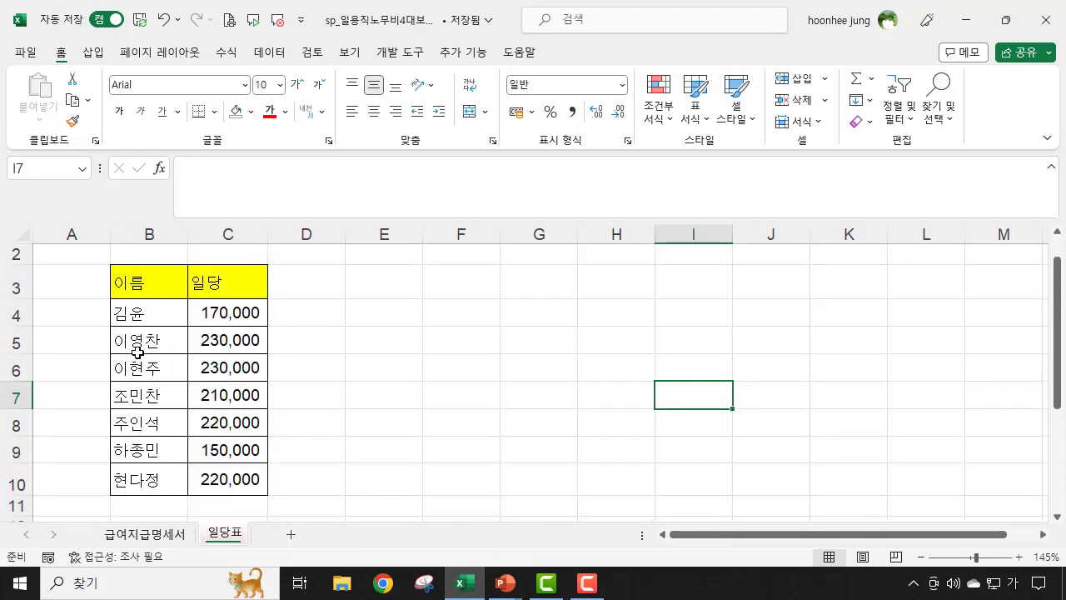
{"action": "left_click", "coordinate": [239, 312]}
{"action": "left_click", "coordinate": [245, 339]}
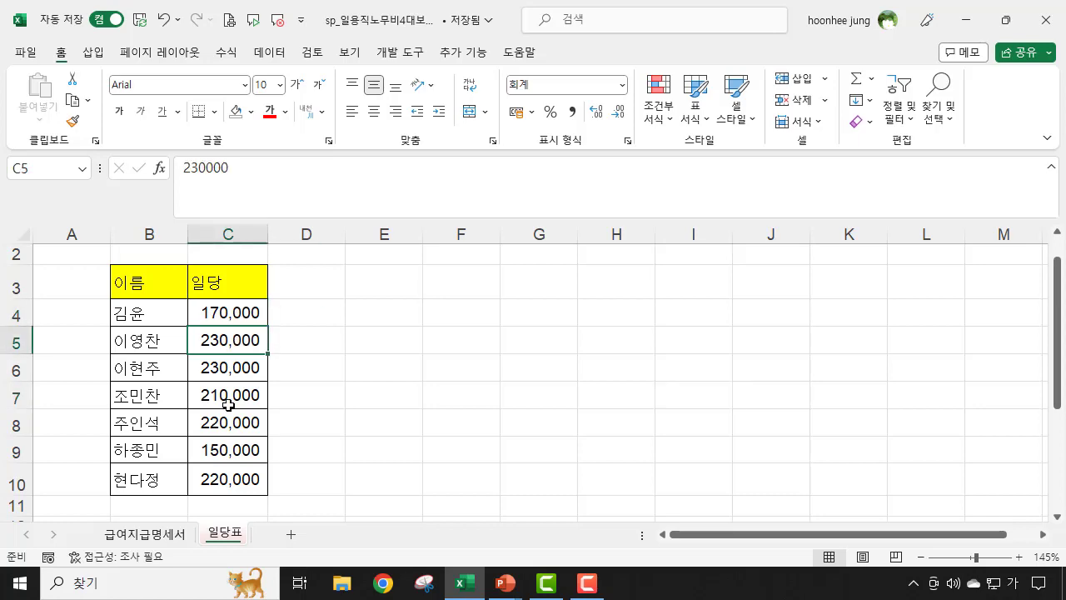
{"action": "left_click", "coordinate": [245, 396]}
{"action": "left_click", "coordinate": [134, 540]}
{"action": "scroll", "coordinate": [994, 495], "scroll_direction": "up", "scroll_amount": 1}
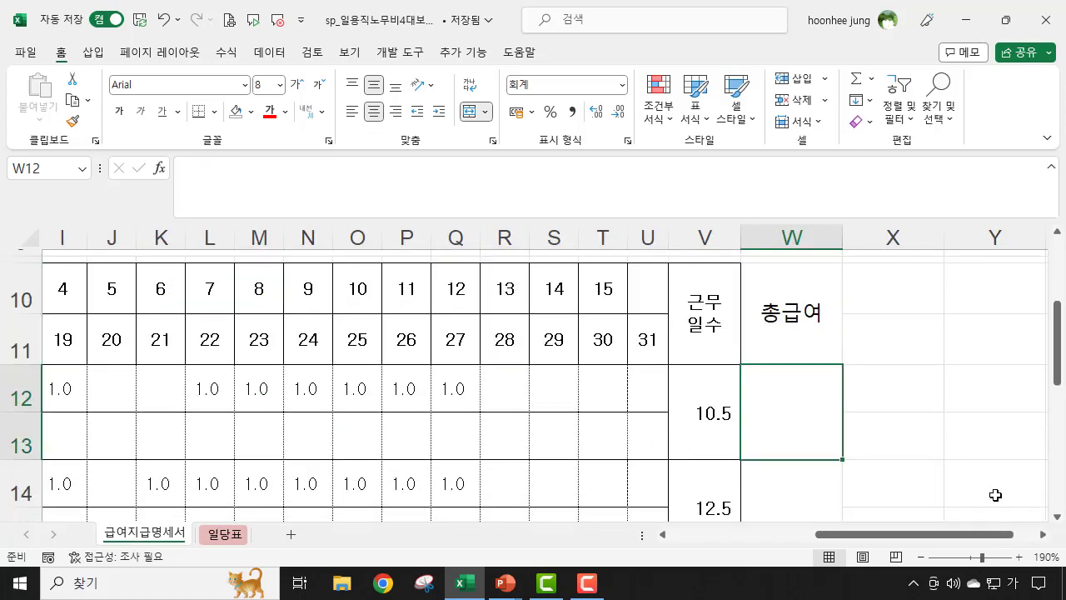
{"action": "left_click", "coordinate": [231, 540]}
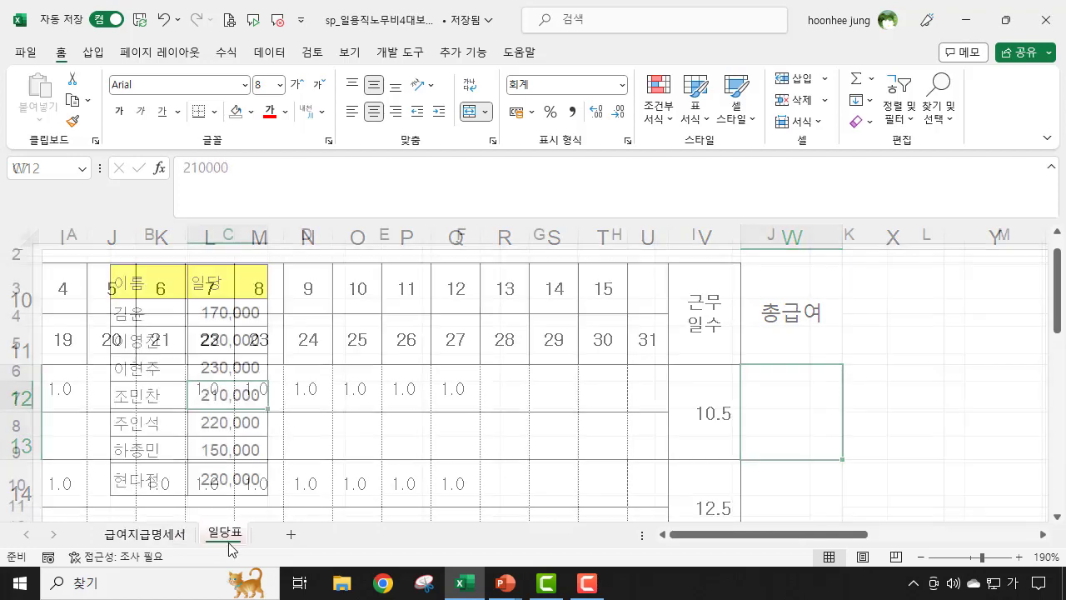
{"action": "left_click", "coordinate": [216, 313]}
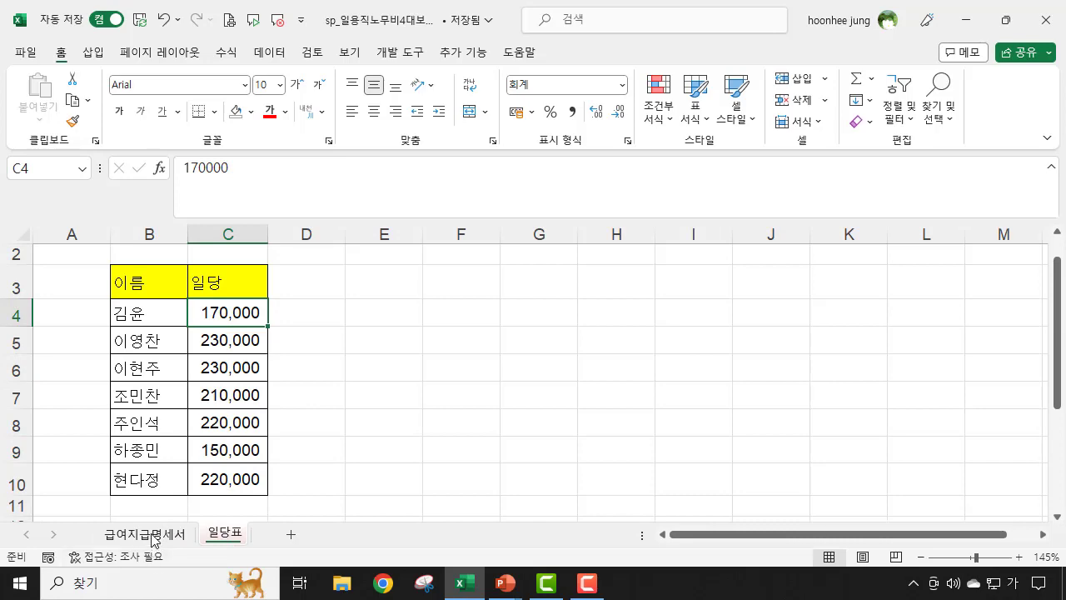
{"action": "left_click", "coordinate": [153, 534]}
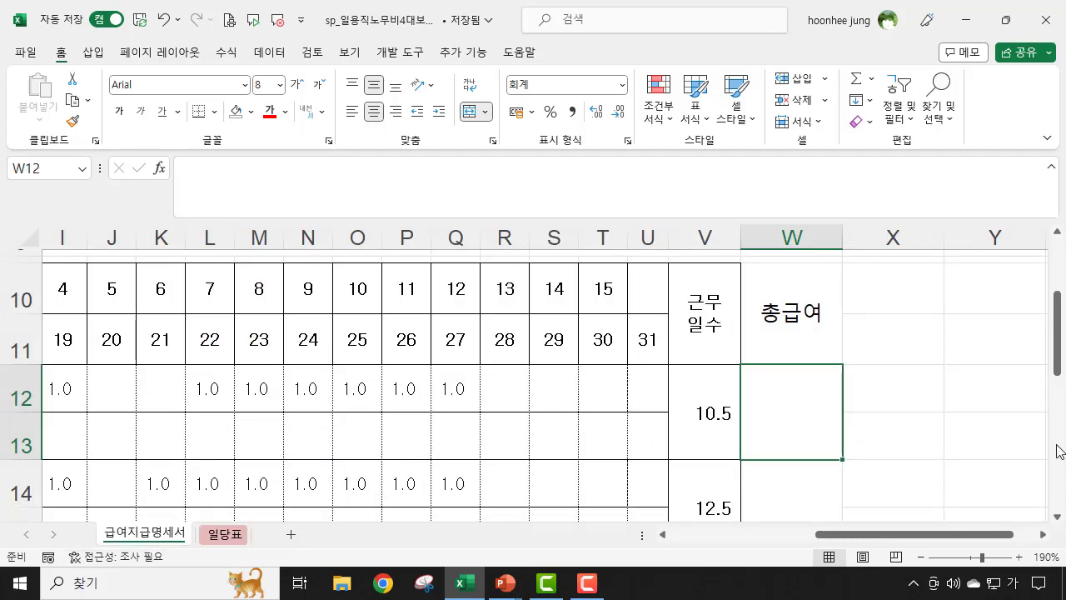
Start a VLOOKUP formula in W12 with the worker's name in B12 as the lookup value
{"action": "scroll", "coordinate": [1050, 512], "scroll_direction": "up", "scroll_amount": 1}
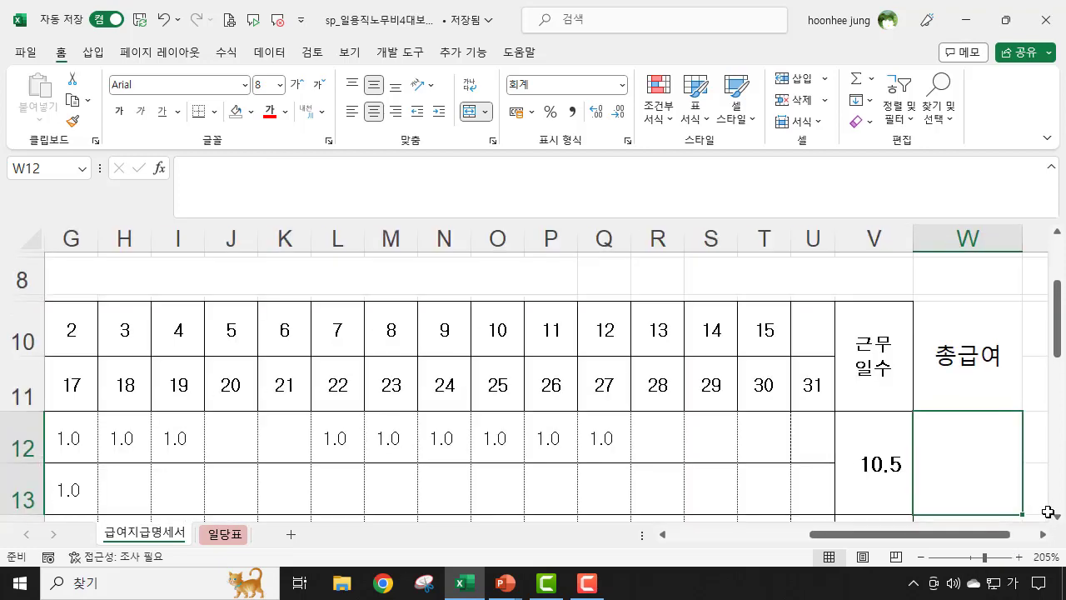
{"action": "left_click_drag", "start_coordinate": [956, 541], "coordinate": [956, 541]}
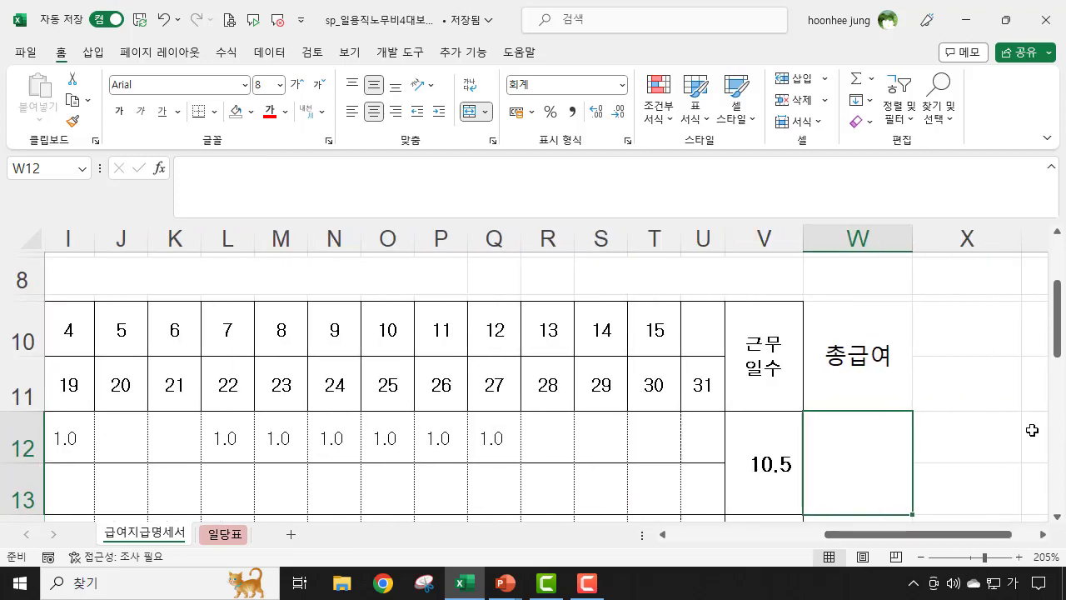
{"action": "type", "text": "=피"}
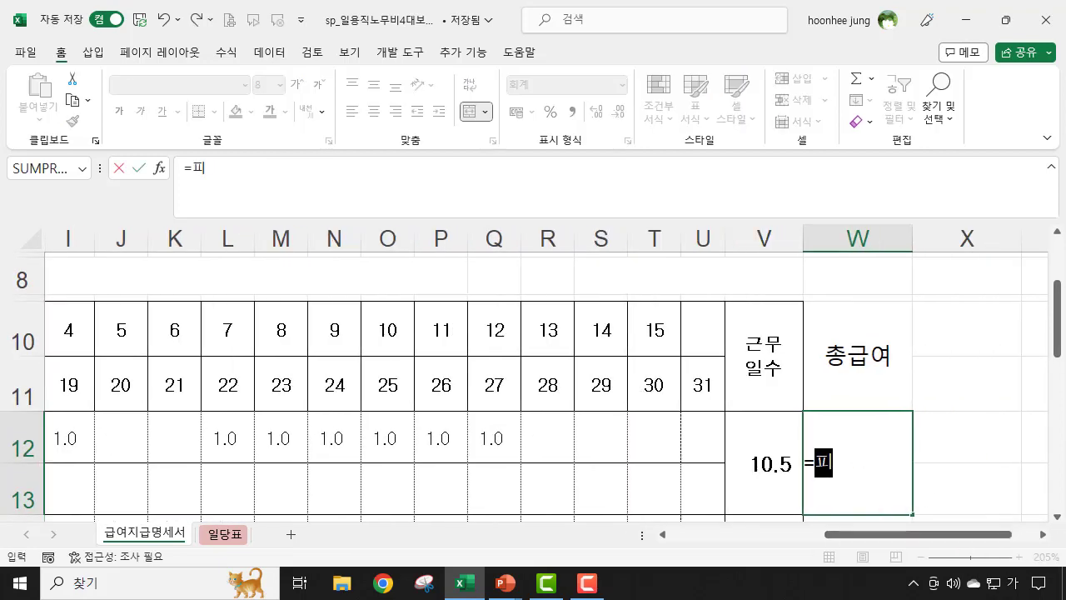
{"action": "key", "text": "BackSpace"}
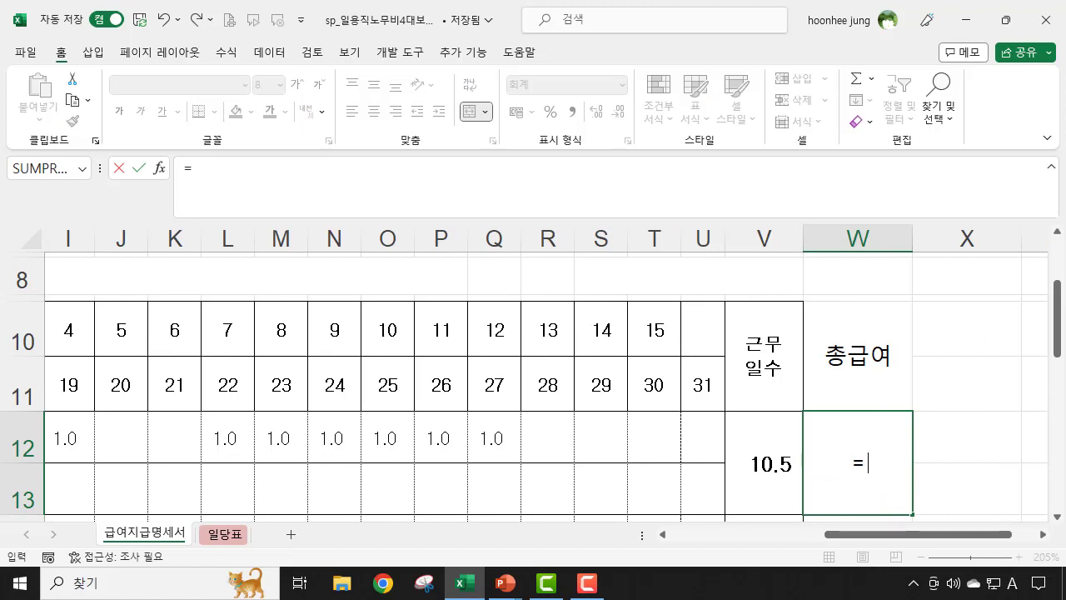
{"action": "type", "text": "vlook"}
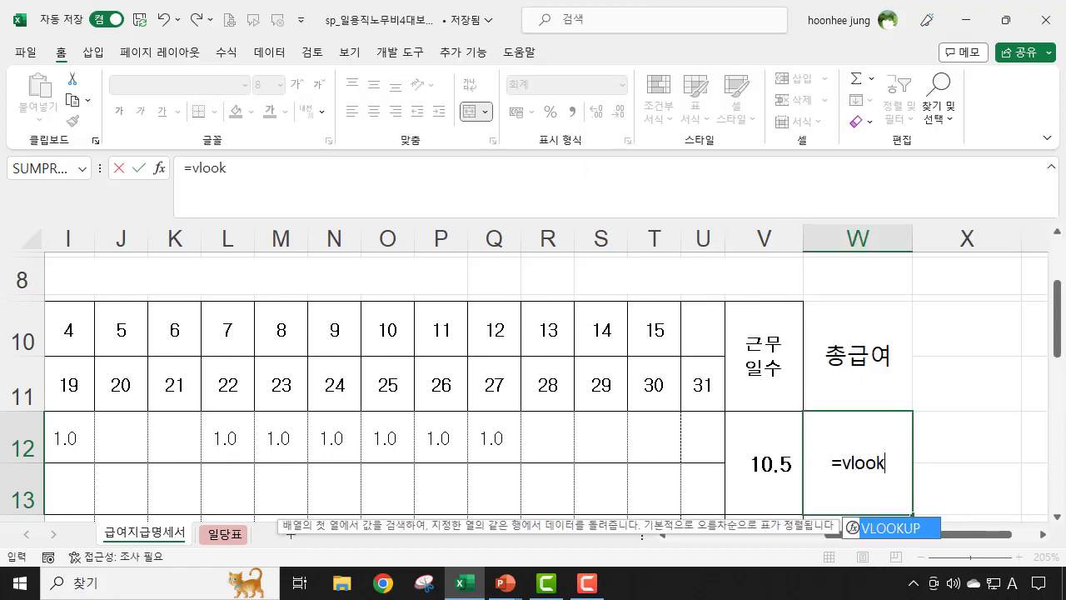
{"action": "type", "text": "up("}
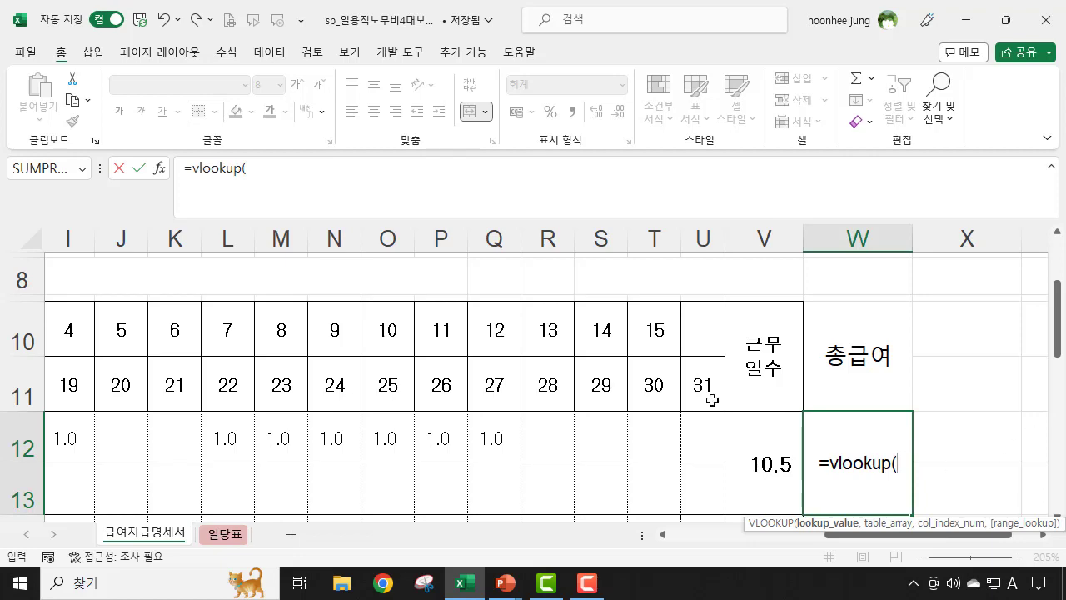
{"action": "left_click_drag", "start_coordinate": [843, 540], "coordinate": [699, 545]}
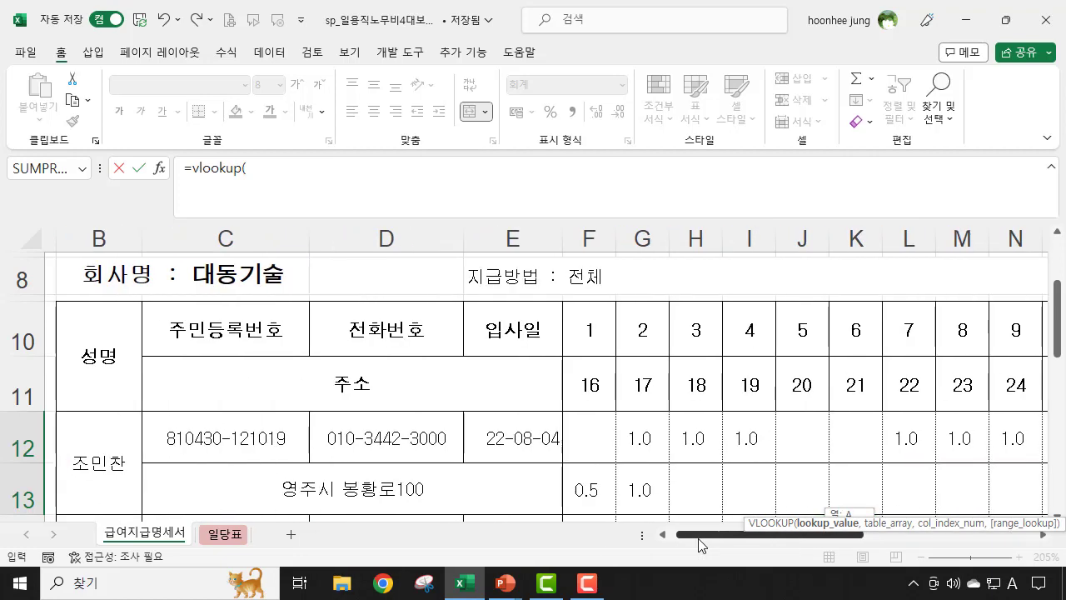
{"action": "left_click", "coordinate": [87, 461]}
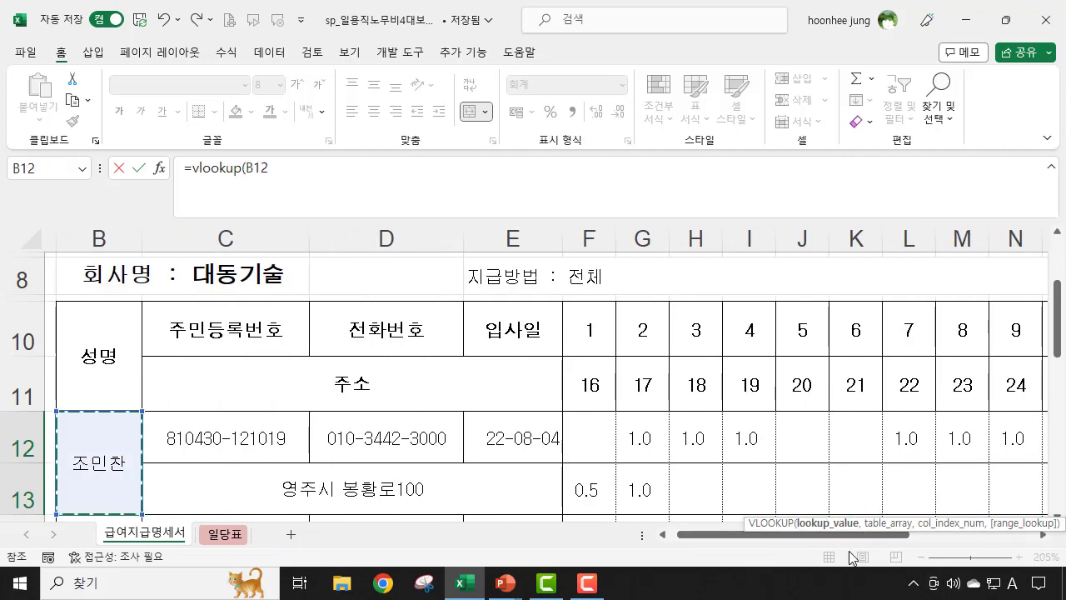
{"action": "left_click_drag", "start_coordinate": [876, 536], "coordinate": [1003, 537]}
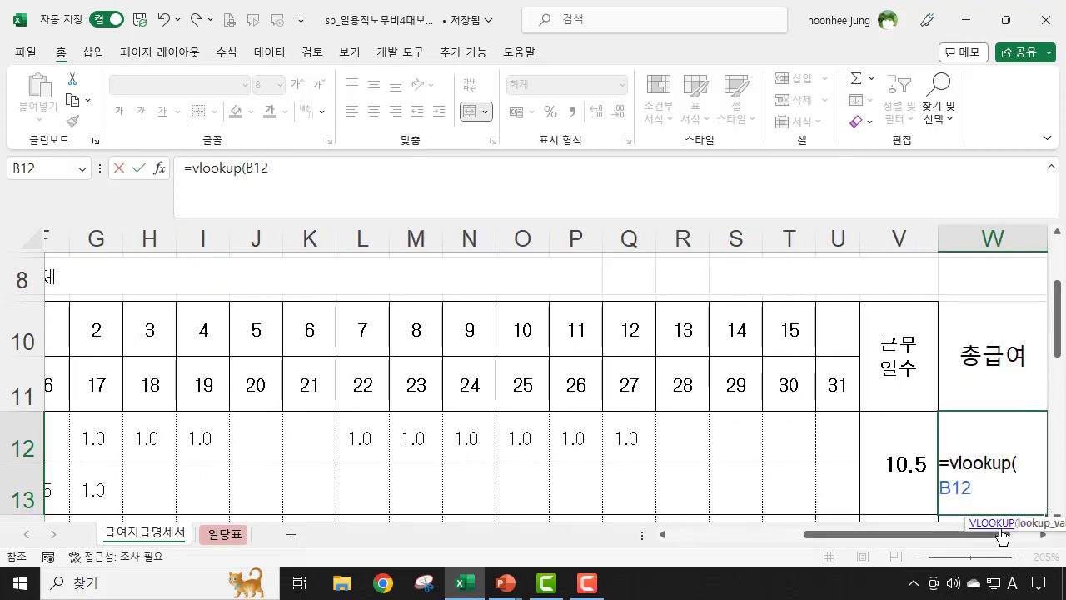
Set the VLOOKUP table array to the absolute range $B$4:$C$10 on the 일당표 sheet
{"action": "type", "text": ","}
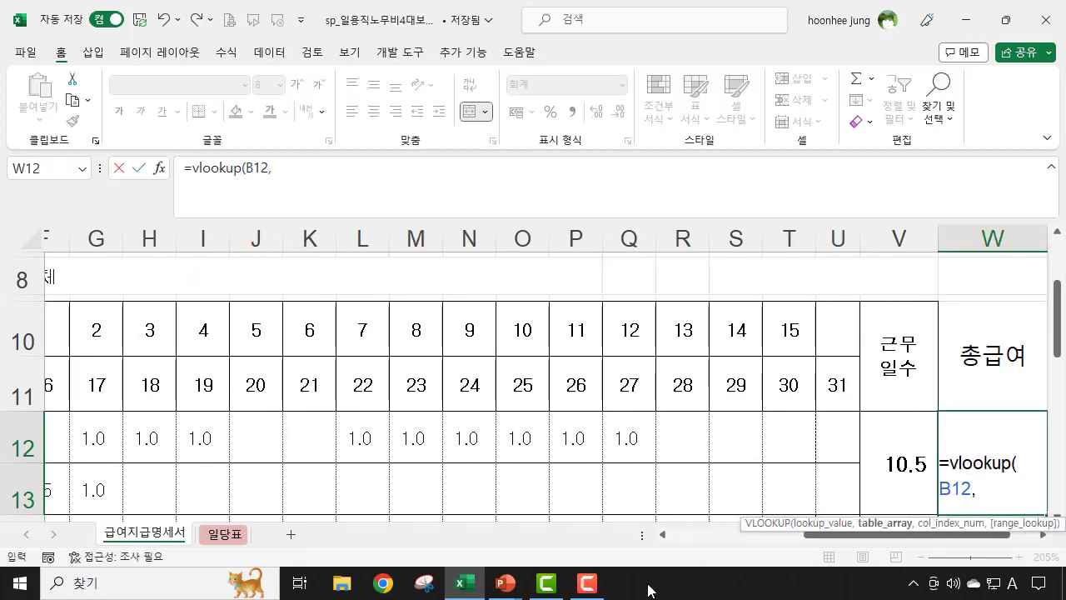
{"action": "left_click", "coordinate": [215, 536]}
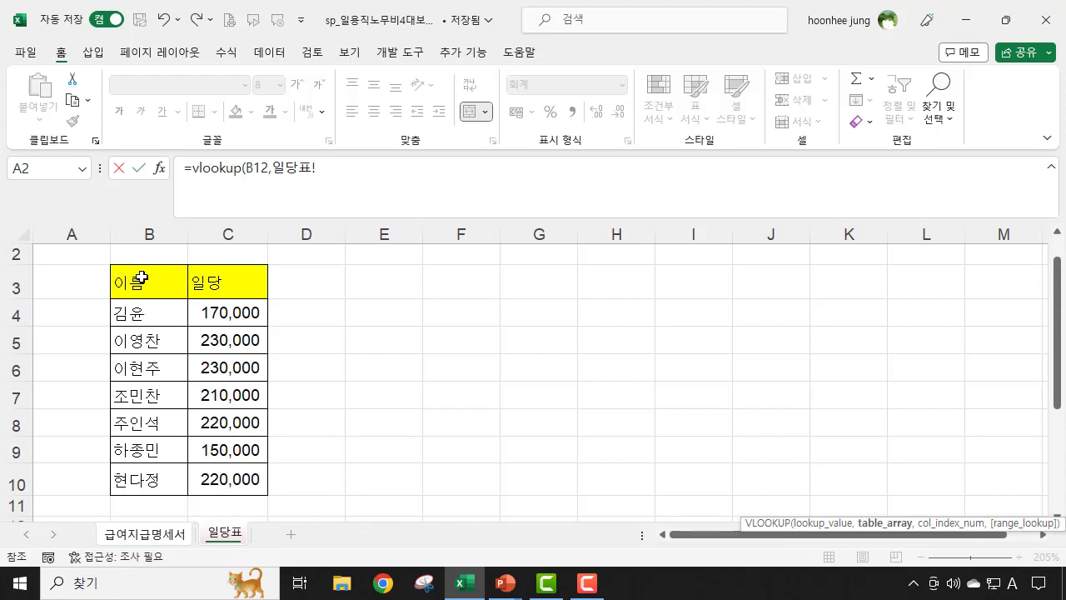
{"action": "left_click", "coordinate": [140, 313]}
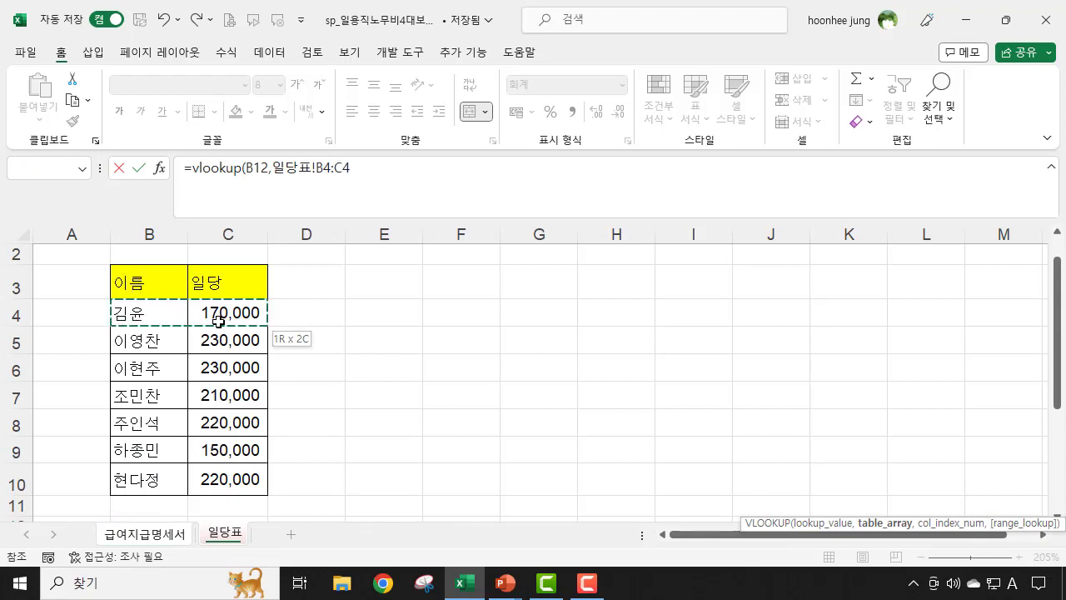
{"action": "left_click_drag", "start_coordinate": [245, 480], "coordinate": [245, 479]}
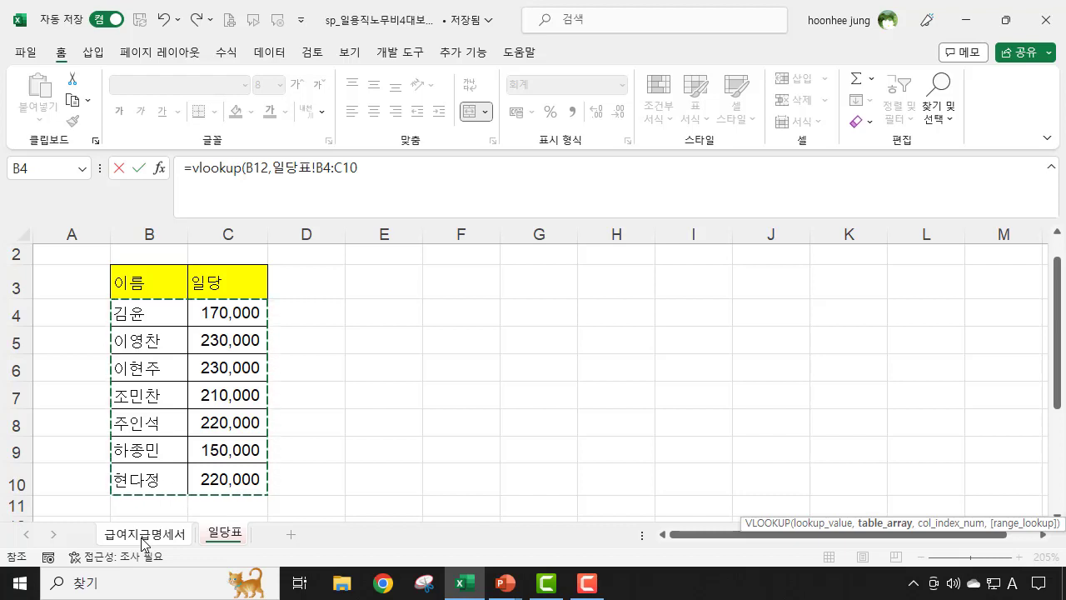
{"action": "key", "text": "F4"}
{"action": "type", "text": ","}
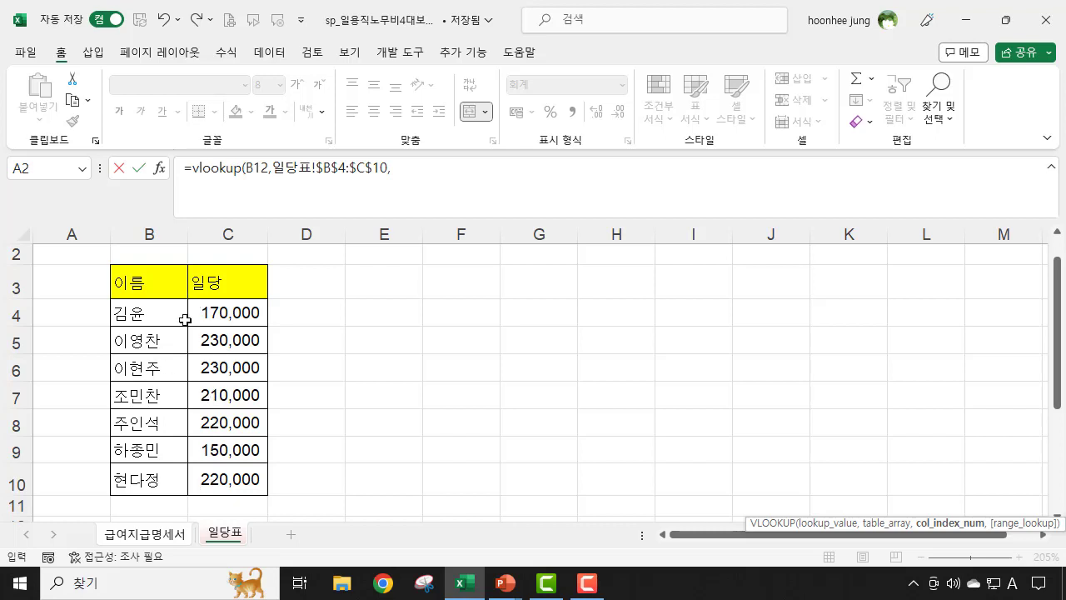
Complete the VLOOKUP in W12 with column index 2 and FALSE for an exact match
{"action": "type", "text": "2,"}
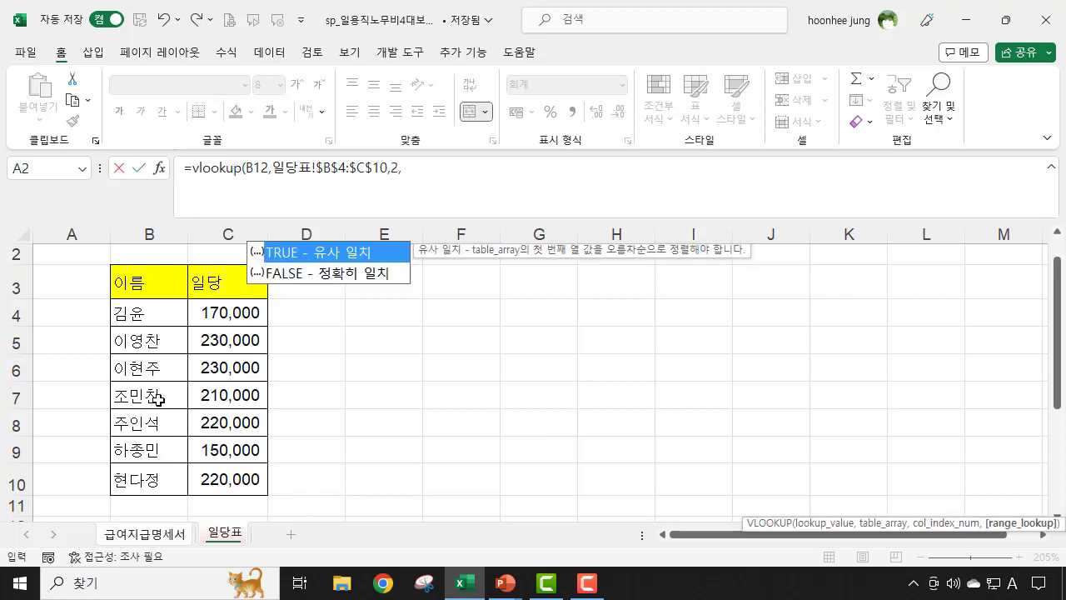
{"action": "double_click", "coordinate": [348, 273]}
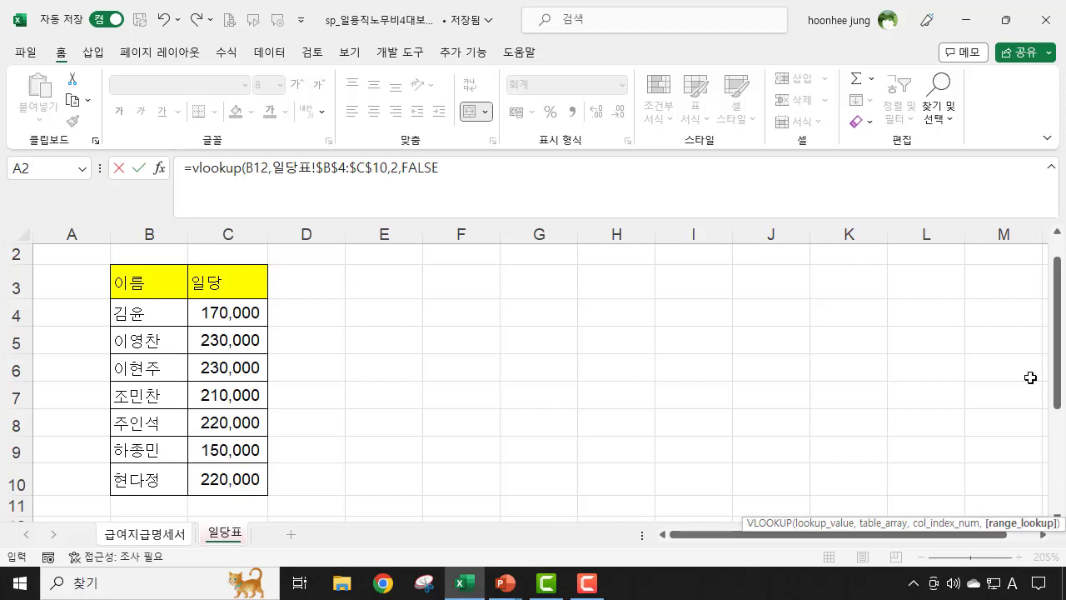
{"action": "left_click", "coordinate": [504, 172]}
{"action": "type", "text": ")"}
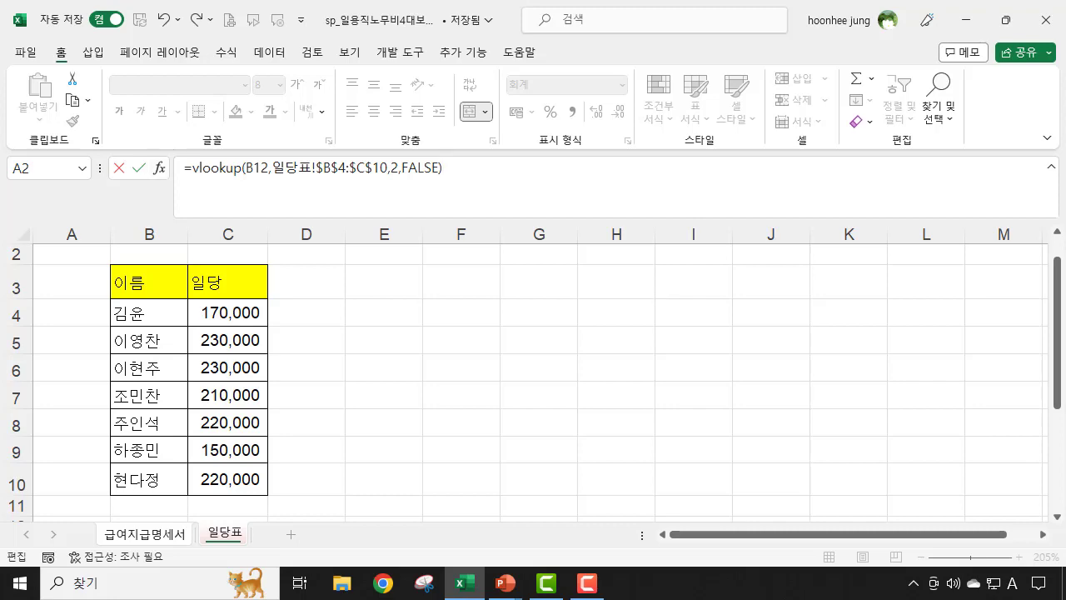
{"action": "key", "text": "Return"}
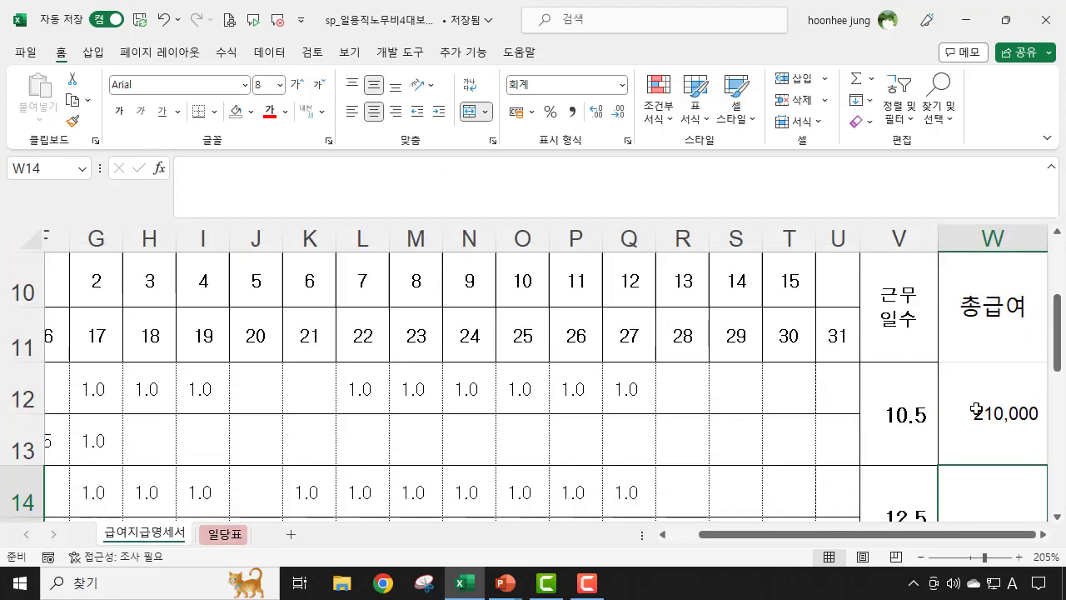
Multiply the VLOOKUP result in W12 by the 근무일수 value in V12
{"action": "left_click", "coordinate": [976, 408]}
{"action": "left_click_drag", "start_coordinate": [948, 534], "coordinate": [1019, 541]}
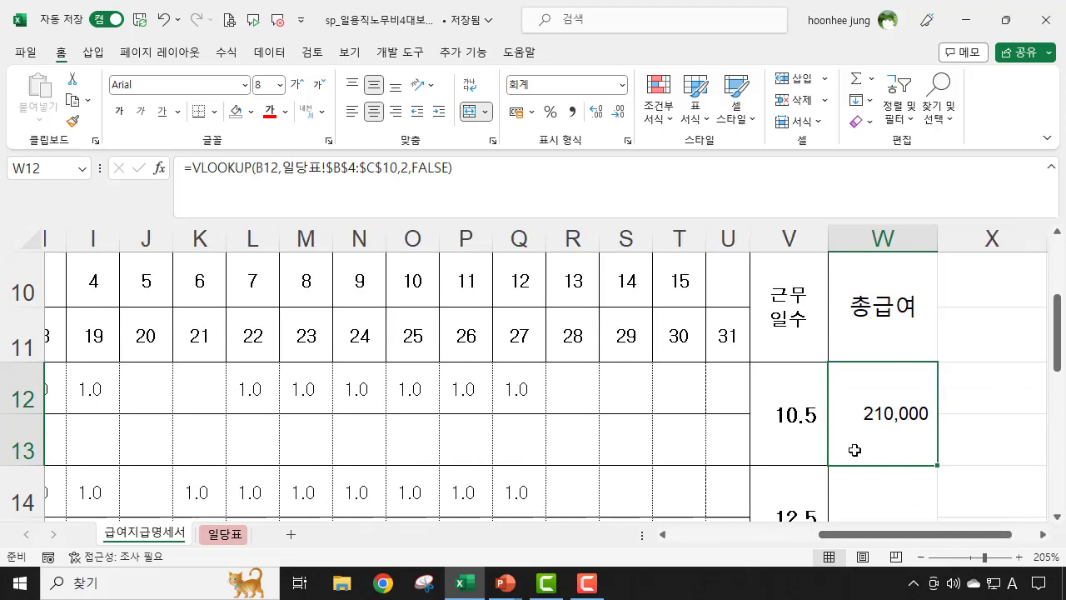
{"action": "left_click", "coordinate": [484, 166]}
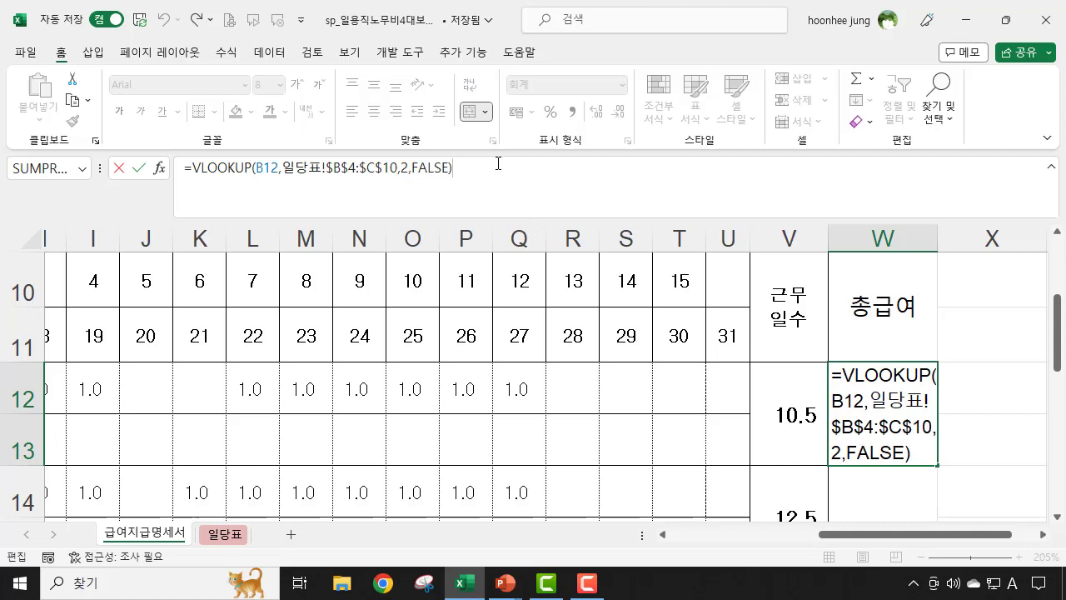
{"action": "type", "text": "*"}
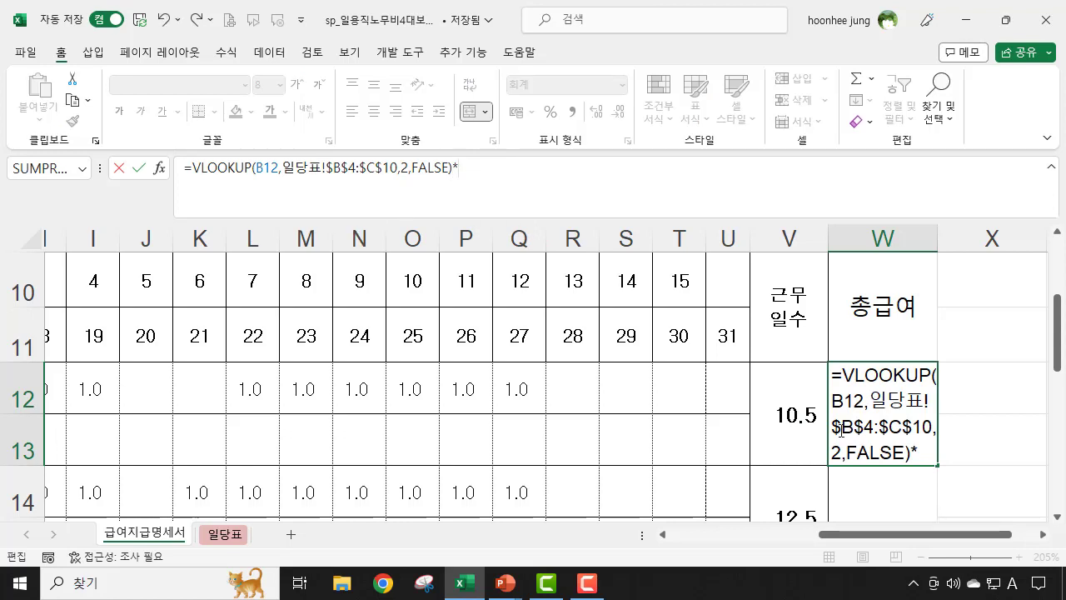
{"action": "left_click", "coordinate": [780, 416]}
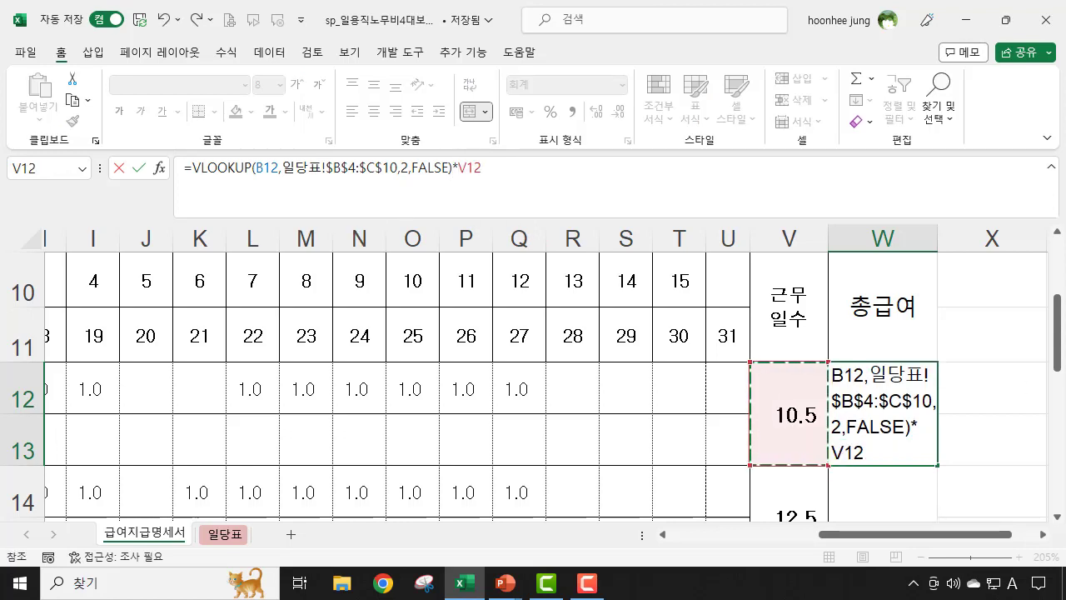
{"action": "key", "text": "Return"}
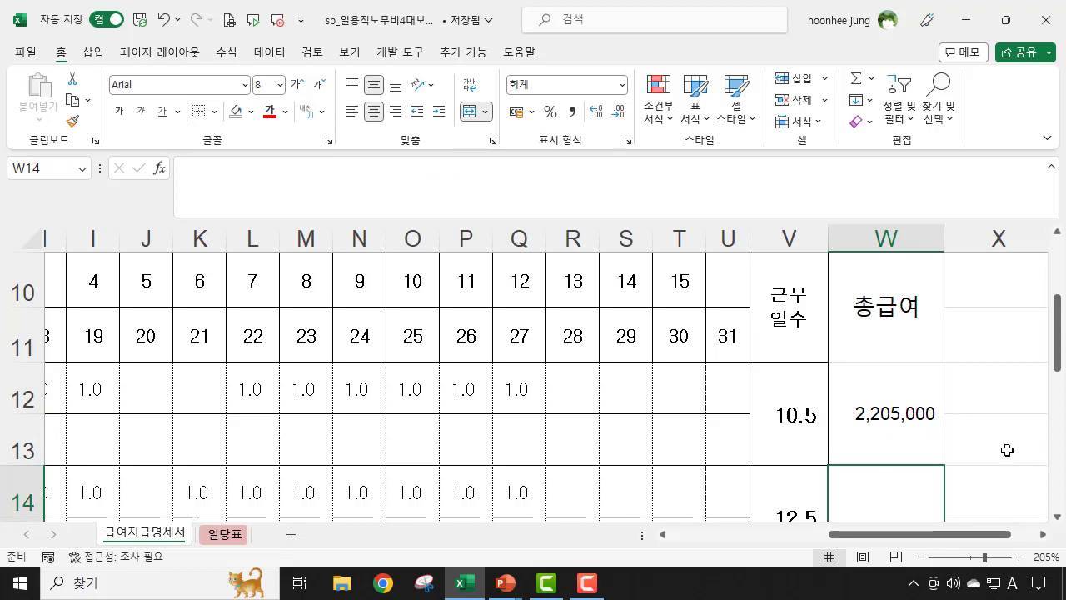
Fill the total pay formula in W12 down through W21 for the other workers
{"action": "left_click", "coordinate": [897, 419]}
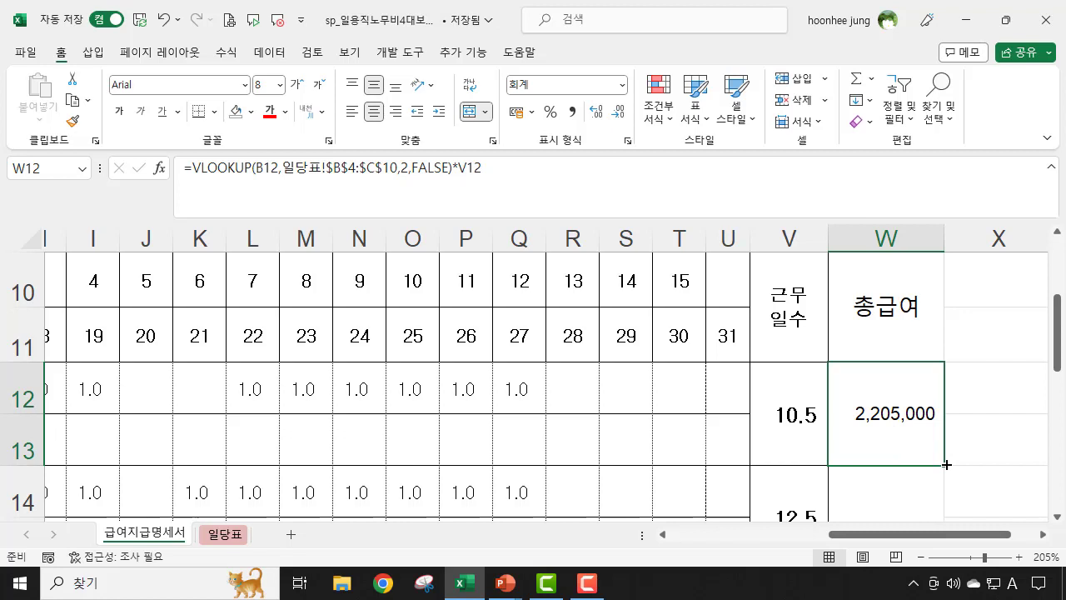
{"action": "left_click_drag", "start_coordinate": [946, 466], "coordinate": [959, 468]}
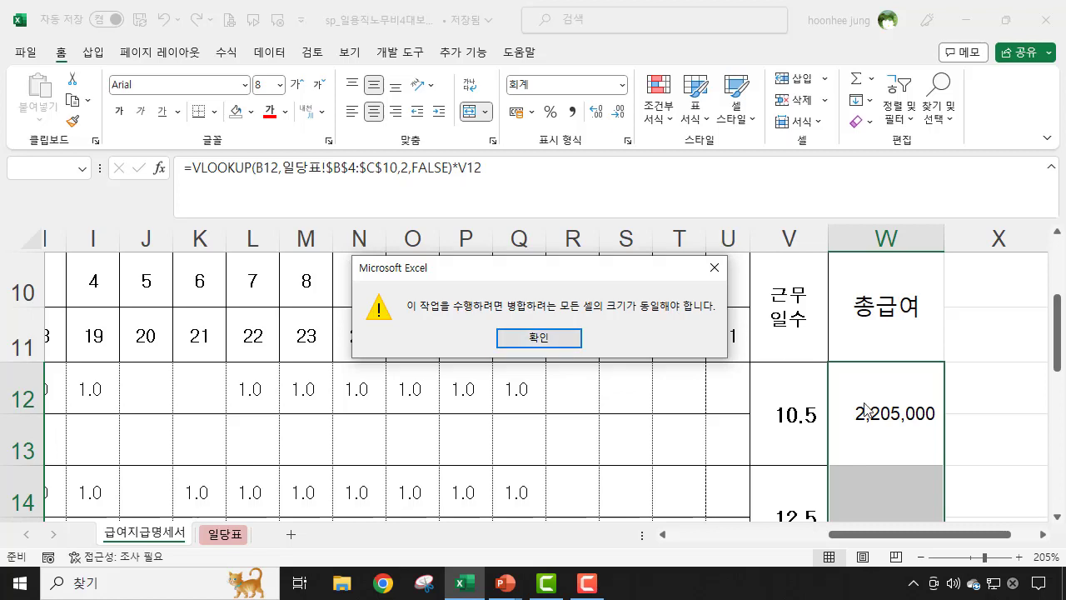
{"action": "left_click", "coordinate": [546, 338]}
{"action": "left_click_drag", "start_coordinate": [943, 467], "coordinate": [899, 434]}
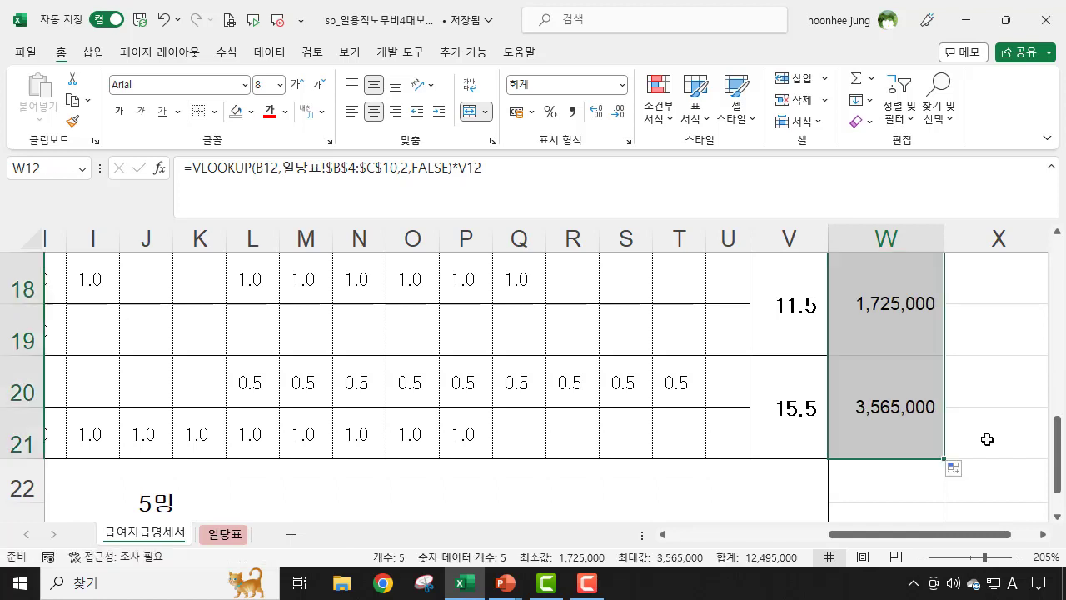
Check the filled 총급여 formulas in W20, W18 and W12 and the header in W10
{"action": "left_click", "coordinate": [987, 439]}
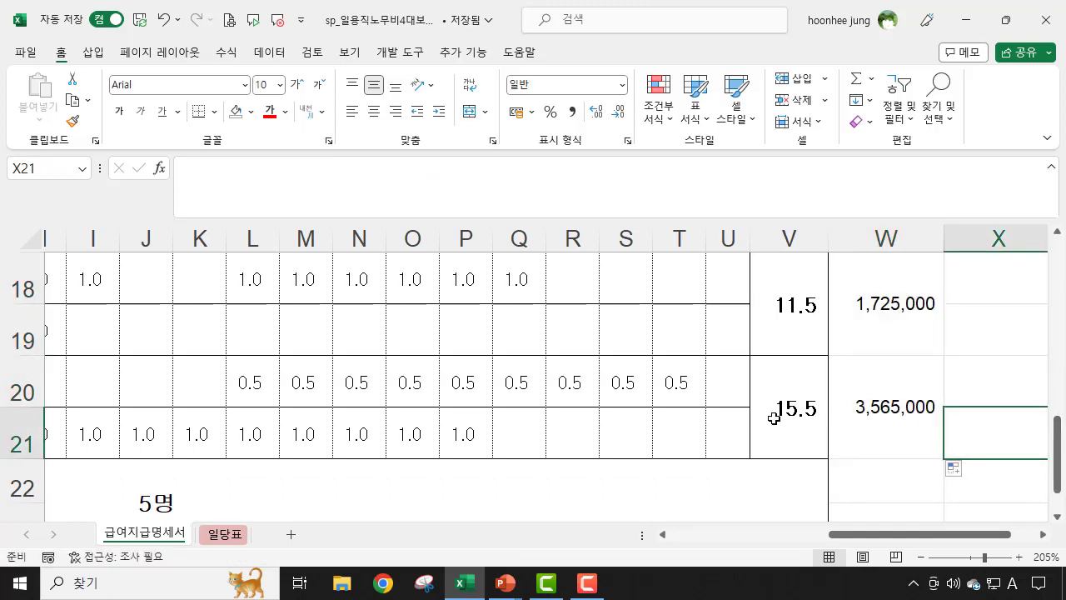
{"action": "left_click", "coordinate": [881, 407]}
{"action": "left_click", "coordinate": [886, 304]}
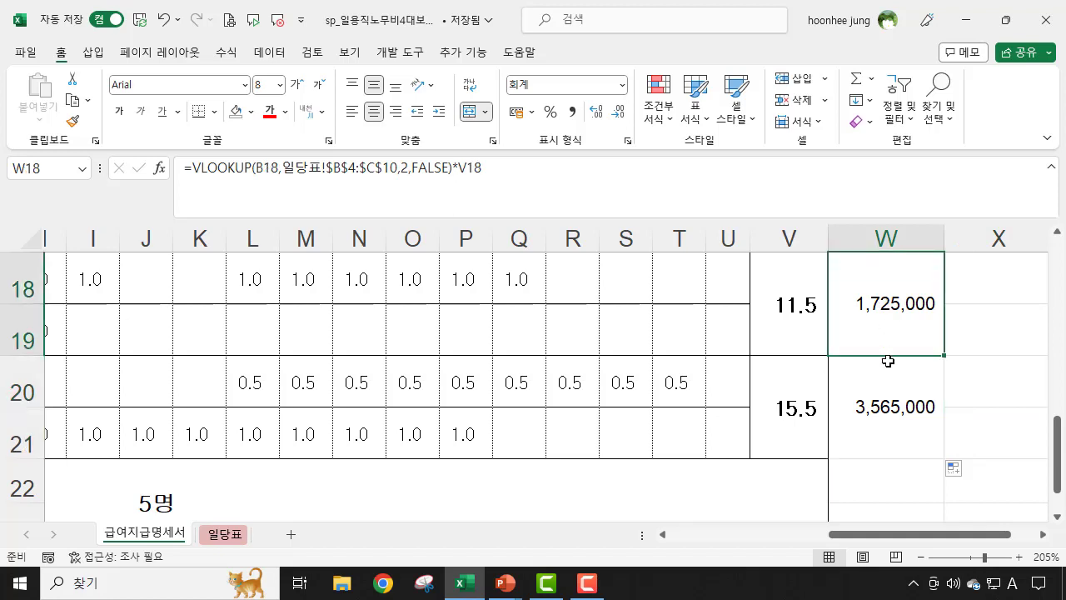
{"action": "scroll", "coordinate": [888, 361], "scroll_direction": "up", "scroll_amount": 3}
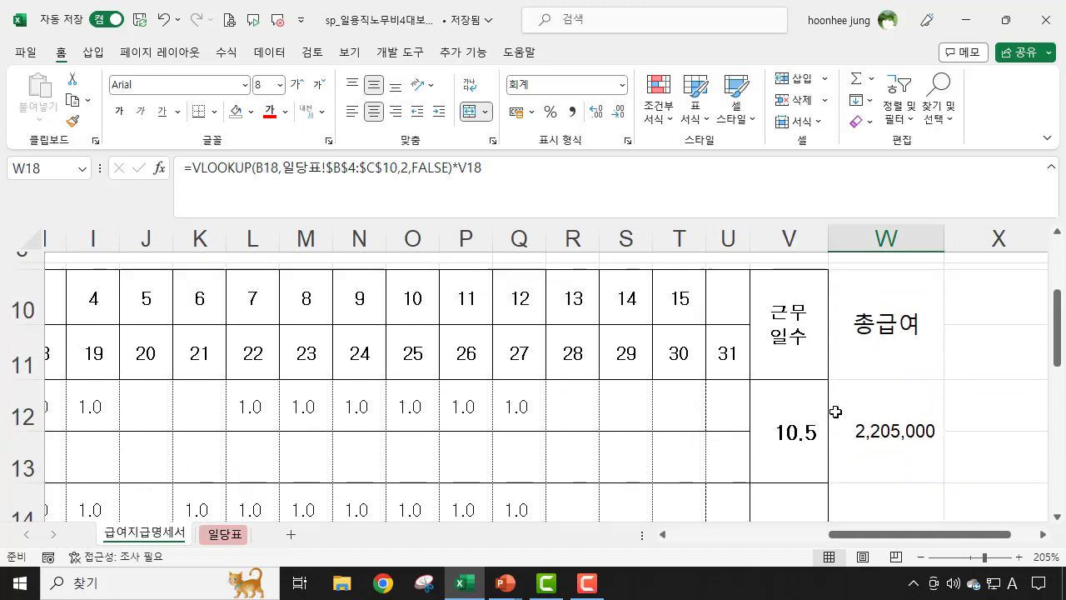
{"action": "left_click", "coordinate": [916, 452]}
{"action": "left_click", "coordinate": [905, 345]}
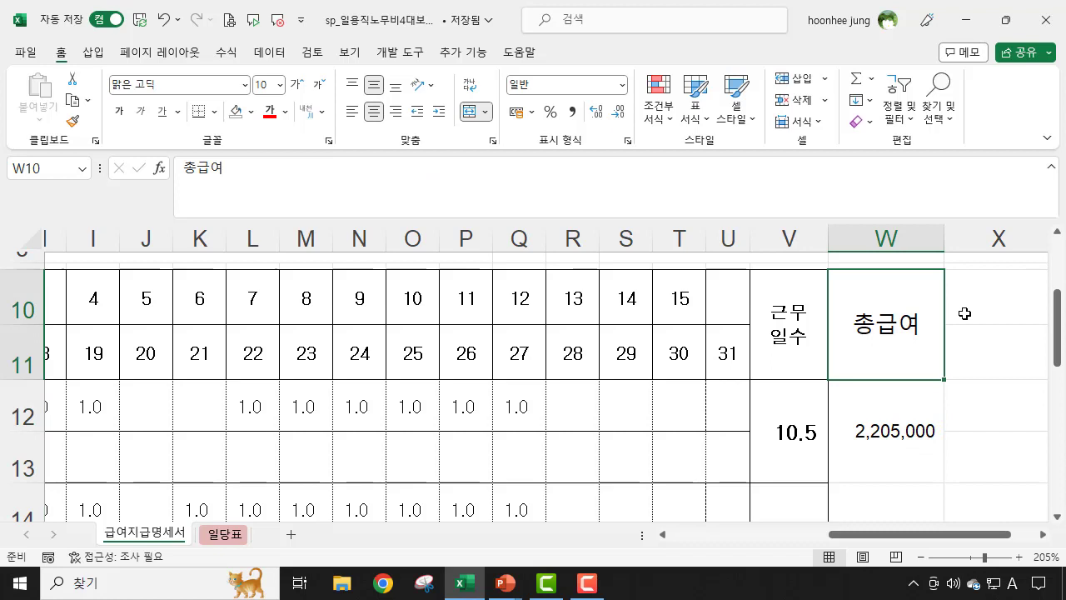
Copy the 총급여 header format from W10 onto X10 with Format Painter
{"action": "left_click", "coordinate": [1044, 543]}
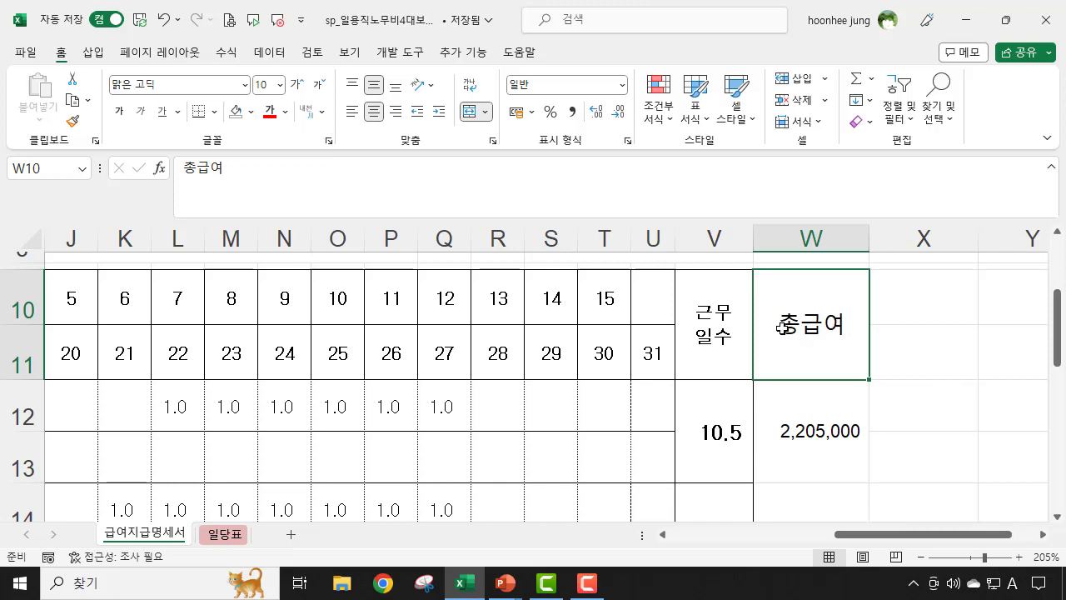
{"action": "left_click", "coordinate": [74, 125]}
{"action": "left_click", "coordinate": [927, 297]}
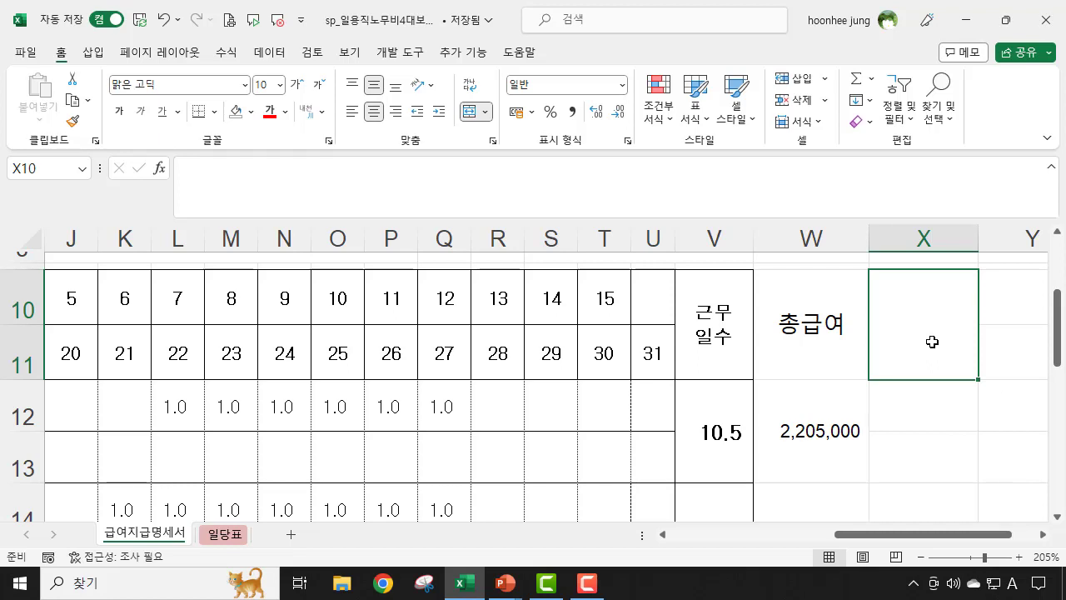
{"action": "type", "text": "them"}
{"action": "key", "text": "BackSpace"}
{"action": "key", "text": "BackSpace"}
{"action": "key", "text": "BackSpace"}
{"action": "key", "text": "BackSpace"}
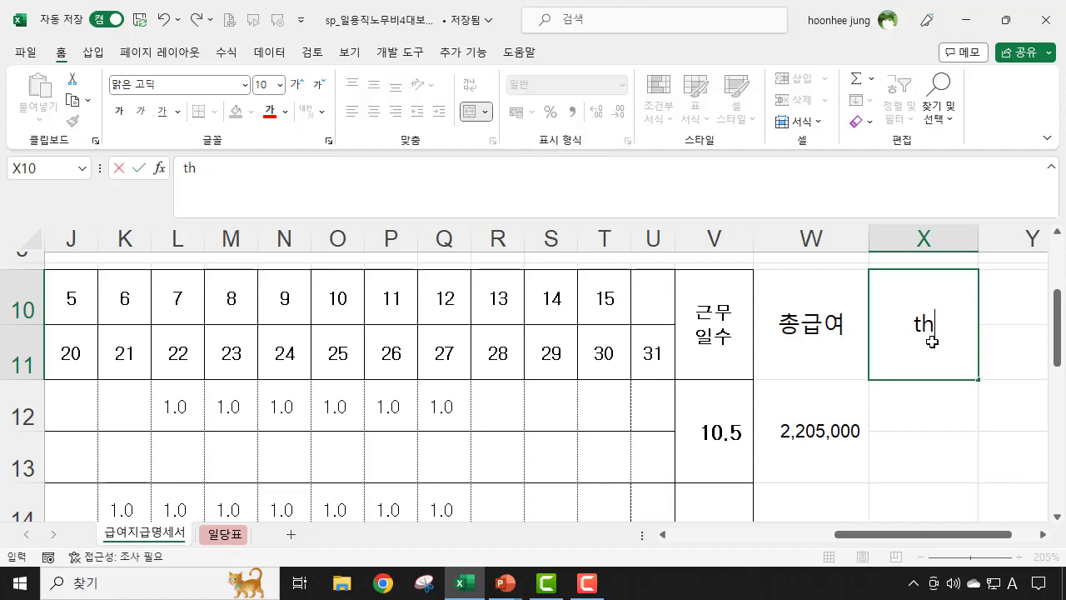
Enter the two-line header 소득세 (지방세포함) in X10, with the parenthesized part on the second line
{"action": "key", "text": "Hangul"}
{"action": "type", "text": "소득세"}
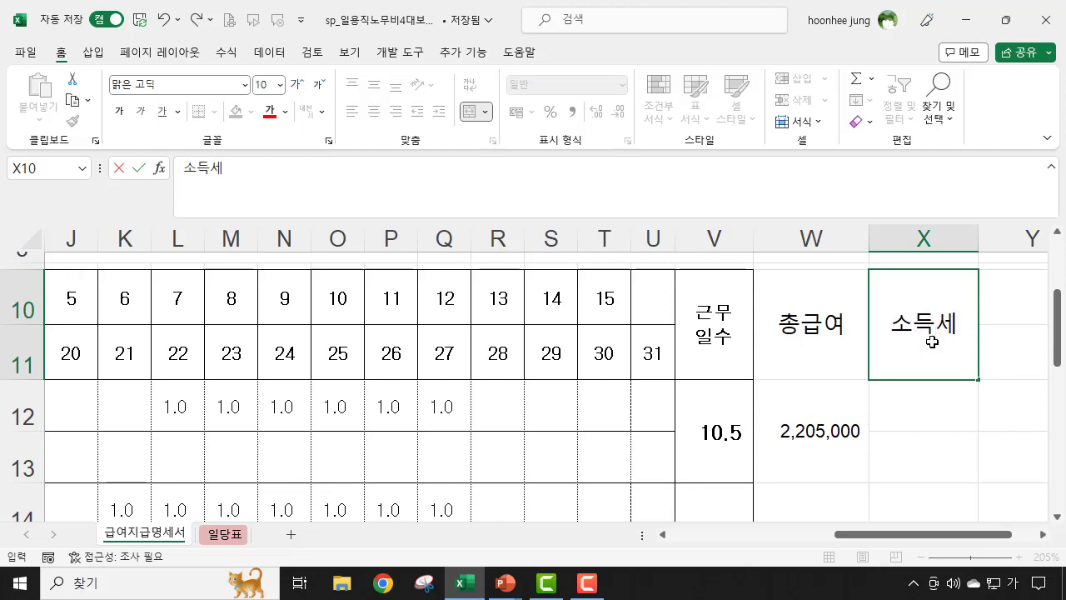
{"action": "key", "text": "alt+Return"}
{"action": "type", "text": "(지방세"}
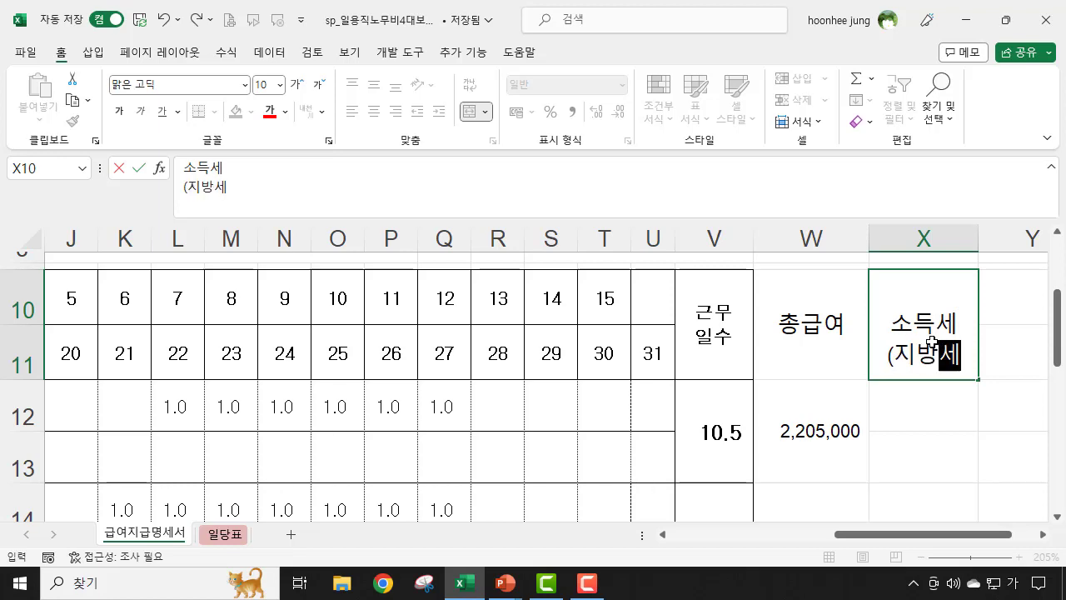
{"action": "type", "text": "ㄹㅗㅎㅏㅁ)"}
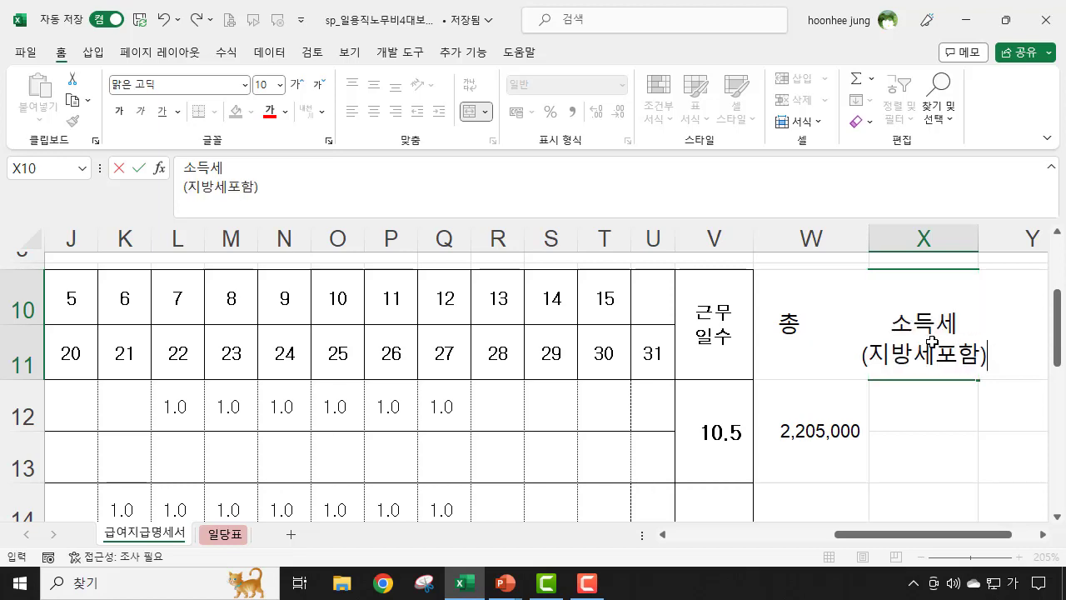
{"action": "key", "text": "Return"}
Reduce the font size of the 소득세 (지방세포함) header in X10 to 8
{"action": "left_click", "coordinate": [941, 297]}
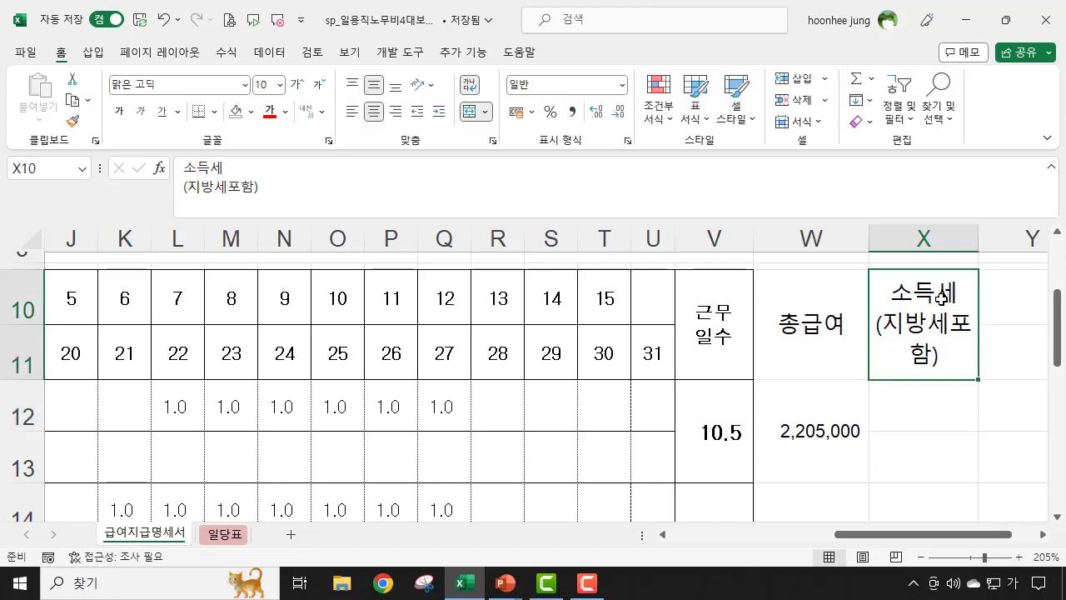
{"action": "left_click", "coordinate": [320, 91]}
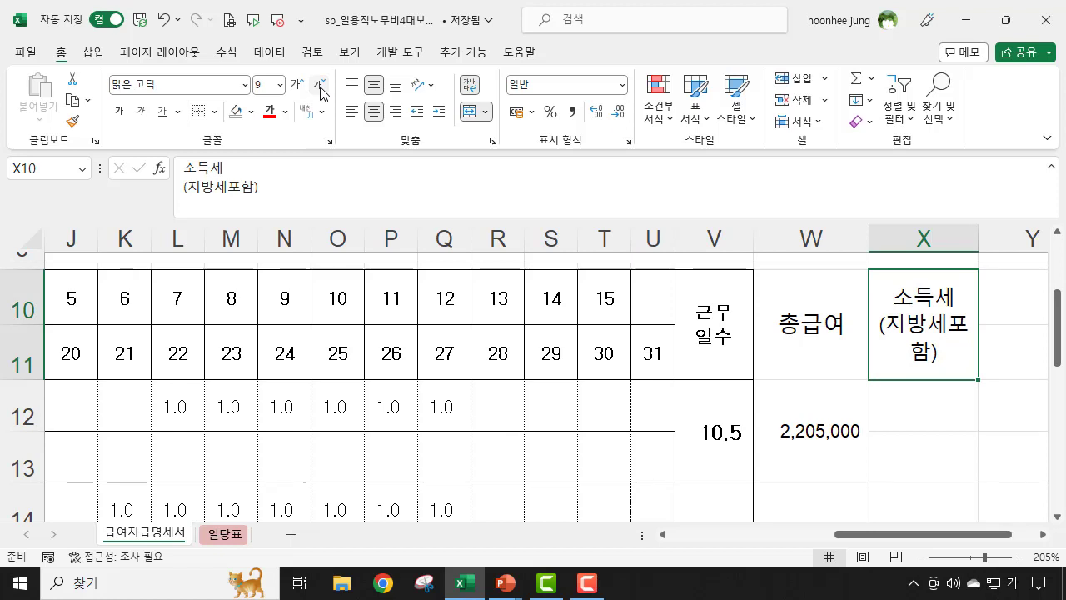
{"action": "left_click", "coordinate": [320, 92]}
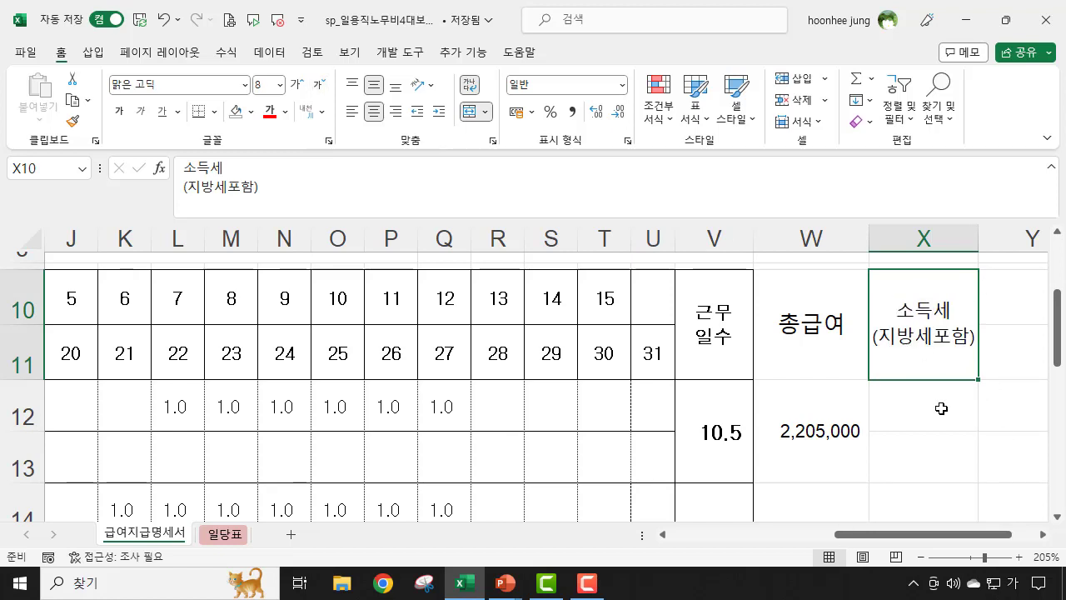
Copy the 총급여 cell format from W12:W21 onto the 소득세 cells starting at X12 with Format Painter
{"action": "left_click", "coordinate": [943, 408]}
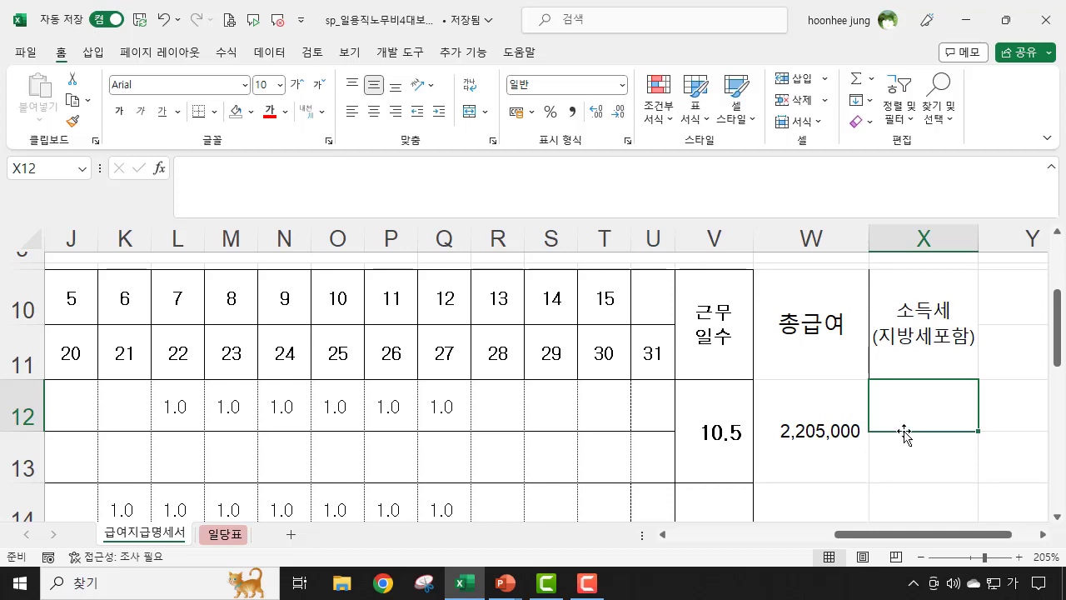
{"action": "scroll", "coordinate": [904, 433], "scroll_direction": "down", "scroll_amount": 2}
{"action": "scroll", "coordinate": [904, 433], "scroll_direction": "up", "scroll_amount": 1}
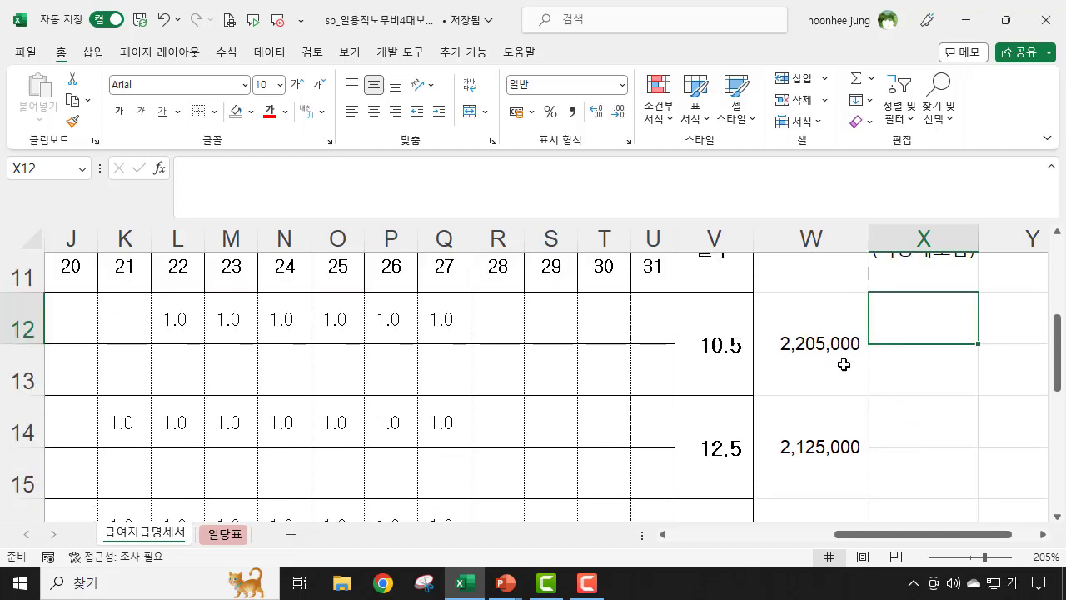
{"action": "scroll", "coordinate": [844, 364], "scroll_direction": "up", "scroll_amount": 3}
{"action": "scroll", "coordinate": [833, 342], "scroll_direction": "down", "scroll_amount": 3}
{"action": "left_click", "coordinate": [816, 316]}
{"action": "left_click_drag", "start_coordinate": [816, 316], "coordinate": [810, 396]}
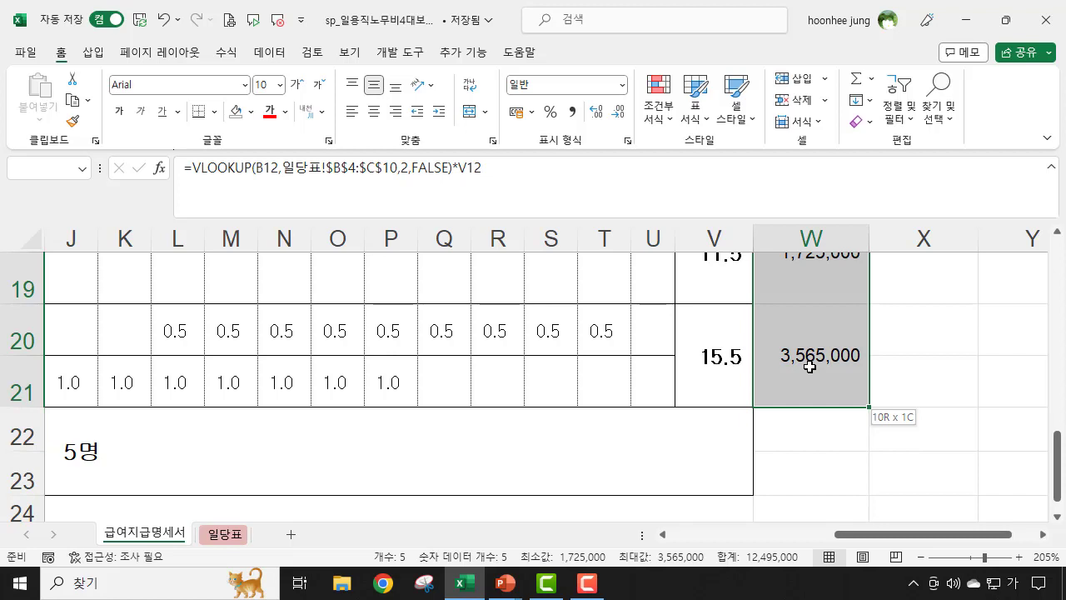
{"action": "left_click_drag", "start_coordinate": [810, 366], "coordinate": [810, 362]}
{"action": "scroll", "coordinate": [973, 478], "scroll_direction": "up", "scroll_amount": 2}
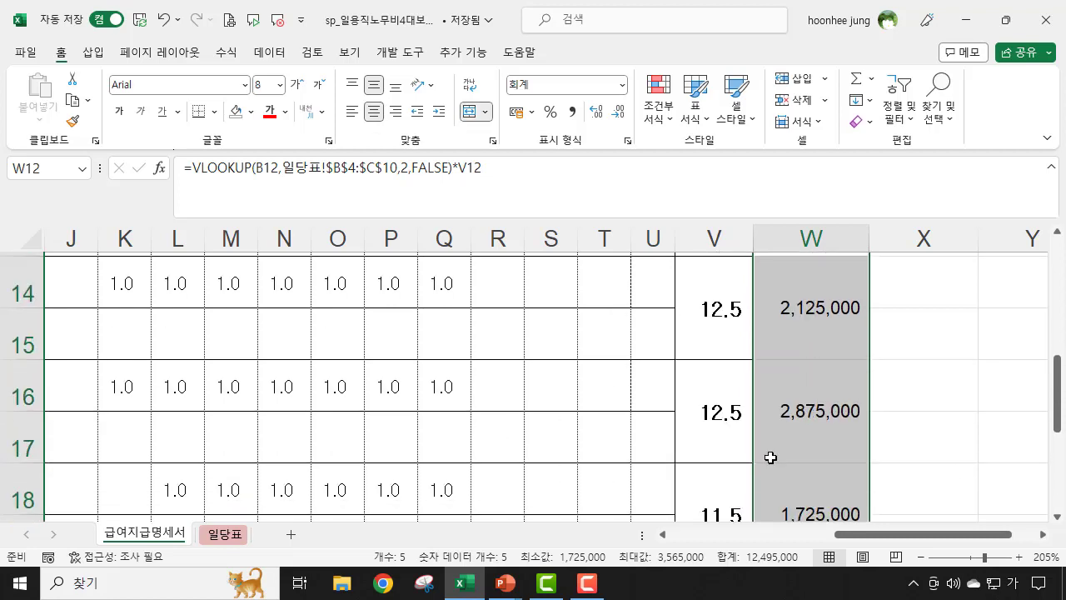
{"action": "scroll", "coordinate": [770, 457], "scroll_direction": "up", "scroll_amount": 2}
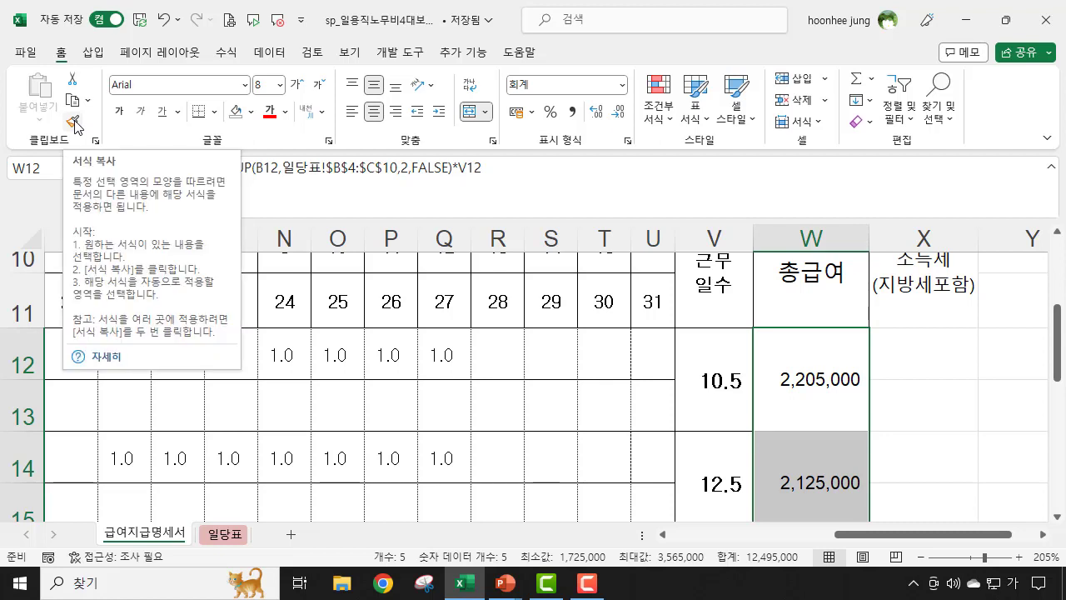
{"action": "left_click", "coordinate": [75, 125]}
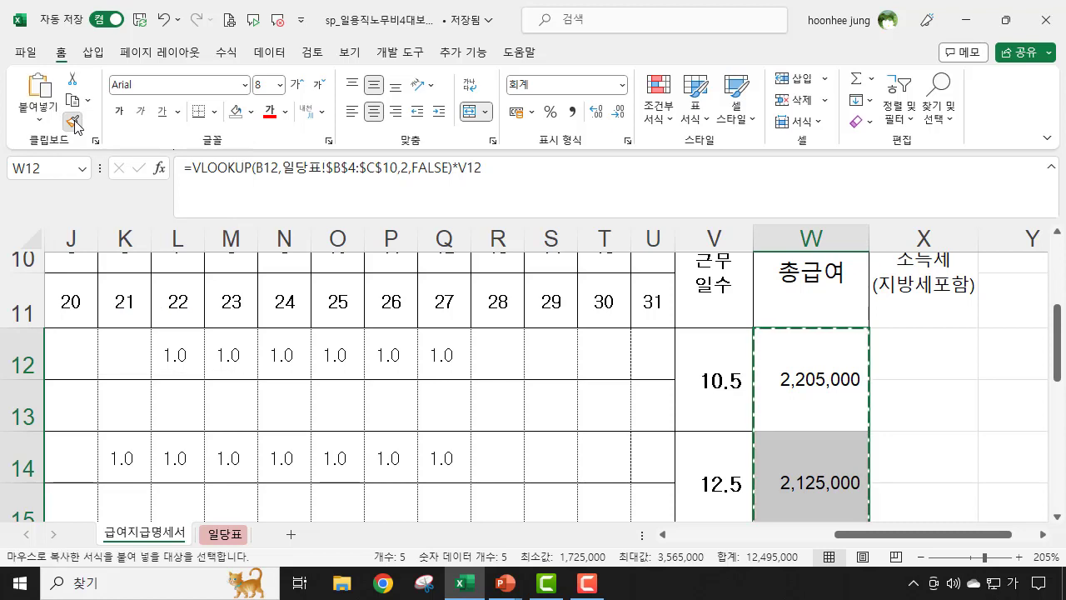
{"action": "left_click", "coordinate": [920, 352]}
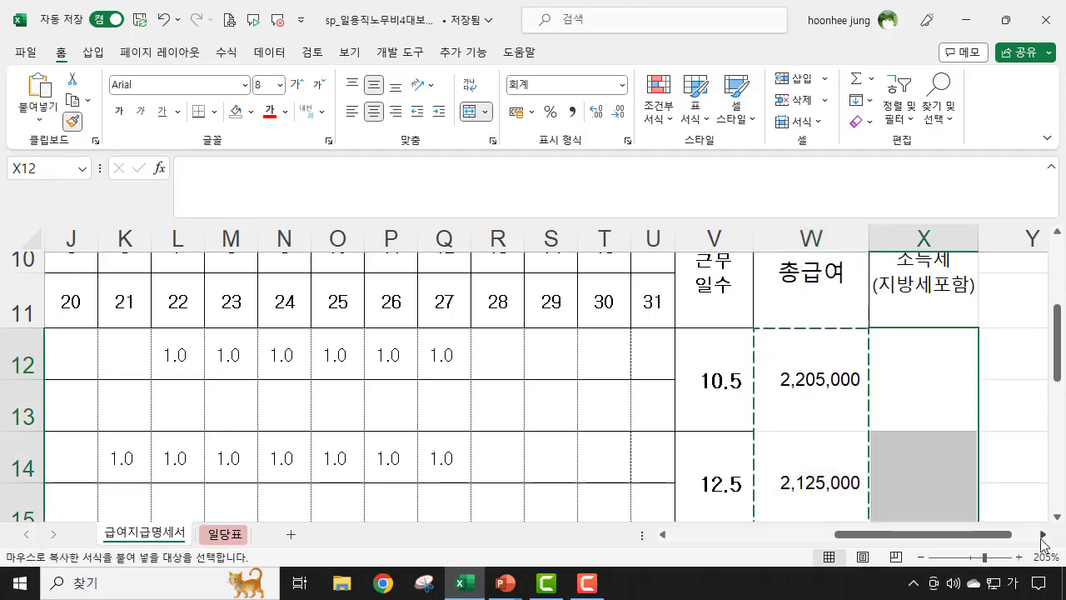
Apply the same copied format to columns Y, Z, AA and AB from row 12 down, then leave Format Painter
{"action": "left_click", "coordinate": [1042, 535]}
{"action": "left_click", "coordinate": [1042, 534]}
{"action": "left_click", "coordinate": [1042, 534]}
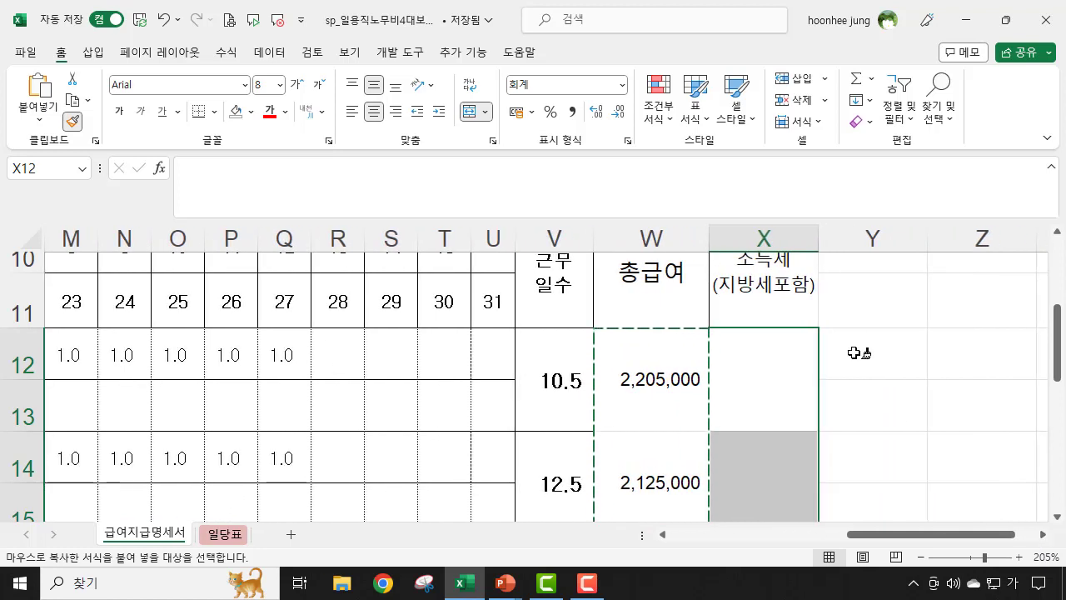
{"action": "left_click", "coordinate": [855, 353]}
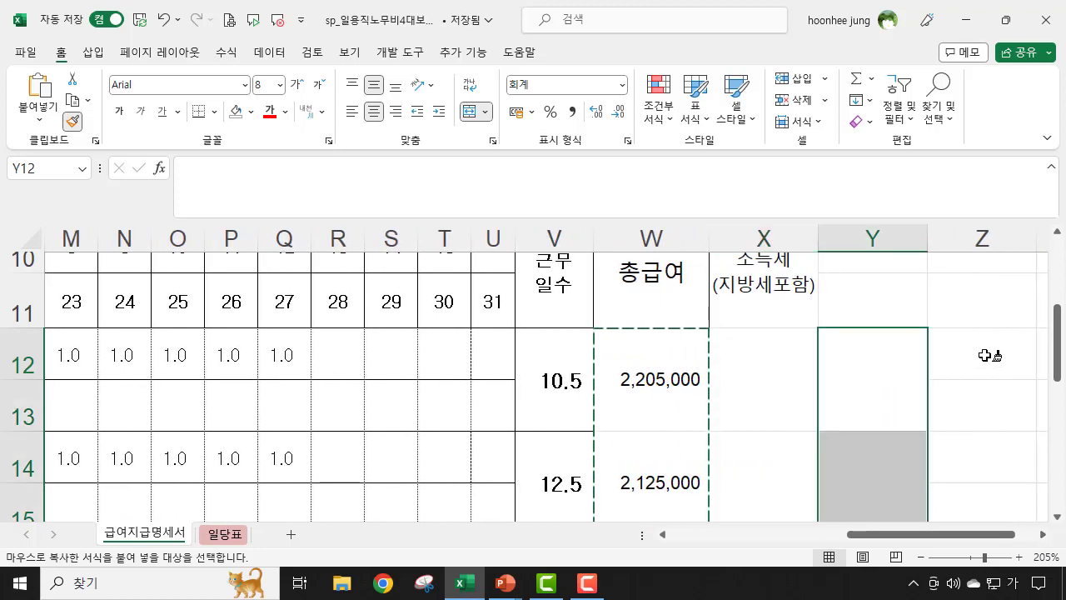
{"action": "left_click", "coordinate": [988, 354]}
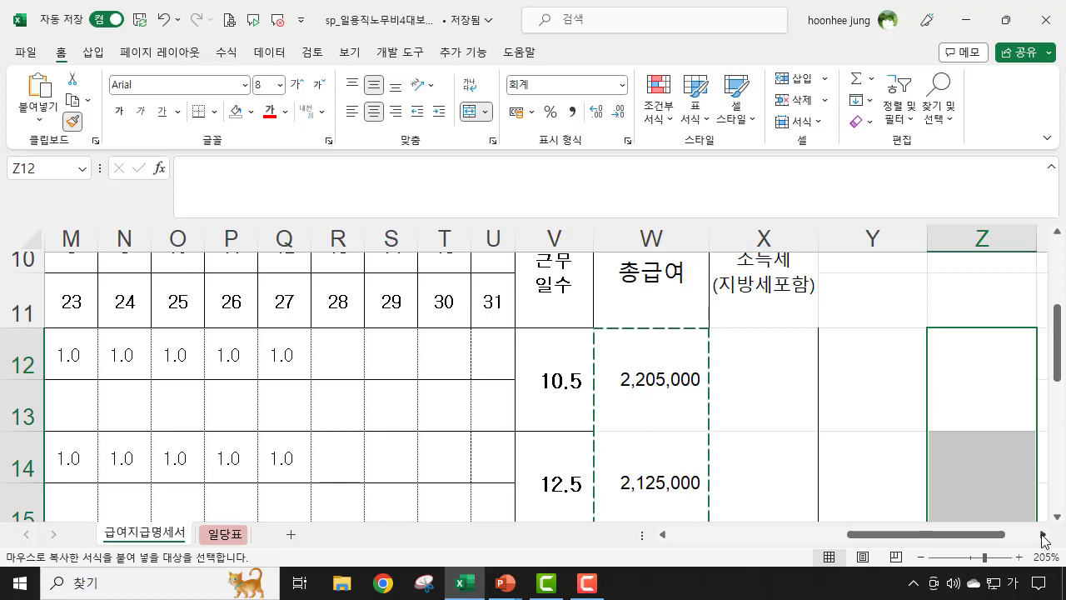
{"action": "left_click", "coordinate": [1042, 534]}
{"action": "left_click", "coordinate": [1042, 534]}
{"action": "left_click", "coordinate": [1042, 534]}
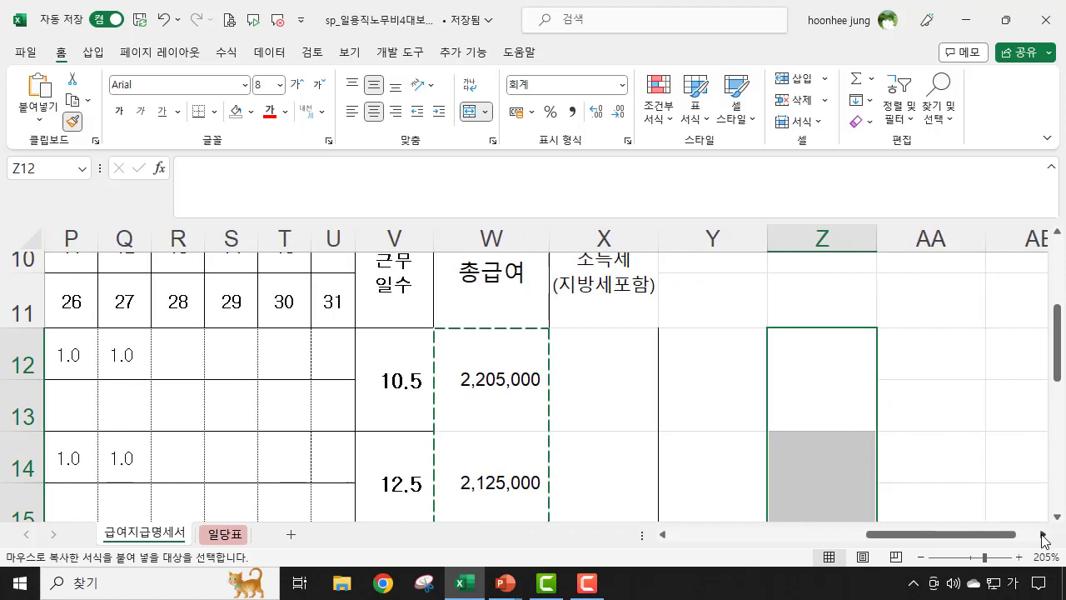
{"action": "left_click", "coordinate": [935, 337]}
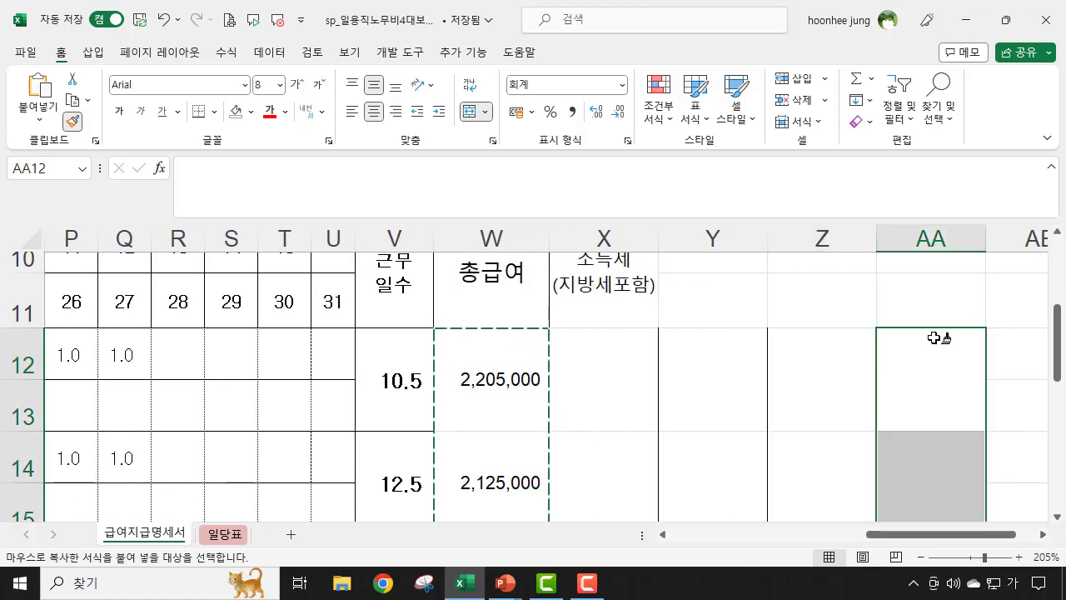
{"action": "left_click", "coordinate": [1029, 344]}
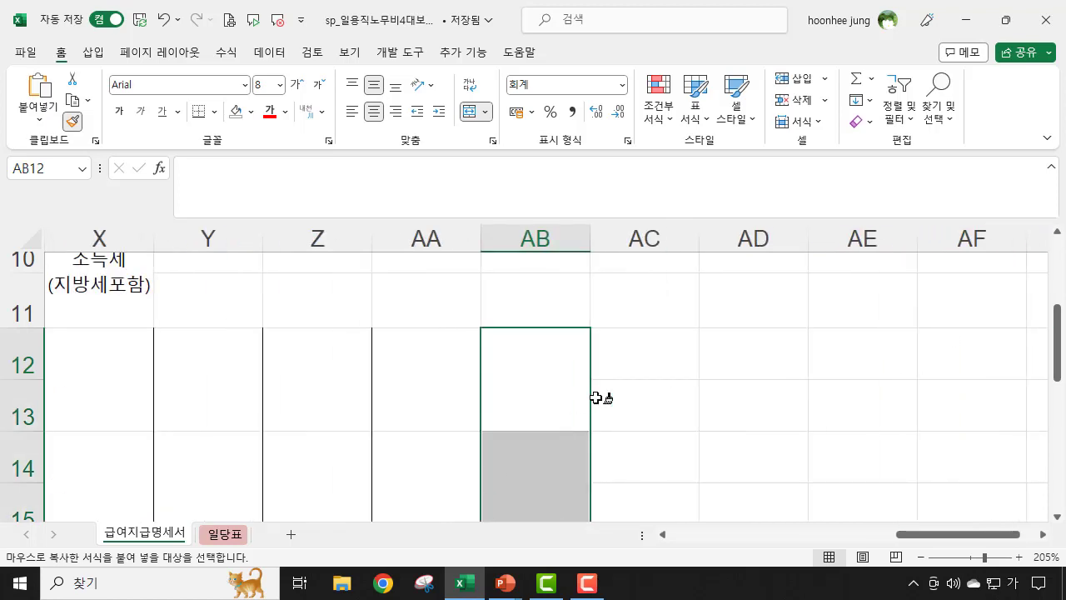
{"action": "key", "text": "Escape"}
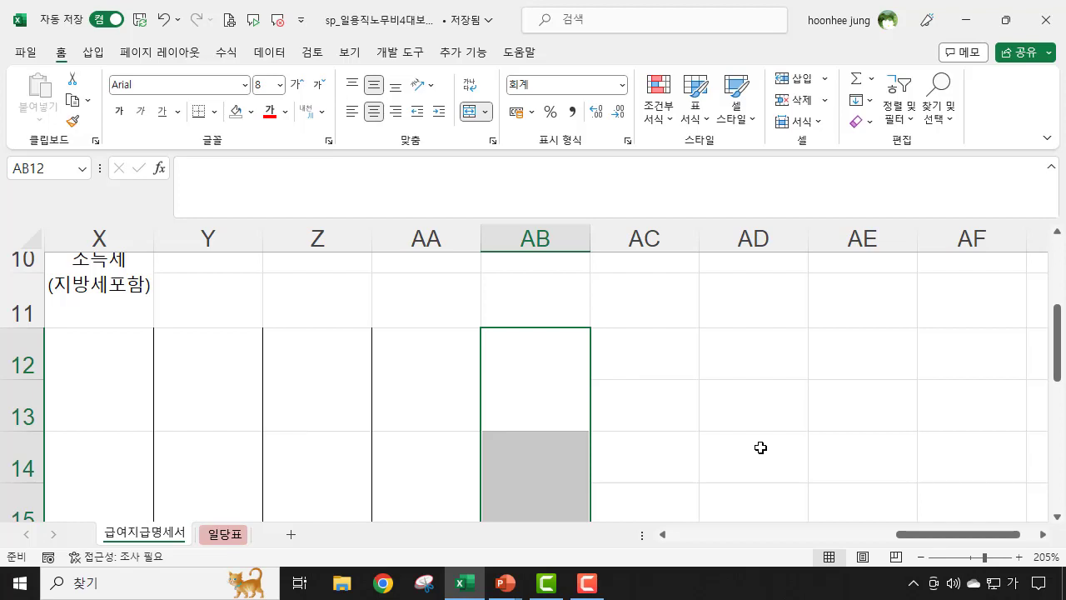
{"action": "left_click", "coordinate": [759, 445]}
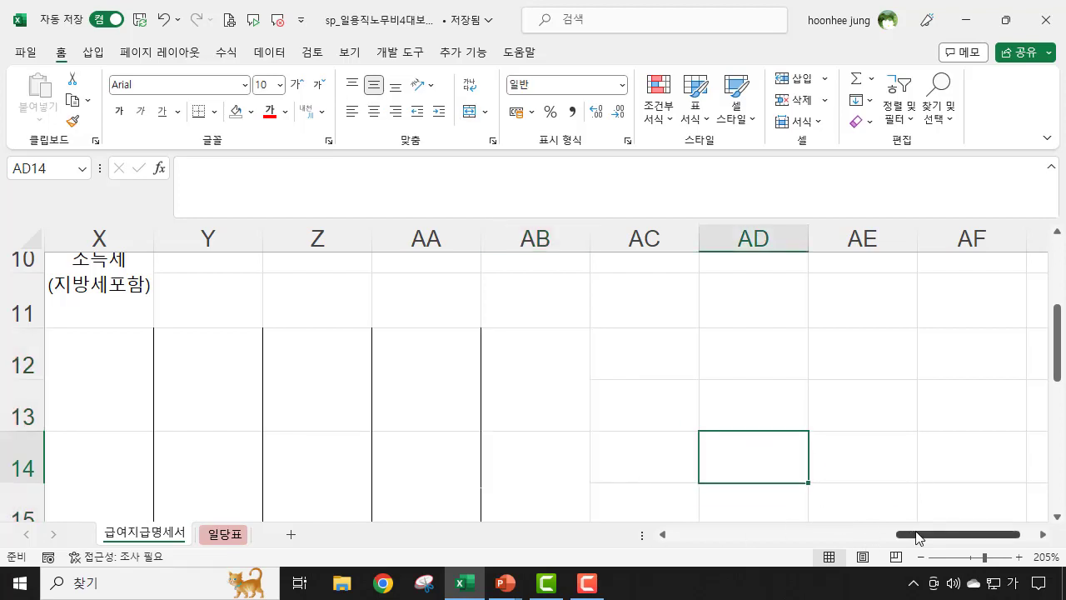
Begin a VLOOKUP formula in X12 with the worker's name cell B12 as the lookup value
{"action": "left_click_drag", "start_coordinate": [898, 535], "coordinate": [804, 542]}
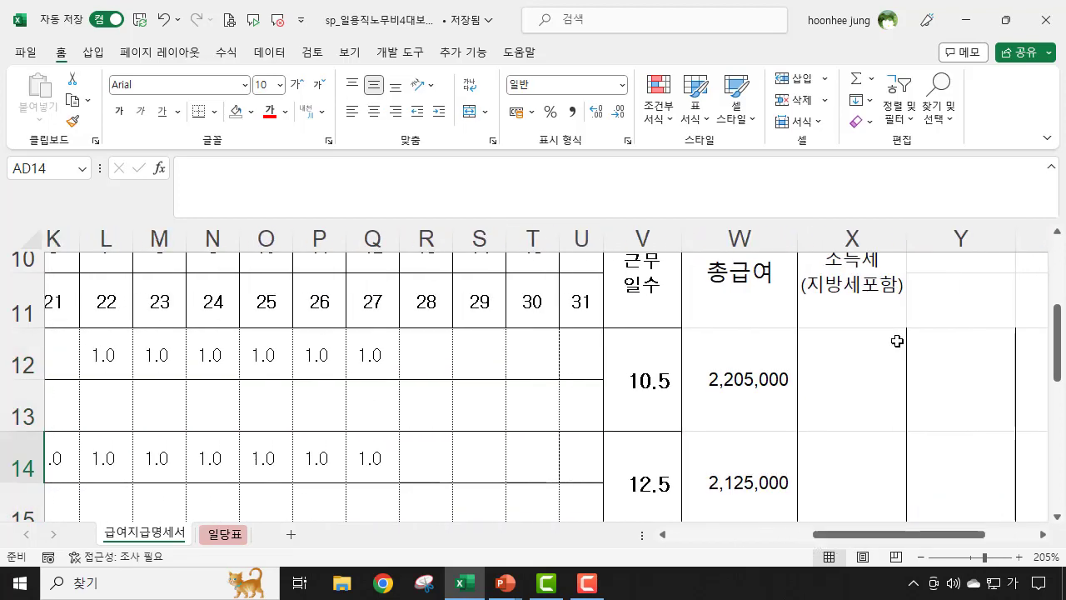
{"action": "left_click", "coordinate": [850, 275]}
{"action": "left_click", "coordinate": [843, 413]}
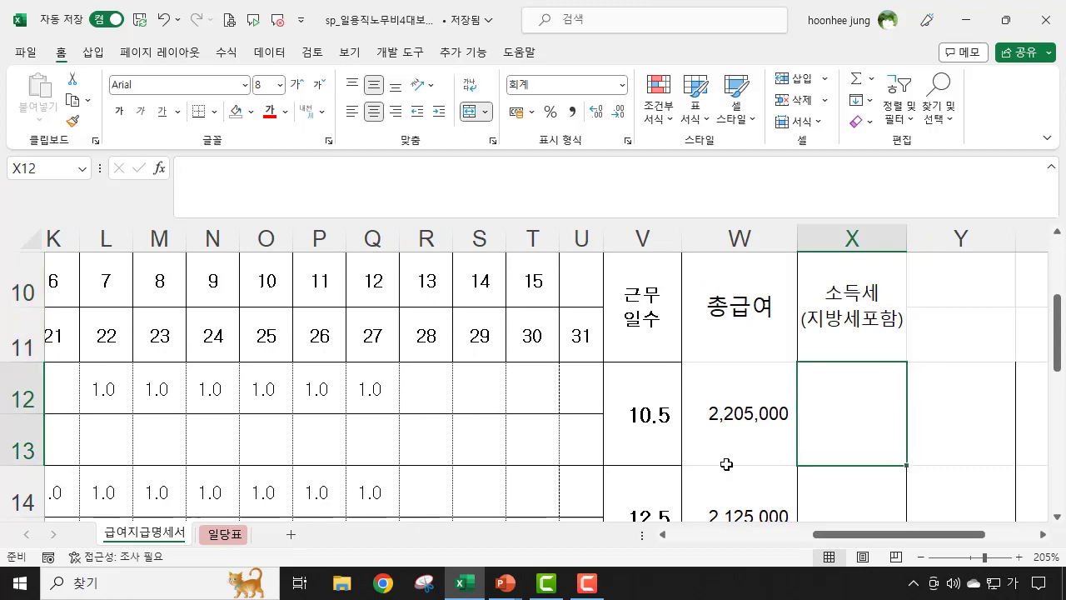
{"action": "left_click", "coordinate": [716, 408]}
{"action": "left_click", "coordinate": [843, 432]}
{"action": "type", "text": "="}
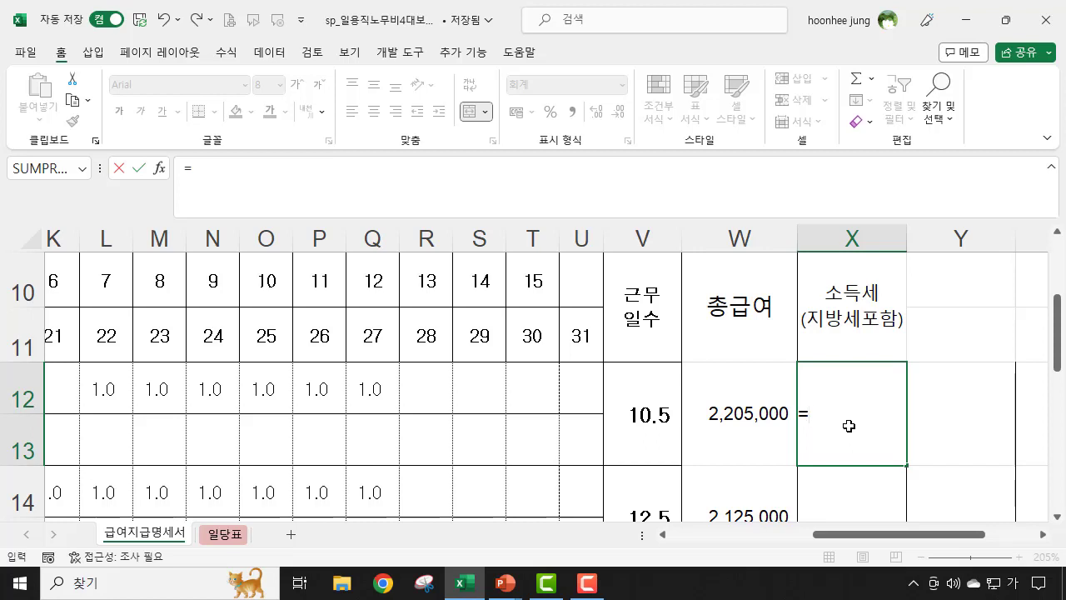
{"action": "type", "text": "피ㅐ"}
{"action": "key", "text": "BackSpace"}
{"action": "key", "text": "BackSpace"}
{"action": "key", "text": "Hangul"}
{"action": "type", "text": "vloo"}
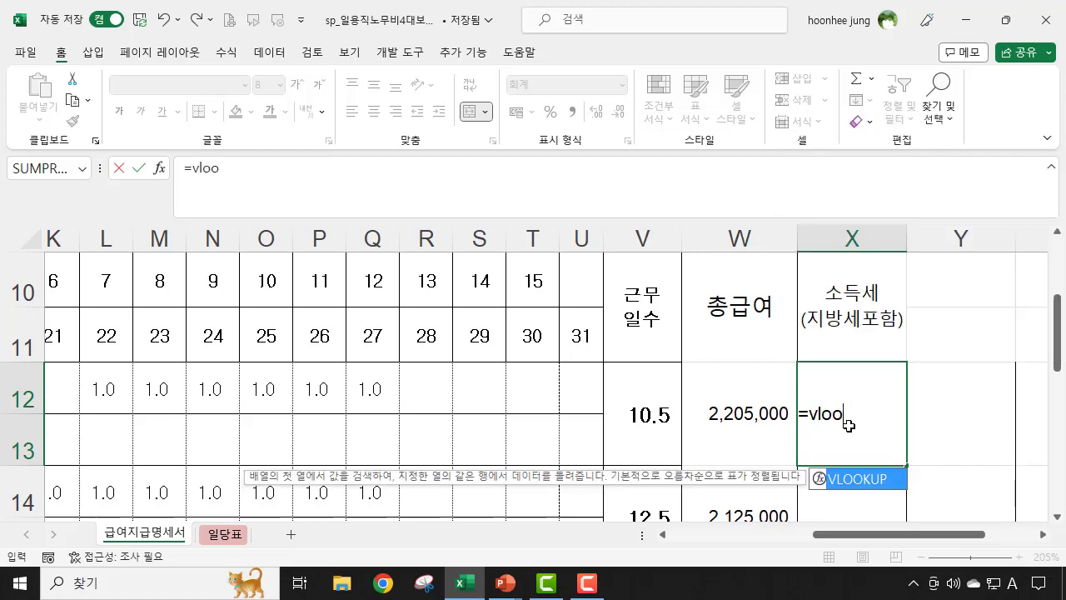
{"action": "type", "text": "kup("}
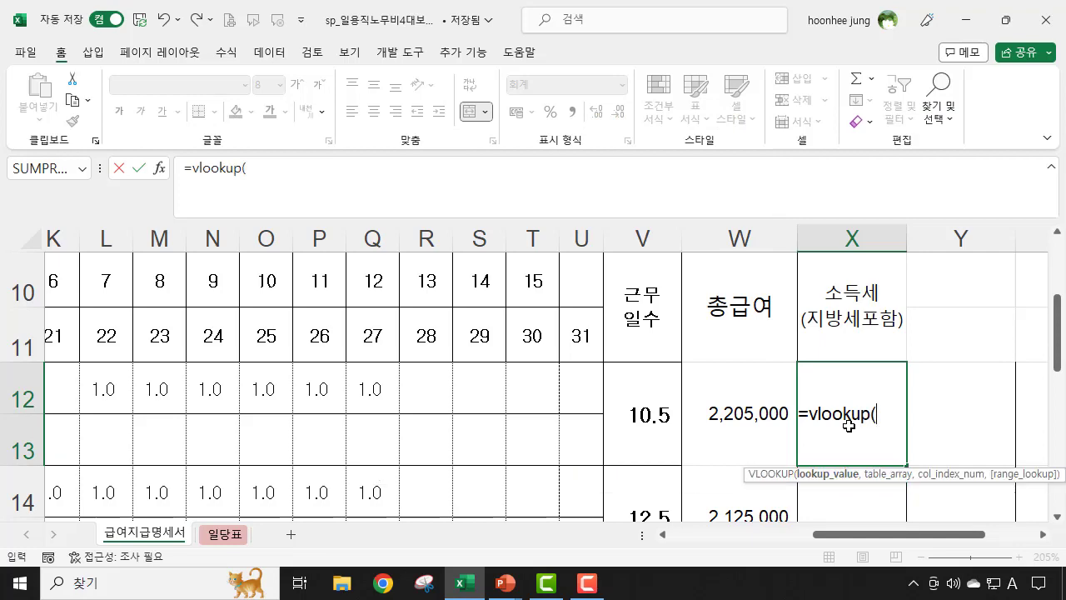
{"action": "left_click_drag", "start_coordinate": [843, 534], "coordinate": [693, 541]}
{"action": "left_click", "coordinate": [111, 414]}
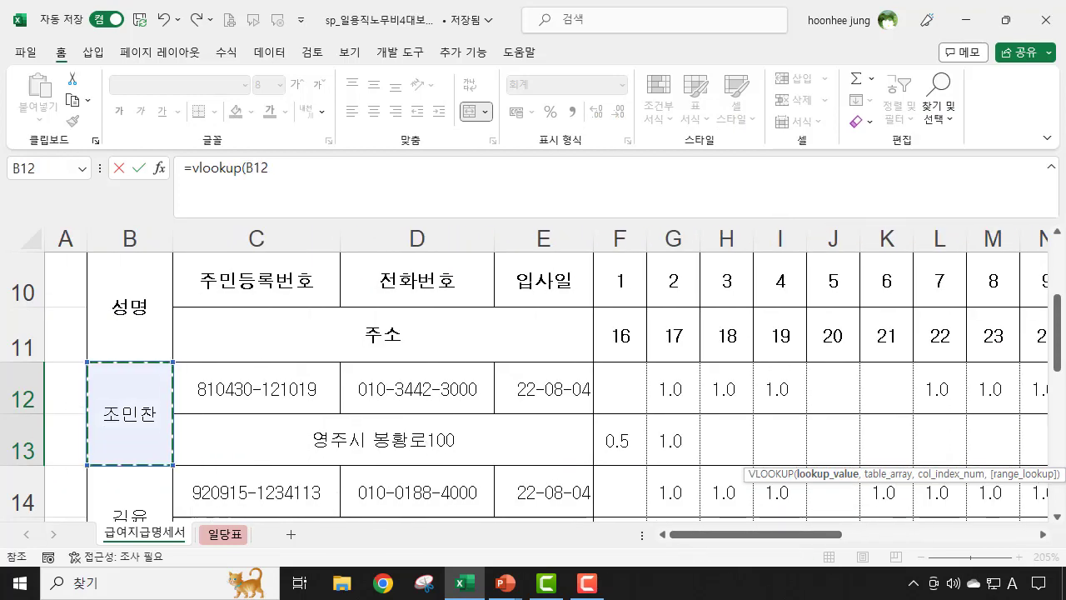
{"action": "type", "text": ","}
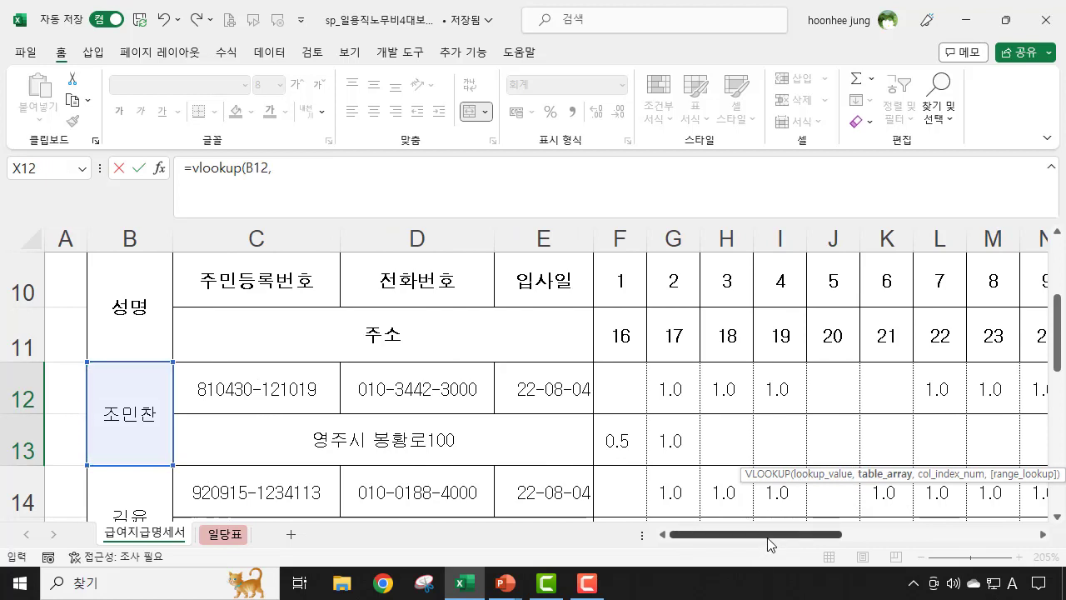
Add the absolute range $B$4:$C$10 on the 일당표 sheet as the VLOOKUP table array
{"action": "left_click", "coordinate": [223, 537]}
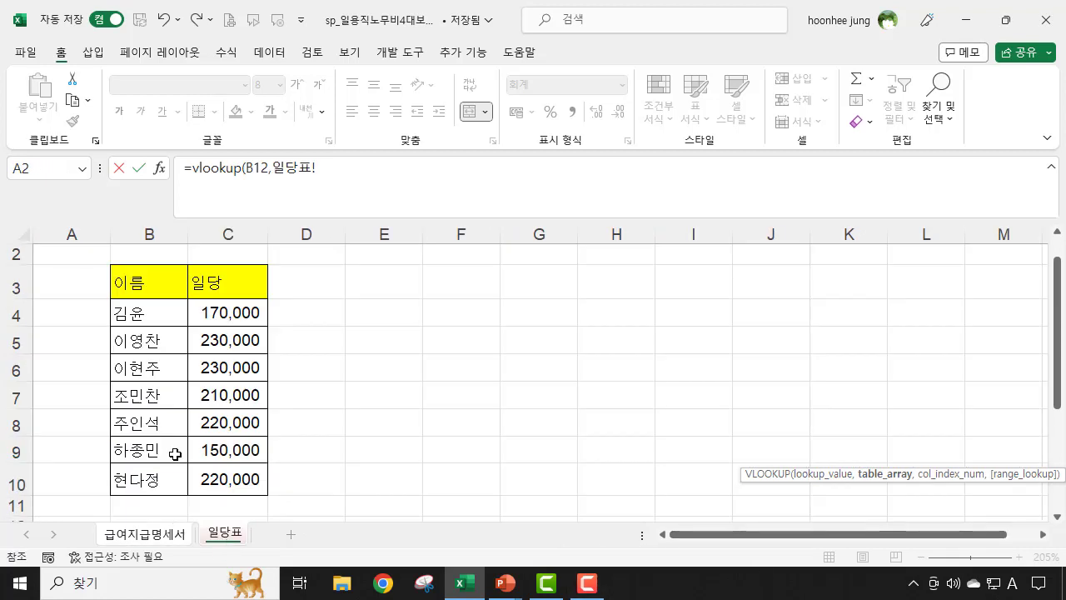
{"action": "left_click_drag", "start_coordinate": [138, 314], "coordinate": [226, 488]}
{"action": "key", "text": "F4"}
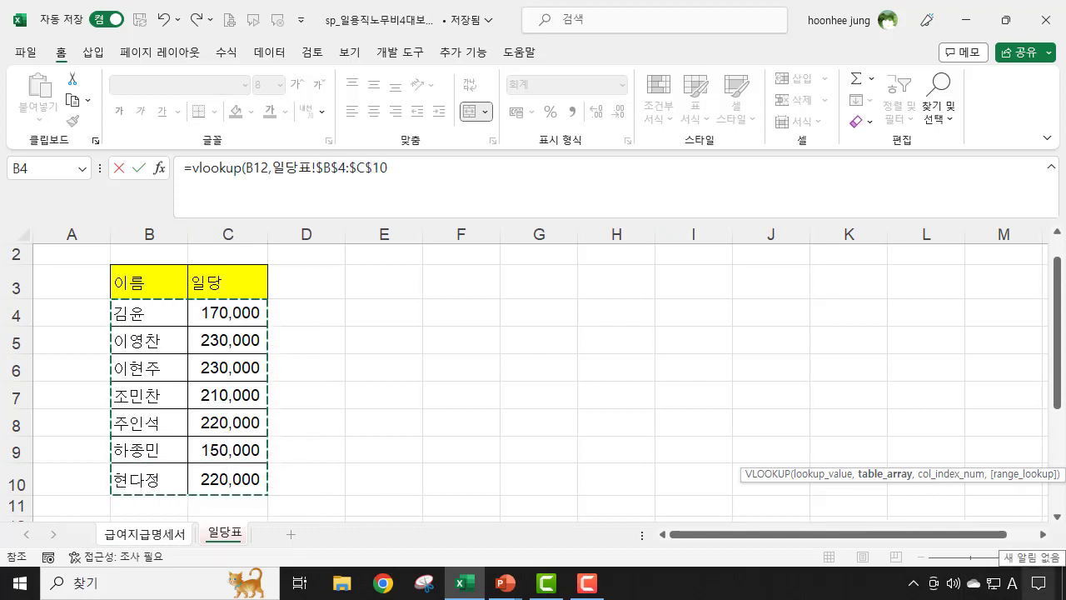
{"action": "type", "text": ","}
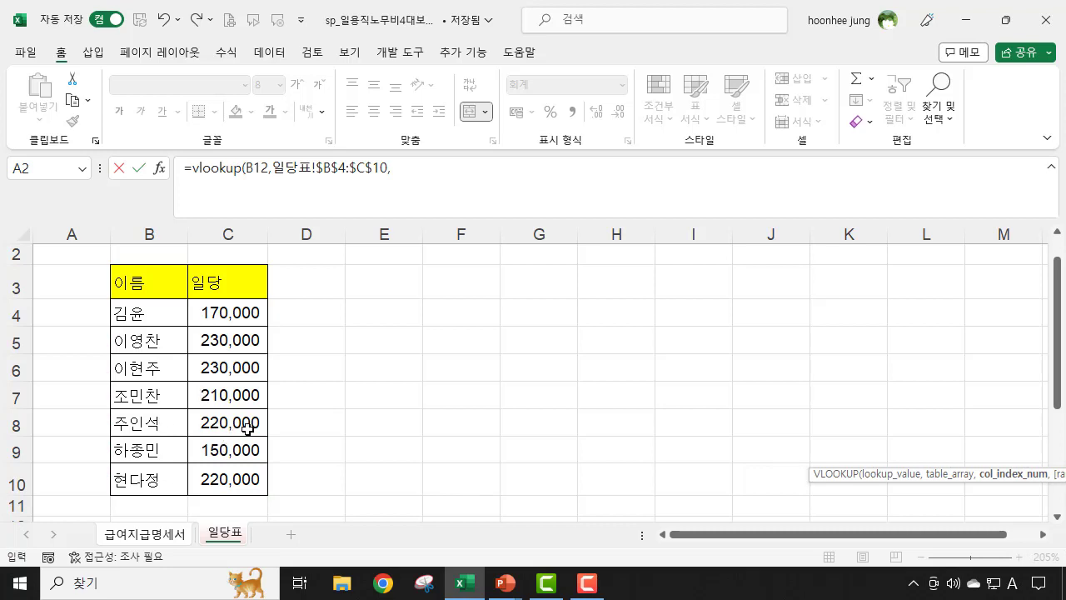
Complete the X12 VLOOKUP with column index 2 and exact match FALSE, and enter the formula
{"action": "type", "text": "2,"}
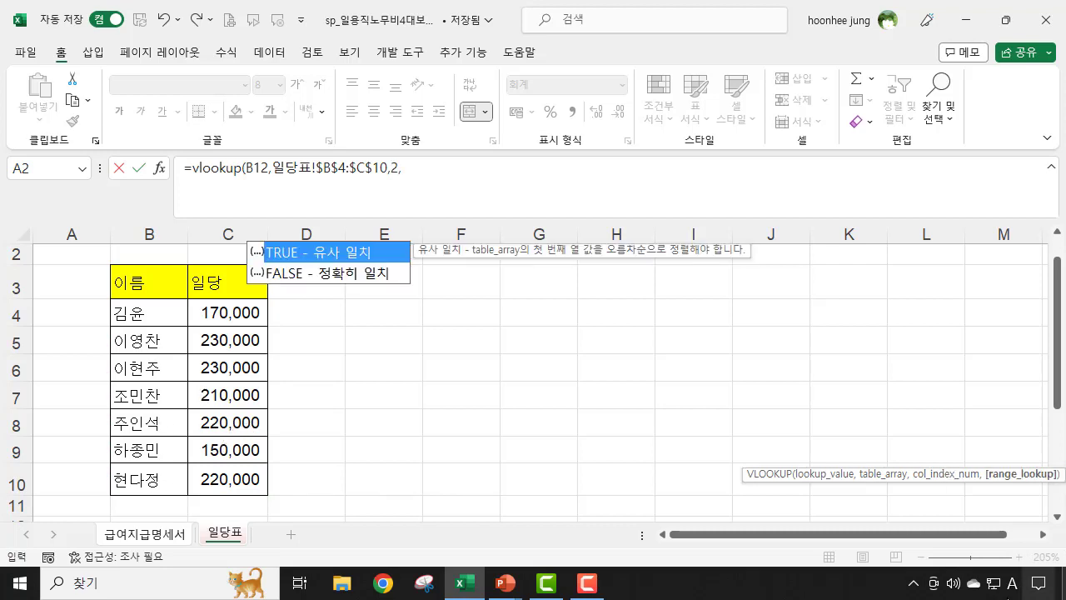
{"action": "left_click", "coordinate": [311, 272]}
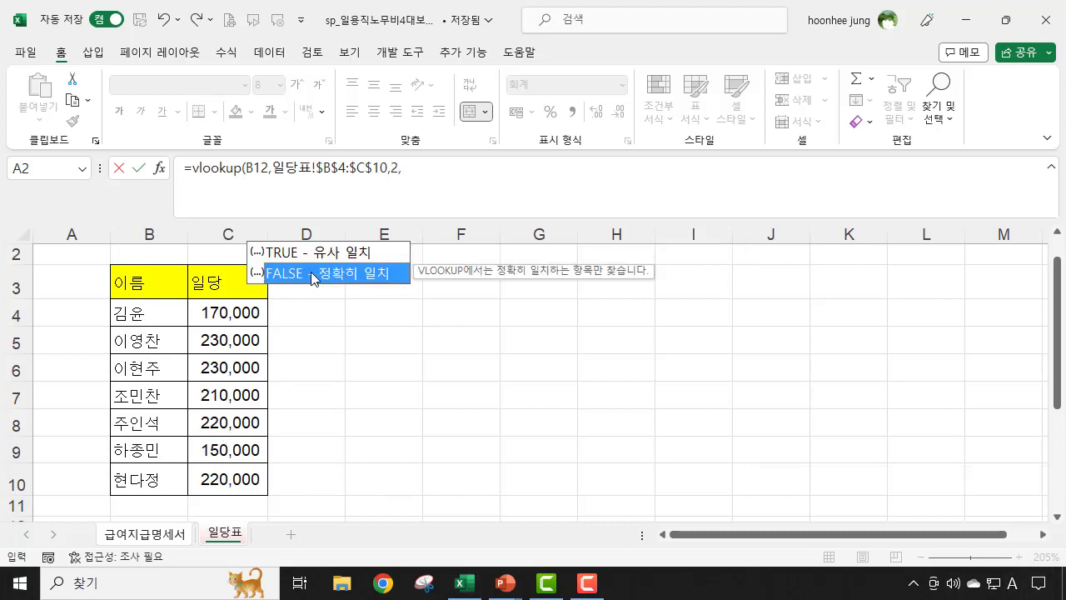
{"action": "double_click", "coordinate": [310, 272]}
{"action": "left_click", "coordinate": [463, 166]}
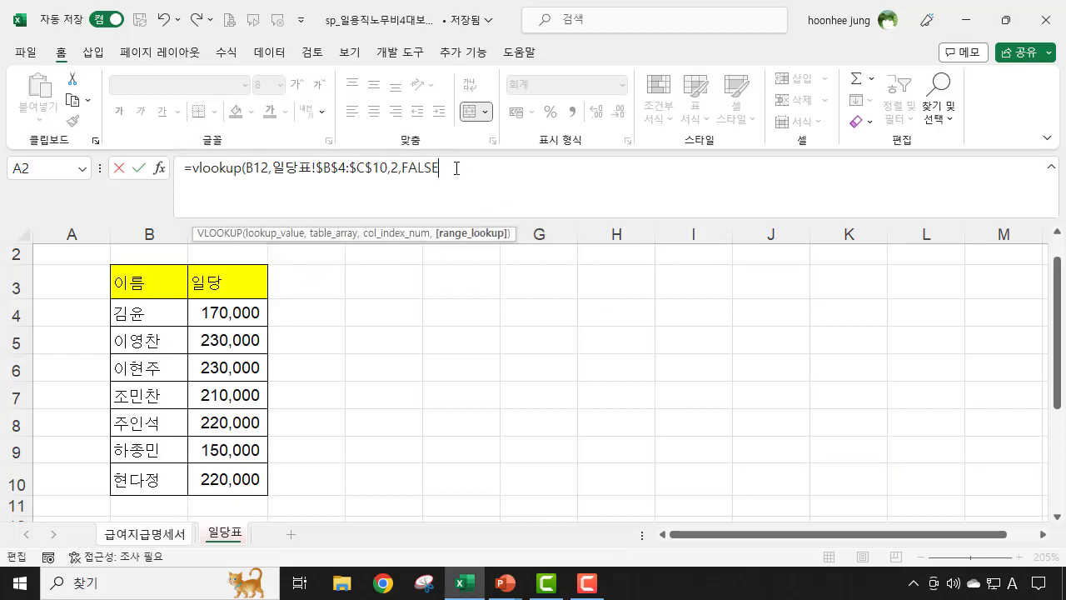
{"action": "type", "text": "))"}
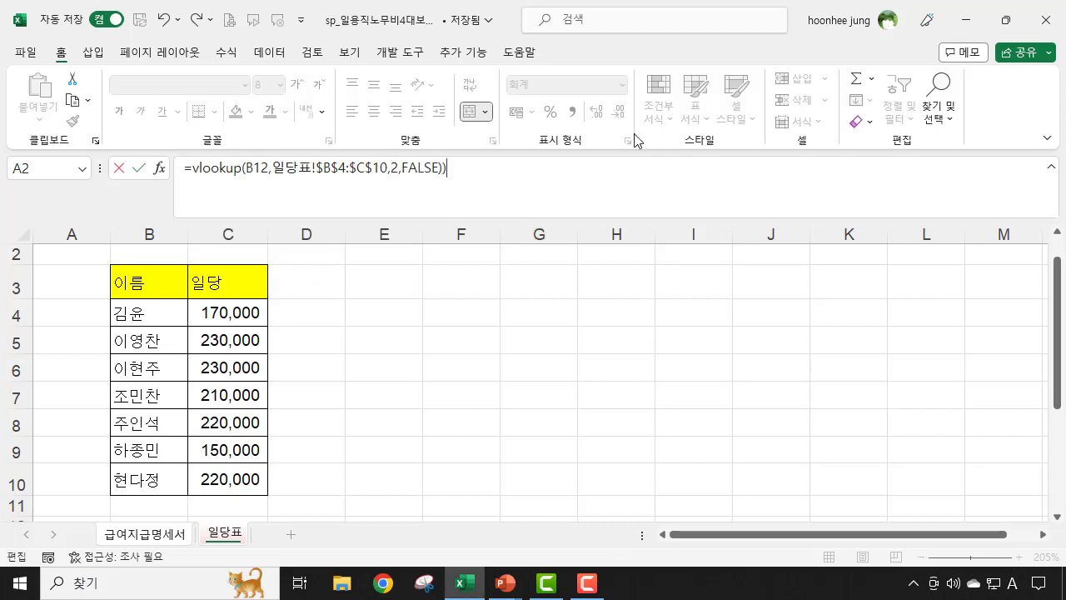
{"action": "key", "text": "BackSpace"}
{"action": "key", "text": "Return"}
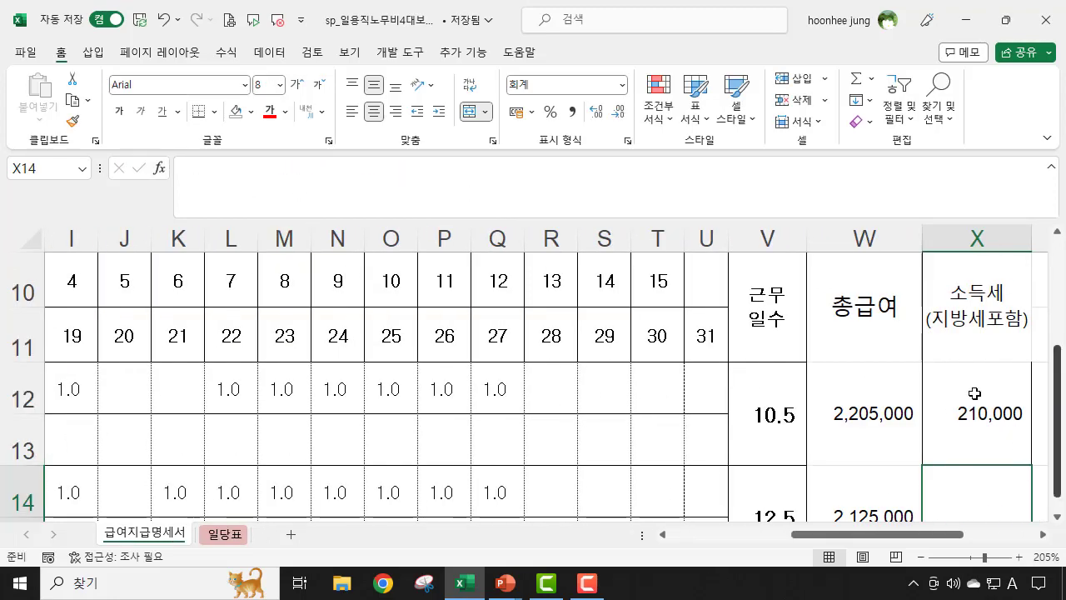
Subtract 150000 from the VLOOKUP result in the X12 formula
{"action": "left_click", "coordinate": [971, 405]}
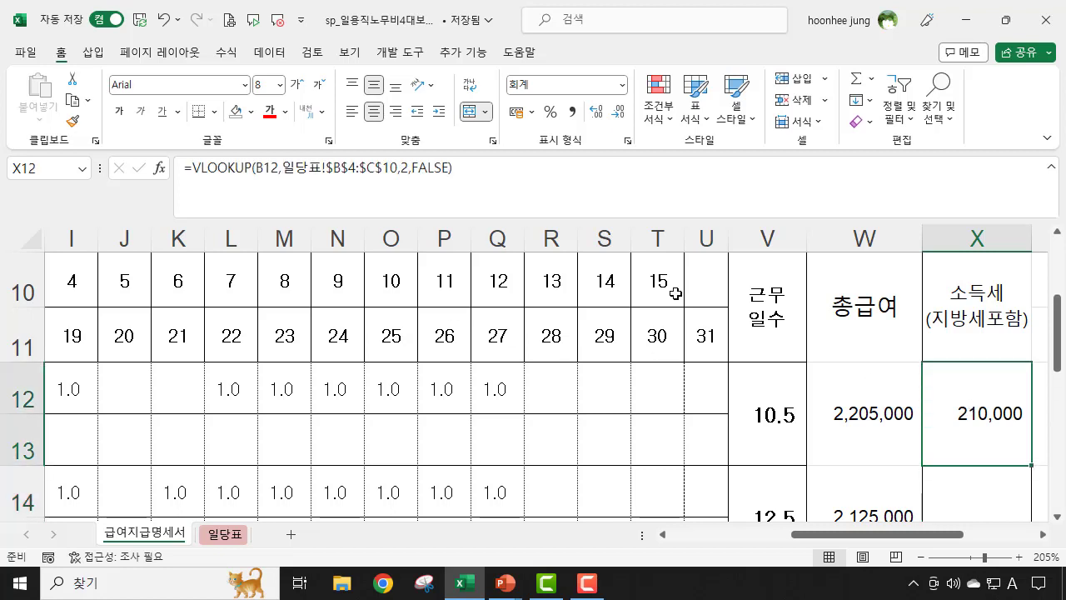
{"action": "left_click", "coordinate": [491, 174]}
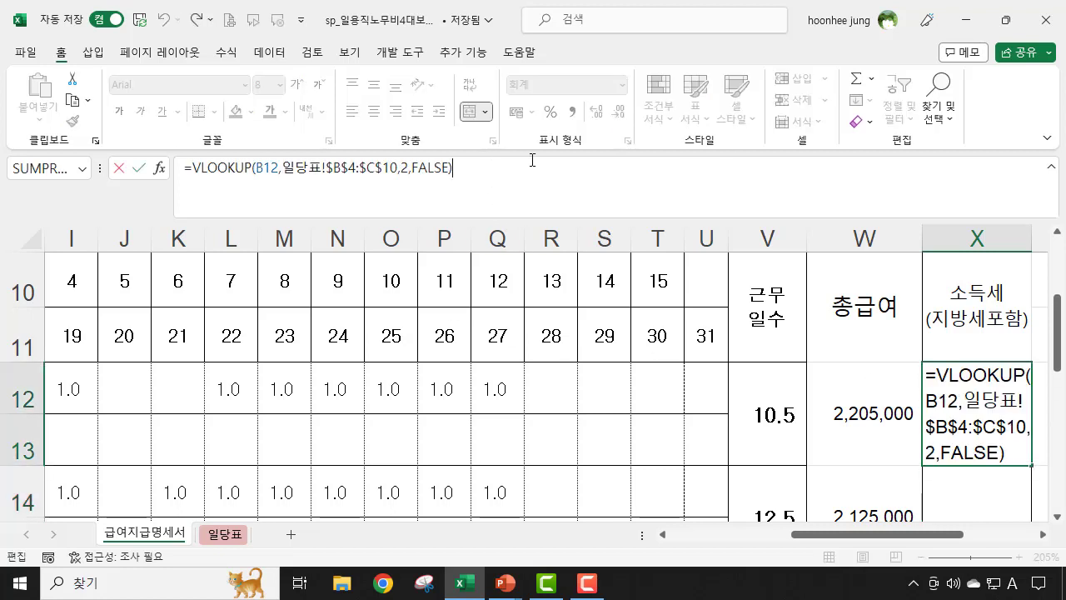
{"action": "type", "text": "-150"}
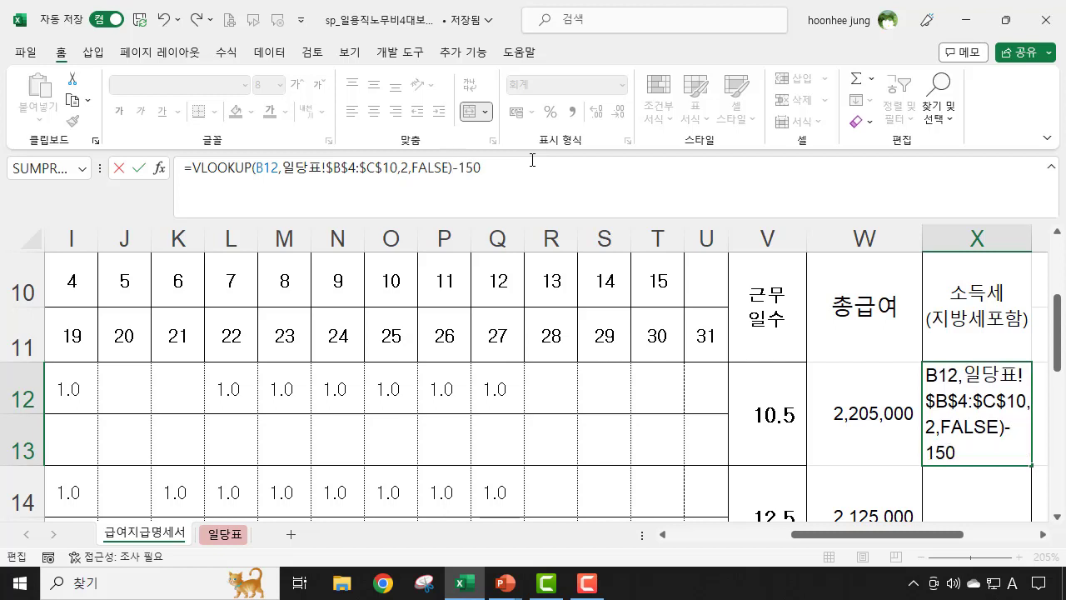
{"action": "type", "text": "000"}
{"action": "key", "text": "Return"}
Enclose the VLOOKUP minus 150000 in X12 in parentheses and multiply it by 6%
{"action": "left_click", "coordinate": [979, 410]}
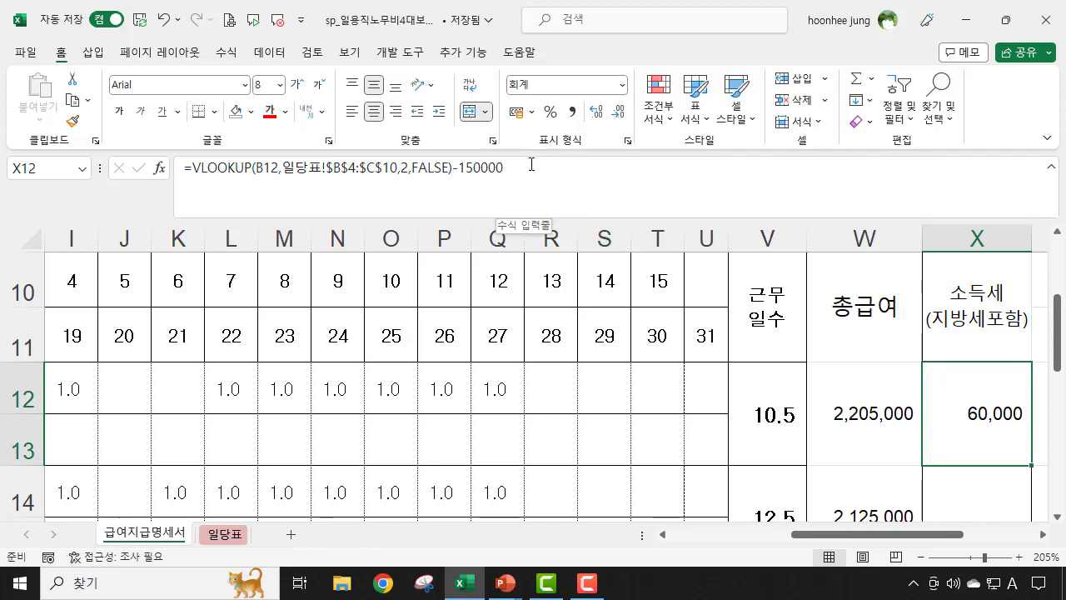
{"action": "left_click", "coordinate": [192, 168]}
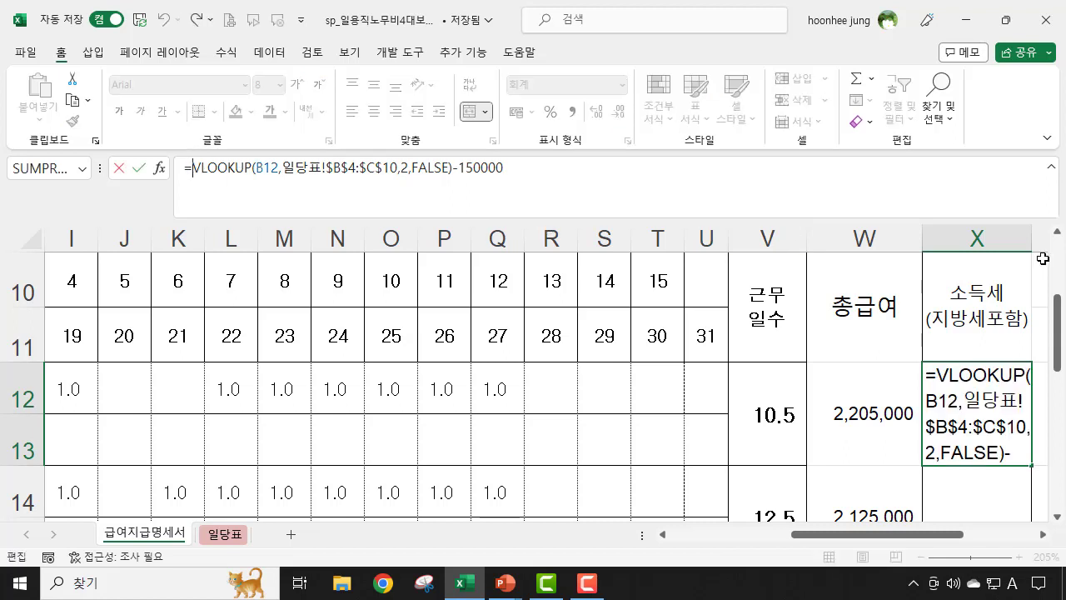
{"action": "type", "text": "("}
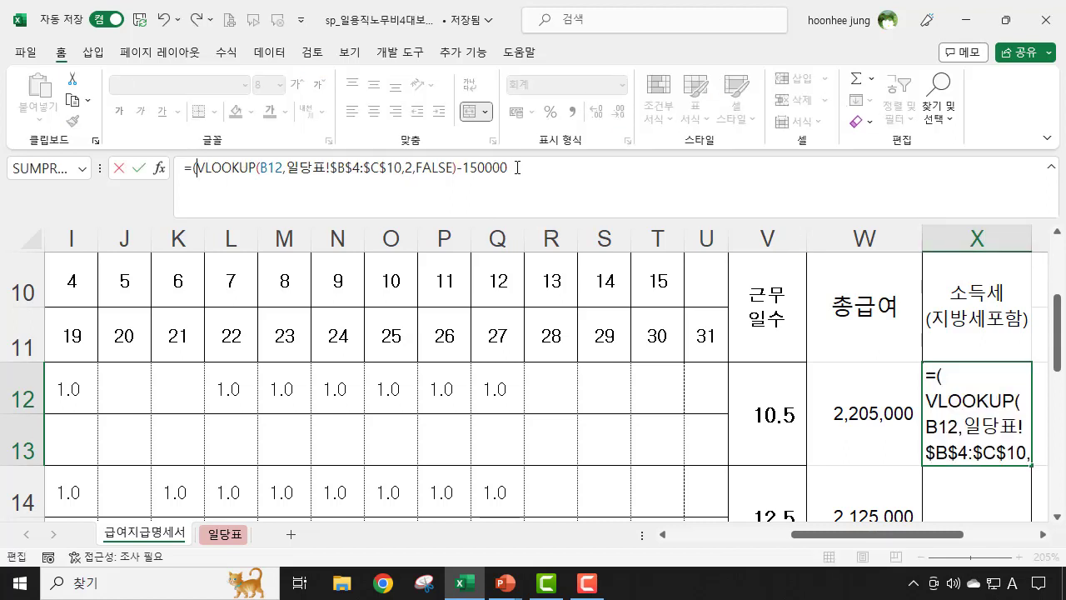
{"action": "left_click", "coordinate": [826, 171]}
{"action": "type", "text": ")"}
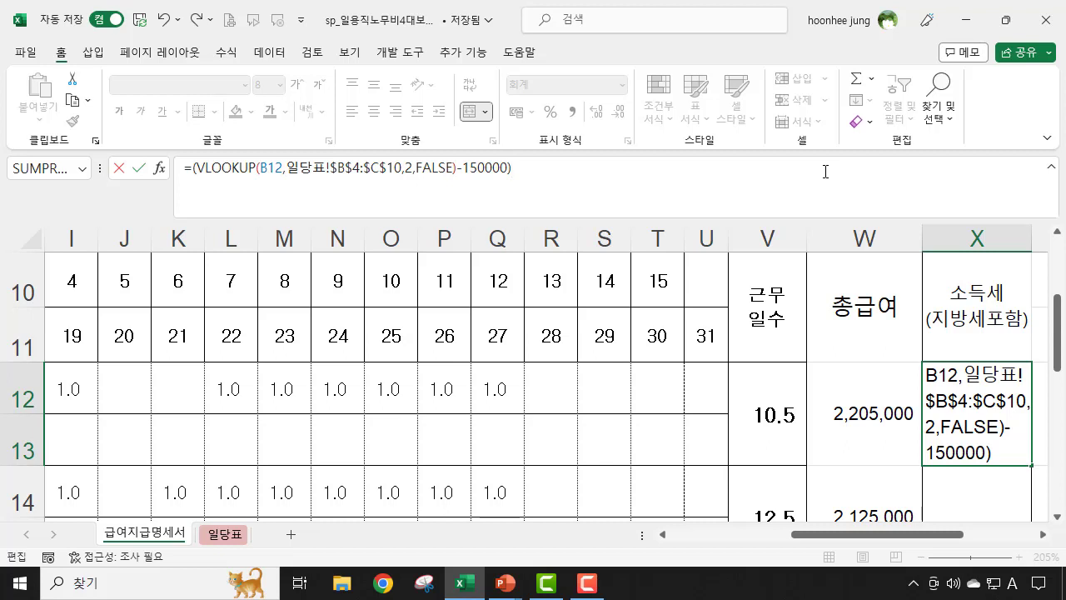
{"action": "type", "text": "*6%"}
{"action": "key", "text": "Return"}
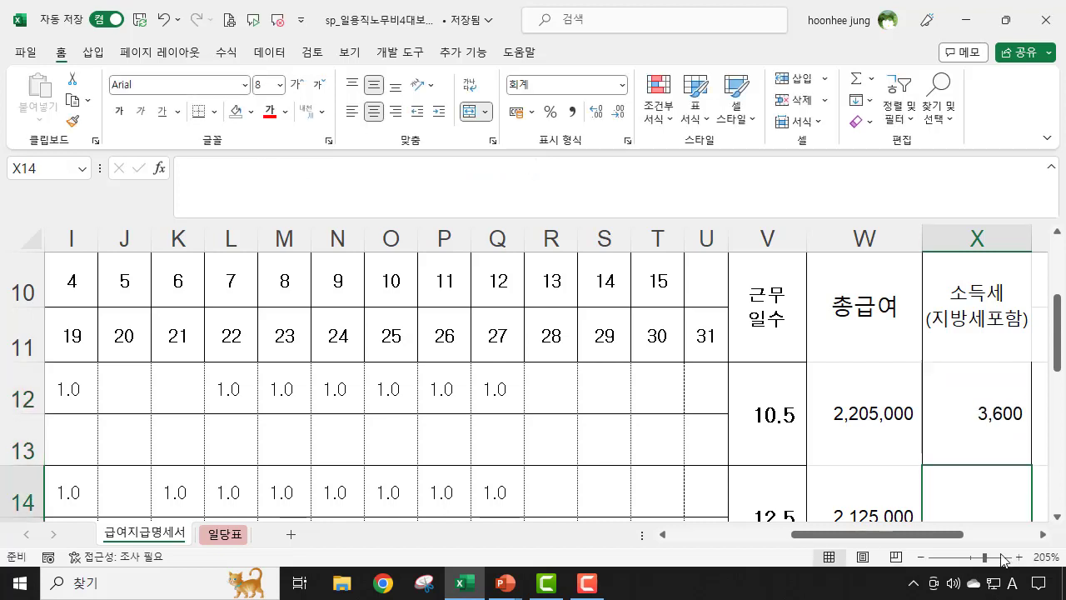
Wrap the X12 expression through *6% in another pair of parentheses and multiply it by 45%
{"action": "left_click", "coordinate": [977, 414]}
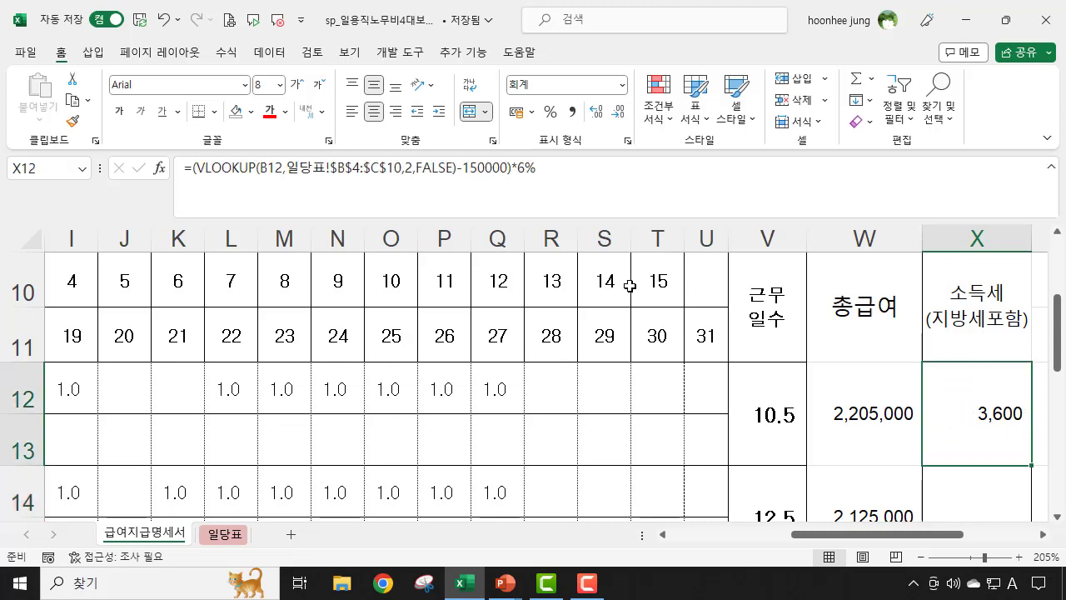
{"action": "left_click", "coordinate": [193, 173]}
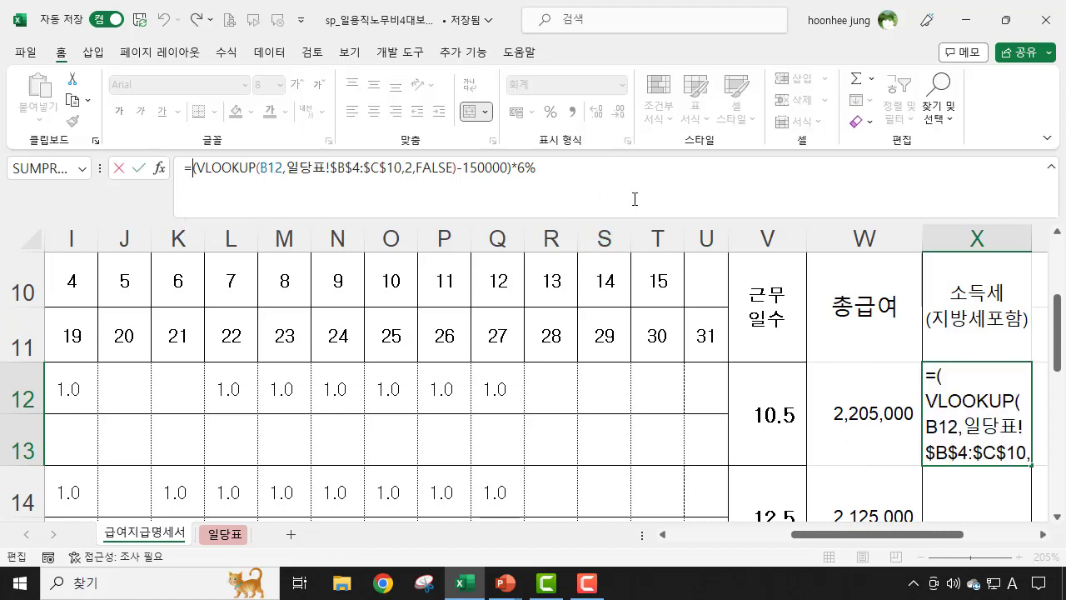
{"action": "type", "text": "("}
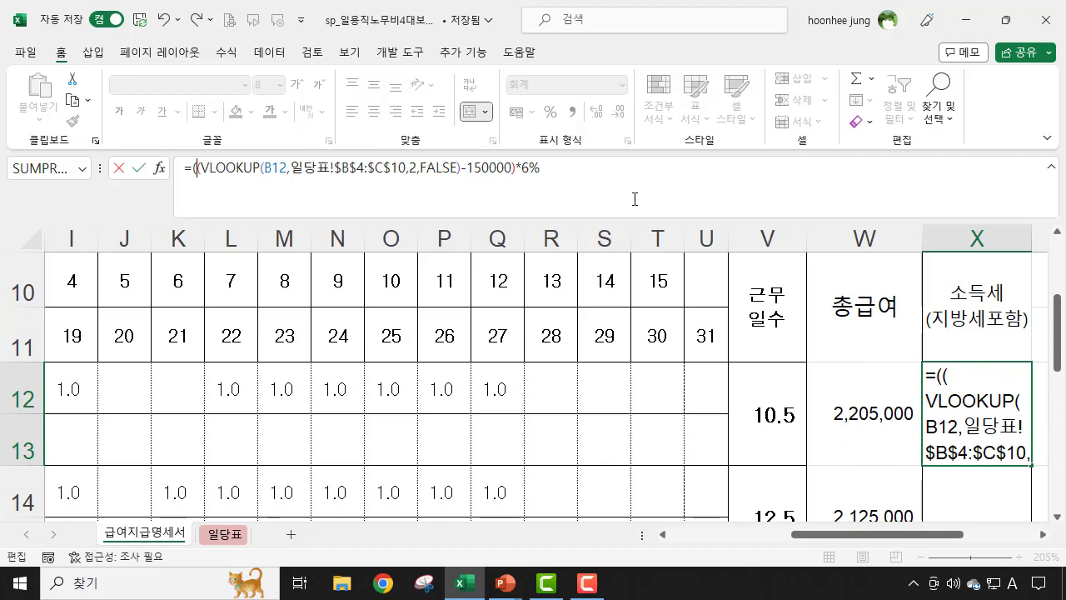
{"action": "left_click", "coordinate": [565, 162]}
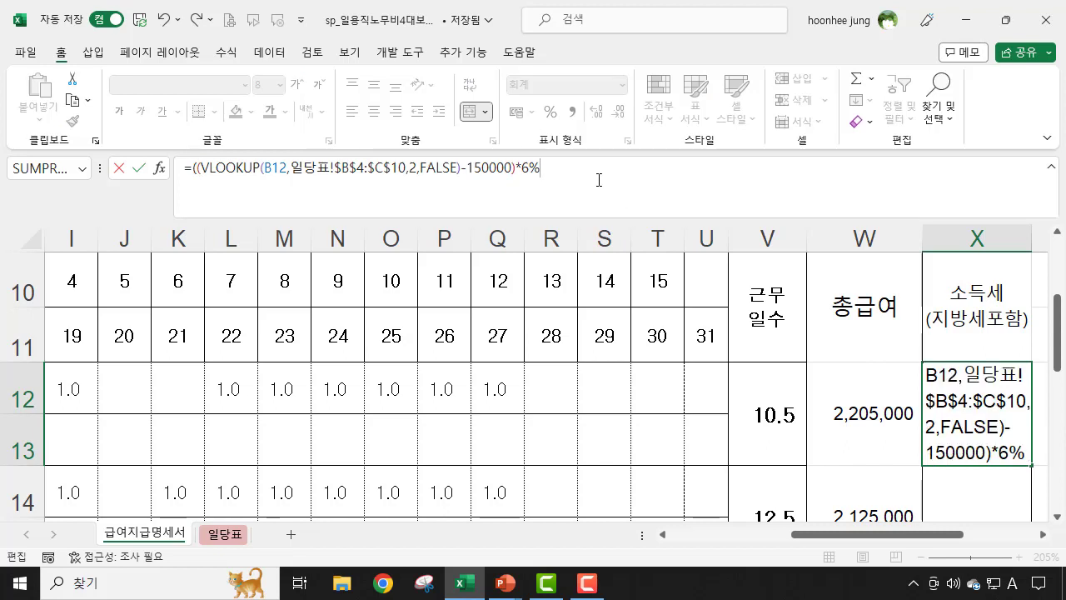
{"action": "type", "text": ")*"}
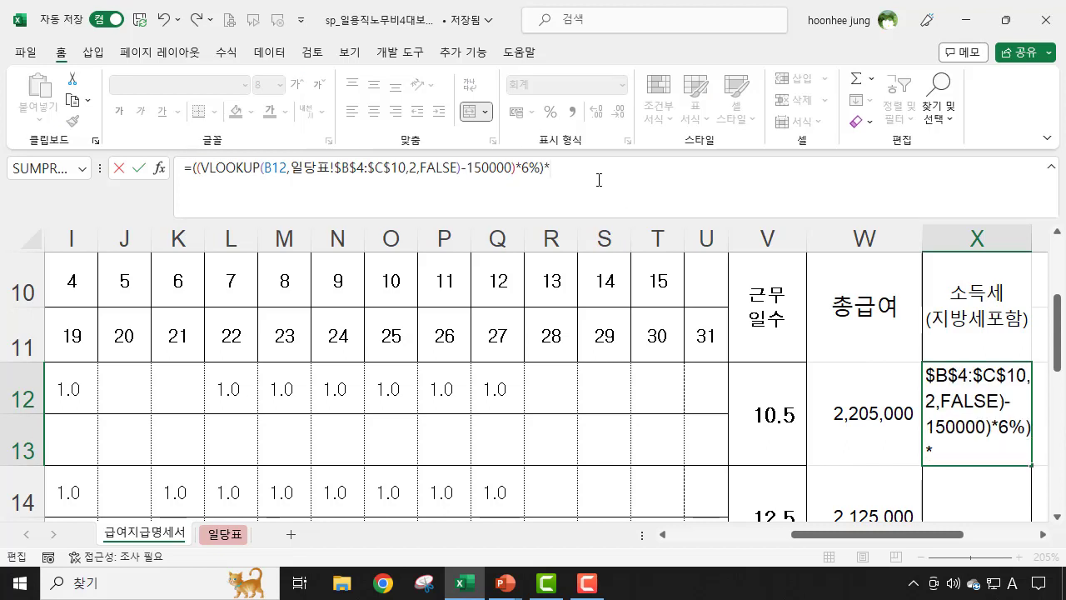
{"action": "type", "text": "45%"}
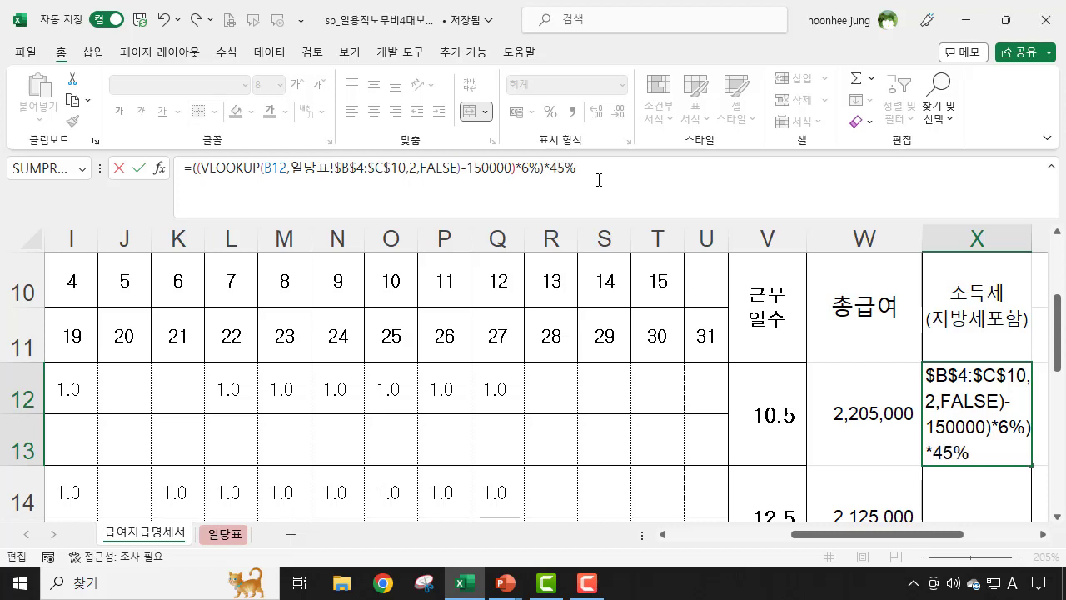
{"action": "key", "text": "Return"}
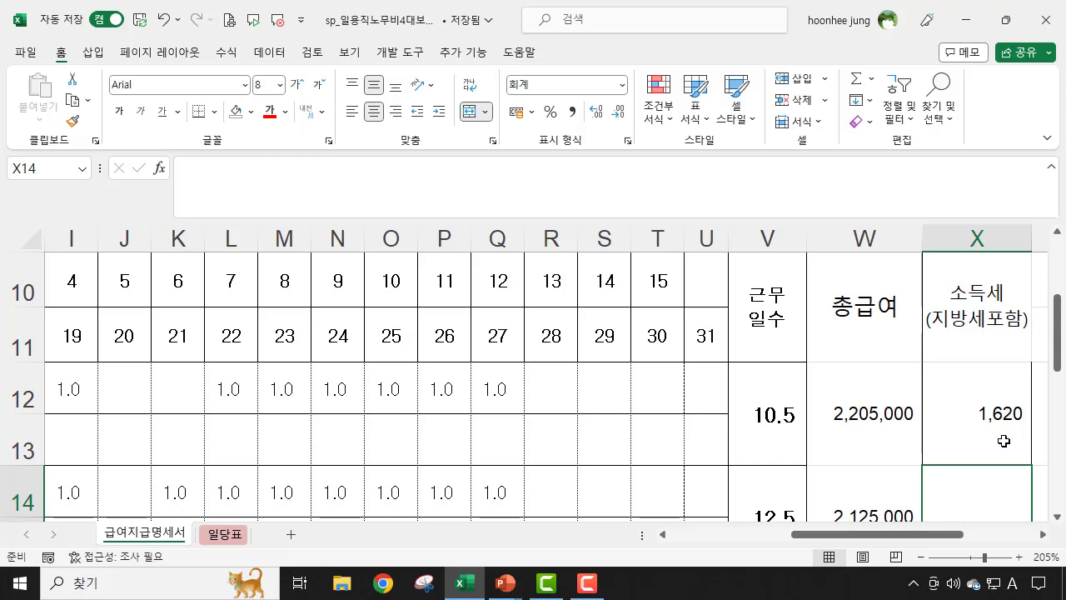
Extend the X12 income tax formula by multiplying it by the 근무일수 cell V12
{"action": "left_click", "coordinate": [985, 416]}
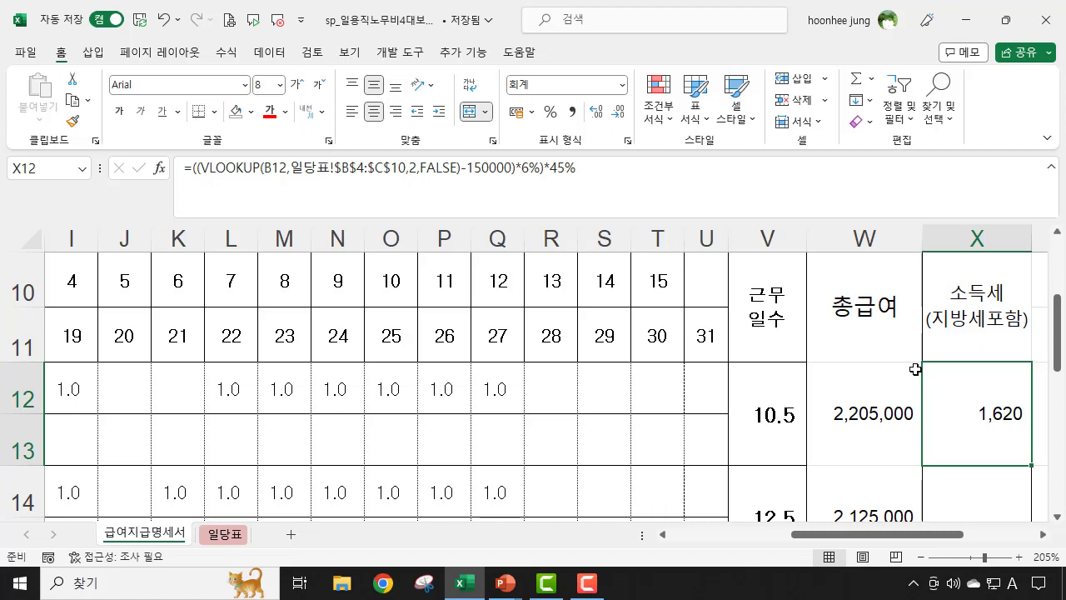
{"action": "left_click", "coordinate": [599, 170]}
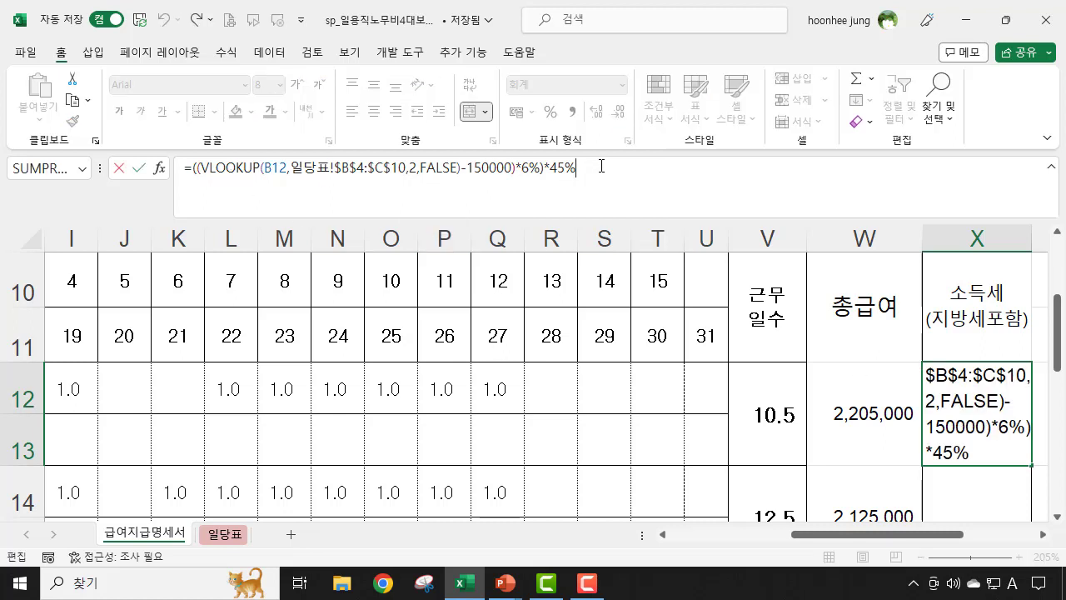
{"action": "type", "text": "*"}
{"action": "left_click", "coordinate": [776, 416]}
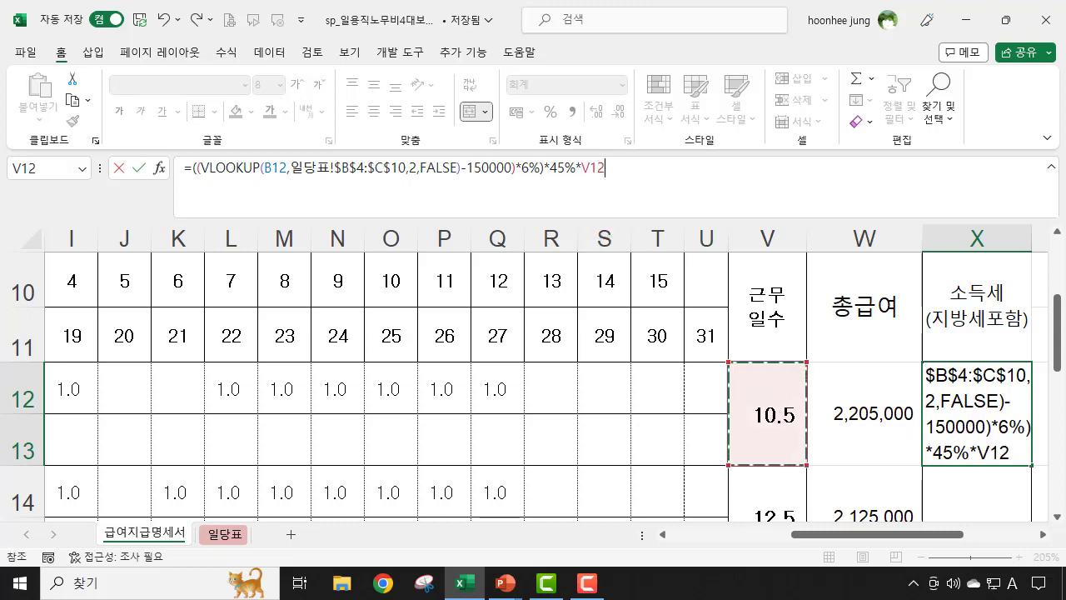
{"action": "key", "text": "Return"}
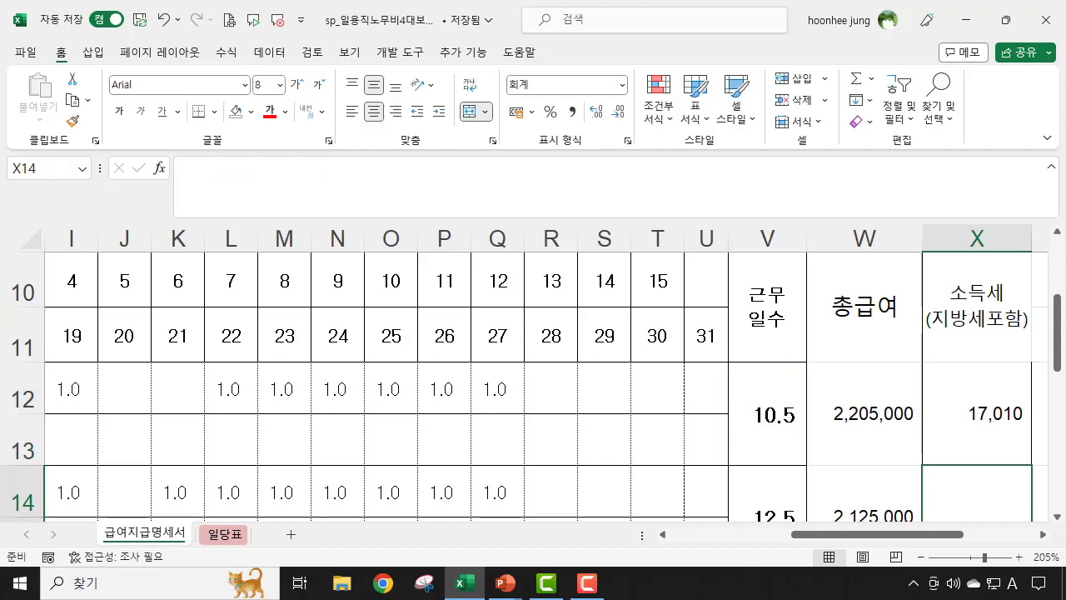
Enclose the entire X12 calculation in parentheses and multiply it by 1.1 to include local tax
{"action": "left_click", "coordinate": [979, 420]}
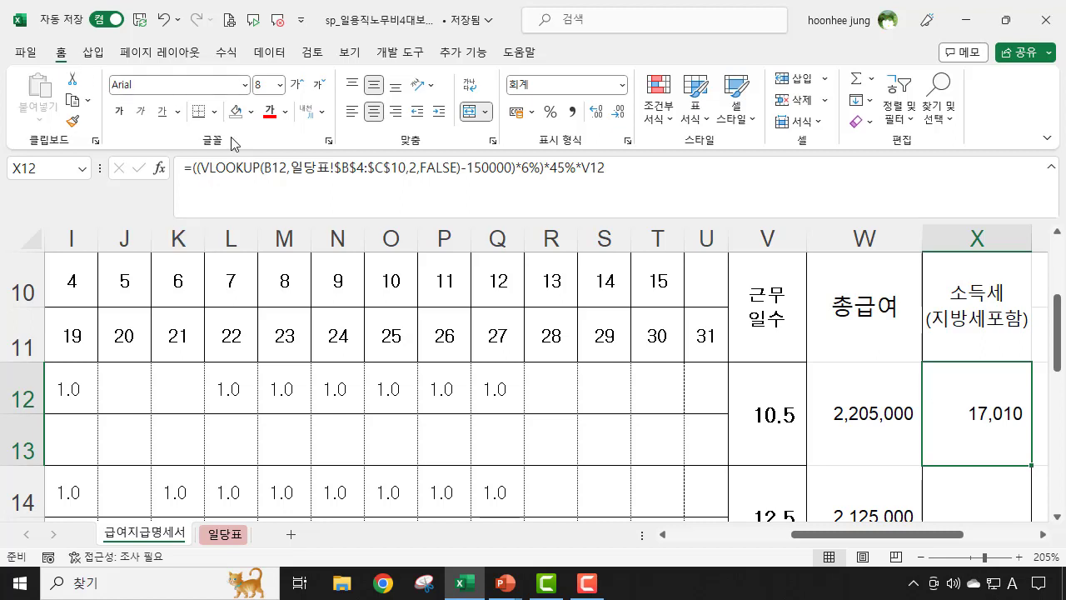
{"action": "left_click", "coordinate": [652, 170]}
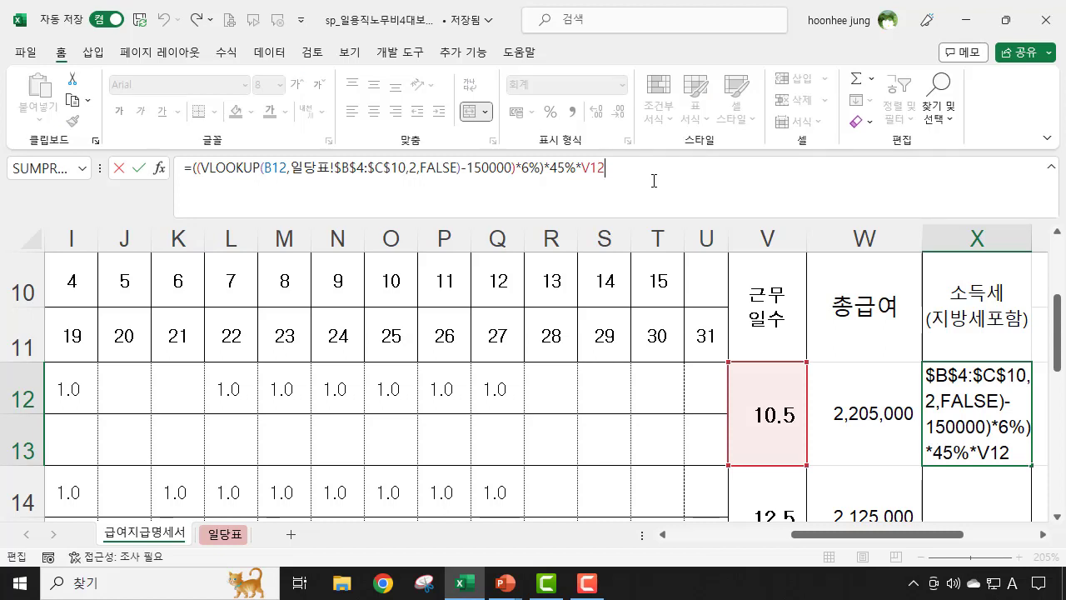
{"action": "left_click", "coordinate": [194, 170]}
{"action": "left_click_drag", "start_coordinate": [194, 170], "coordinate": [607, 170]}
{"action": "left_click", "coordinate": [650, 173]}
{"action": "left_click", "coordinate": [190, 168]}
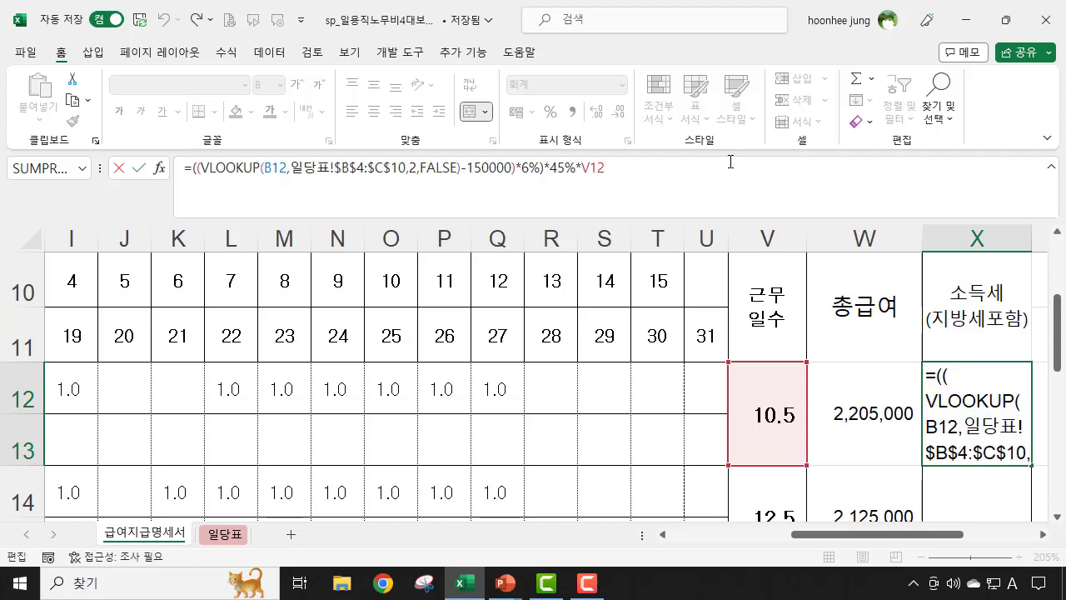
{"action": "type", "text": "("}
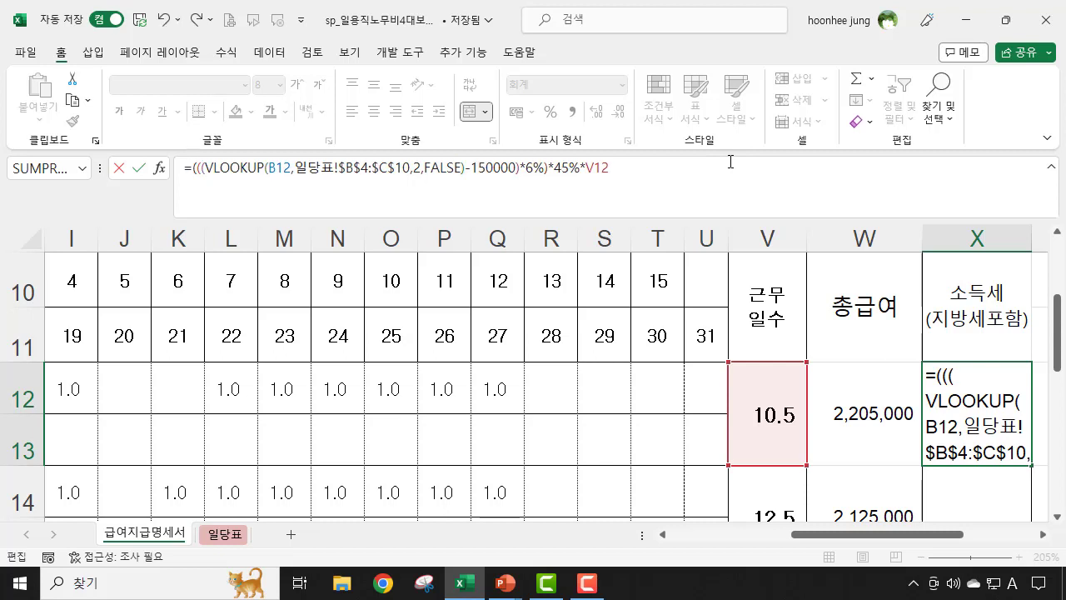
{"action": "left_click", "coordinate": [648, 174]}
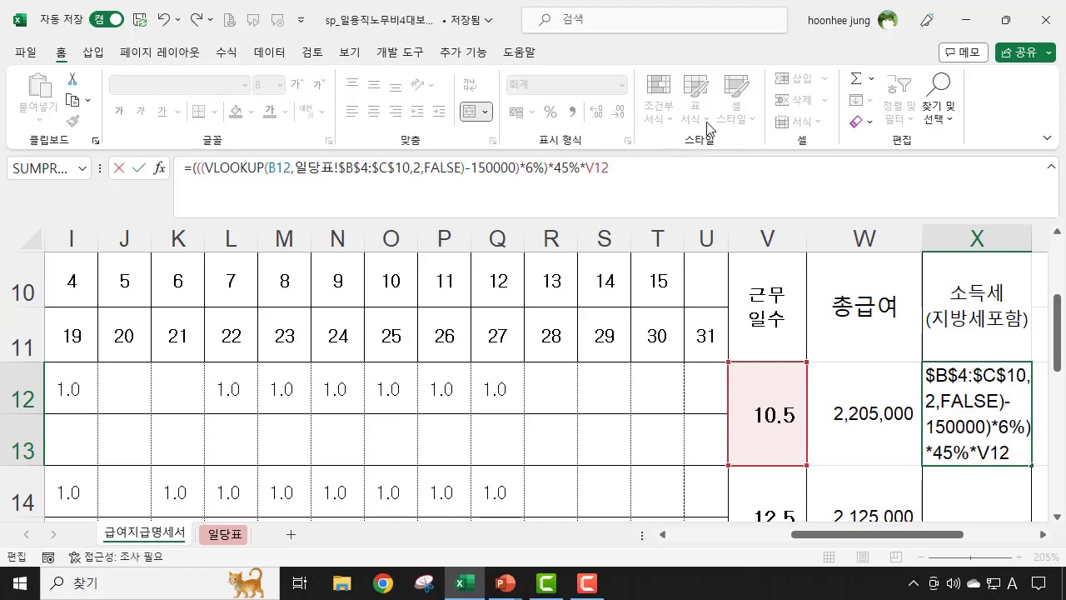
{"action": "type", "text": ")*"}
{"action": "type", "text": "1.1"}
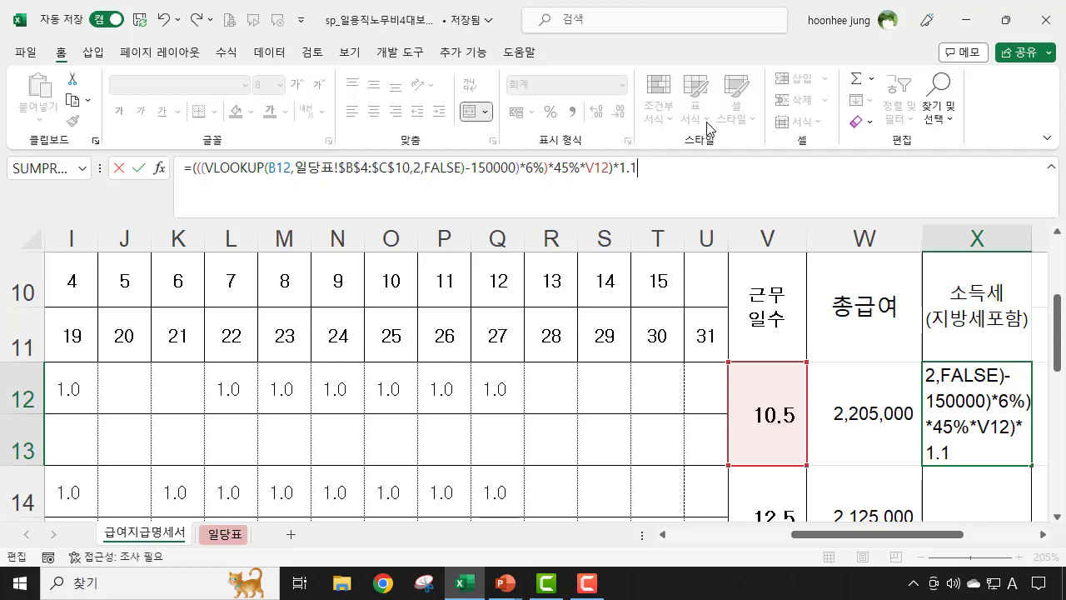
{"action": "key", "text": "Return"}
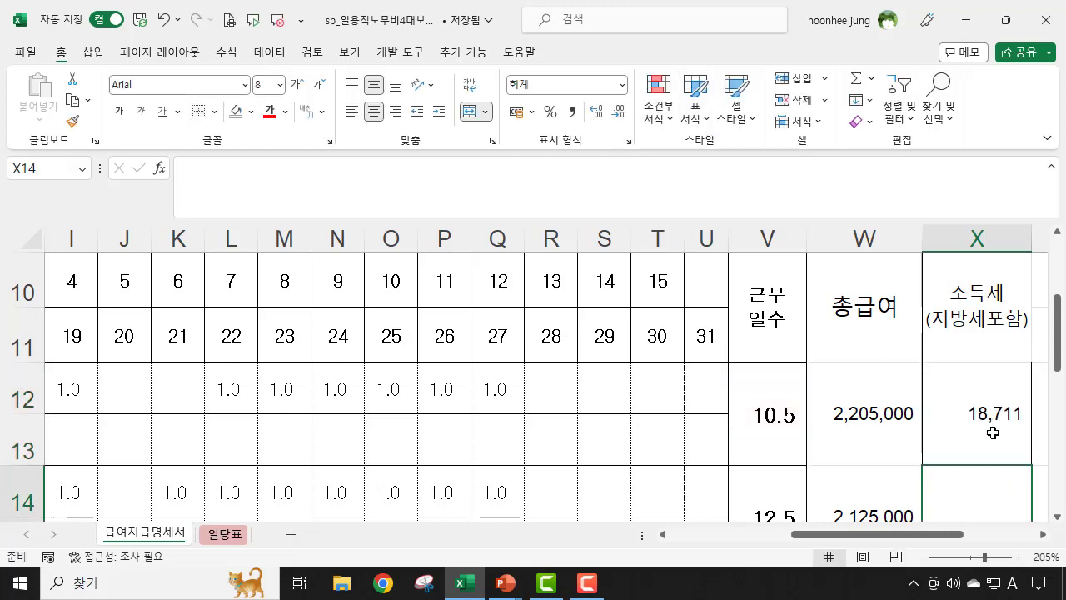
Fill the X12 income tax formula down column X through the last worker's row, 20–21
{"action": "left_click", "coordinate": [993, 421]}
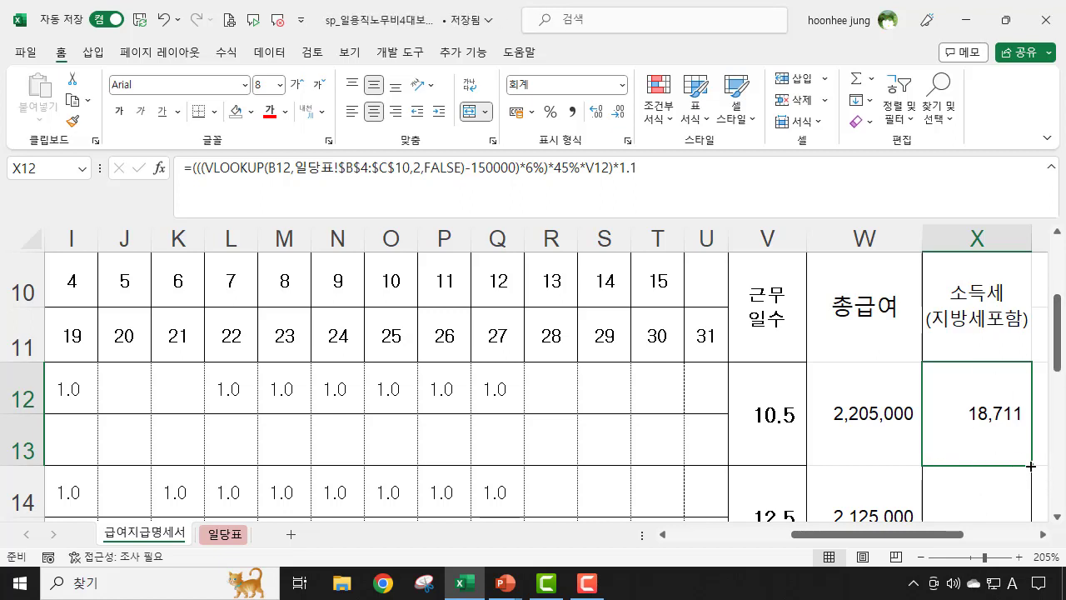
{"action": "left_click_drag", "start_coordinate": [1031, 467], "coordinate": [1031, 467]}
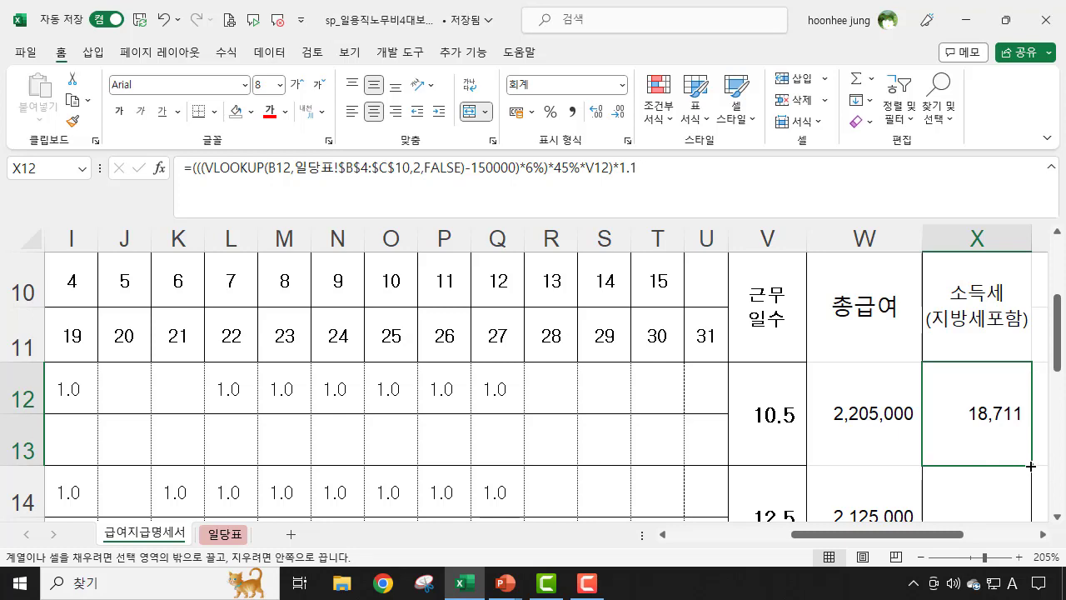
{"action": "left_click_drag", "start_coordinate": [1031, 466], "coordinate": [1004, 344]}
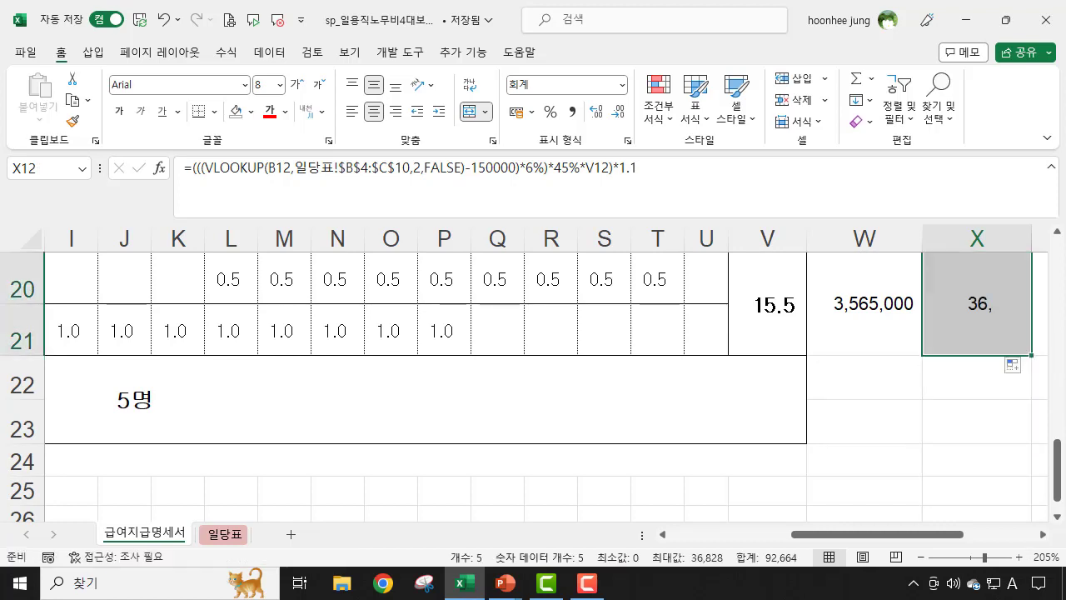
{"action": "scroll", "coordinate": [965, 403], "scroll_direction": "up", "scroll_amount": 2}
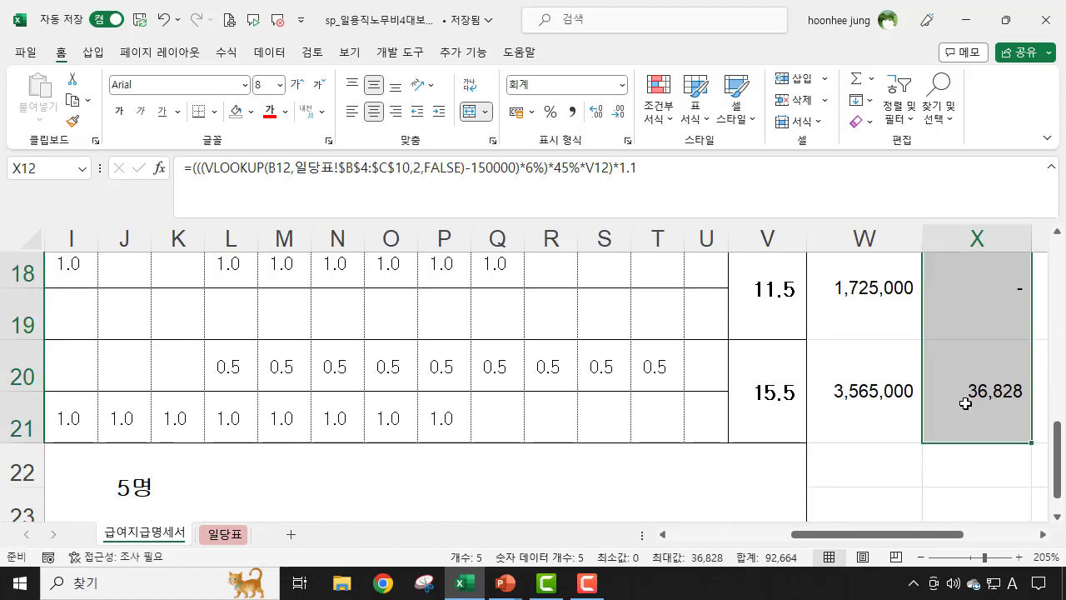
Check the daily wage on the 일당표 sheet for the worker in row 18, then return to 급여지급명세서
{"action": "left_click", "coordinate": [971, 471]}
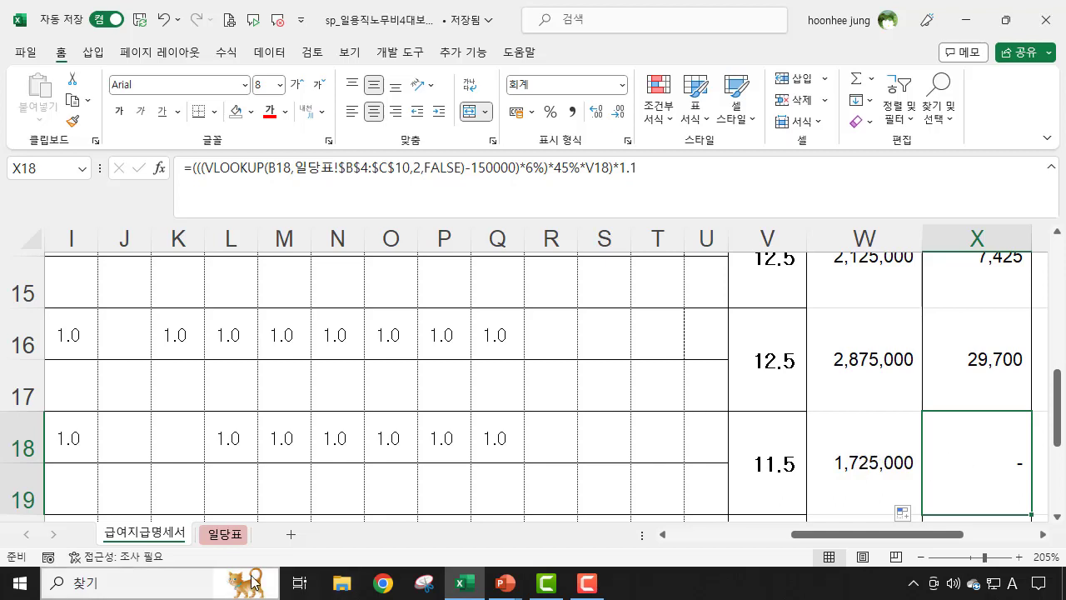
{"action": "left_click_drag", "start_coordinate": [823, 540], "coordinate": [702, 547]}
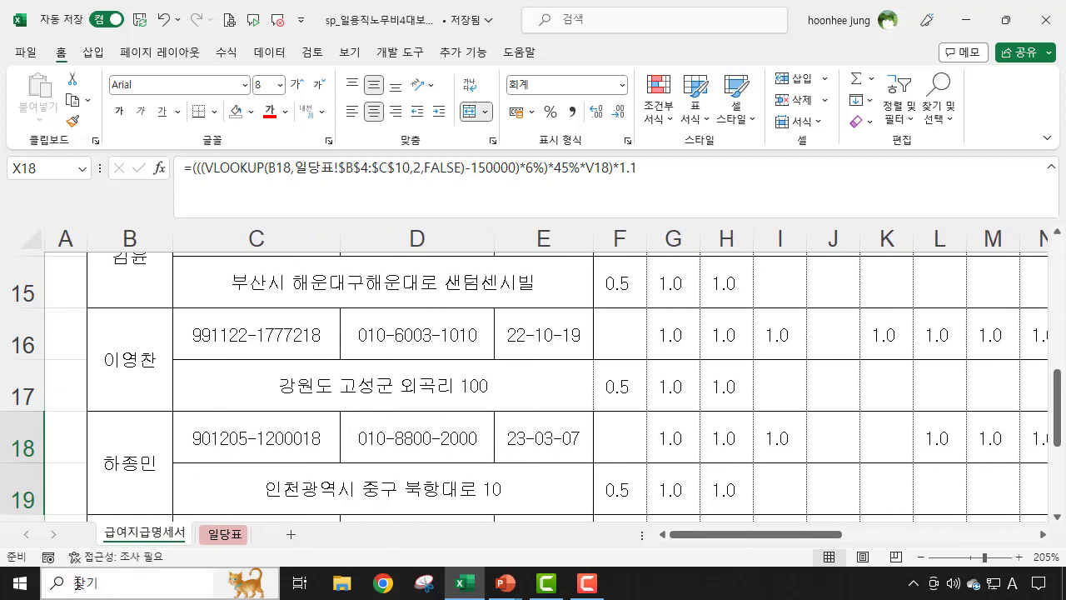
{"action": "left_click", "coordinate": [225, 535]}
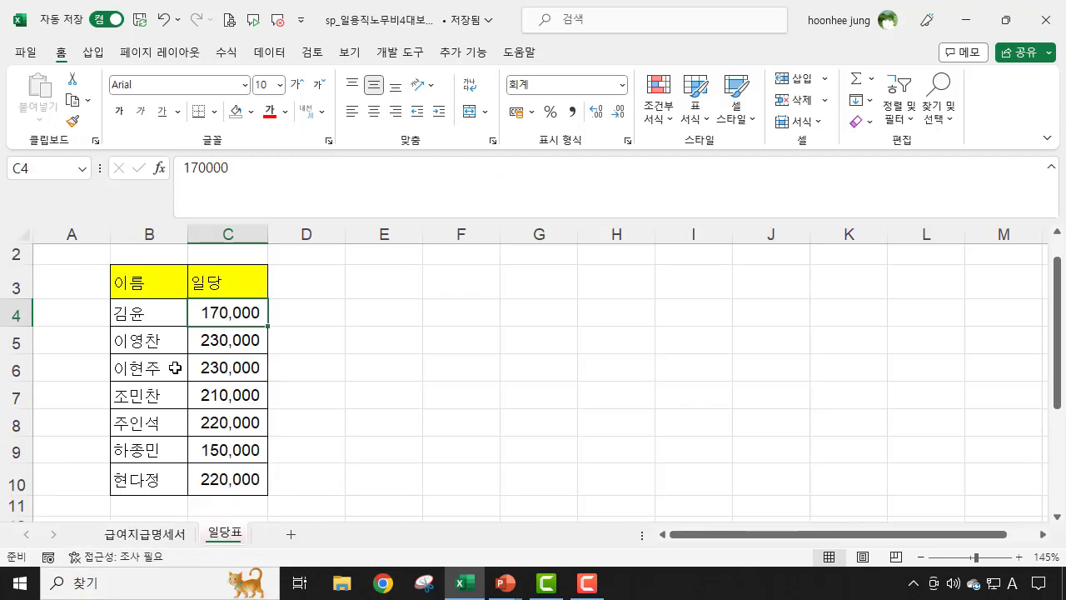
{"action": "left_click", "coordinate": [231, 452]}
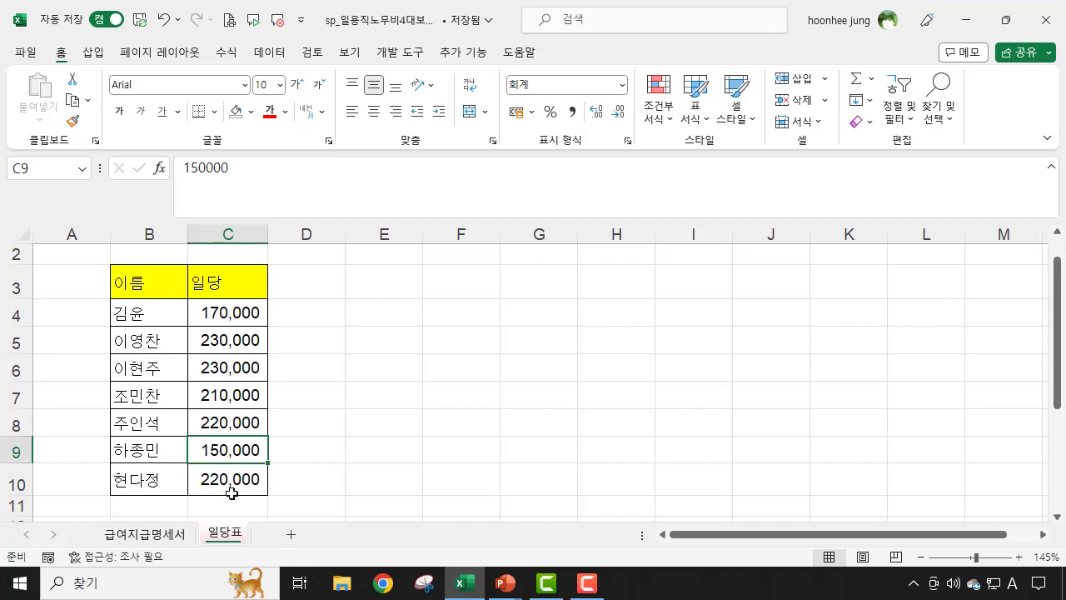
{"action": "left_click", "coordinate": [166, 538]}
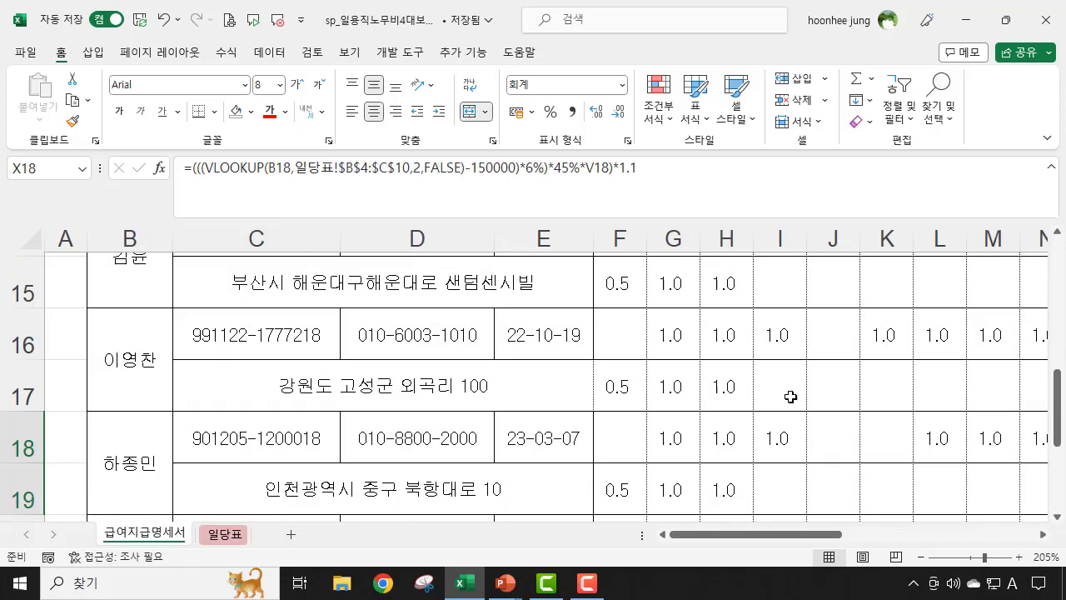
Copy the formatting of the merged 소득세 (지방세포함) header in X10 to the header cells of columns Y through AC, rows 10–11
{"action": "left_click_drag", "start_coordinate": [815, 536], "coordinate": [996, 535]}
{"action": "scroll", "coordinate": [657, 381], "scroll_direction": "up", "scroll_amount": 1}
{"action": "scroll", "coordinate": [658, 381], "scroll_direction": "up", "scroll_amount": 2}
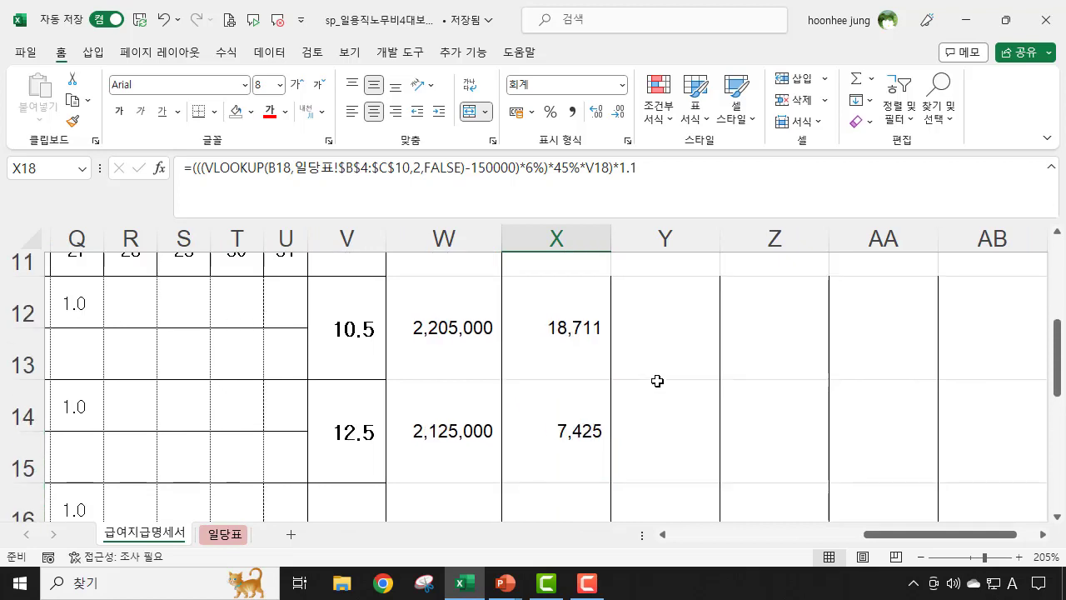
{"action": "left_click", "coordinate": [688, 292]}
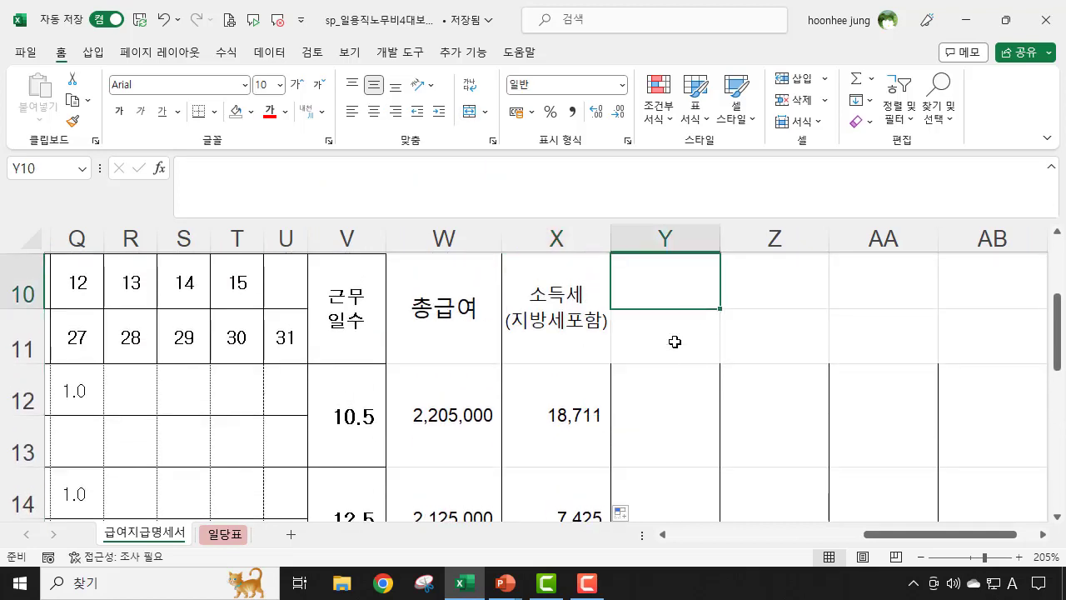
{"action": "left_click", "coordinate": [675, 342]}
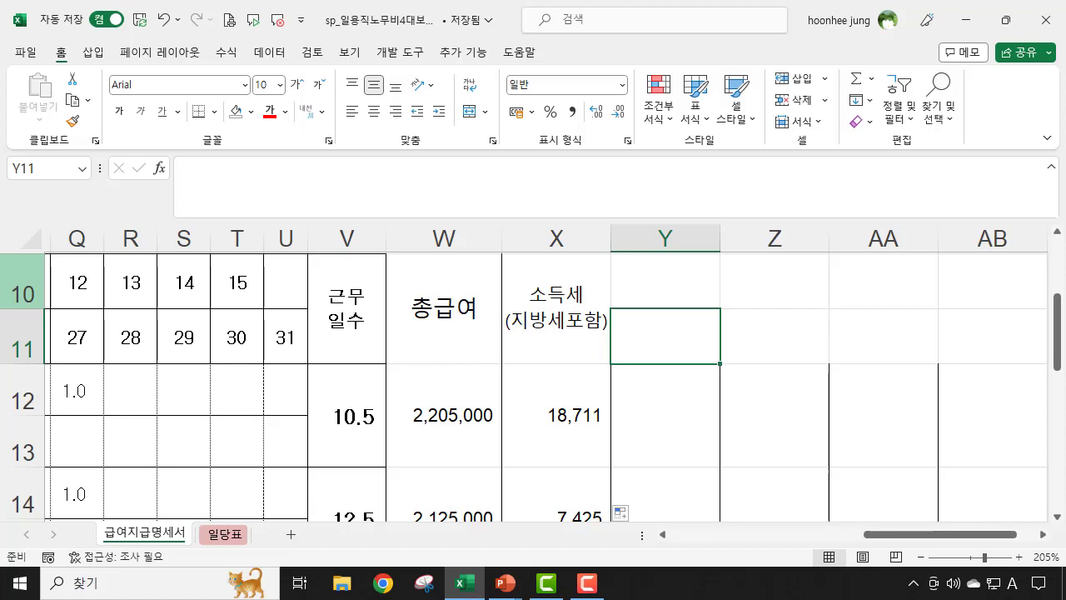
{"action": "left_click", "coordinate": [565, 311]}
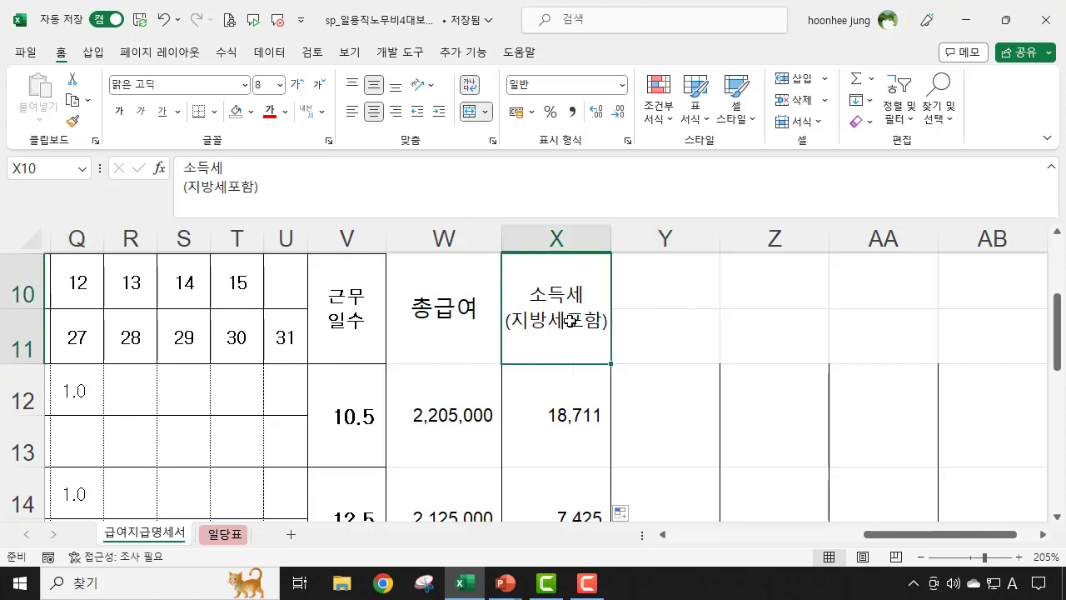
{"action": "double_click", "coordinate": [73, 124]}
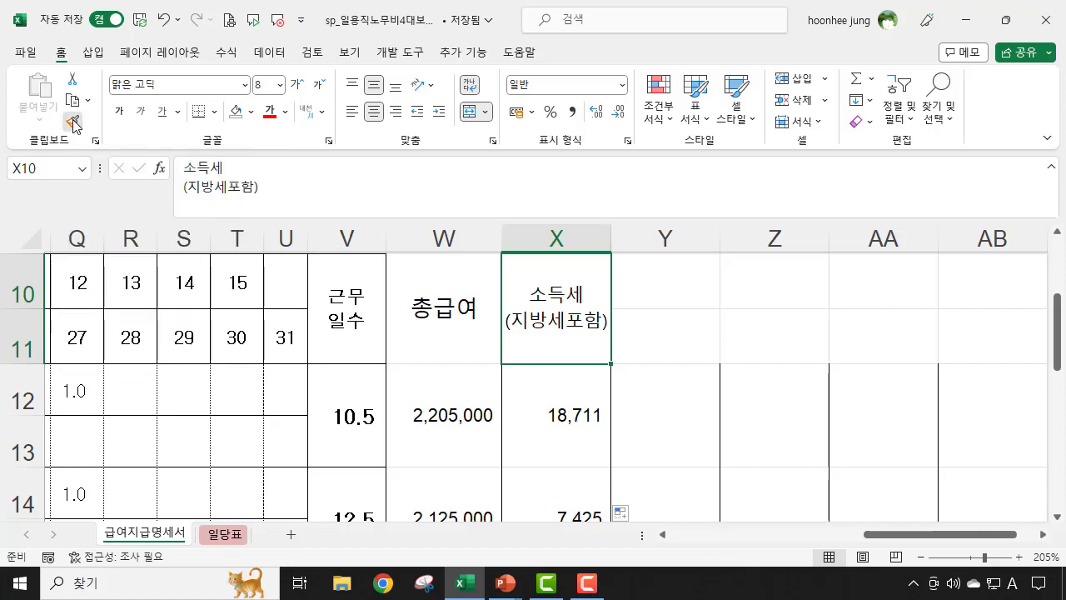
{"action": "left_click", "coordinate": [688, 283]}
{"action": "left_click", "coordinate": [764, 283]}
{"action": "left_click", "coordinate": [908, 282]}
{"action": "left_click", "coordinate": [995, 282]}
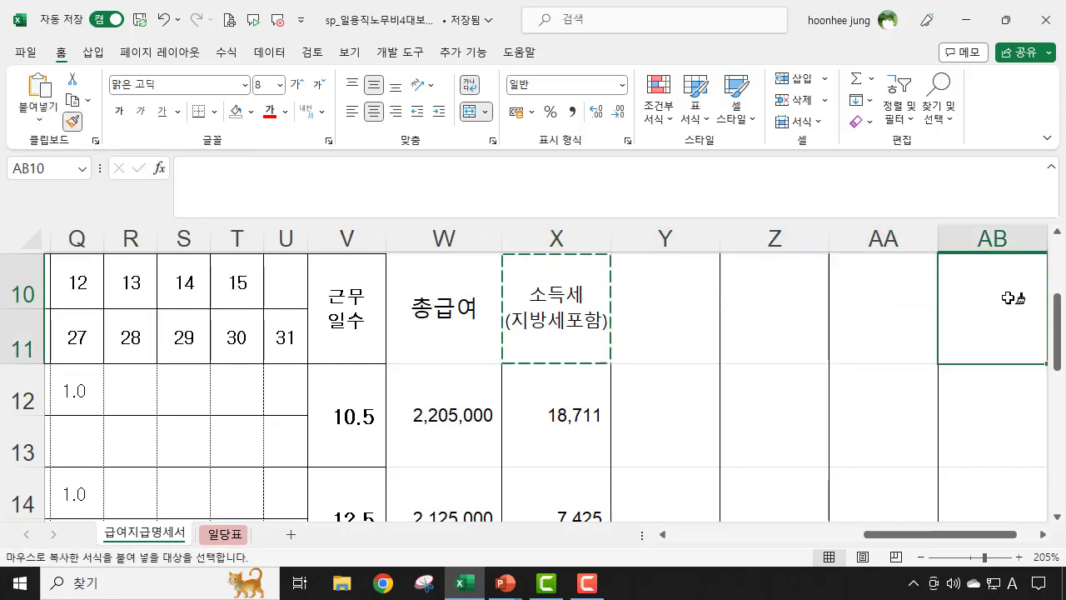
{"action": "left_click_drag", "start_coordinate": [958, 534], "coordinate": [968, 534]}
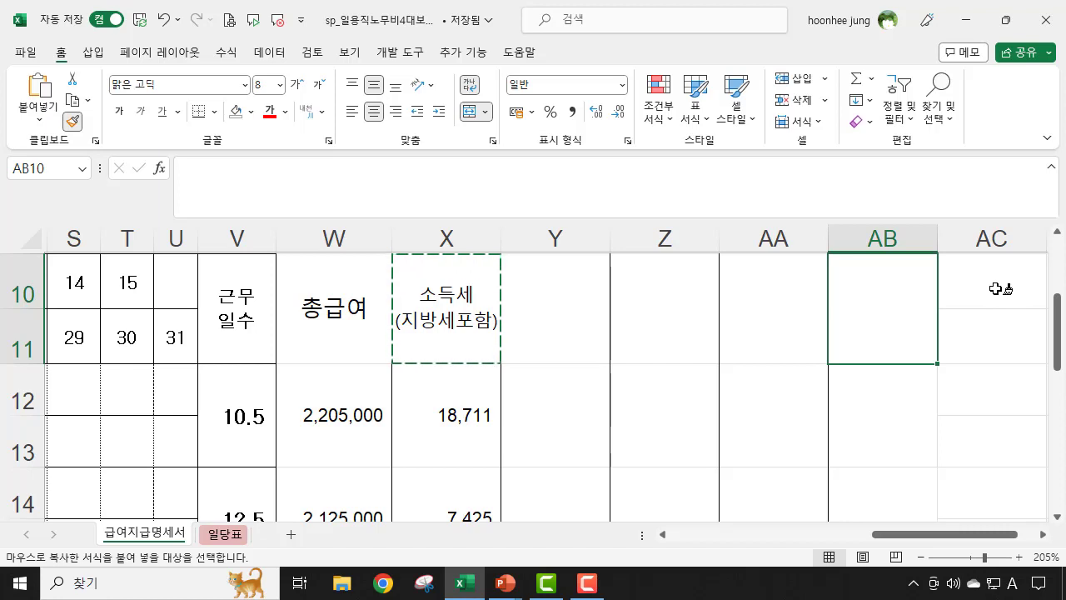
{"action": "mouse_move", "coordinate": [998, 288]}
{"action": "left_mouse_down"}
{"action": "mouse_move", "coordinate": [950, 314]}
{"action": "mouse_move", "coordinate": [951, 297]}
{"action": "left_mouse_up"}
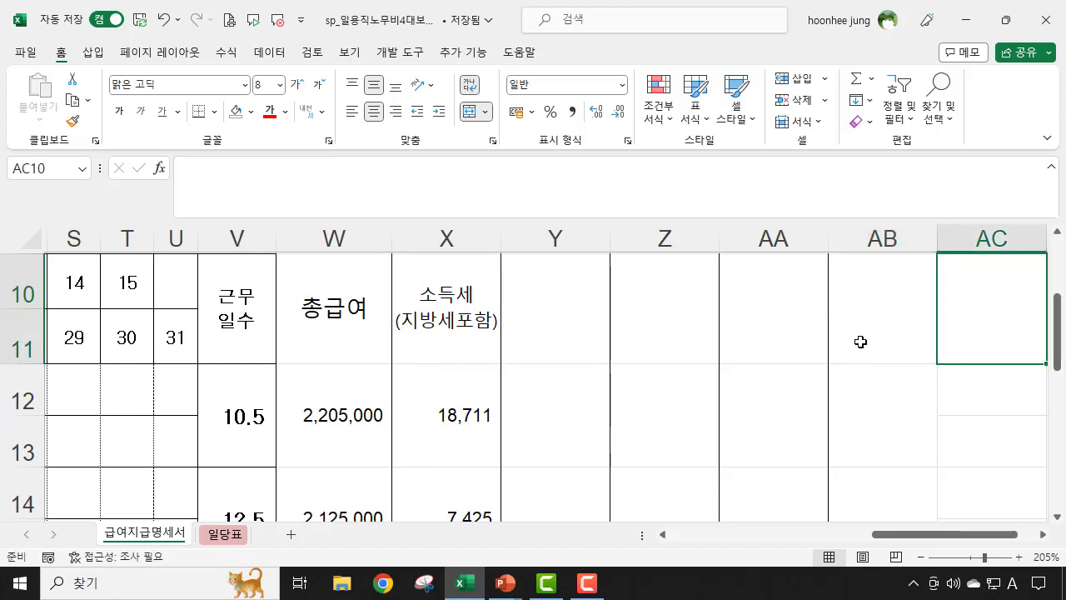
Enter the column headers 건강보험 in Y10 and 국민연금 in Z10
{"action": "left_click", "coordinate": [451, 316]}
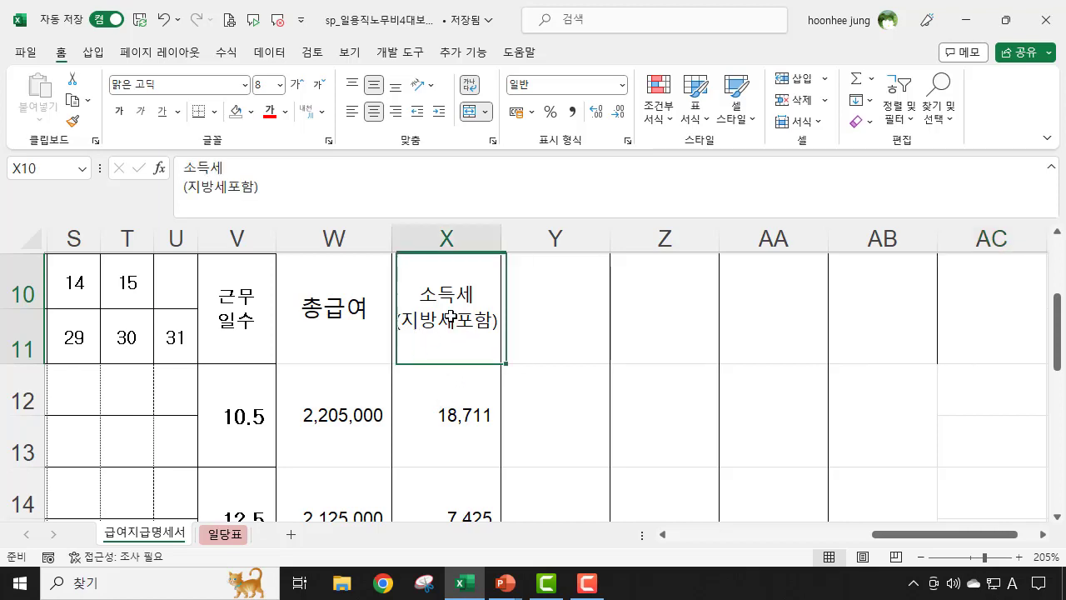
{"action": "left_click", "coordinate": [563, 314]}
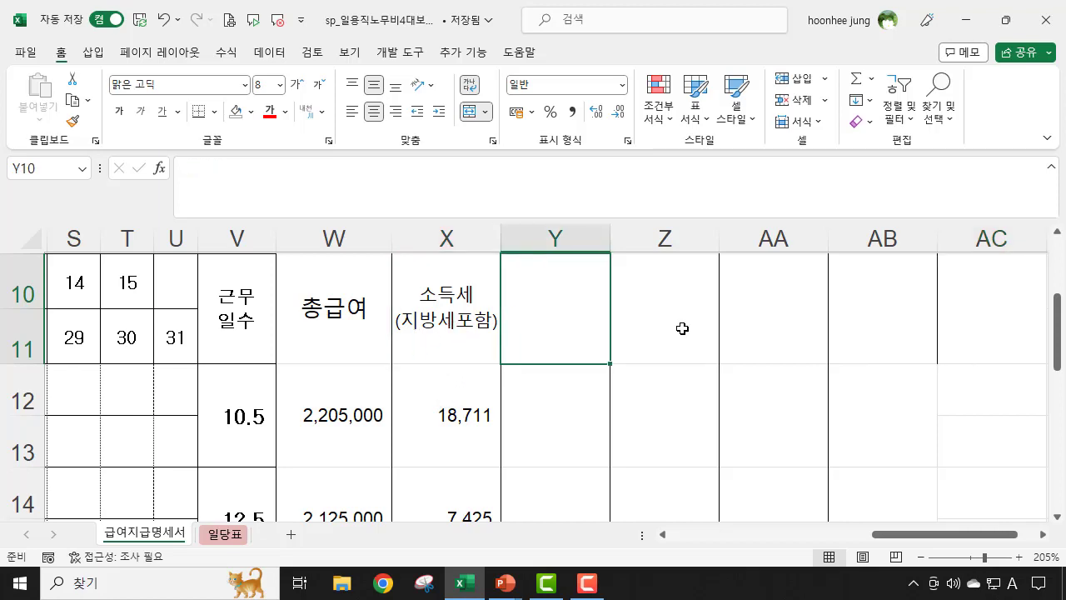
{"action": "type", "text": "rj"}
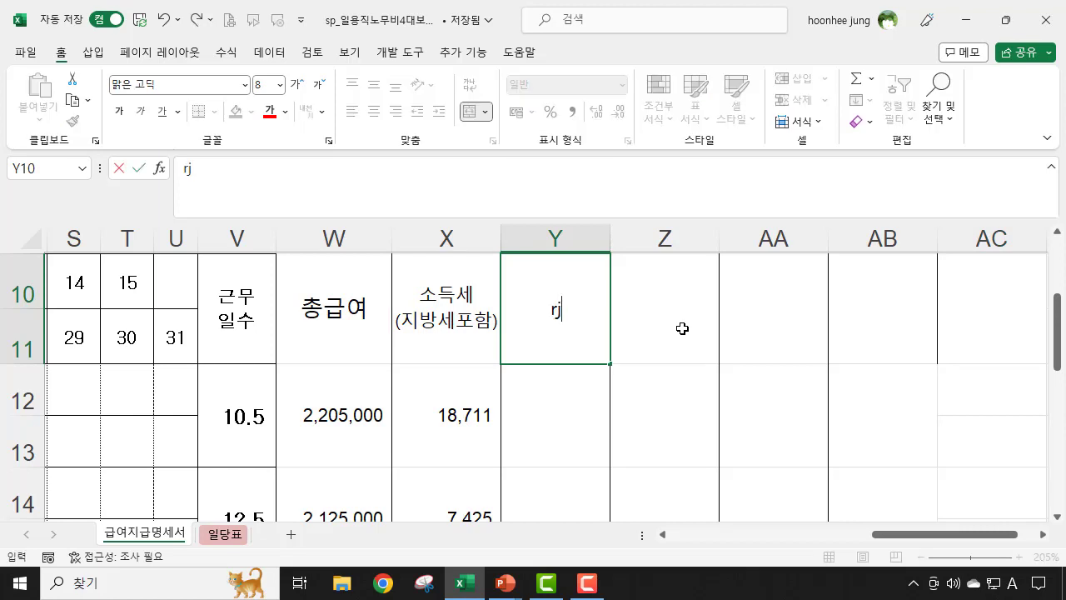
{"action": "key", "text": "BackSpace"}
{"action": "key", "text": "BackSpace"}
{"action": "key", "text": "Hangul"}
{"action": "type", "text": "건강보험"}
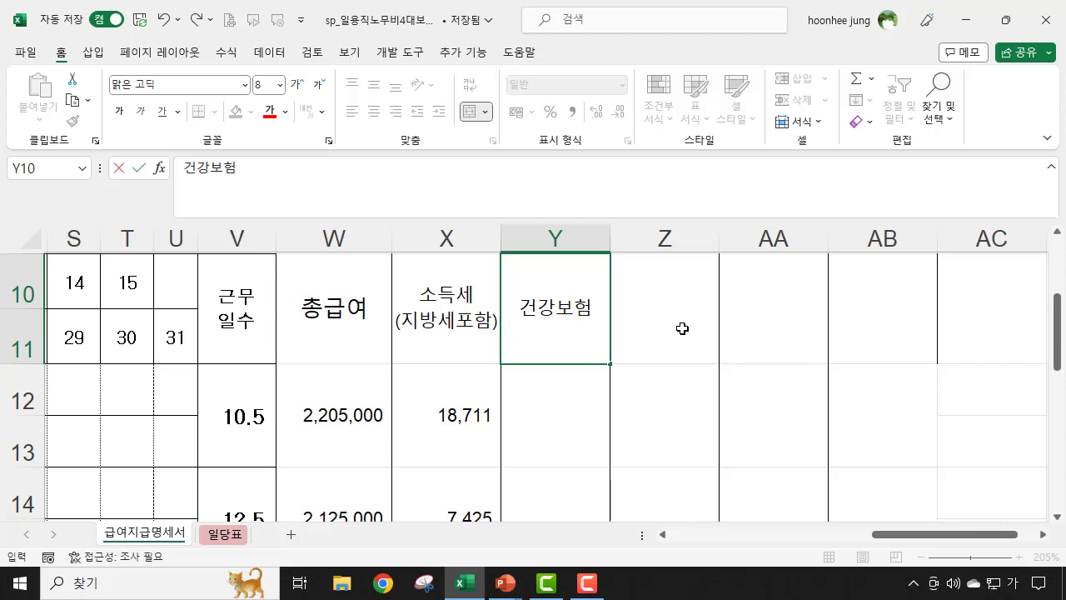
{"action": "left_click", "coordinate": [682, 328]}
{"action": "type", "text": "국민ㅇ"}
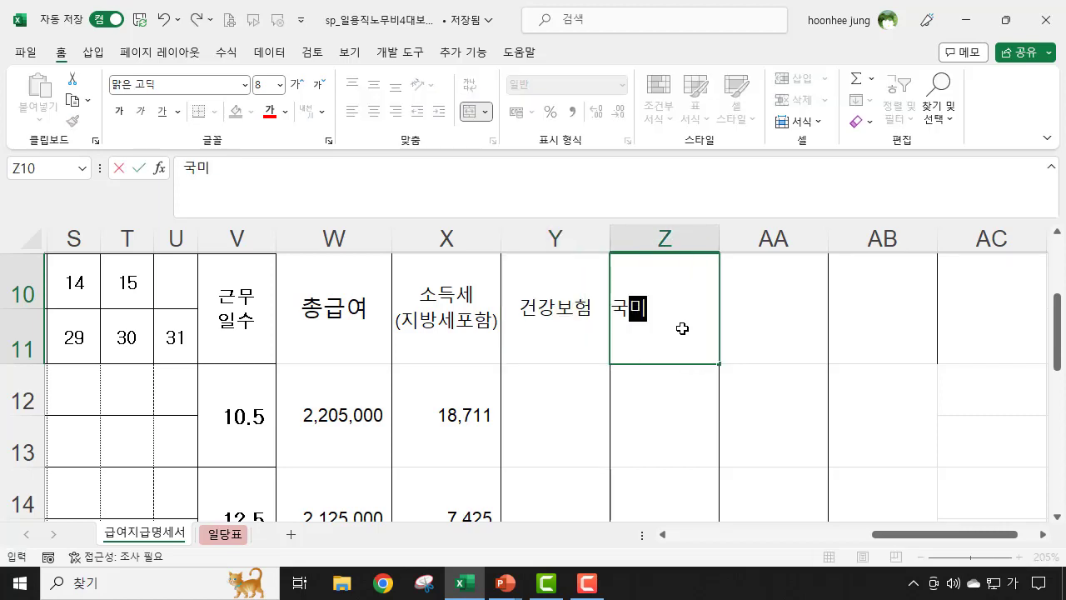
{"action": "type", "text": "연금"}
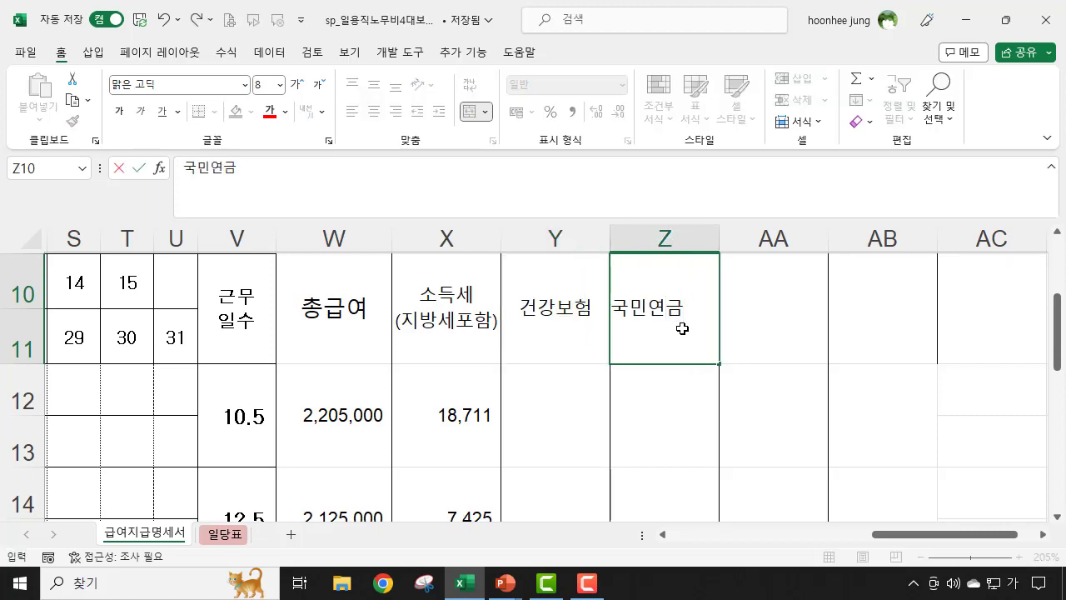
{"action": "key", "text": "Tab"}
Enter the column headers 고용보험 in AA10 and 차인지급액 in AB10
{"action": "type", "text": "고용봉"}
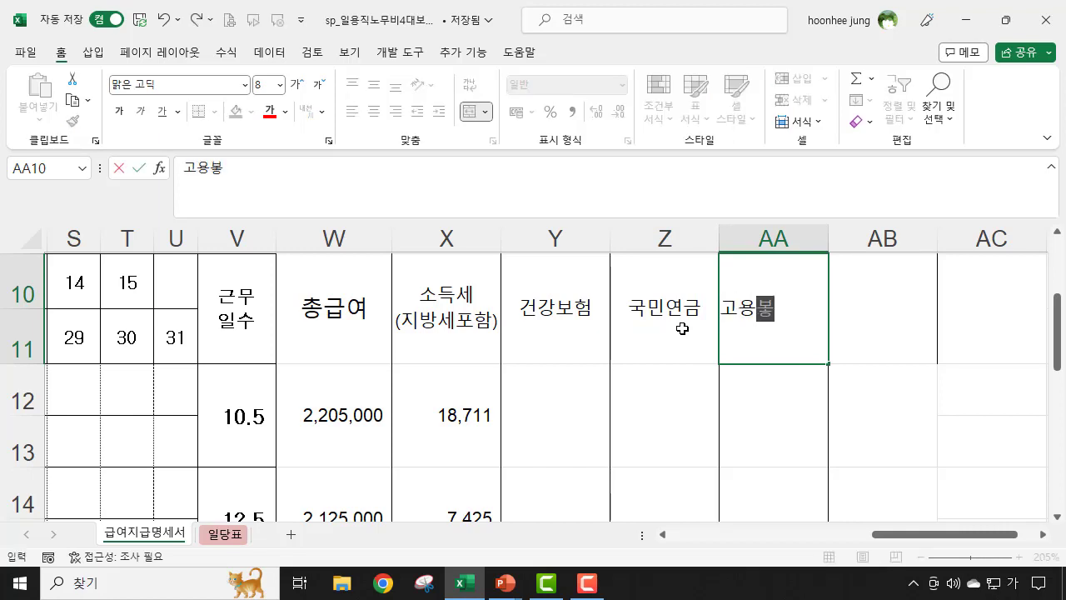
{"action": "key", "text": "BackSpace"}
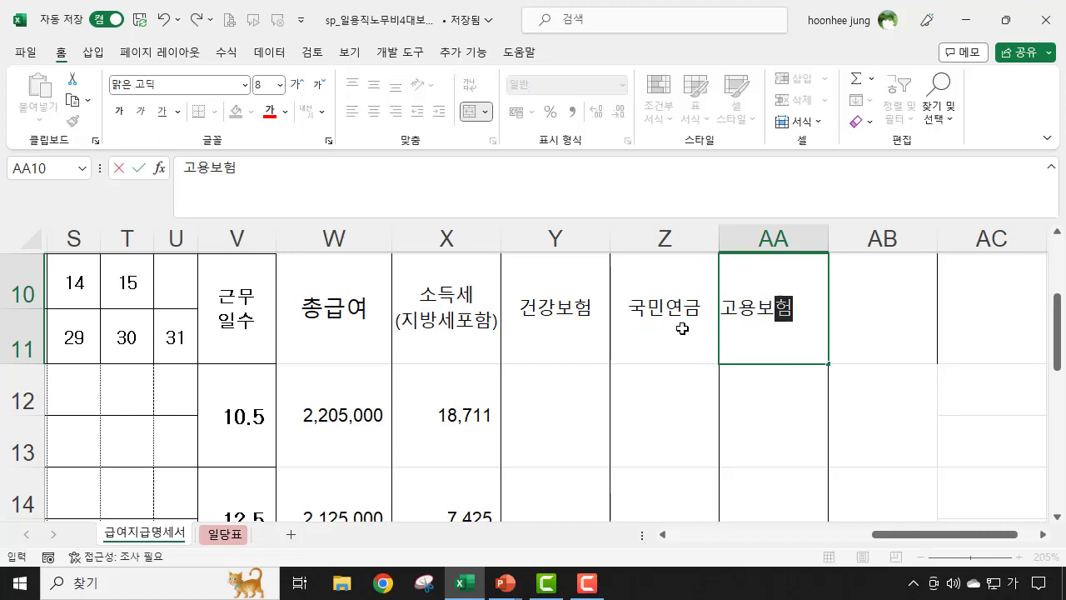
{"action": "type", "text": "험"}
{"action": "key", "text": "Tab"}
{"action": "type", "text": "차인지급액"}
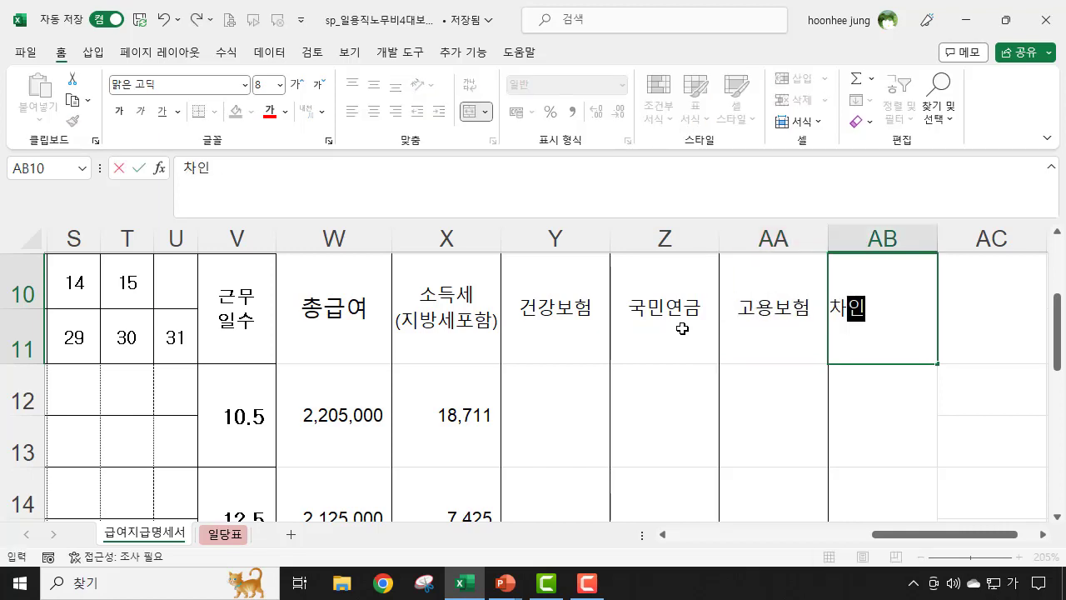
{"action": "key", "text": "Return"}
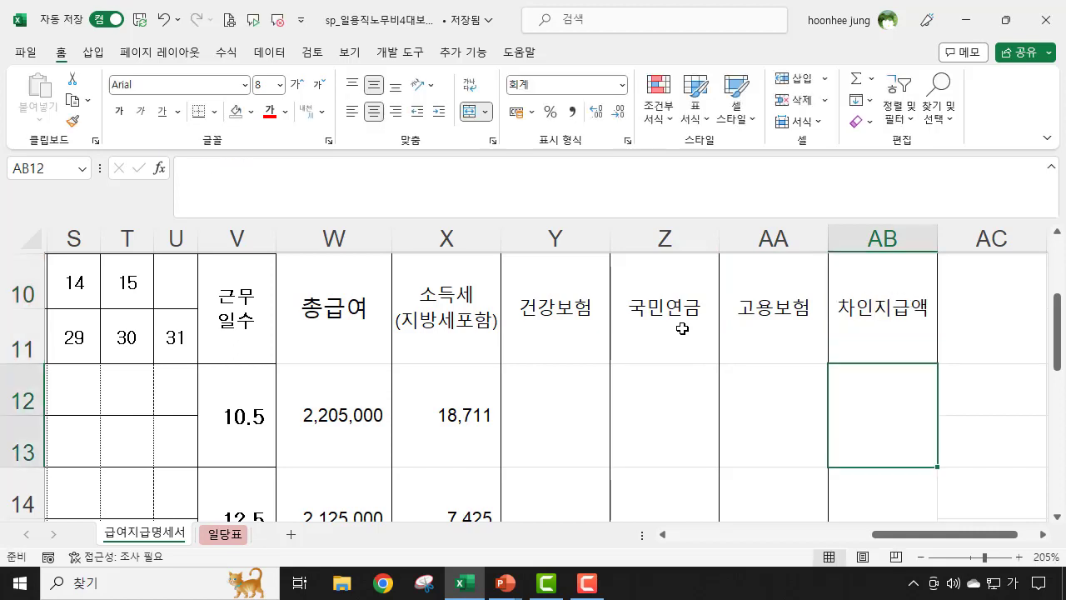
Enter 영수인 as the last column header in AC10
{"action": "key", "text": "Up"}
{"action": "key", "text": "Right"}
{"action": "type", "text": "영수"}
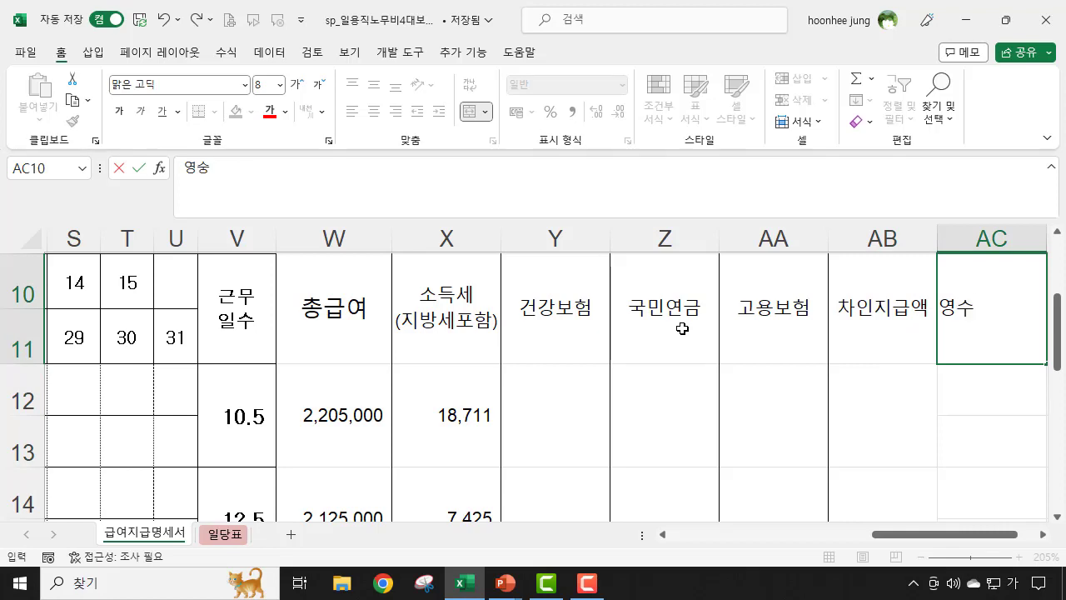
{"action": "type", "text": "인"}
{"action": "key", "text": "Return"}
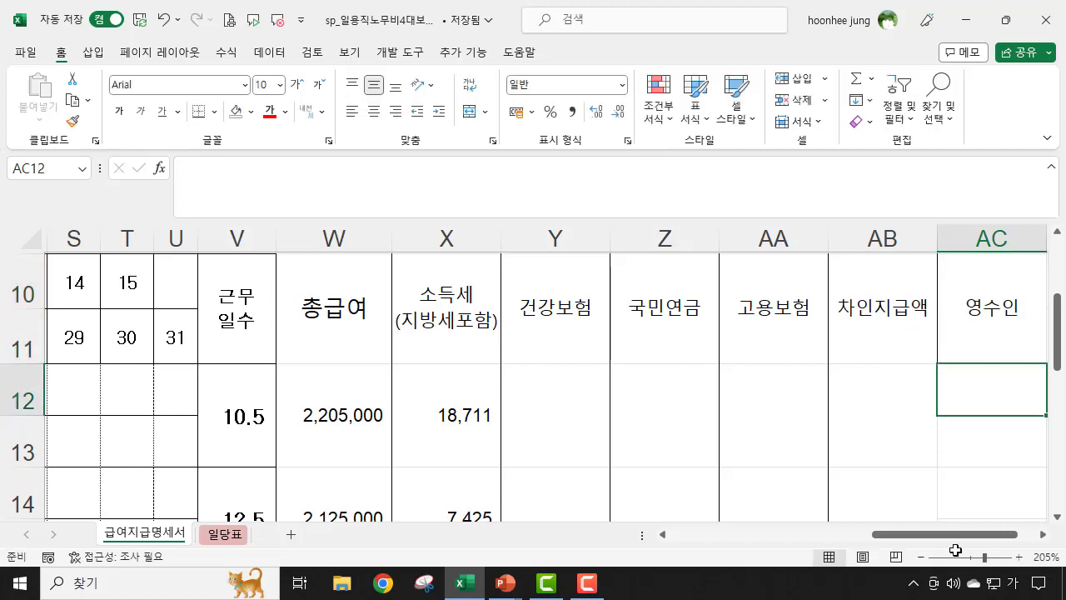
{"action": "left_click", "coordinate": [1007, 318]}
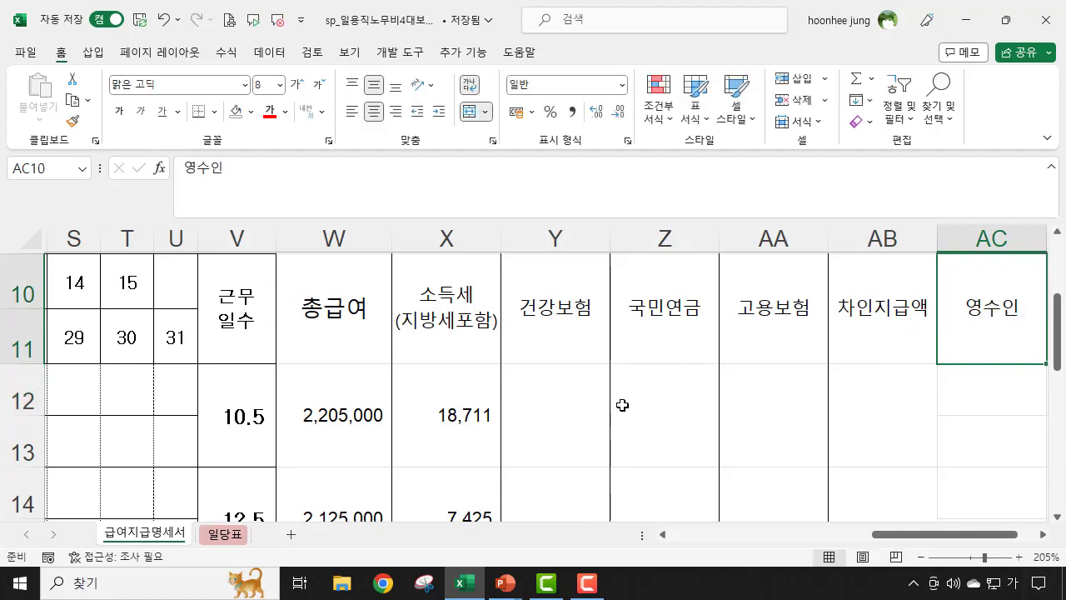
Calculate the first worker's 건강보험 in Y12 as 4% of 총급여 with the formula =W12*4%
{"action": "left_click", "coordinate": [584, 428]}
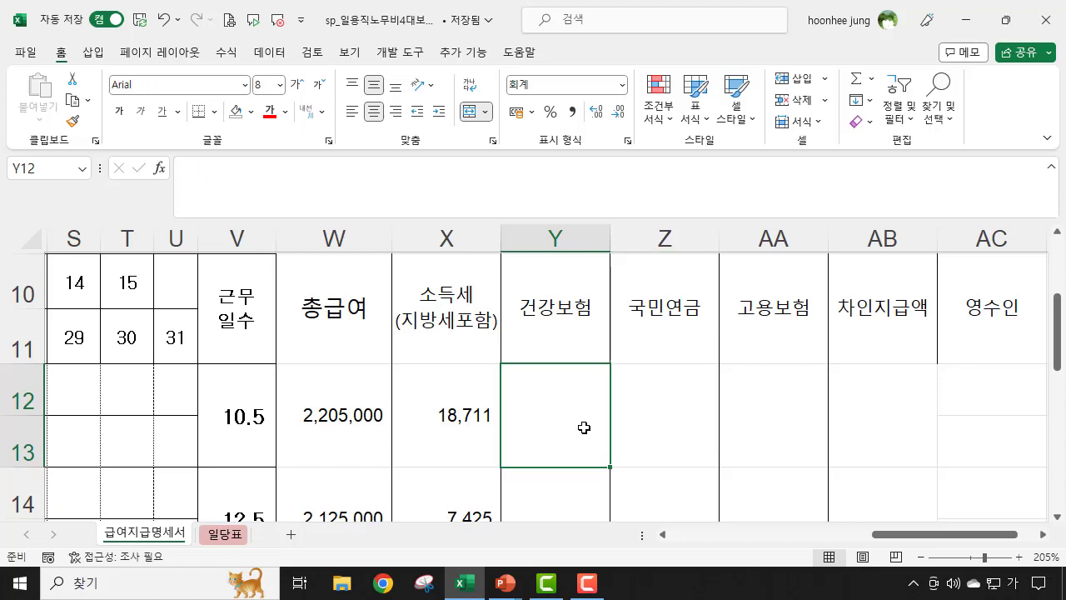
{"action": "left_click", "coordinate": [575, 312]}
{"action": "left_click", "coordinate": [562, 409]}
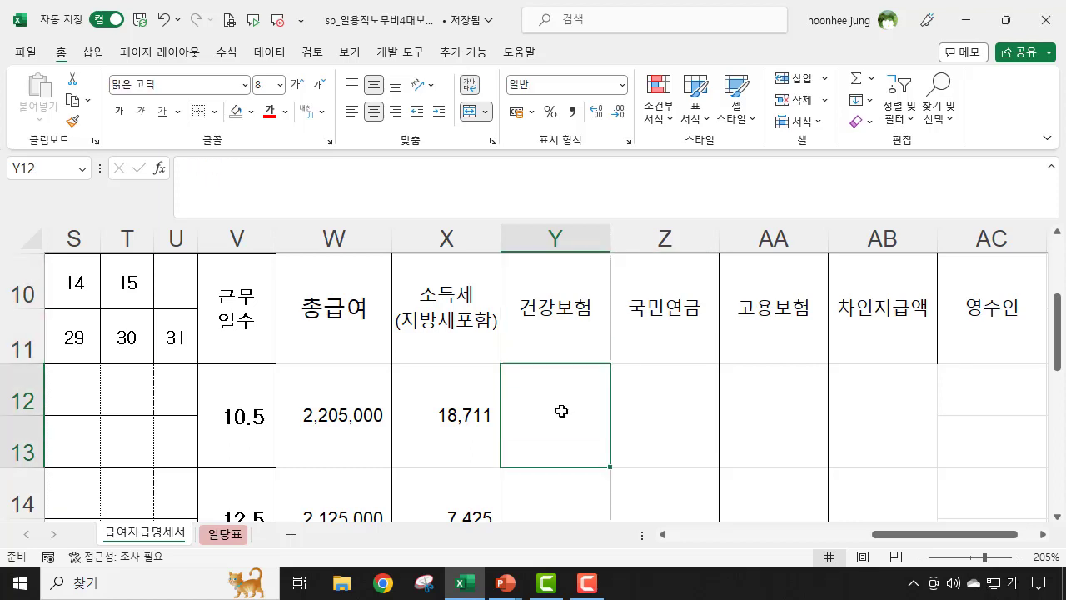
{"action": "left_click", "coordinate": [322, 414]}
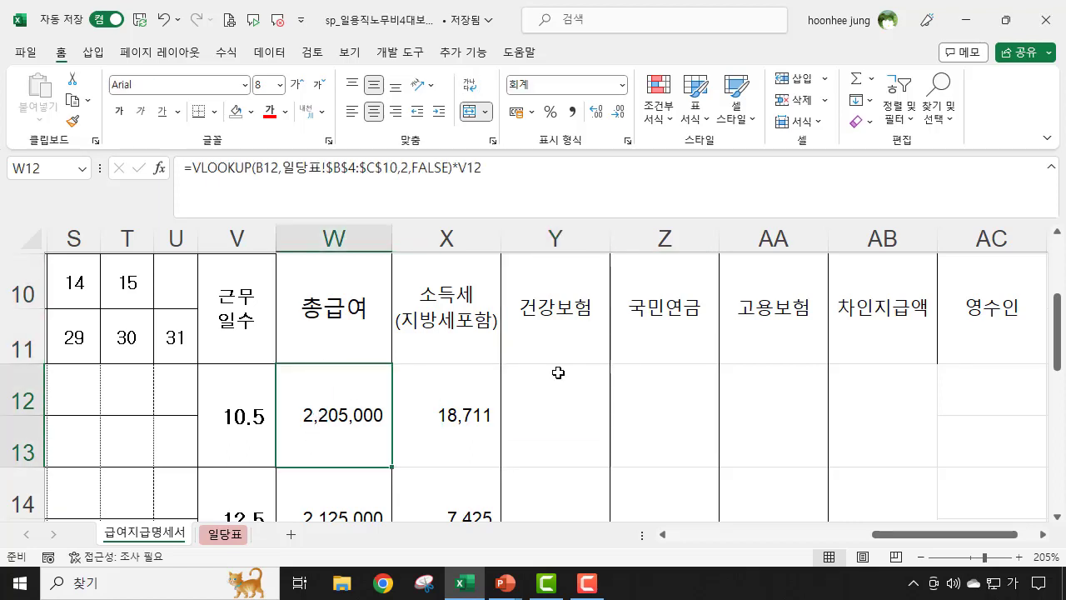
{"action": "left_click", "coordinate": [557, 423]}
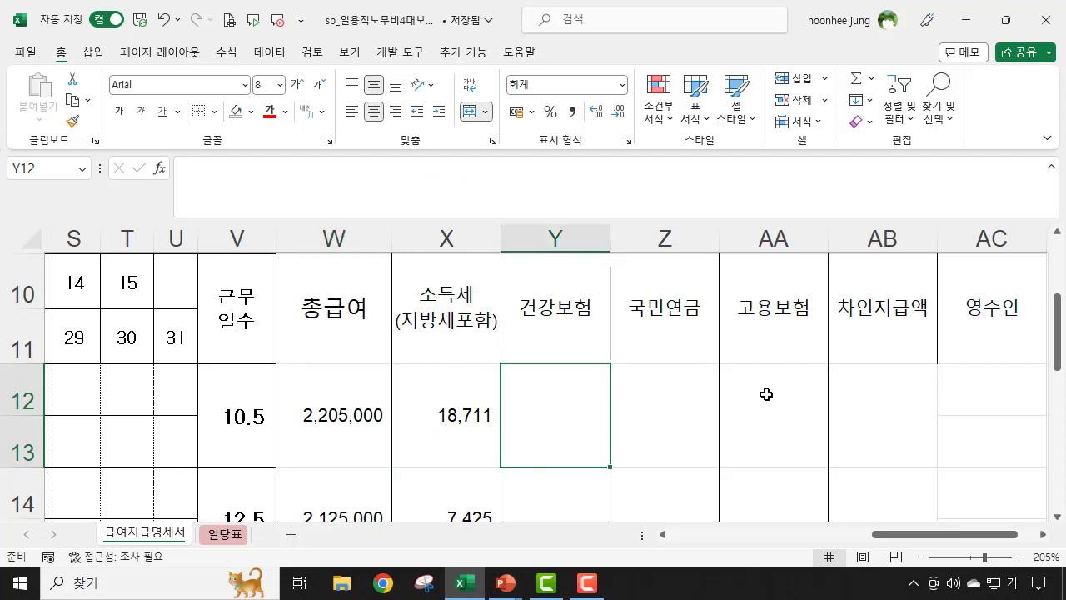
{"action": "type", "text": "="}
{"action": "left_click", "coordinate": [333, 414]}
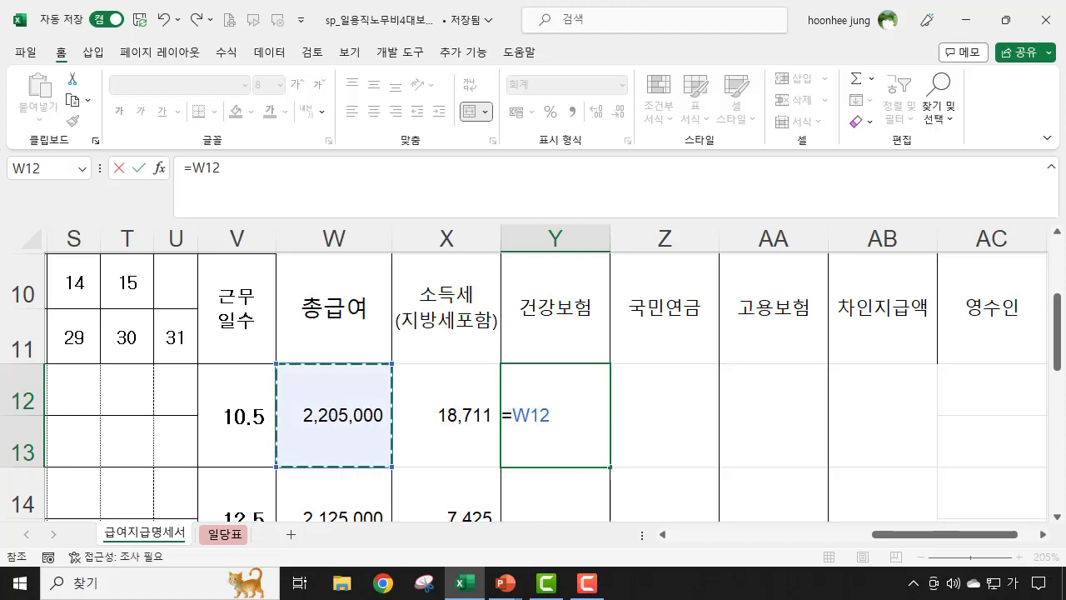
{"action": "type", "text": "*"}
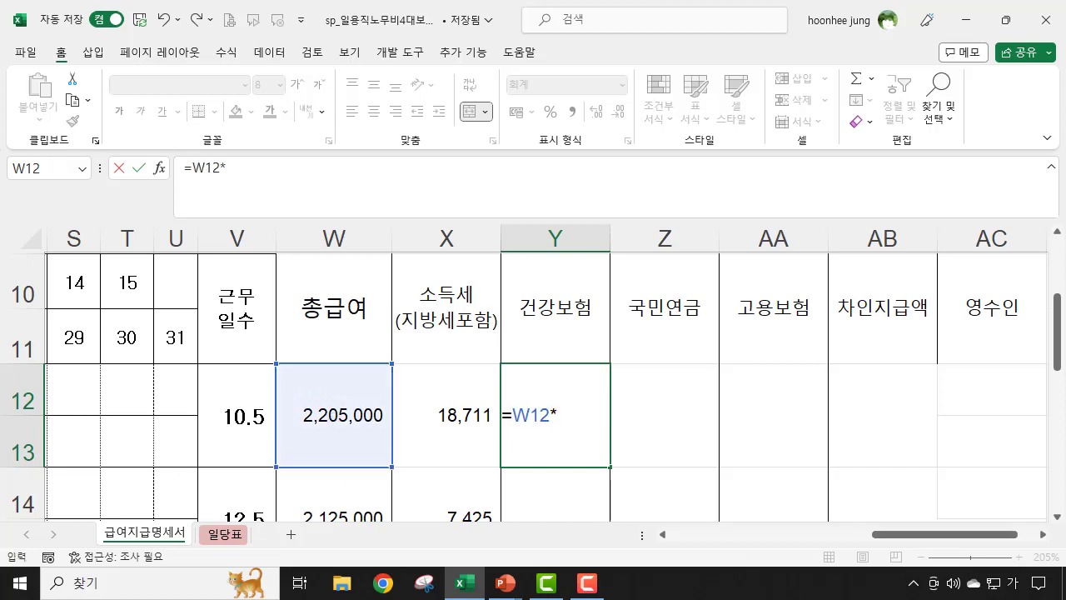
{"action": "type", "text": "4%"}
{"action": "key", "text": "Return"}
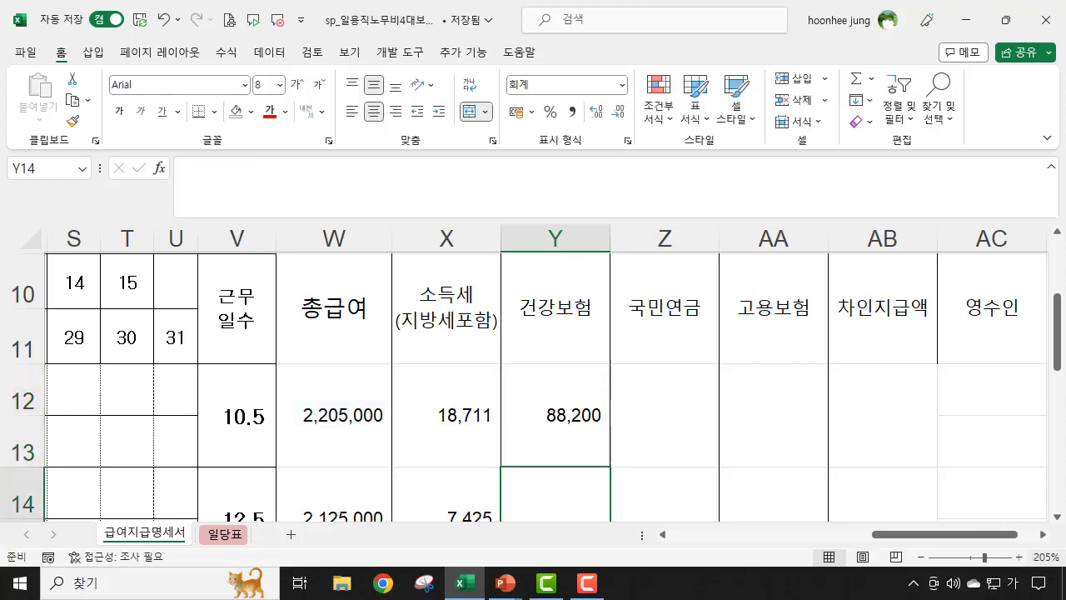
Calculate the first worker's 국민연금 in Z12 as 4.5% of 총급여 with the formula =W12*4.5%
{"action": "left_click", "coordinate": [671, 408]}
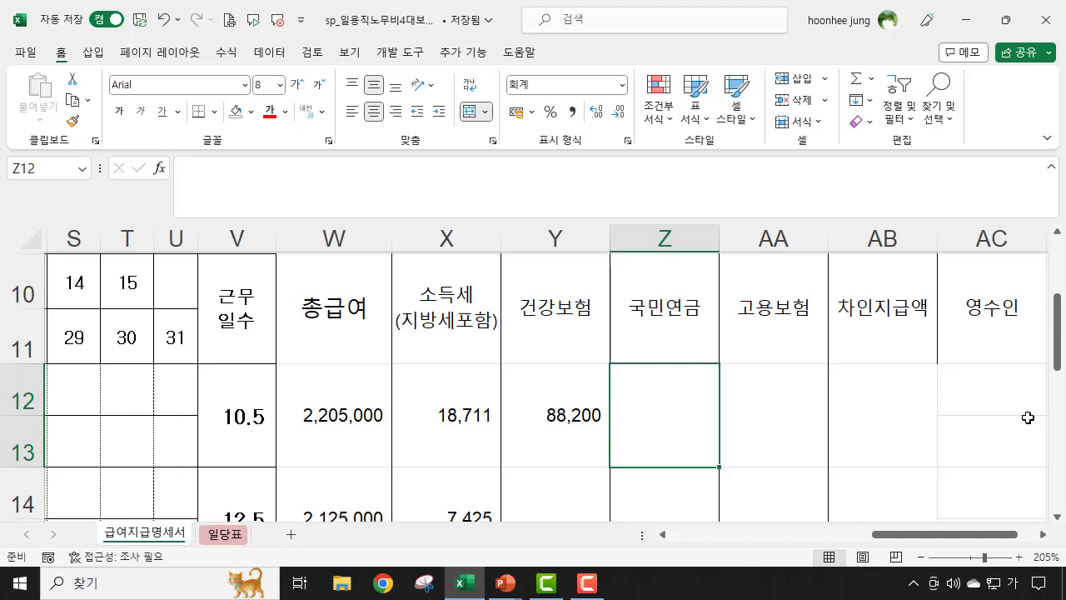
{"action": "type", "text": "="}
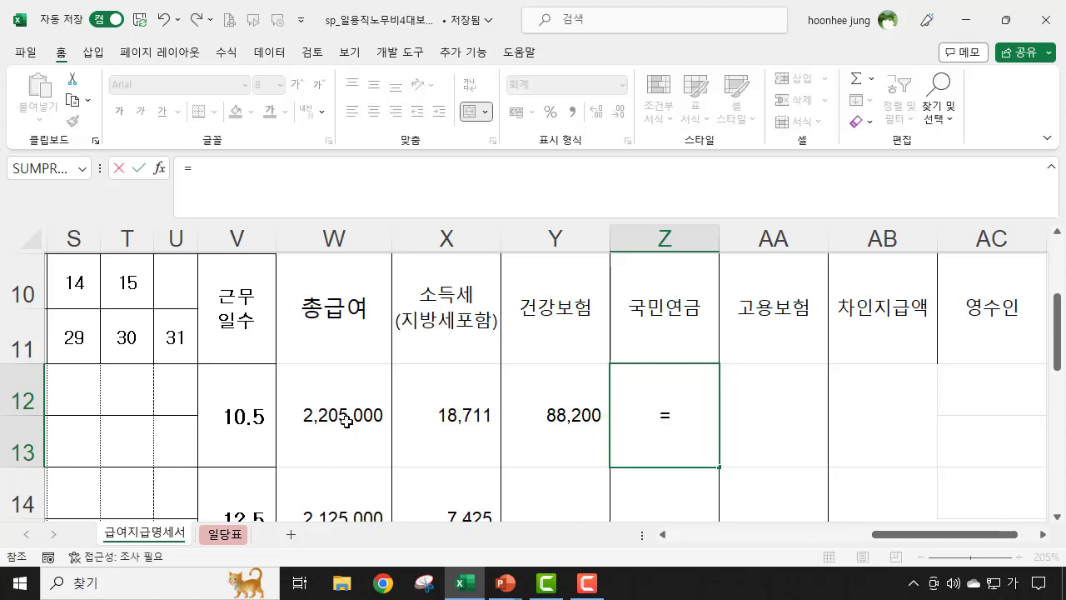
{"action": "left_click", "coordinate": [345, 420]}
{"action": "type", "text": "*"}
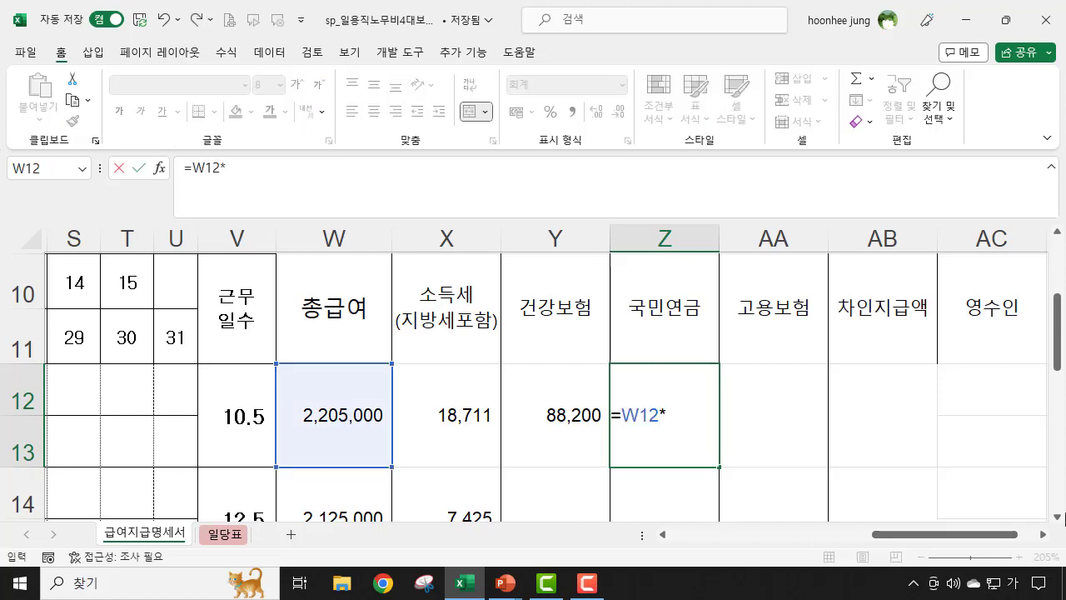
{"action": "type", "text": "4.5%"}
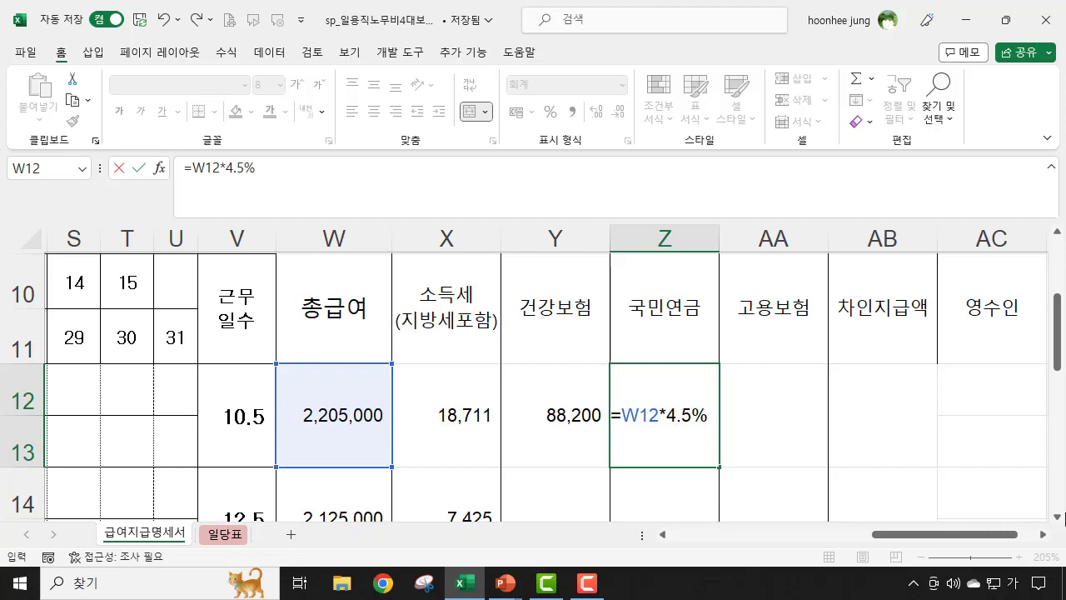
{"action": "key", "text": "Return"}
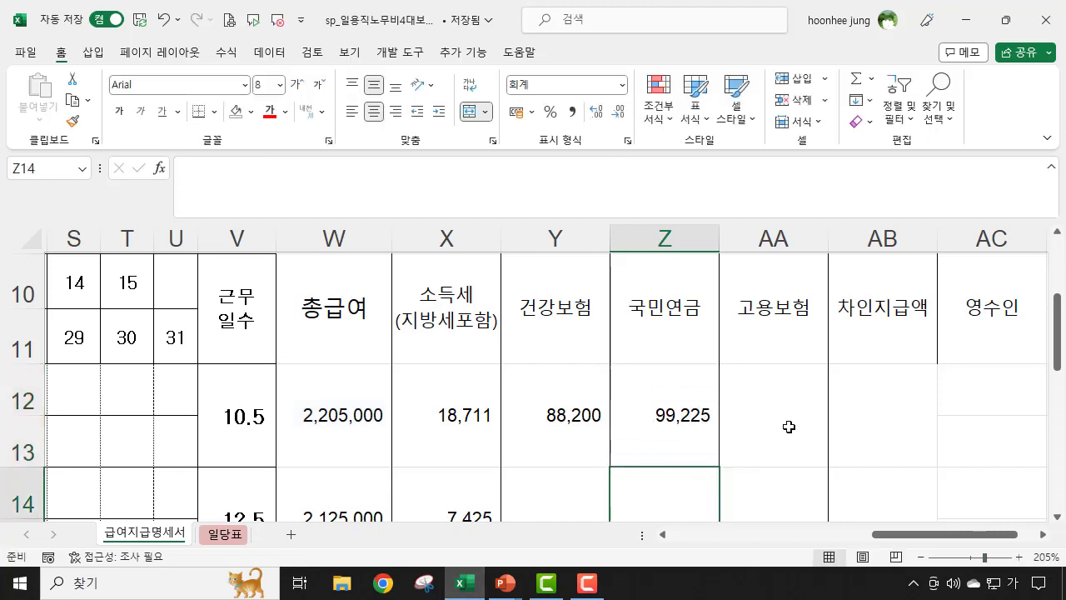
Calculate the first worker's 고용보험 in AA12 as 0.9% of 총급여 with the formula =W12*0.9%
{"action": "left_click", "coordinate": [789, 426]}
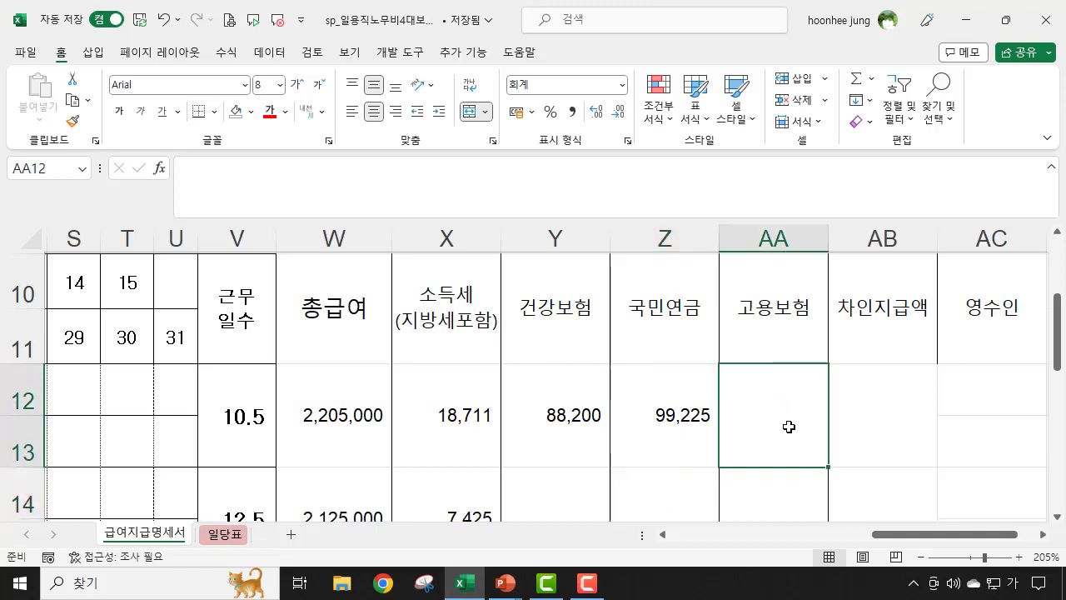
{"action": "type", "text": "="}
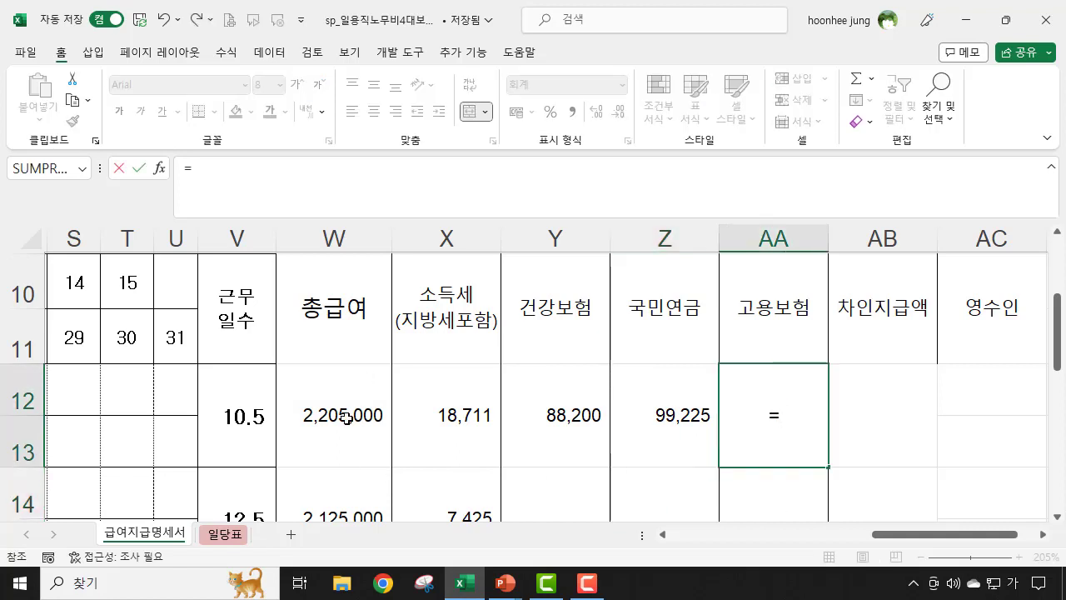
{"action": "left_click", "coordinate": [345, 416]}
{"action": "type", "text": "*"}
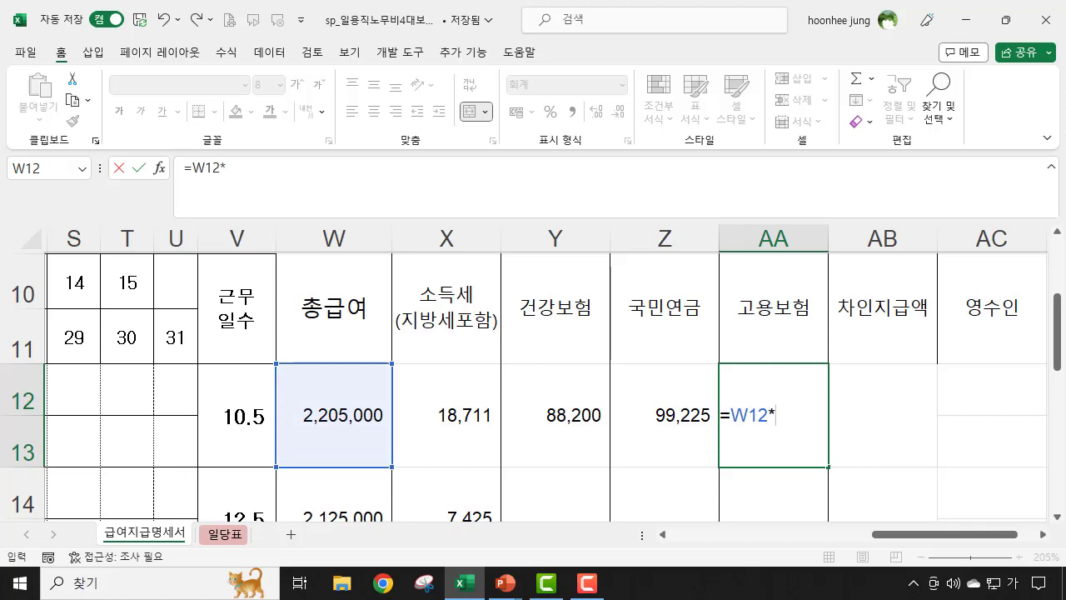
{"action": "type", "text": "0.9%"}
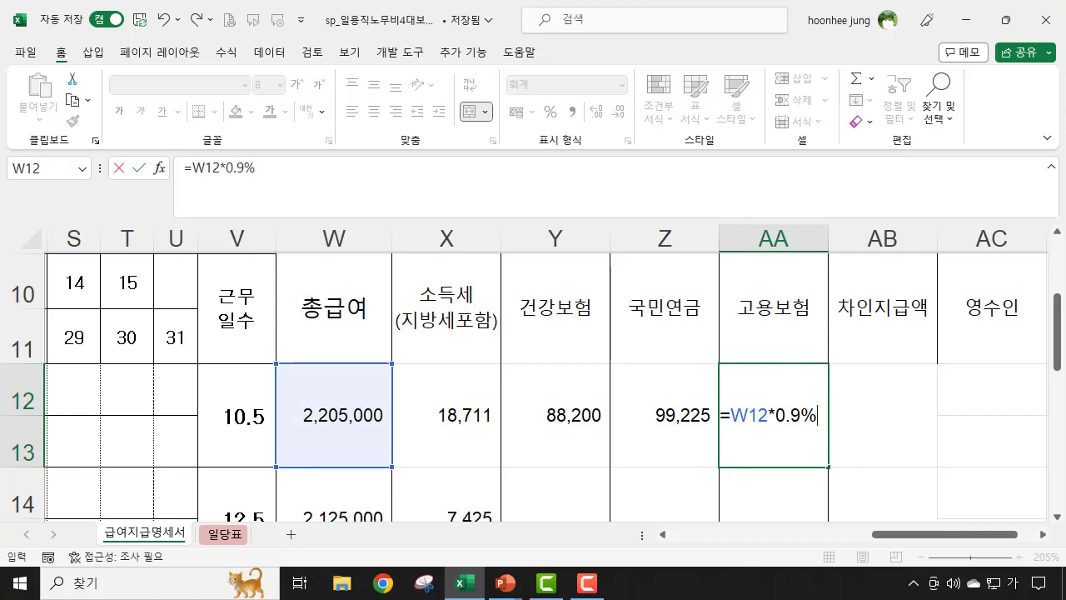
{"action": "key", "text": "Return"}
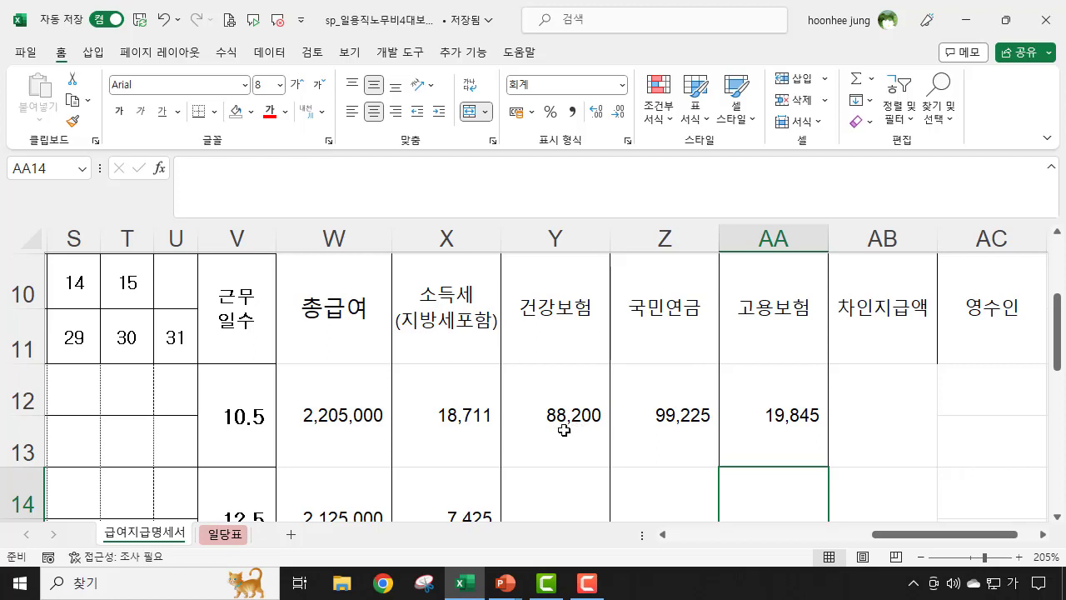
Review the first worker's 총급여 and the 소득세, 건강보험, 국민연금 and 고용보험 deductions that determine 차인지급액
{"action": "left_click", "coordinate": [889, 395]}
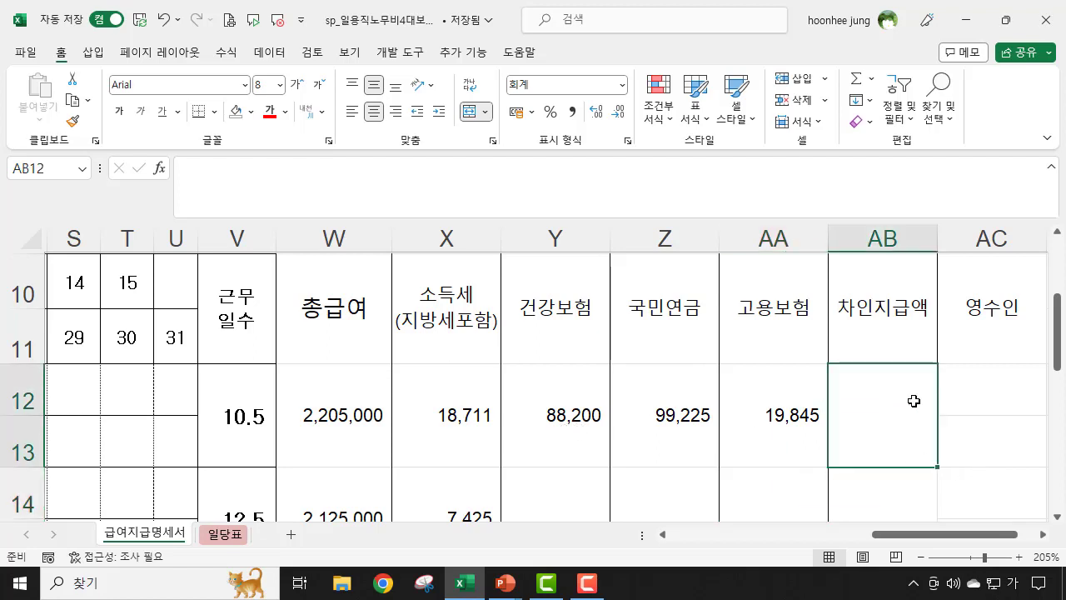
{"action": "left_click", "coordinate": [467, 424]}
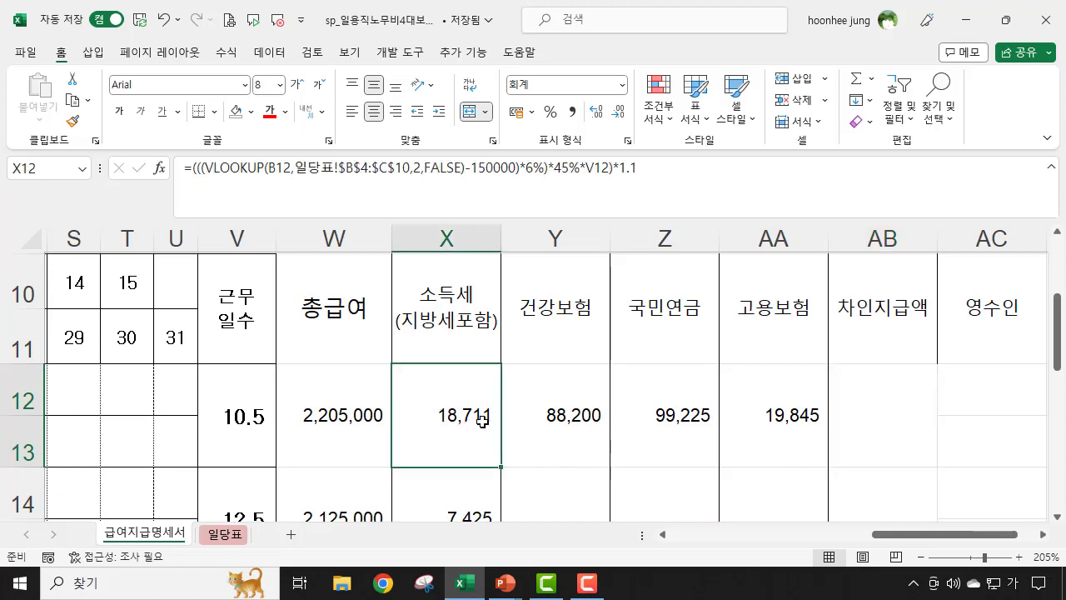
{"action": "left_click", "coordinate": [560, 416]}
{"action": "left_click", "coordinate": [708, 439]}
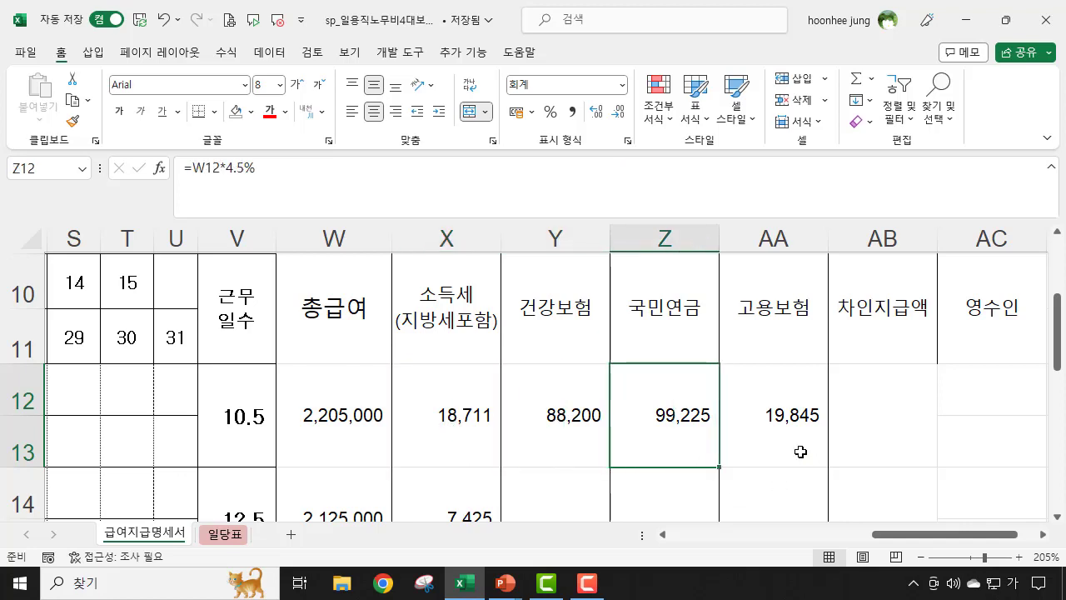
{"action": "left_click", "coordinate": [772, 414]}
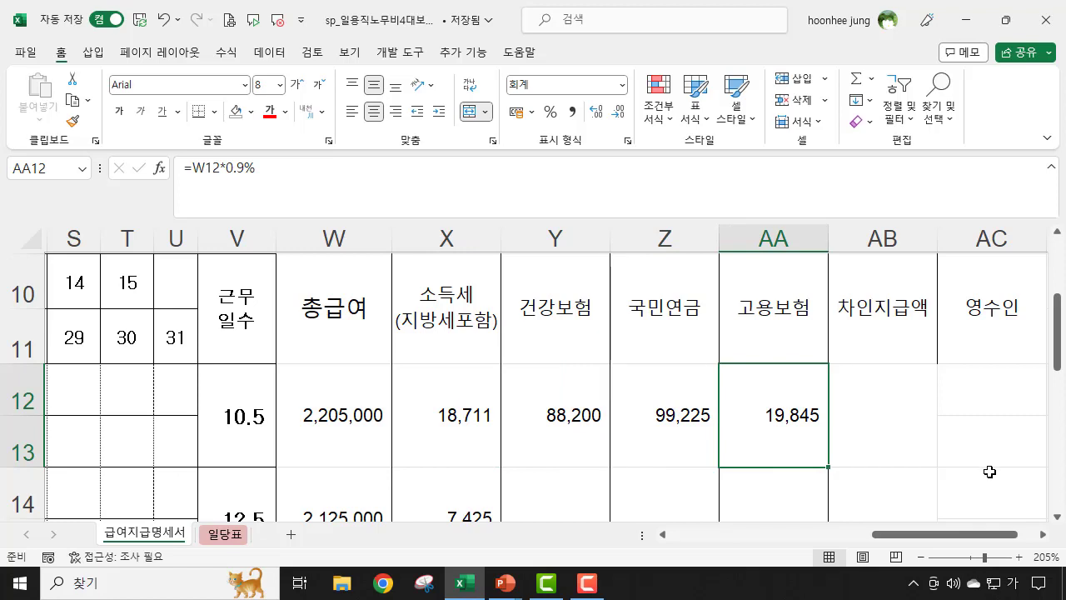
{"action": "left_click", "coordinate": [450, 415]}
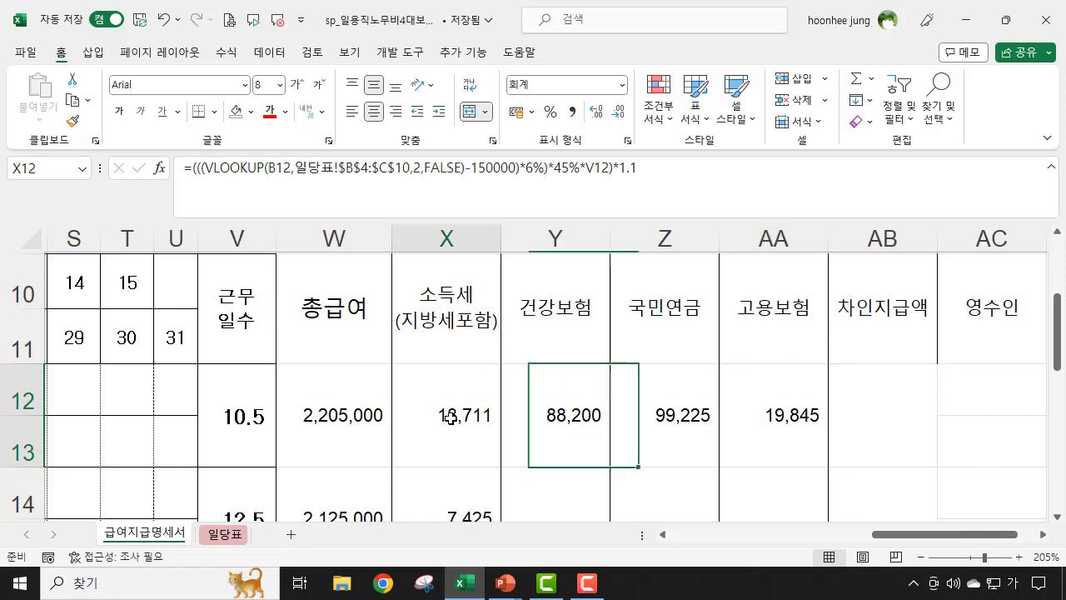
{"action": "left_click", "coordinate": [582, 424]}
{"action": "left_click", "coordinate": [707, 414]}
{"action": "left_click", "coordinate": [775, 415]}
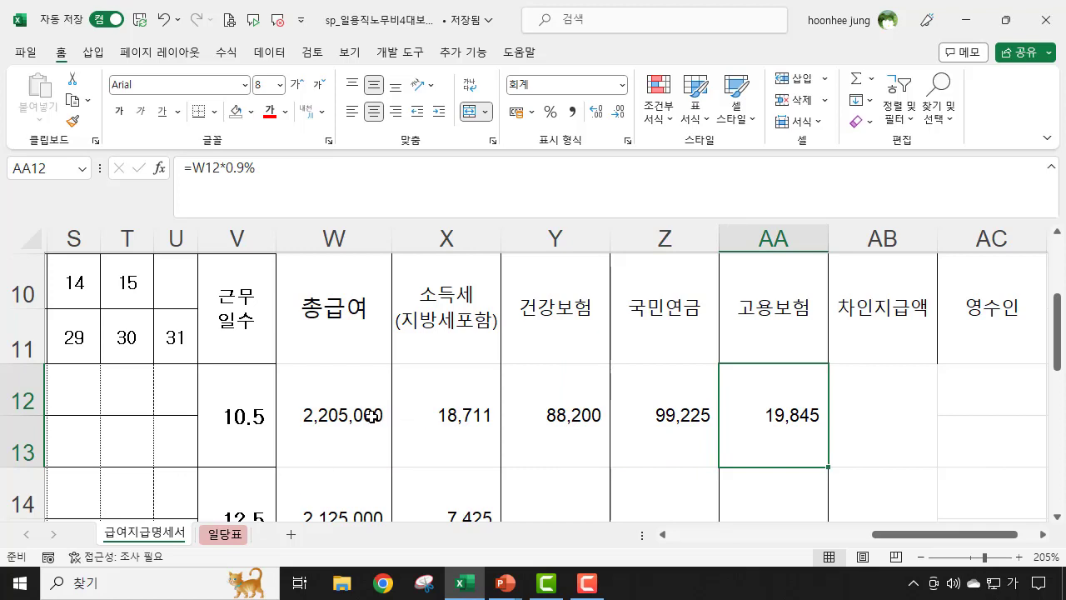
{"action": "left_click", "coordinate": [869, 415]}
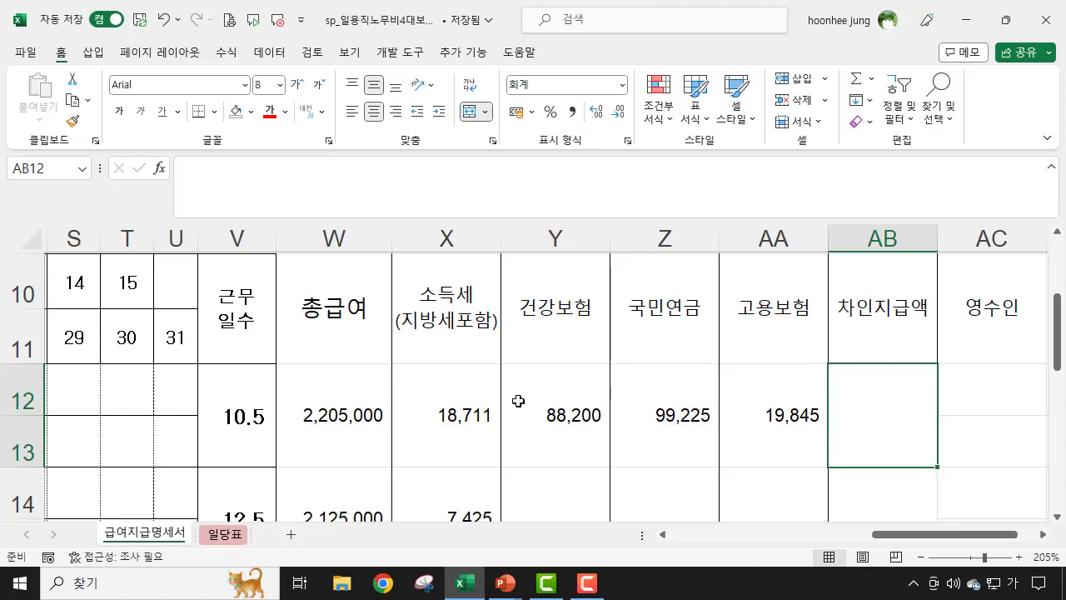
{"action": "left_click", "coordinate": [343, 423]}
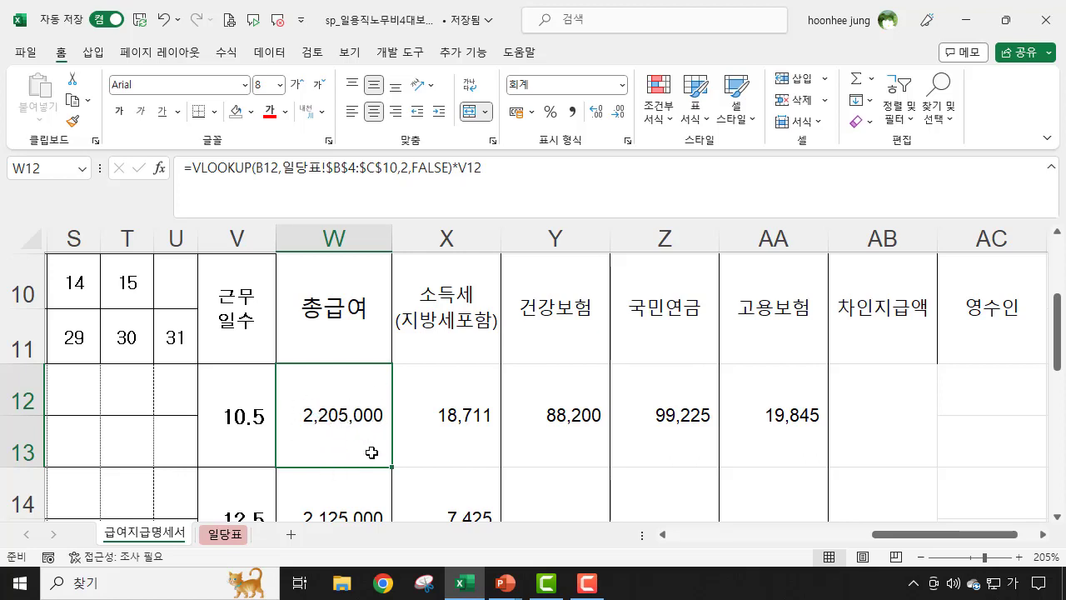
{"action": "left_click", "coordinate": [467, 416]}
{"action": "left_click", "coordinate": [549, 420]}
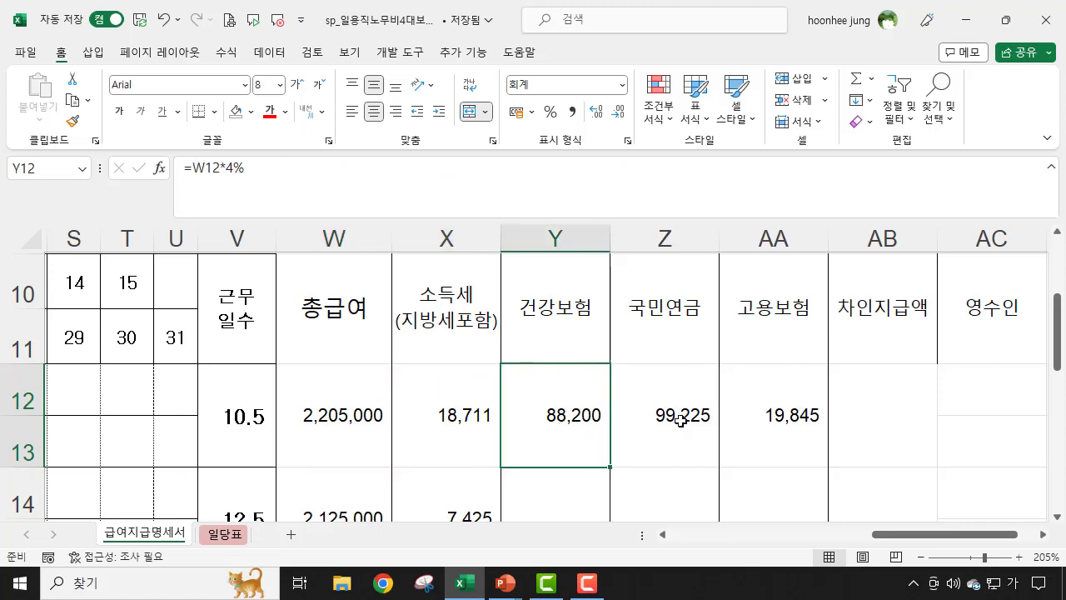
{"action": "left_click", "coordinate": [676, 421]}
{"action": "left_click", "coordinate": [775, 417]}
{"action": "mouse_move", "coordinate": [440, 426]}
{"action": "left_mouse_down"}
{"action": "mouse_move", "coordinate": [797, 417]}
{"action": "mouse_move", "coordinate": [786, 424]}
{"action": "left_mouse_up"}
Calculate the first worker's 차인지급액 in AB12 as 총급여 minus all deductions with the formula =W12-SUM(X12:AA13)
{"action": "left_click", "coordinate": [907, 419]}
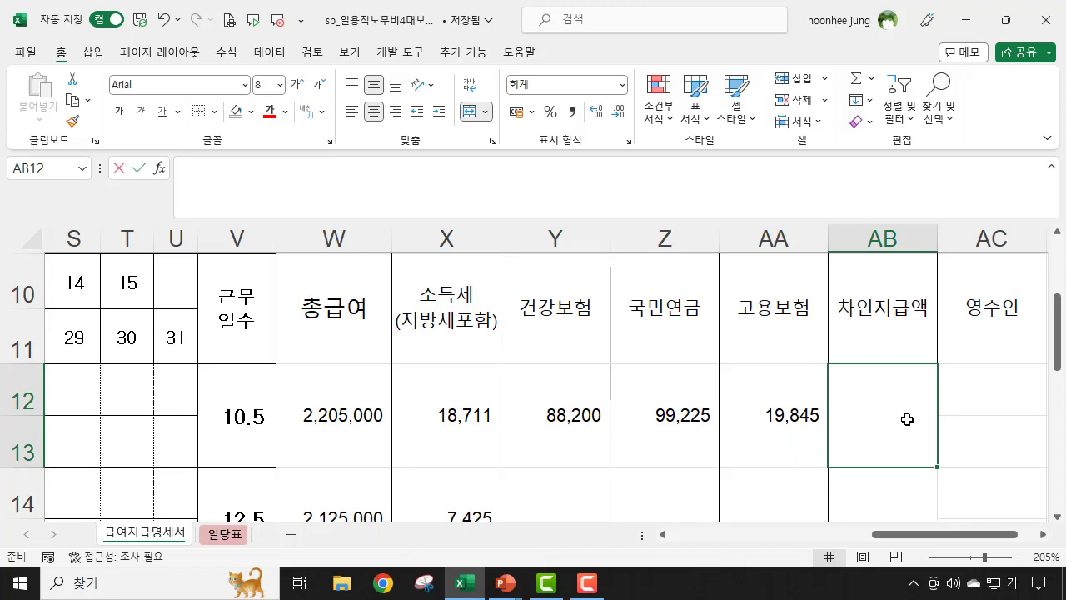
{"action": "type", "text": "="}
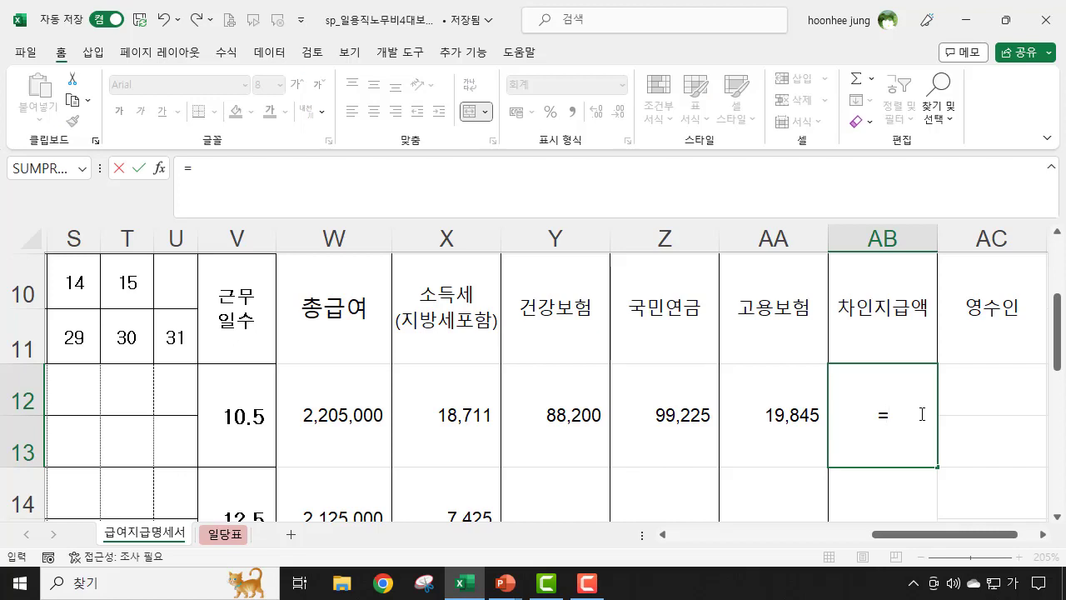
{"action": "left_click", "coordinate": [325, 416]}
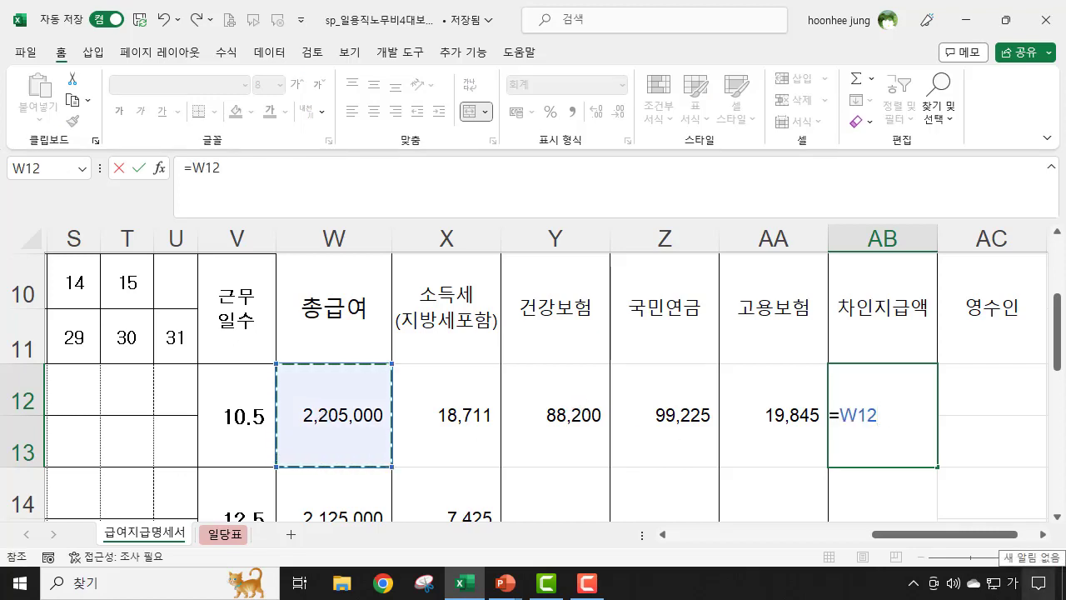
{"action": "type", "text": "-녀ㅡ"}
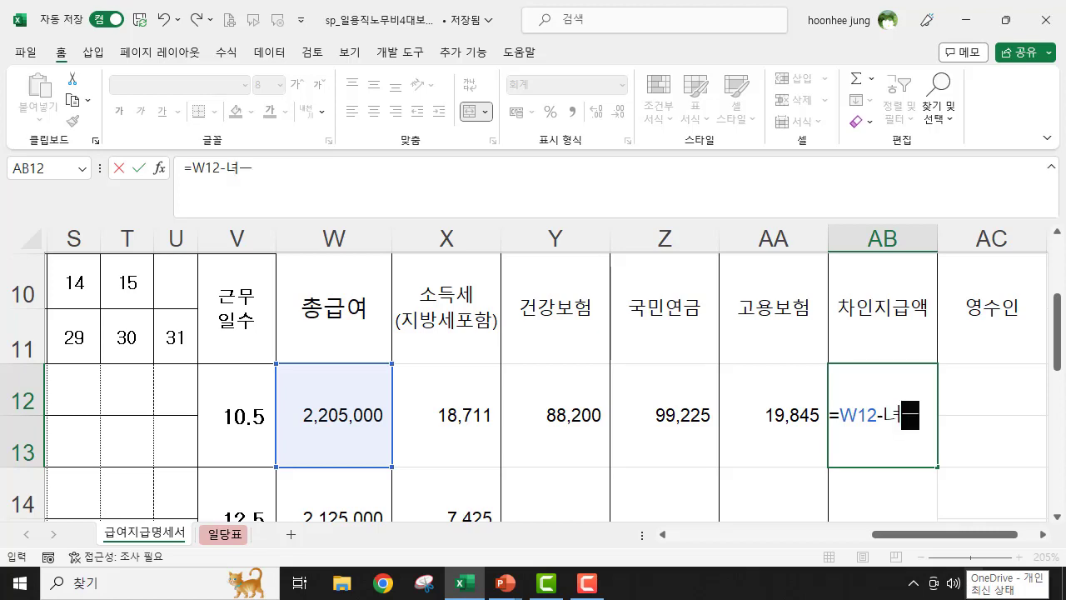
{"action": "key", "text": "BackSpace"}
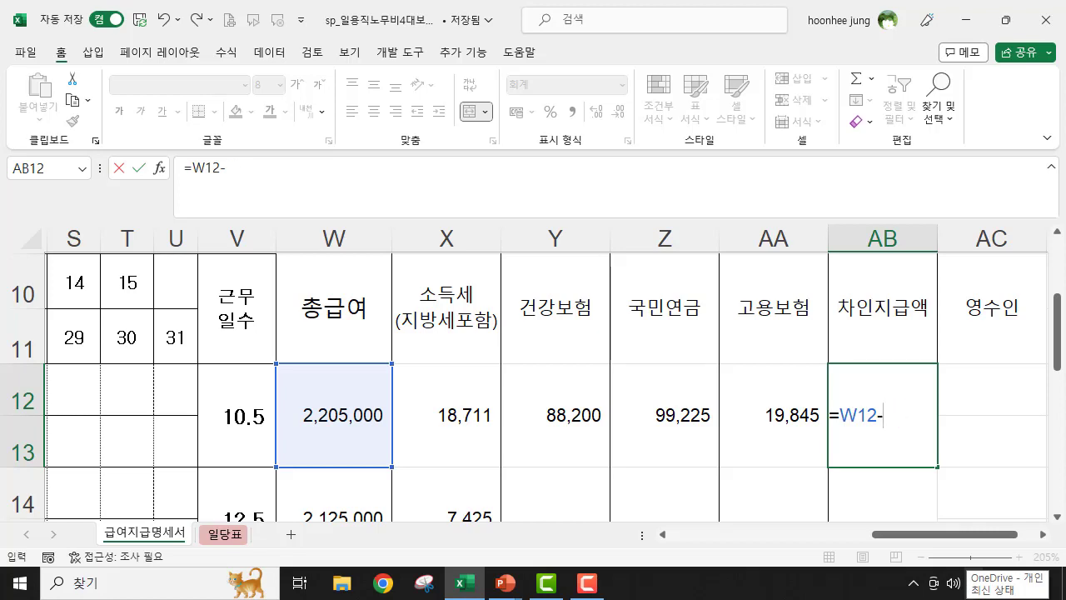
{"action": "type", "text": "sum("}
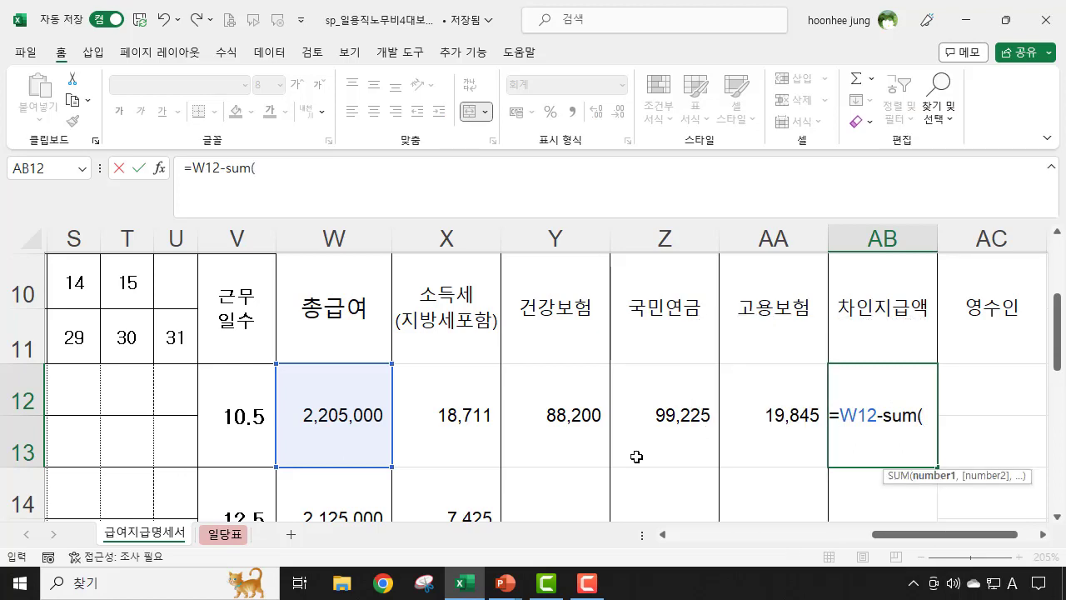
{"action": "left_click", "coordinate": [459, 417]}
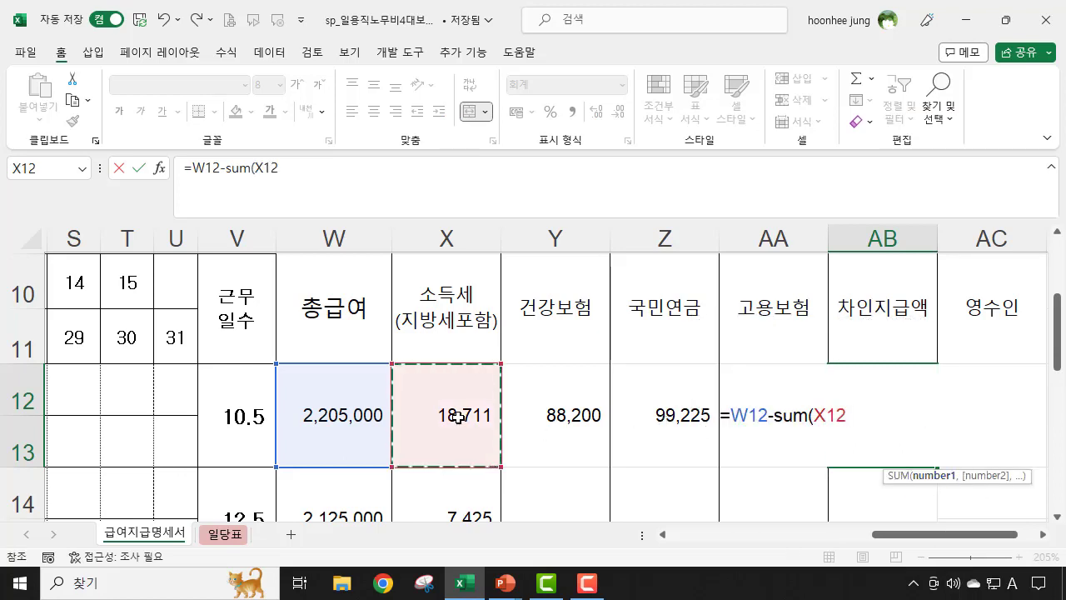
{"action": "left_click_drag", "start_coordinate": [458, 417], "coordinate": [776, 416]}
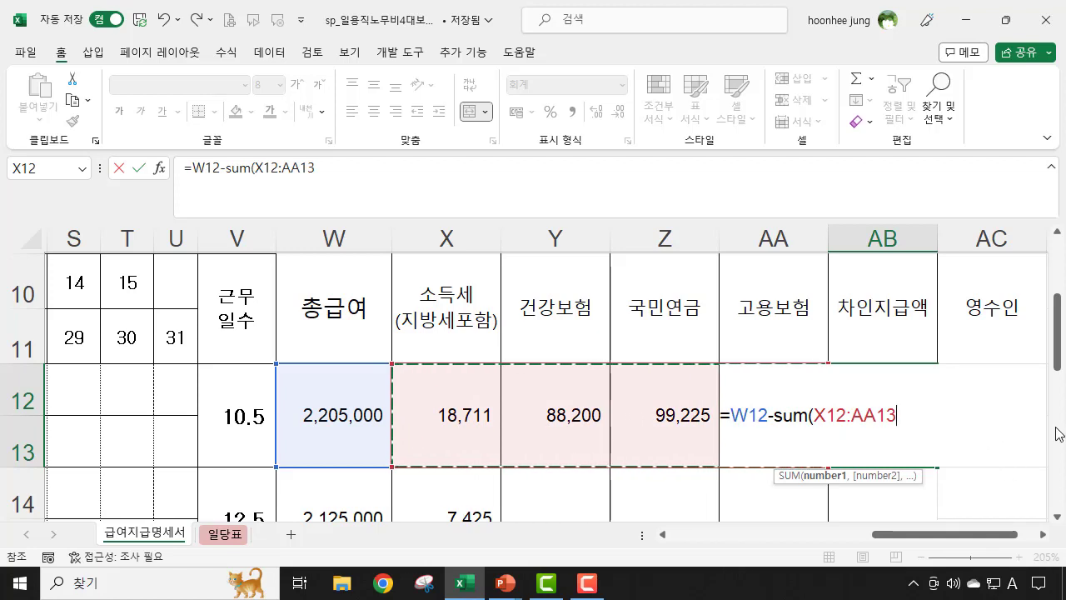
{"action": "type", "text": ")"}
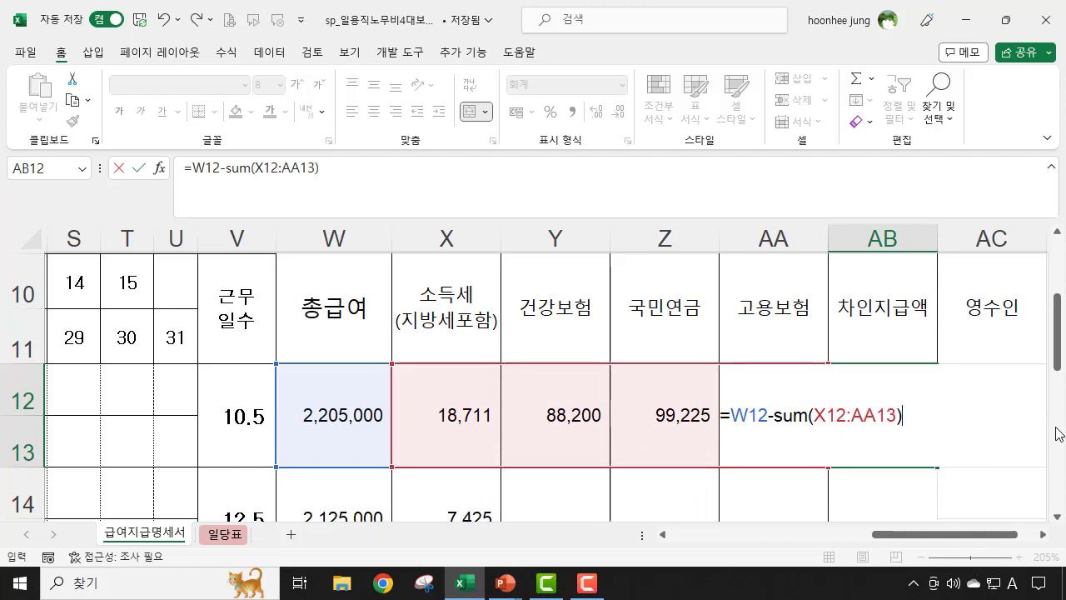
{"action": "key", "text": "Return"}
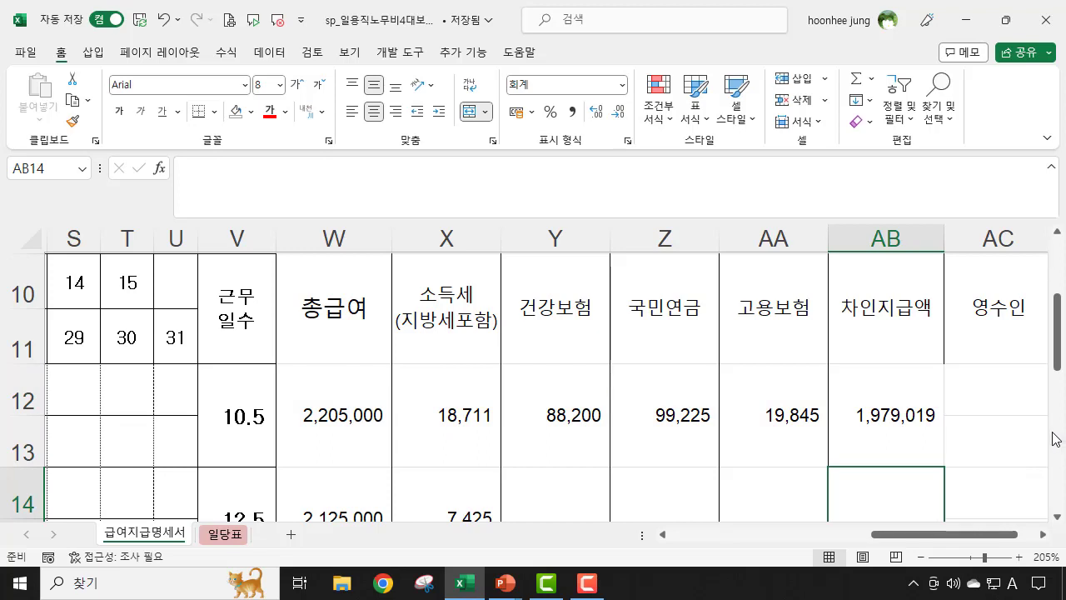
Round the first worker's 차인지급액 to the nearest ten by changing AB12 to =ROUND(W12-SUM(X12:AA13),-1)
{"action": "left_click", "coordinate": [915, 419]}
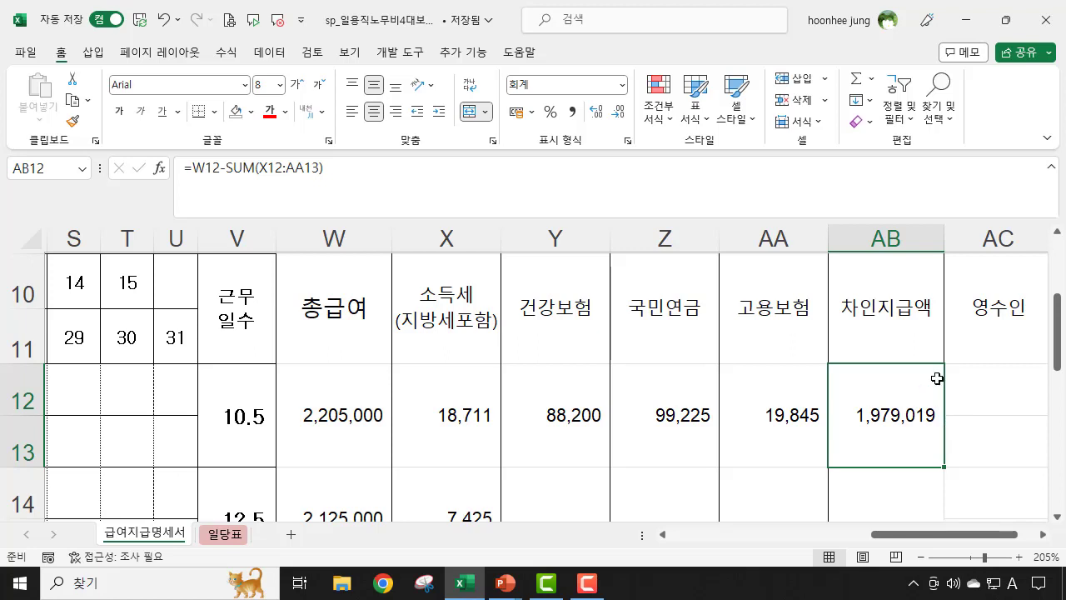
{"action": "left_click", "coordinate": [193, 169]}
{"action": "type", "text": "rou"}
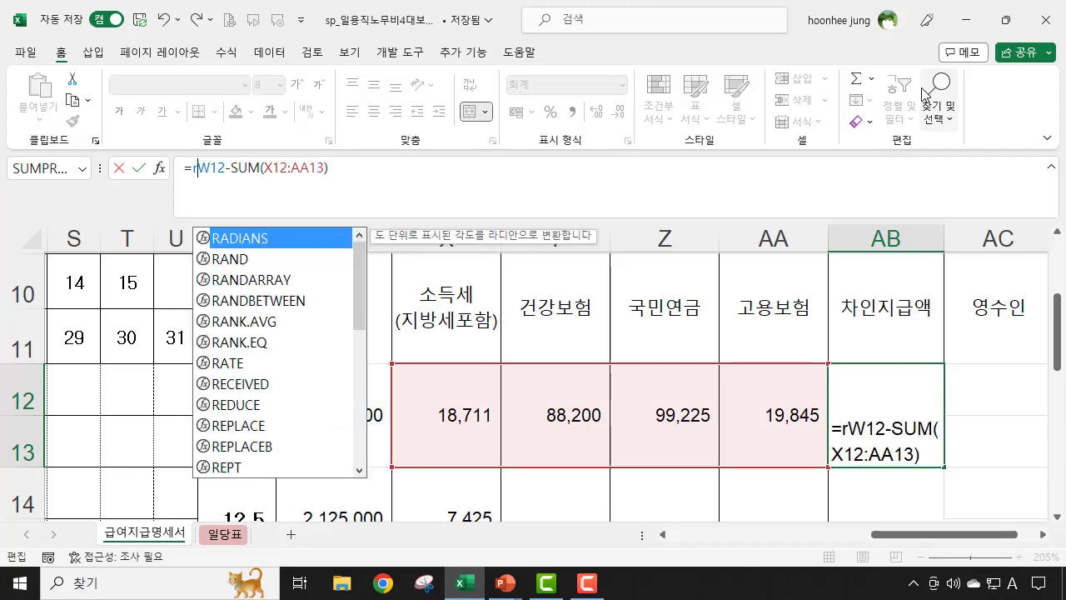
{"action": "type", "text": "m"}
{"action": "key", "text": "BackSpace"}
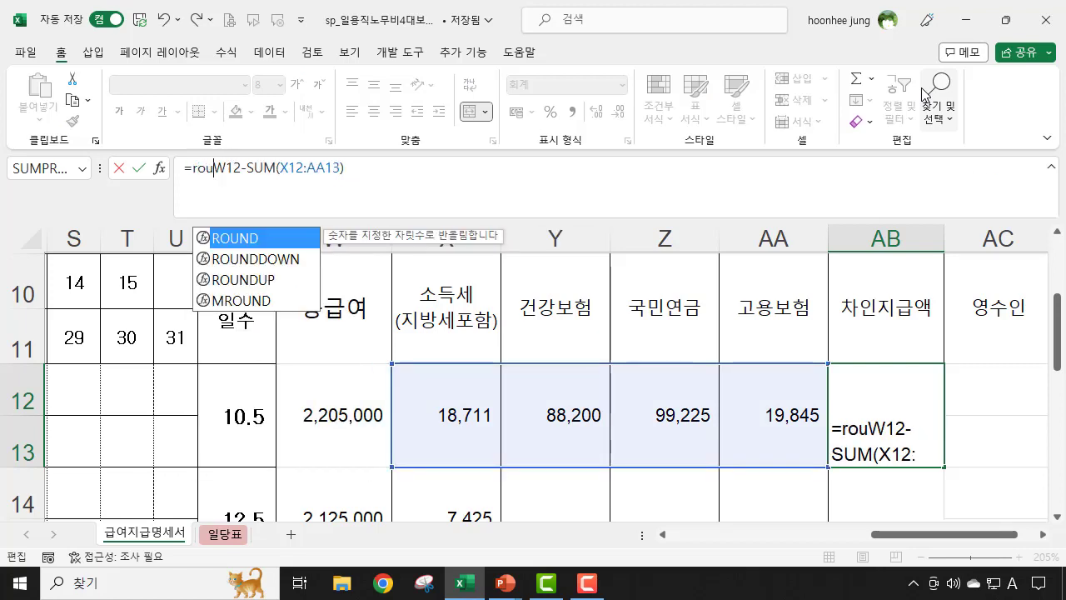
{"action": "type", "text": "nd"}
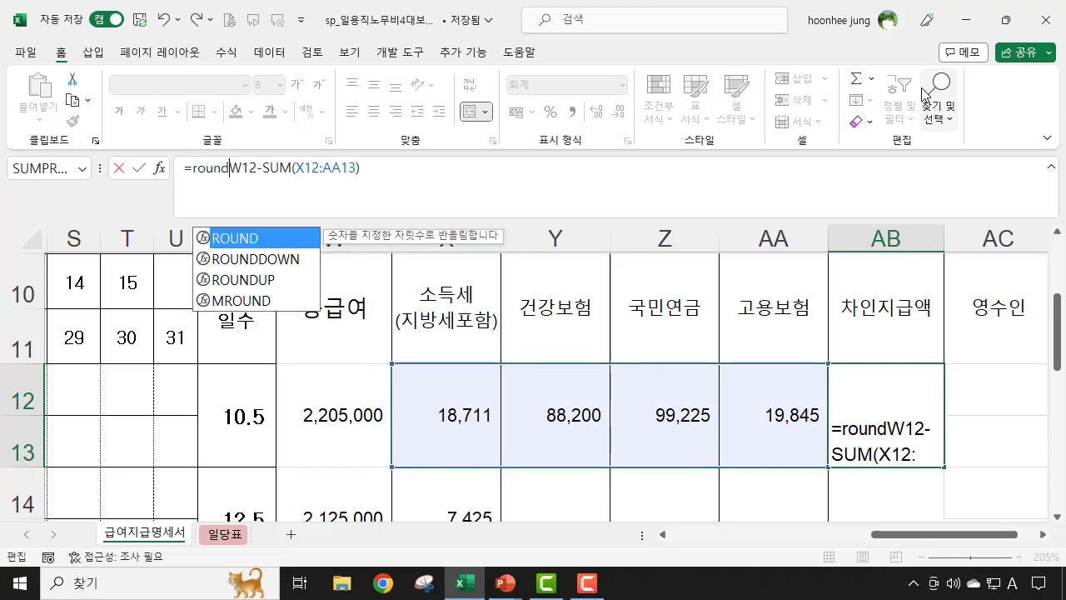
{"action": "type", "text": "("}
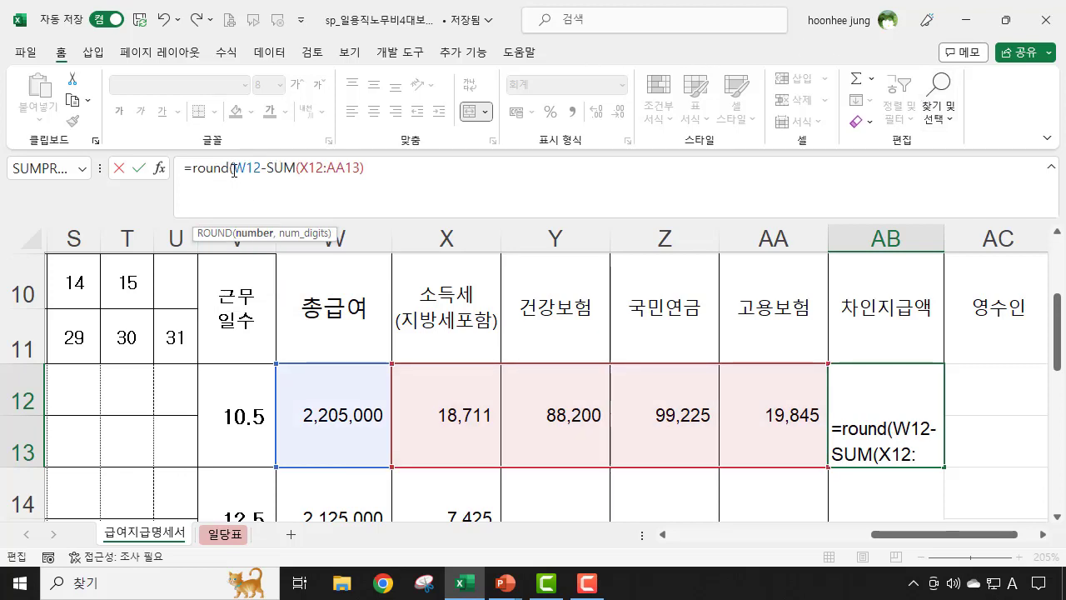
{"action": "left_click_drag", "start_coordinate": [234, 170], "coordinate": [364, 170]}
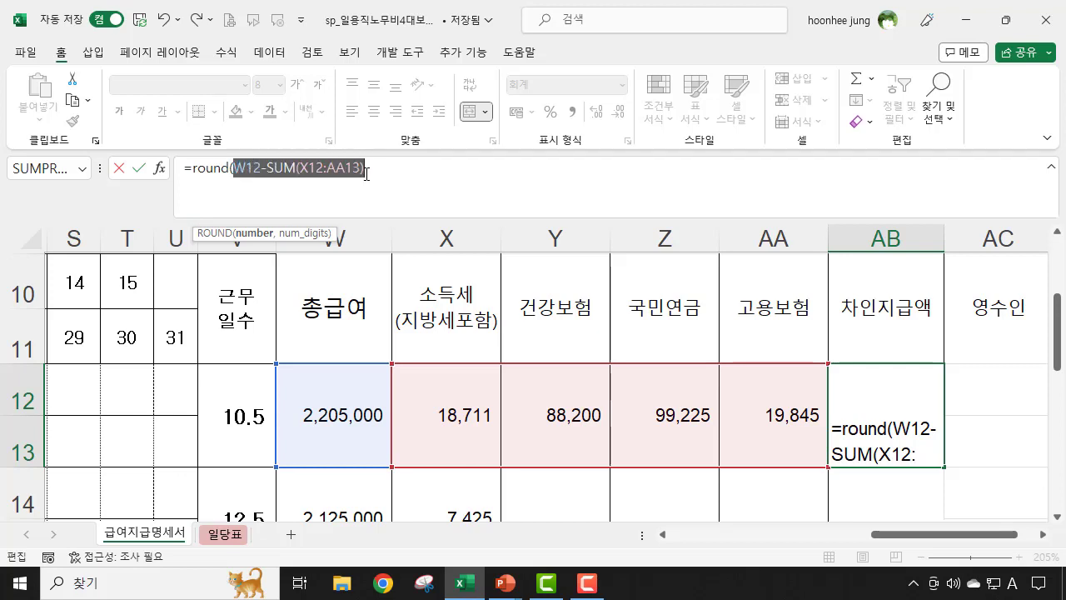
{"action": "left_click", "coordinate": [372, 170]}
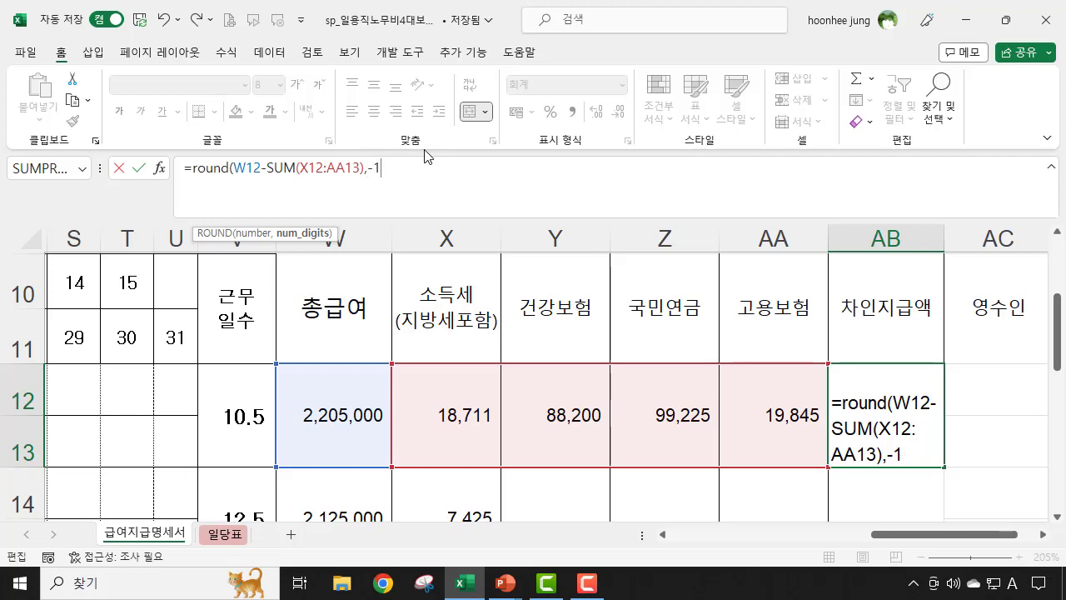
{"action": "type", "text": ")"}
{"action": "key", "text": "Return"}
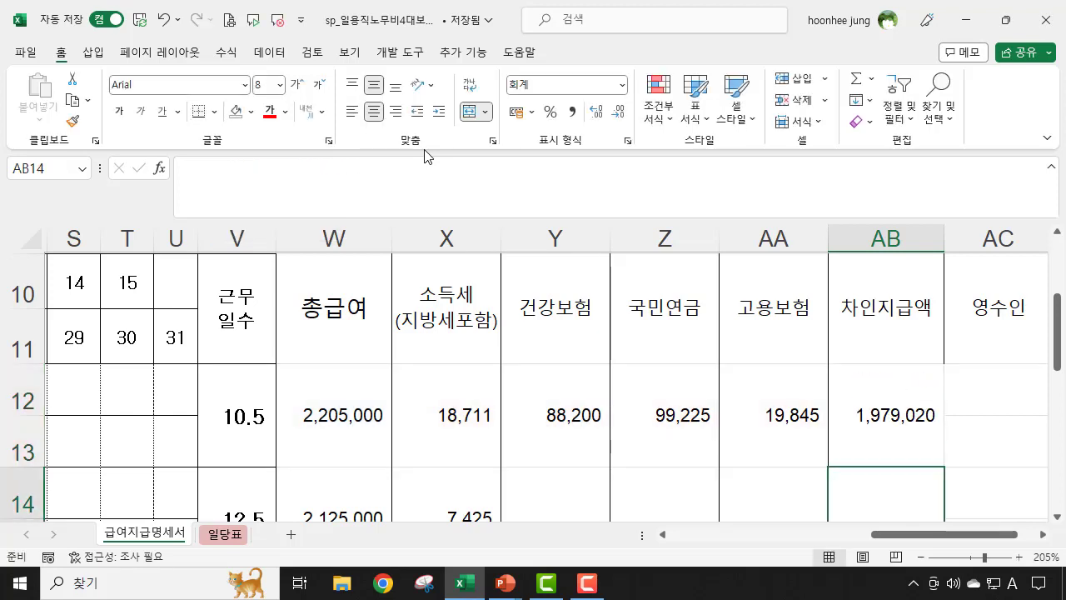
{"action": "left_click", "coordinate": [866, 420]}
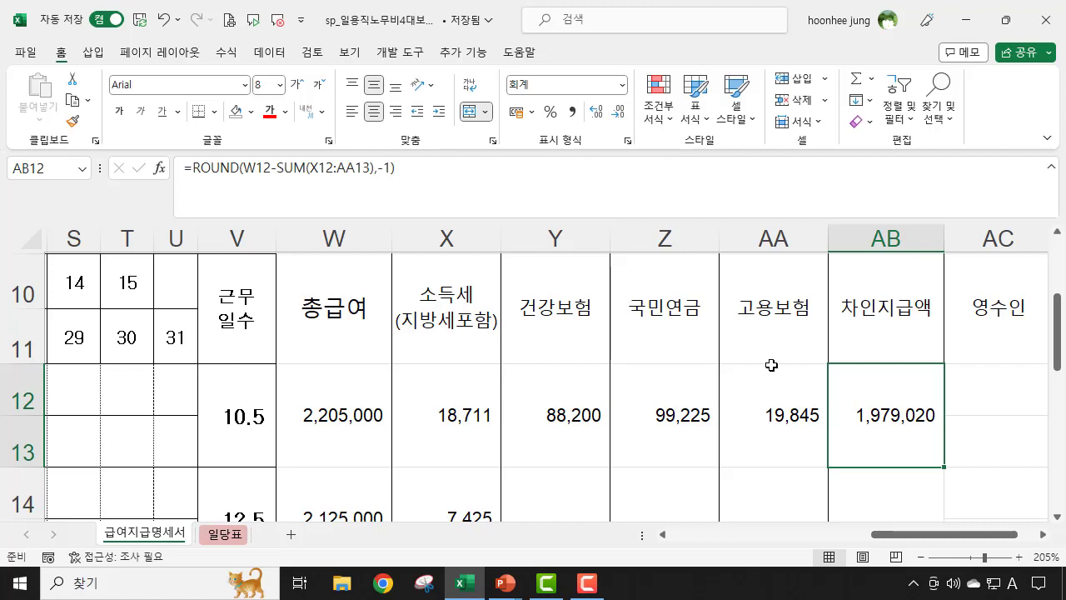
Fill the first worker's 건강보험, 국민연금, 고용보험 and 차인지급액 formulas in Y12:AB13 down to row 21 for the remaining workers
{"action": "left_click_drag", "start_coordinate": [533, 409], "coordinate": [873, 407]}
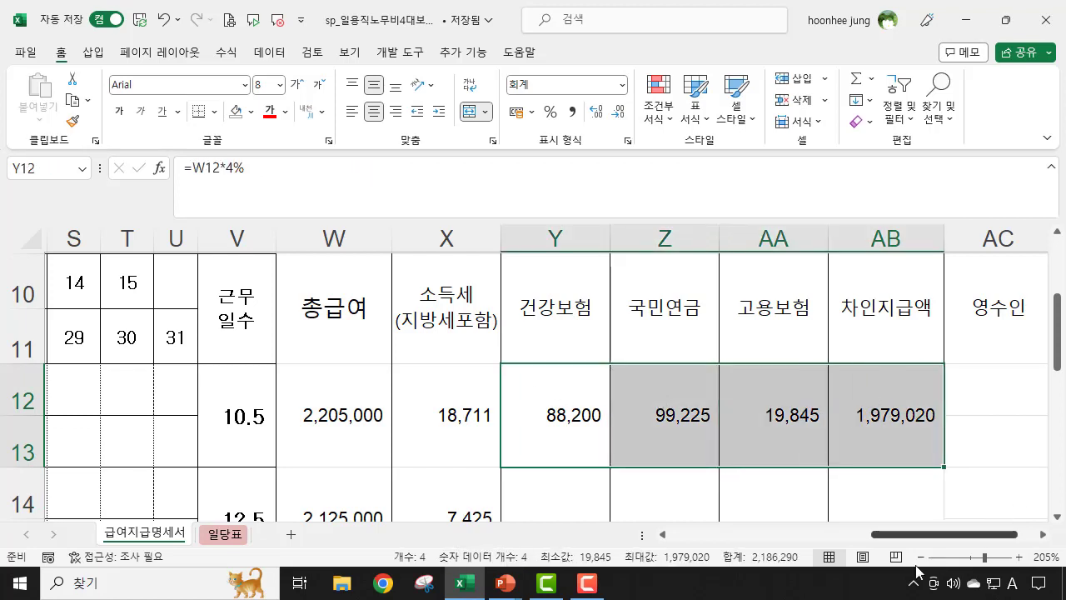
{"action": "scroll", "coordinate": [543, 431], "scroll_direction": "down", "scroll_amount": 1}
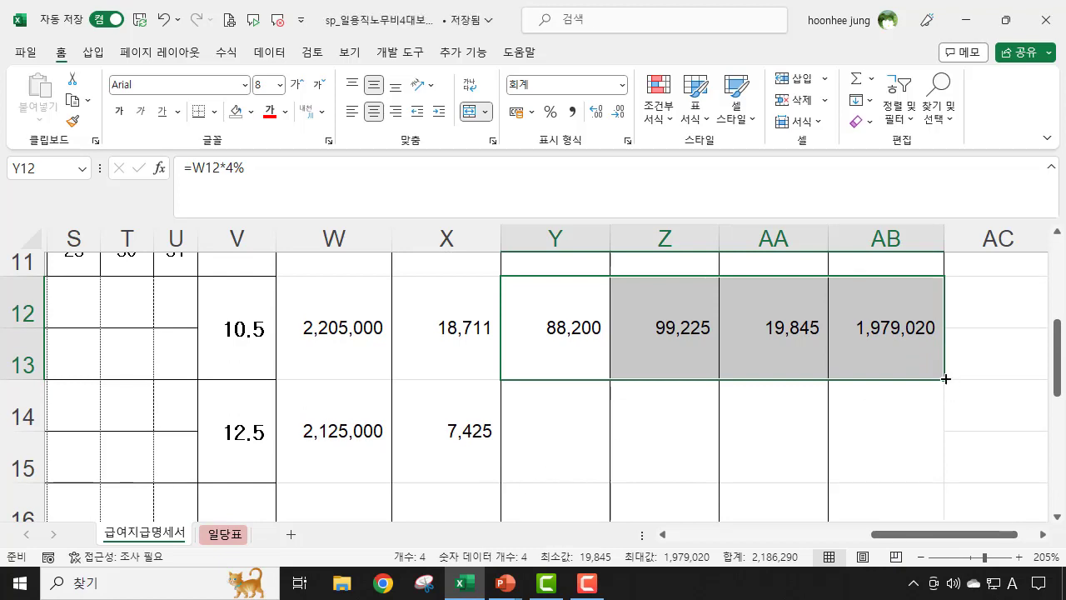
{"action": "left_click_drag", "start_coordinate": [946, 379], "coordinate": [931, 511]}
{"action": "left_click_drag", "start_coordinate": [937, 554], "coordinate": [941, 344]}
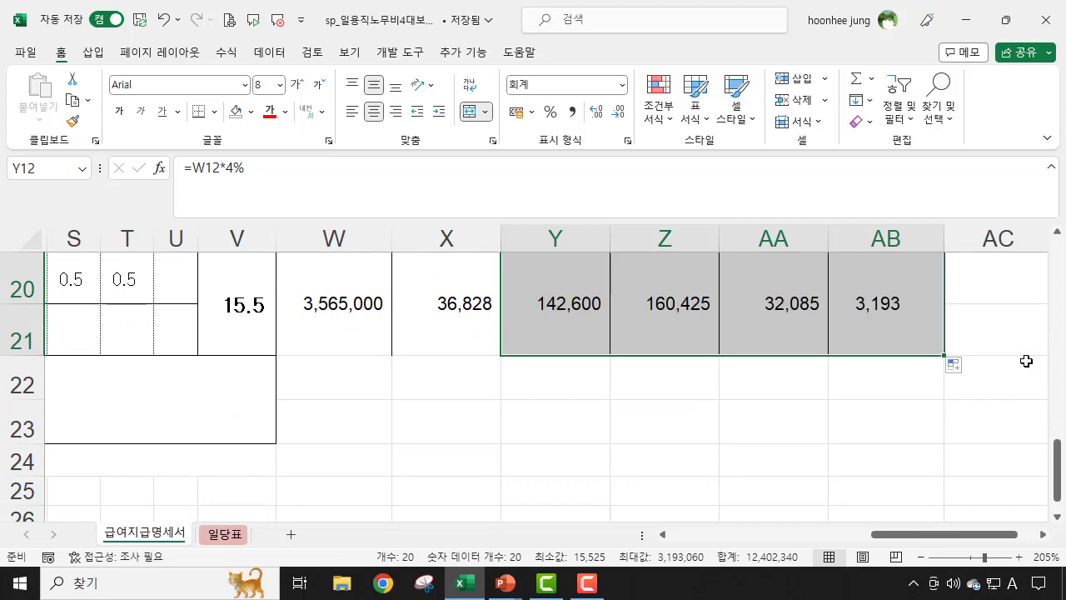
{"action": "left_click", "coordinate": [935, 459]}
{"action": "scroll", "coordinate": [936, 459], "scroll_direction": "up", "scroll_amount": 2}
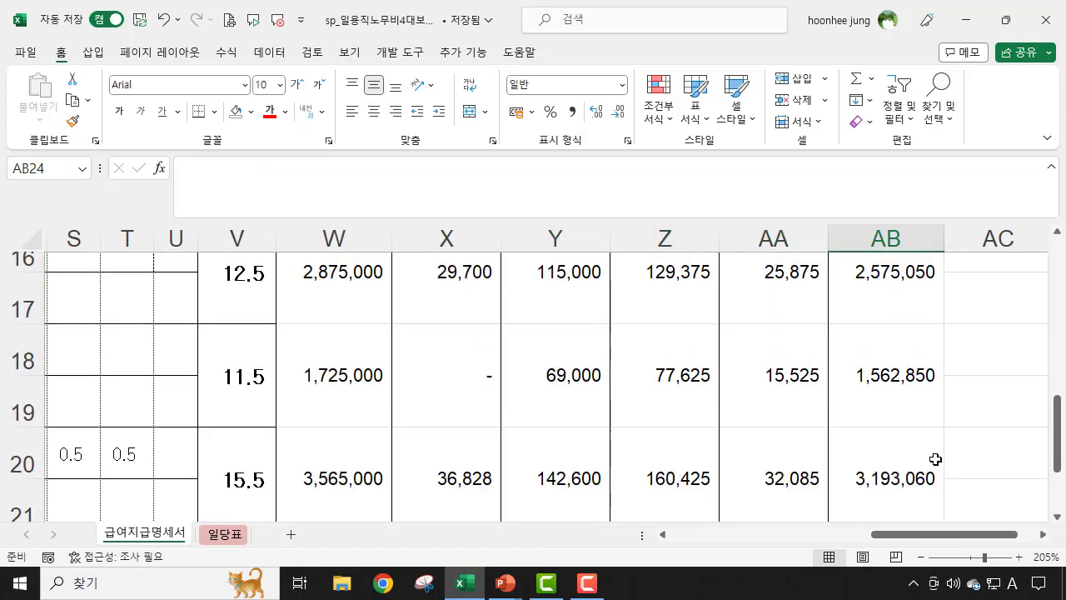
{"action": "scroll", "coordinate": [935, 459], "scroll_direction": "up", "scroll_amount": 2}
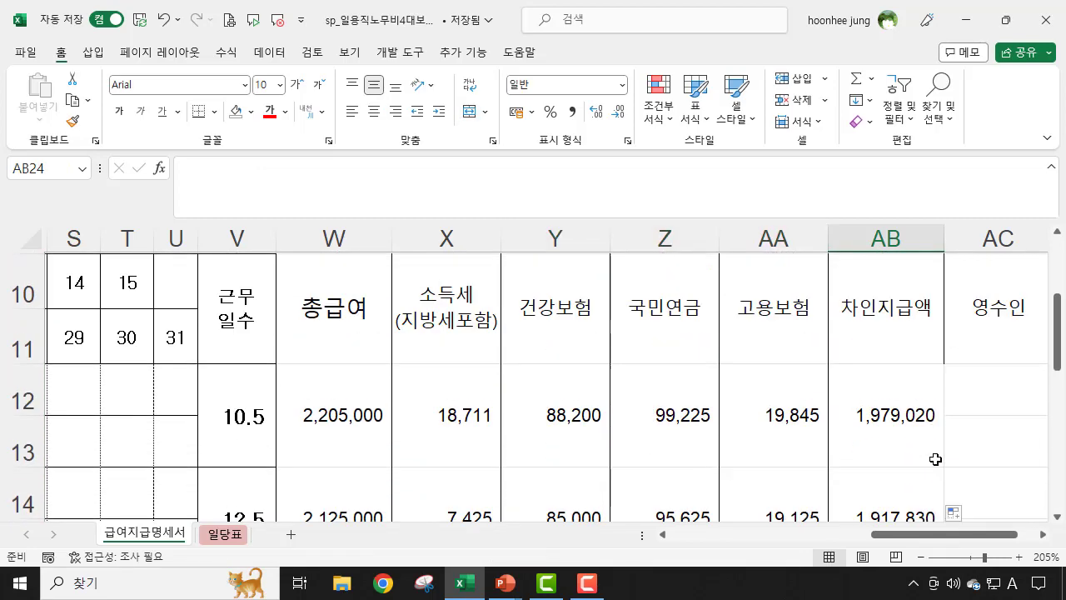
Set the 영수인 header in AC10 to vertical text orientation and narrow column AC
{"action": "left_click", "coordinate": [1002, 338]}
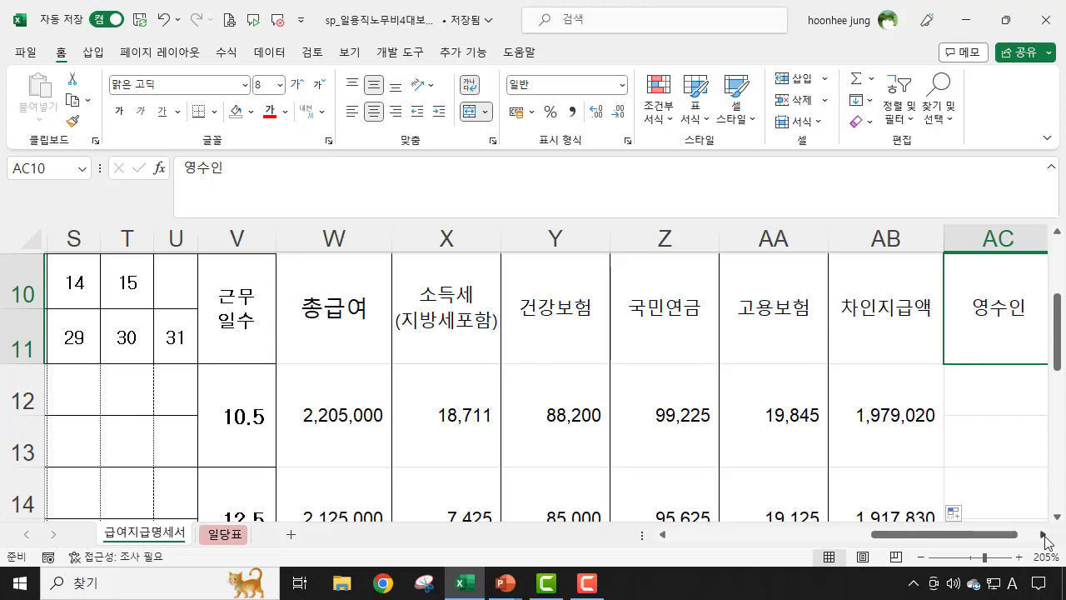
{"action": "left_click", "coordinate": [1043, 534]}
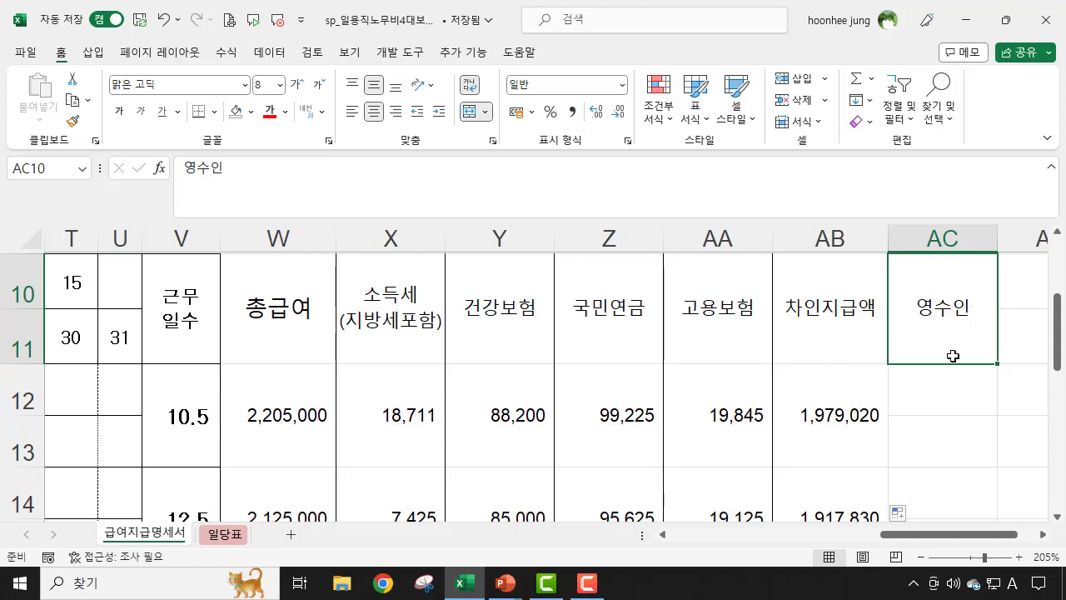
{"action": "key", "text": "ctrl+1"}
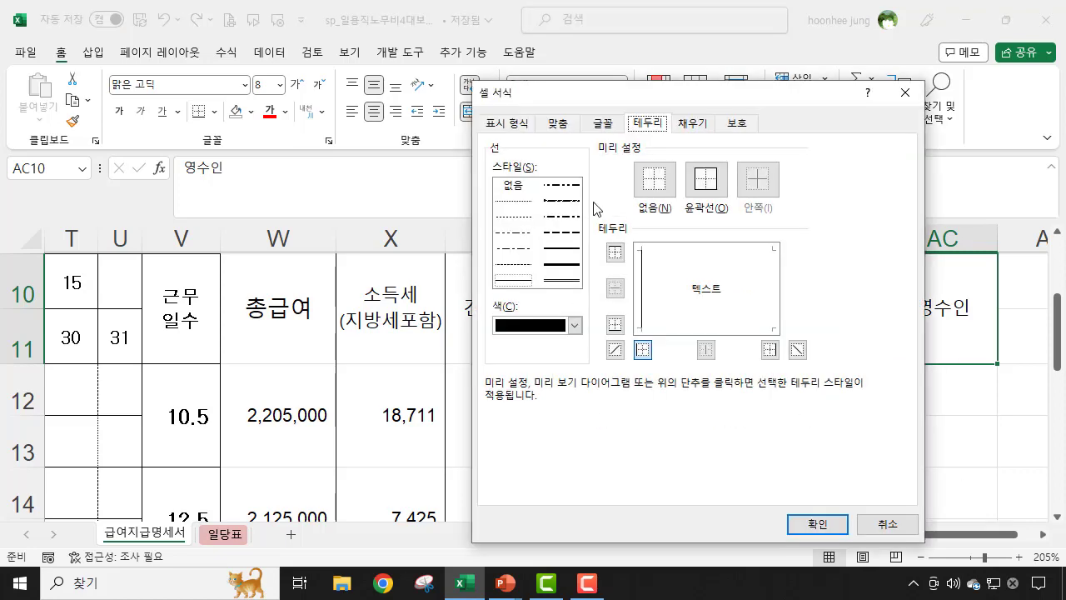
{"action": "left_click", "coordinate": [560, 124]}
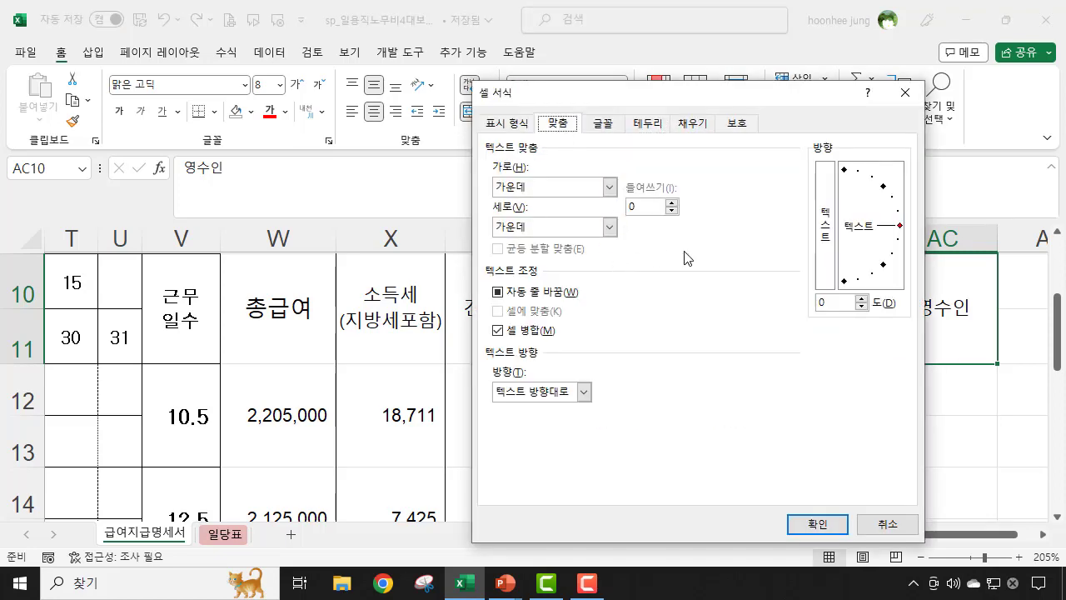
{"action": "left_click", "coordinate": [826, 238]}
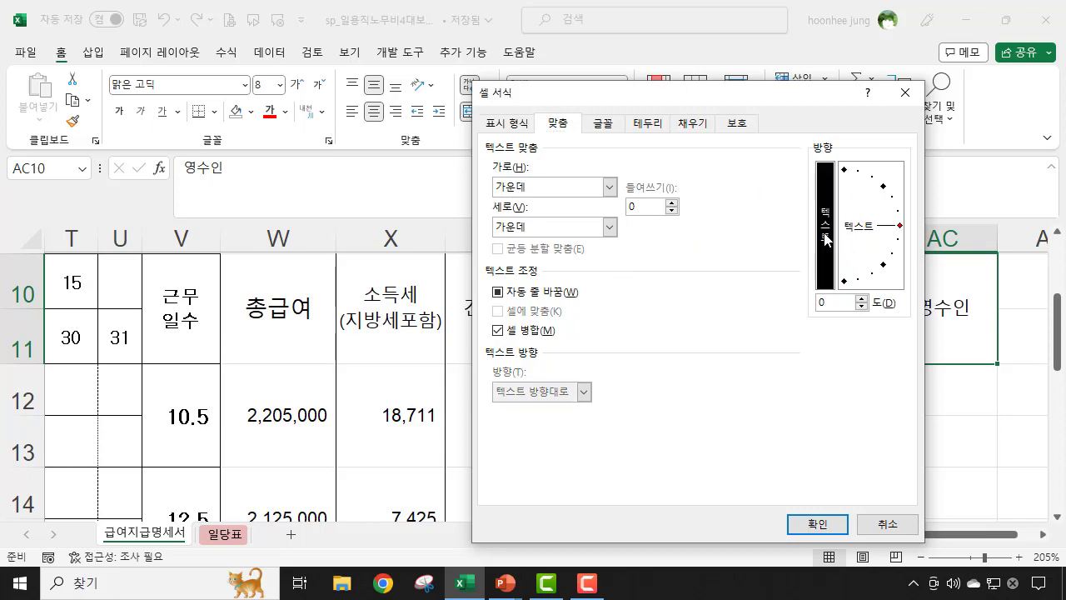
{"action": "left_click", "coordinate": [815, 527]}
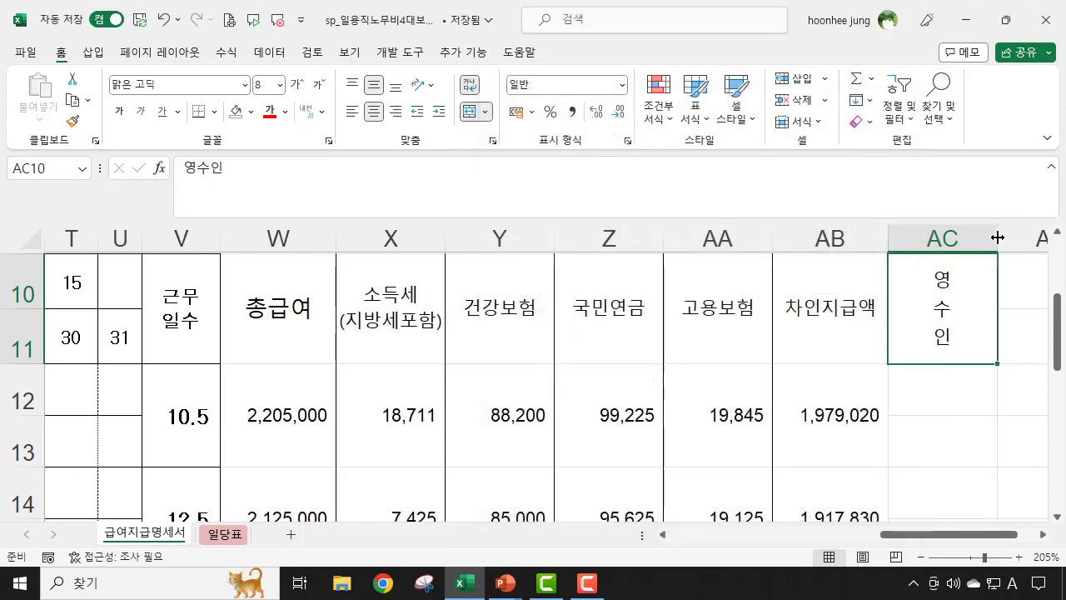
{"action": "left_click_drag", "start_coordinate": [997, 237], "coordinate": [969, 238]}
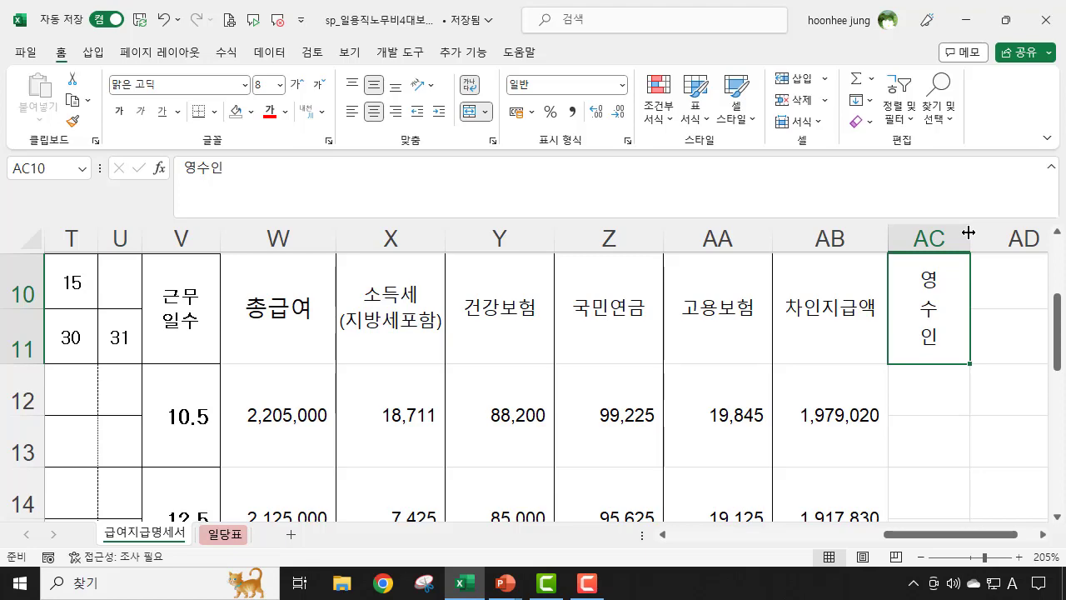
Merge and center the first worker's 영수인 cells AC12:AC13
{"action": "left_click", "coordinate": [948, 398]}
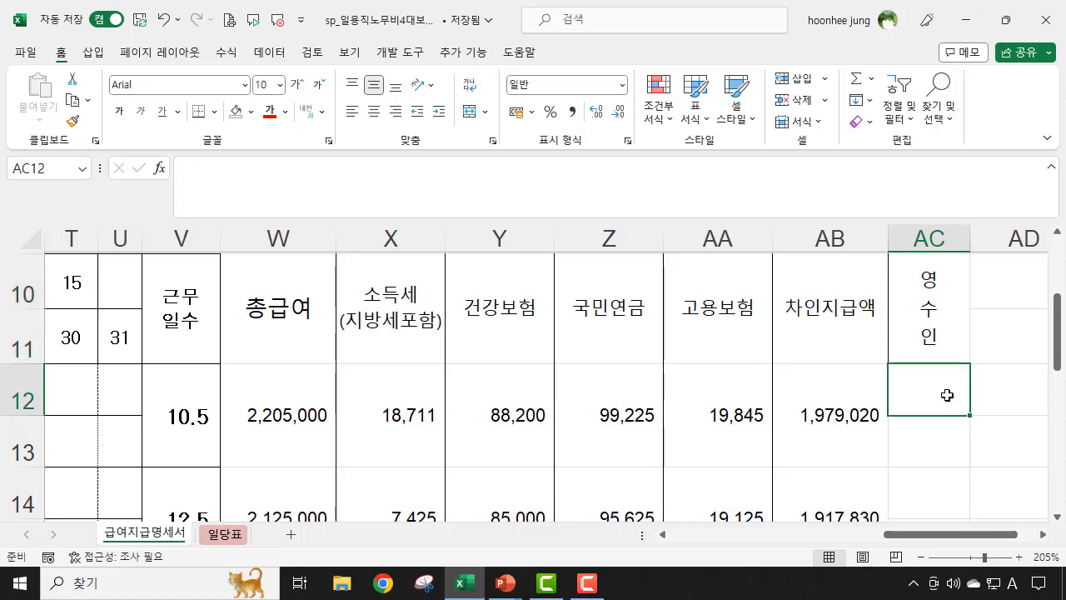
{"action": "scroll", "coordinate": [944, 414], "scroll_direction": "down", "scroll_amount": 2}
{"action": "scroll", "coordinate": [944, 419], "scroll_direction": "up", "scroll_amount": 2}
{"action": "left_click_drag", "start_coordinate": [934, 396], "coordinate": [932, 432]}
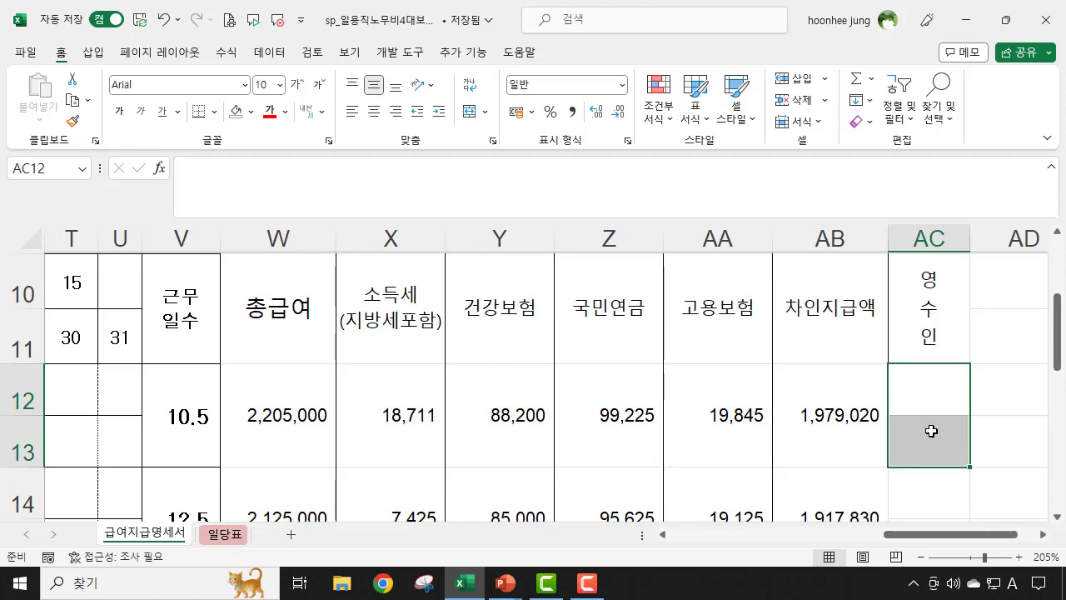
{"action": "left_click", "coordinate": [465, 113]}
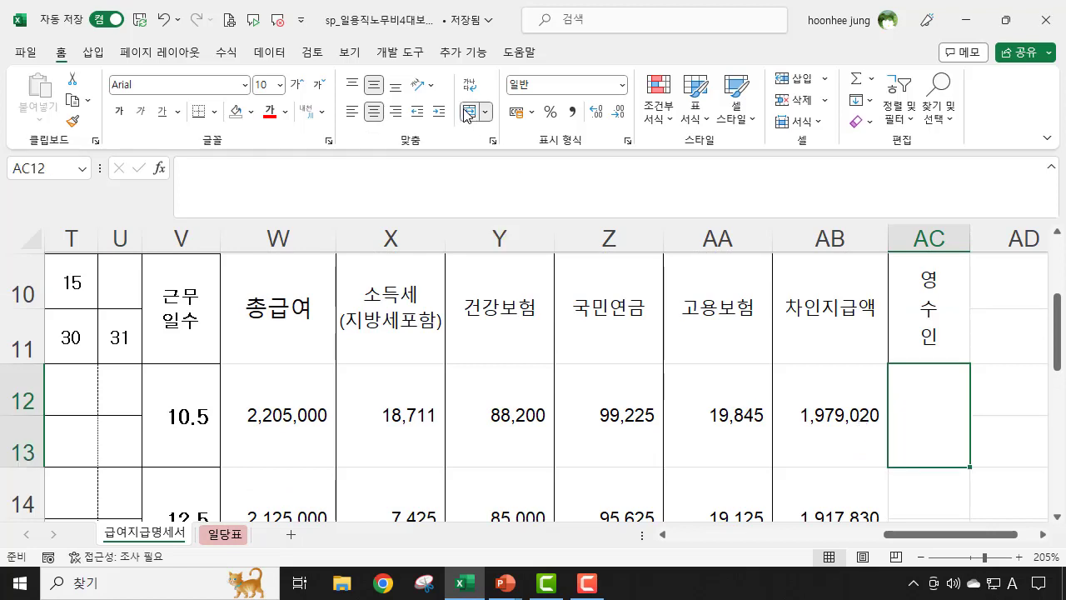
Copy the merged format of AC12 to the other workers' 영수인 cells in AC14:AC21 with Format Painter
{"action": "left_click", "coordinate": [73, 123]}
{"action": "scroll", "coordinate": [910, 493], "scroll_direction": "down", "scroll_amount": 1}
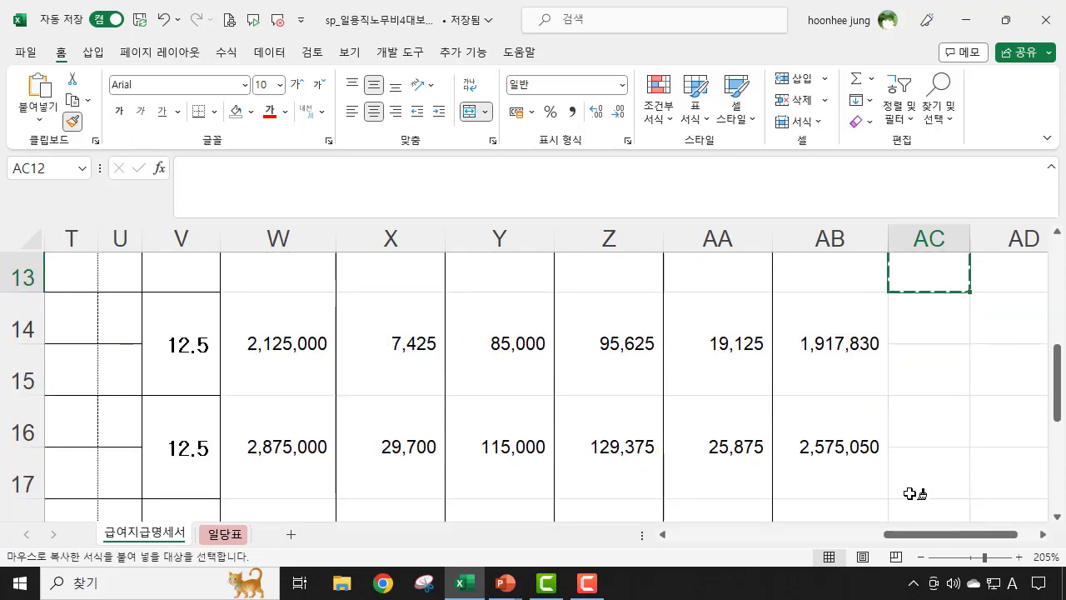
{"action": "left_click", "coordinate": [923, 338]}
{"action": "left_click", "coordinate": [932, 425]}
{"action": "scroll", "coordinate": [937, 433], "scroll_direction": "down", "scroll_amount": 1}
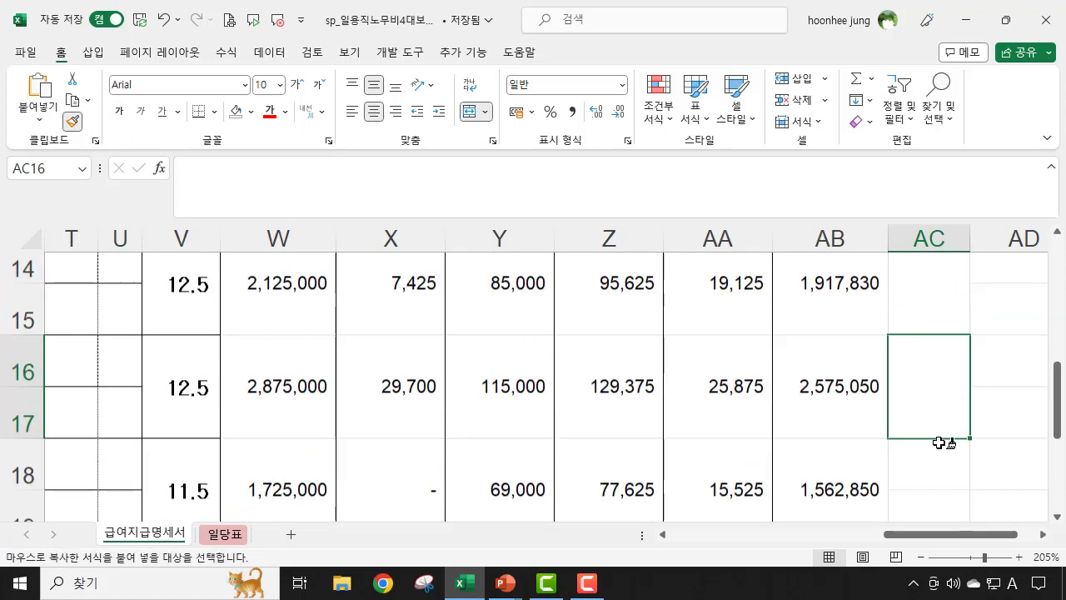
{"action": "scroll", "coordinate": [939, 442], "scroll_direction": "down", "scroll_amount": 1}
{"action": "left_click", "coordinate": [937, 366]}
{"action": "left_click", "coordinate": [933, 450]}
{"action": "scroll", "coordinate": [933, 453], "scroll_direction": "down", "scroll_amount": 1}
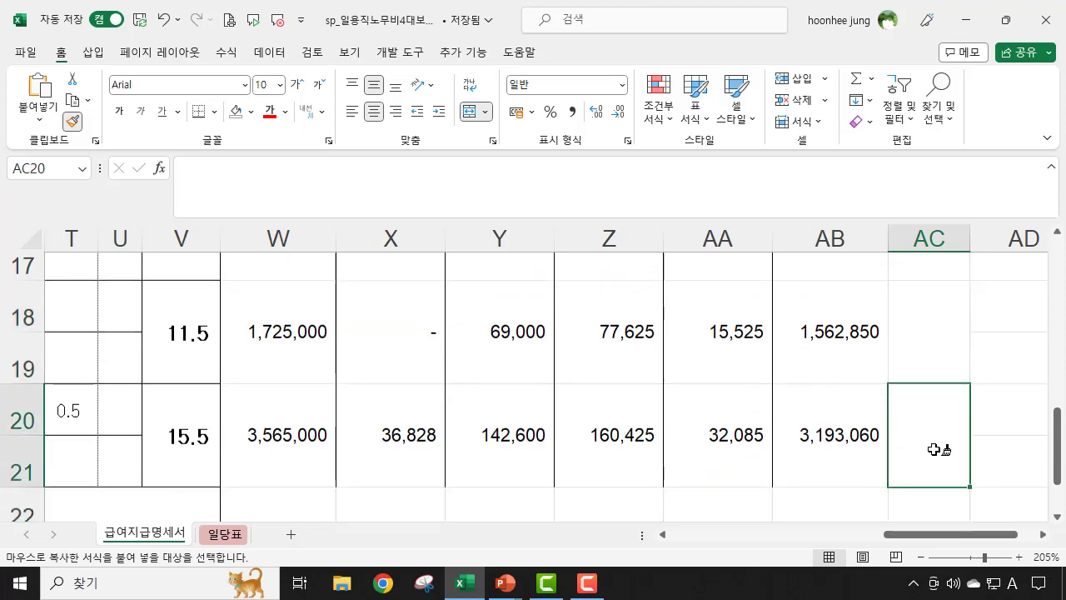
{"action": "scroll", "coordinate": [933, 450], "scroll_direction": "down", "scroll_amount": 1}
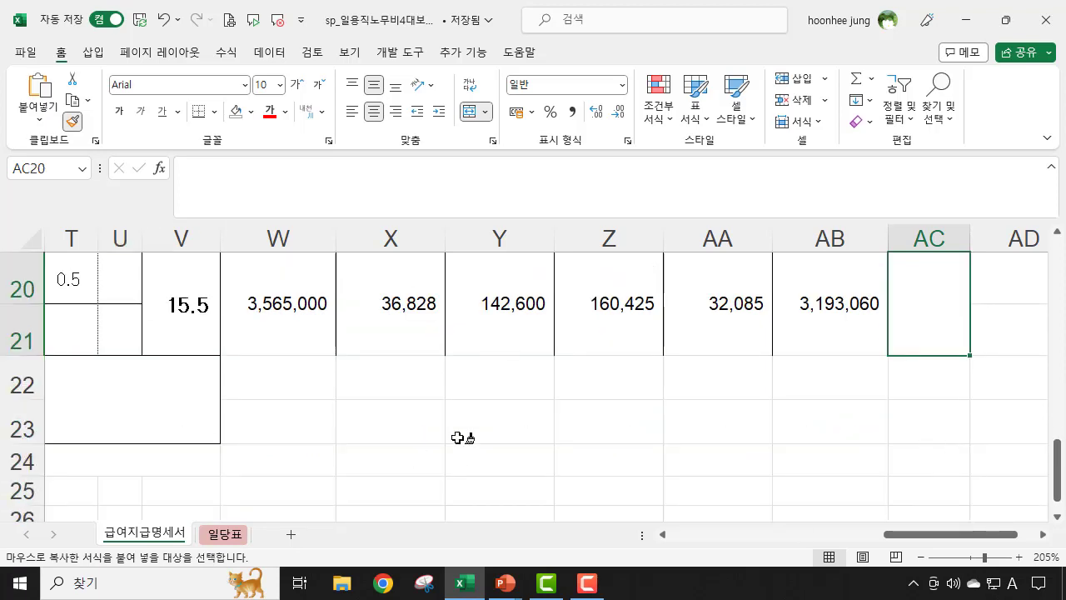
{"action": "key", "text": "Escape"}
{"action": "left_click", "coordinate": [274, 385]}
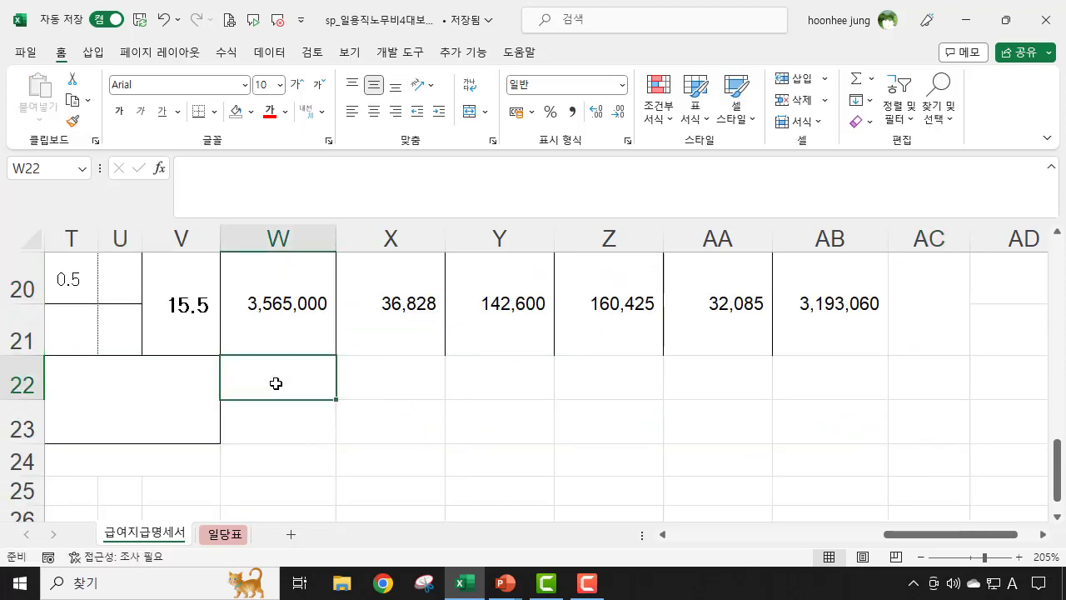
{"action": "left_click_drag", "start_coordinate": [276, 383], "coordinate": [499, 382]}
{"action": "scroll", "coordinate": [638, 476], "scroll_direction": "up", "scroll_amount": 3}
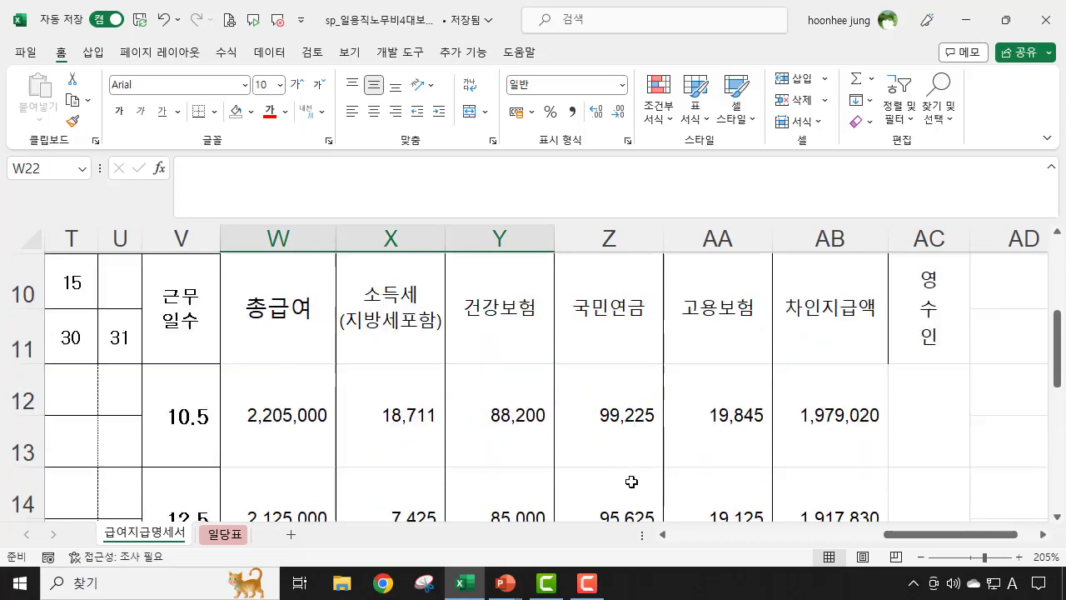
{"action": "scroll", "coordinate": [632, 482], "scroll_direction": "down", "scroll_amount": 4}
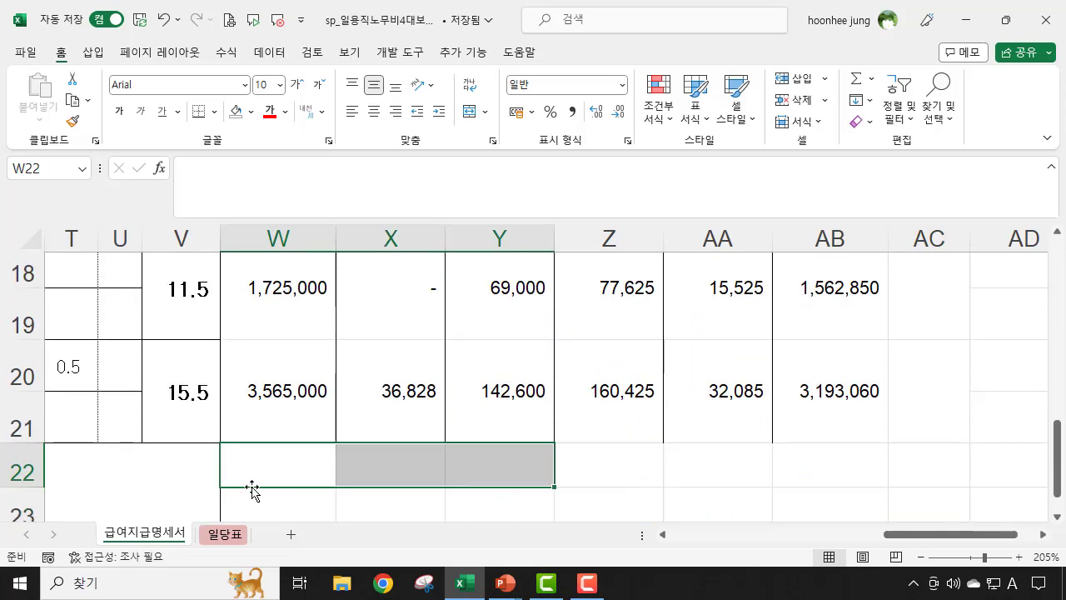
{"action": "left_click", "coordinate": [262, 459]}
{"action": "left_click", "coordinate": [259, 502]}
{"action": "scroll", "coordinate": [324, 497], "scroll_direction": "down", "scroll_amount": 1}
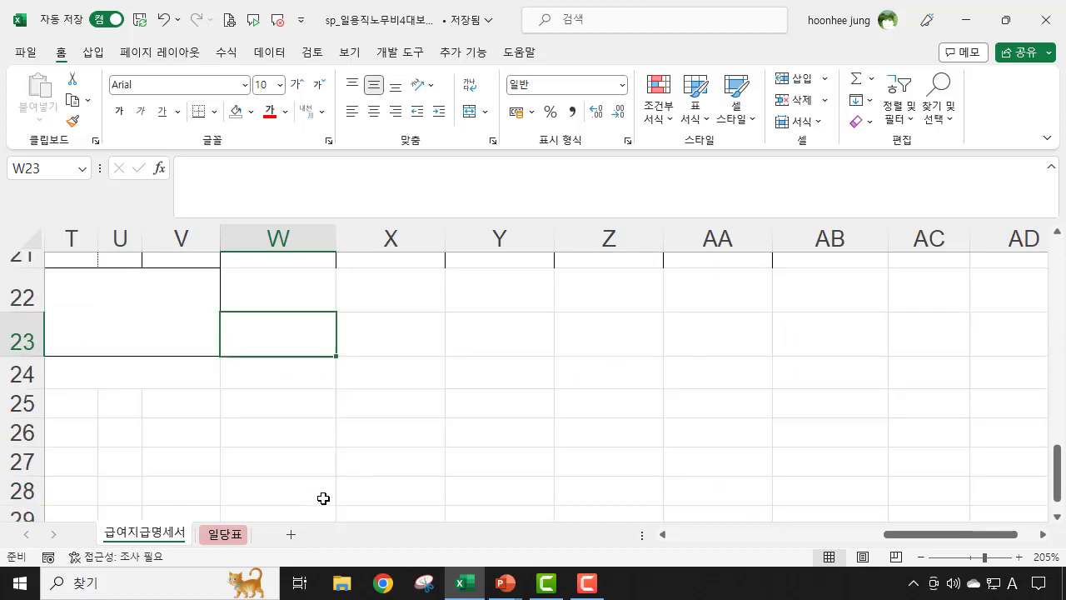
{"action": "scroll", "coordinate": [333, 398], "scroll_direction": "up", "scroll_amount": 1}
{"action": "scroll", "coordinate": [173, 387], "scroll_direction": "down", "scroll_amount": 1}
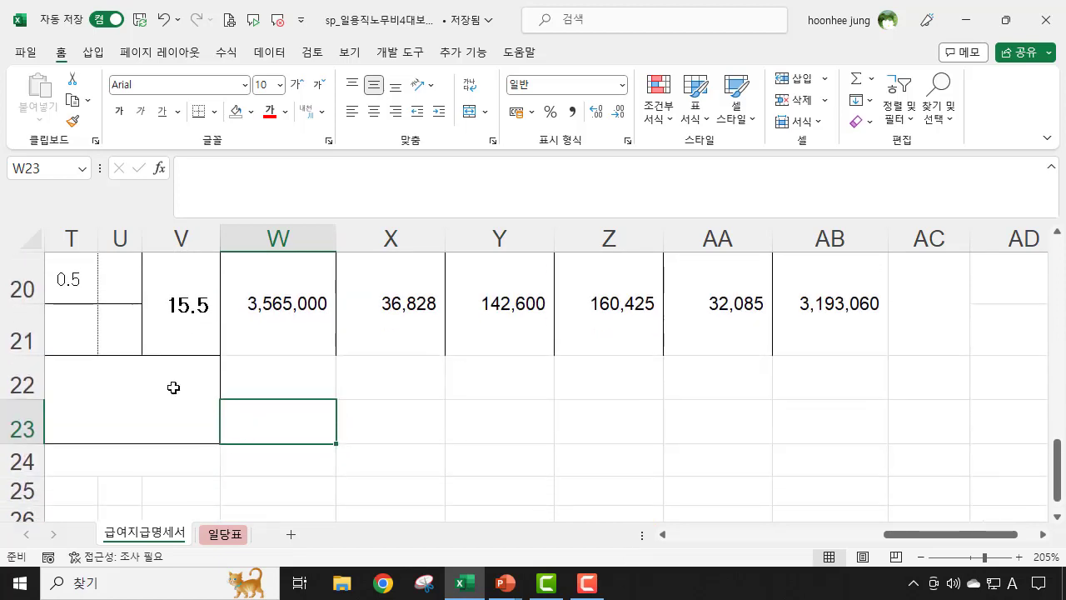
{"action": "left_click_drag", "start_coordinate": [283, 372], "coordinate": [283, 409]}
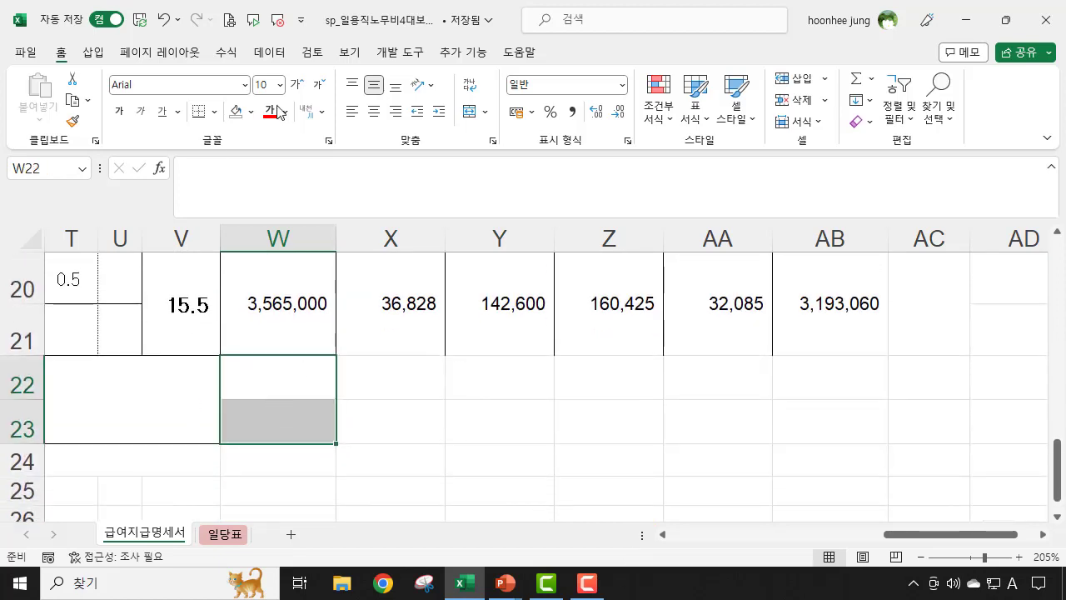
{"action": "left_click", "coordinate": [73, 123]}
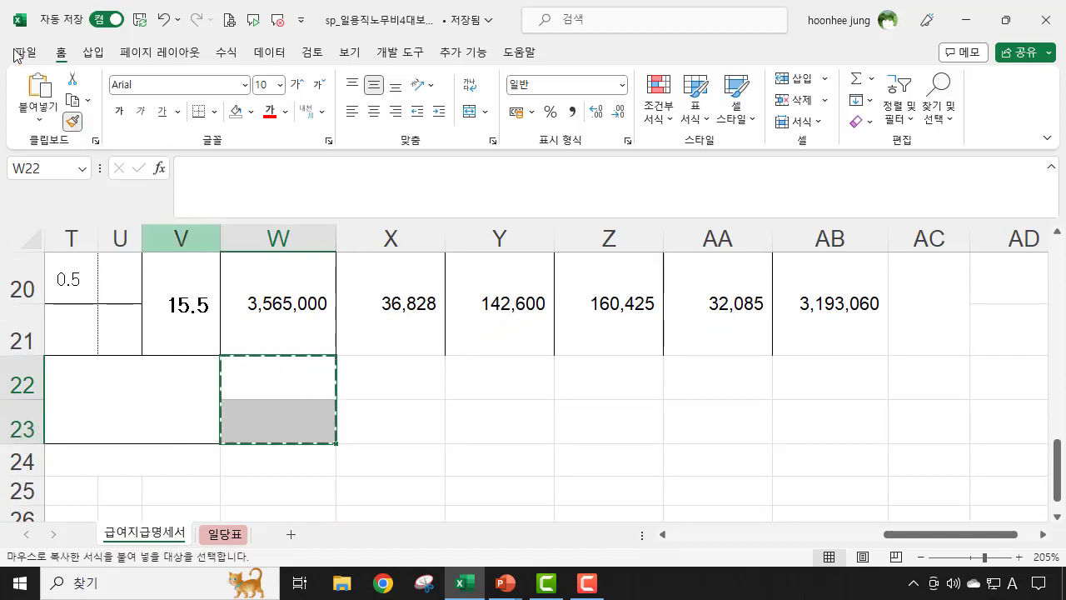
{"action": "key", "text": "Escape"}
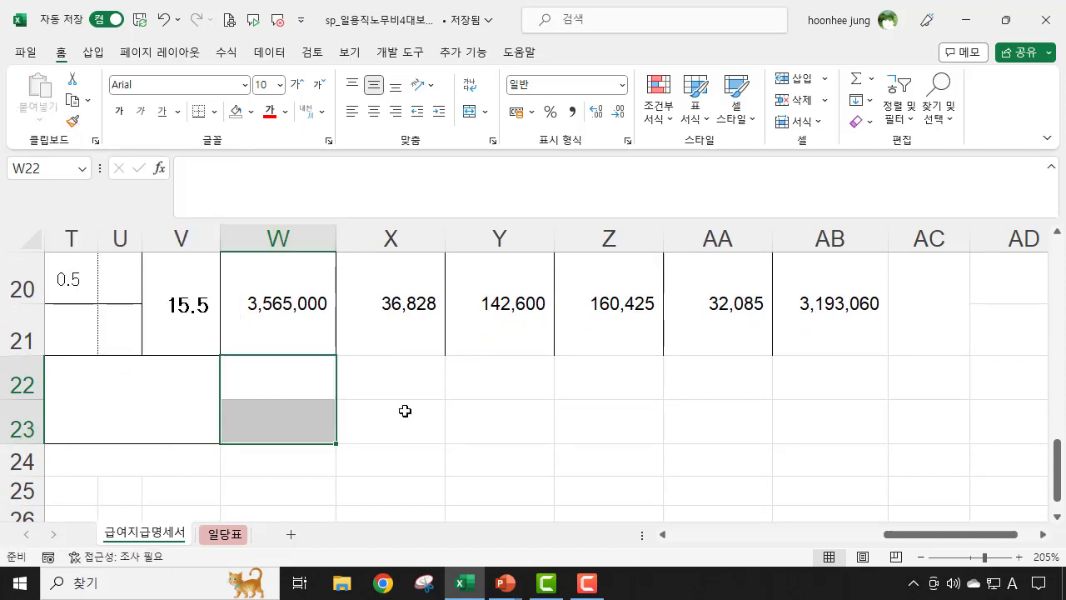
{"action": "left_click", "coordinate": [399, 421]}
Merge and center cells W22:W23 below the last worker's 총급여
{"action": "left_click", "coordinate": [283, 377]}
{"action": "left_click_drag", "start_coordinate": [283, 377], "coordinate": [278, 411]}
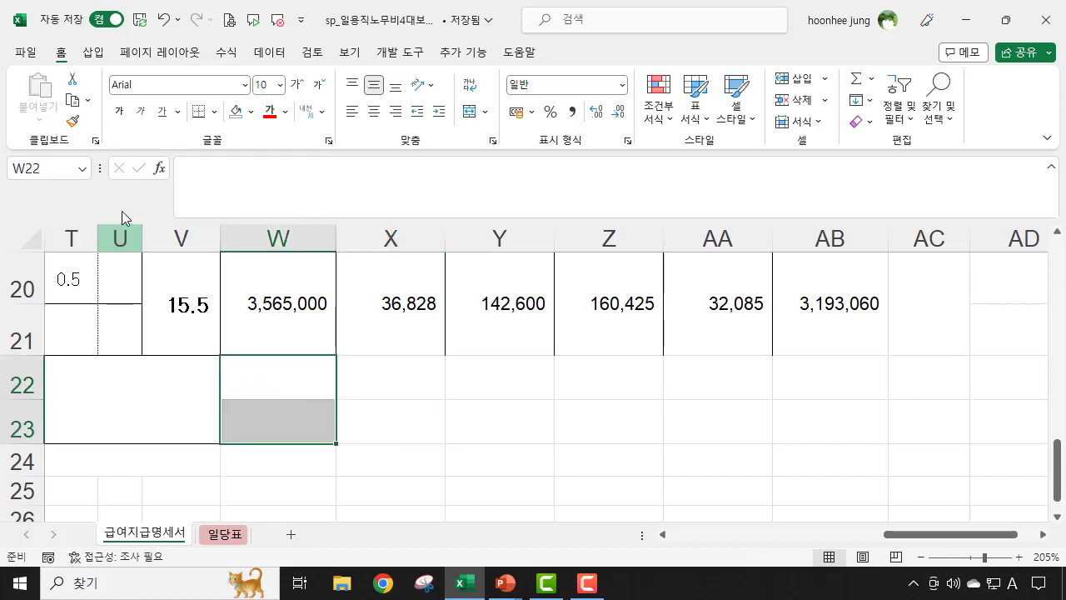
{"action": "left_click", "coordinate": [471, 112]}
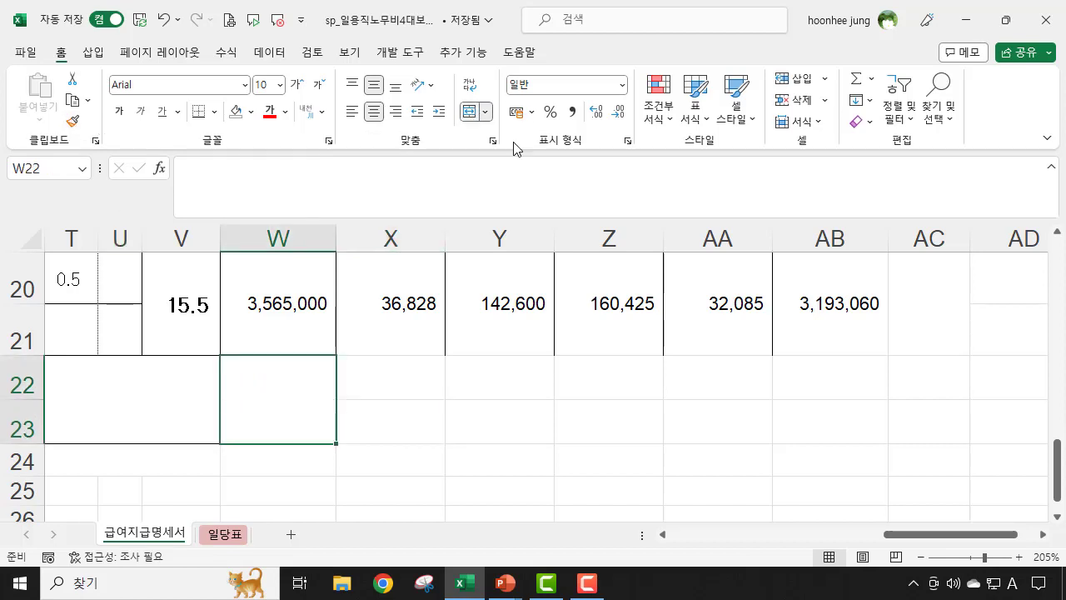
Copy the merged format of W22 to each column from X to AB in rows 22 and 23 with Format Painter
{"action": "double_click", "coordinate": [73, 125]}
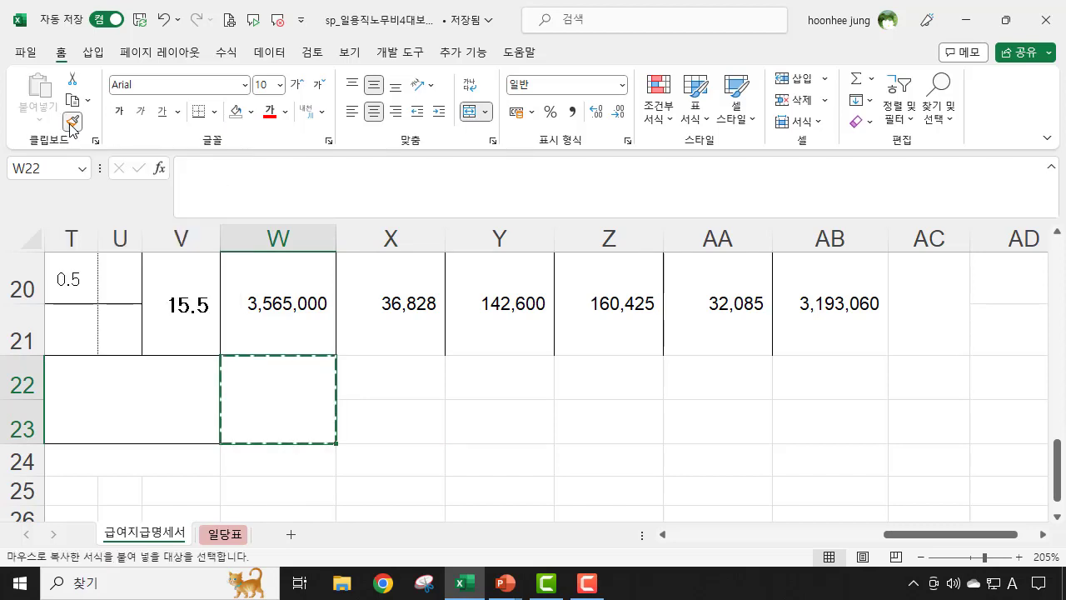
{"action": "left_click", "coordinate": [391, 382]}
{"action": "left_click", "coordinate": [498, 381]}
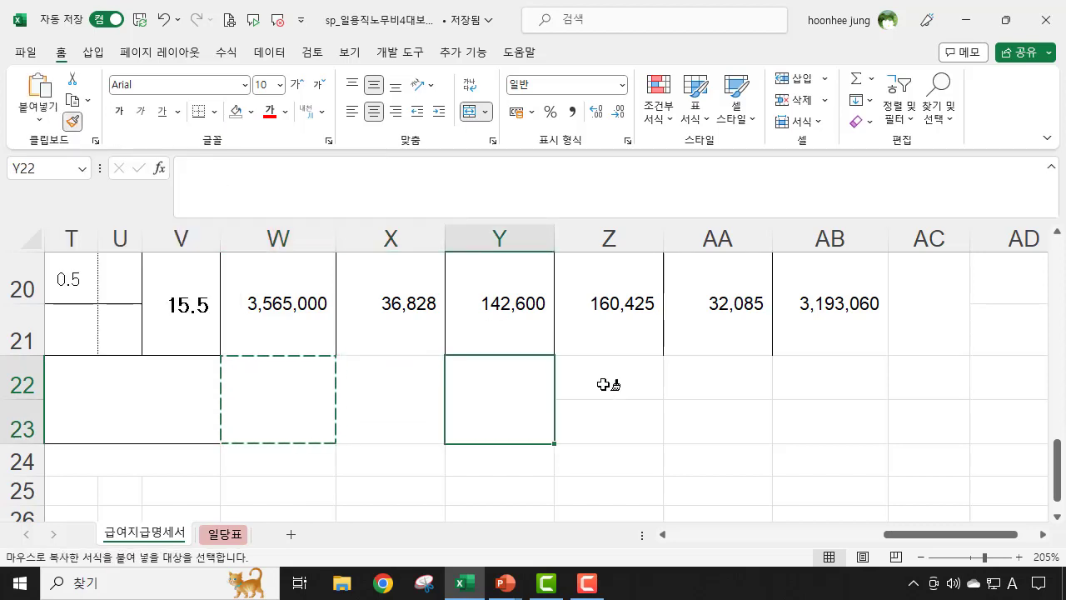
{"action": "left_click", "coordinate": [616, 380]}
{"action": "left_click", "coordinate": [722, 375]}
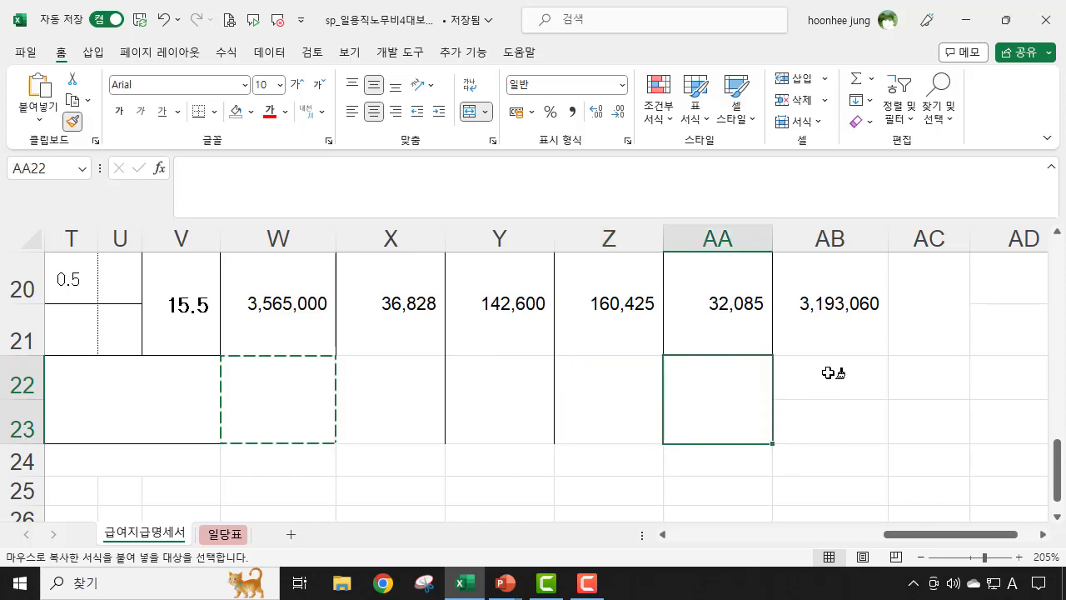
{"action": "left_click", "coordinate": [837, 382]}
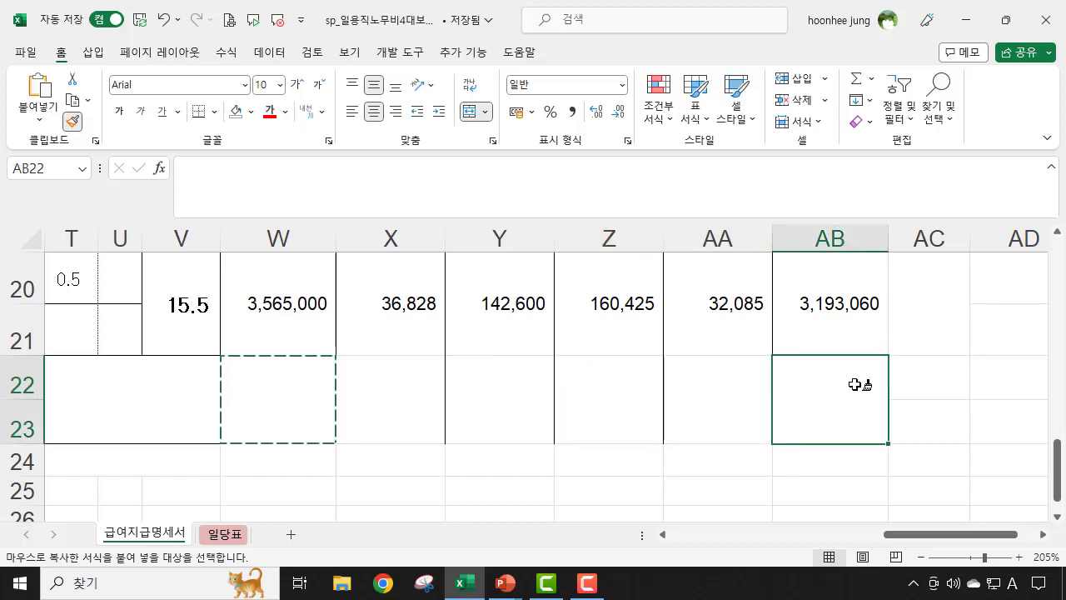
{"action": "key", "text": "Escape"}
Enter the formula =SUM(W12:W21) in the merged total cell W22
{"action": "left_click", "coordinate": [288, 407]}
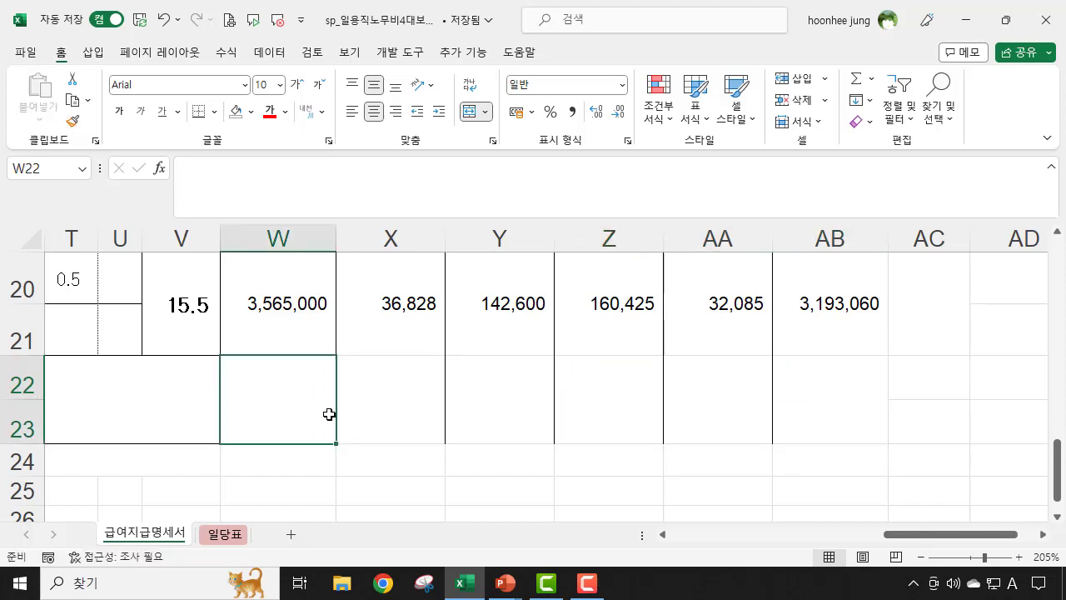
{"action": "type", "text": "=sum"}
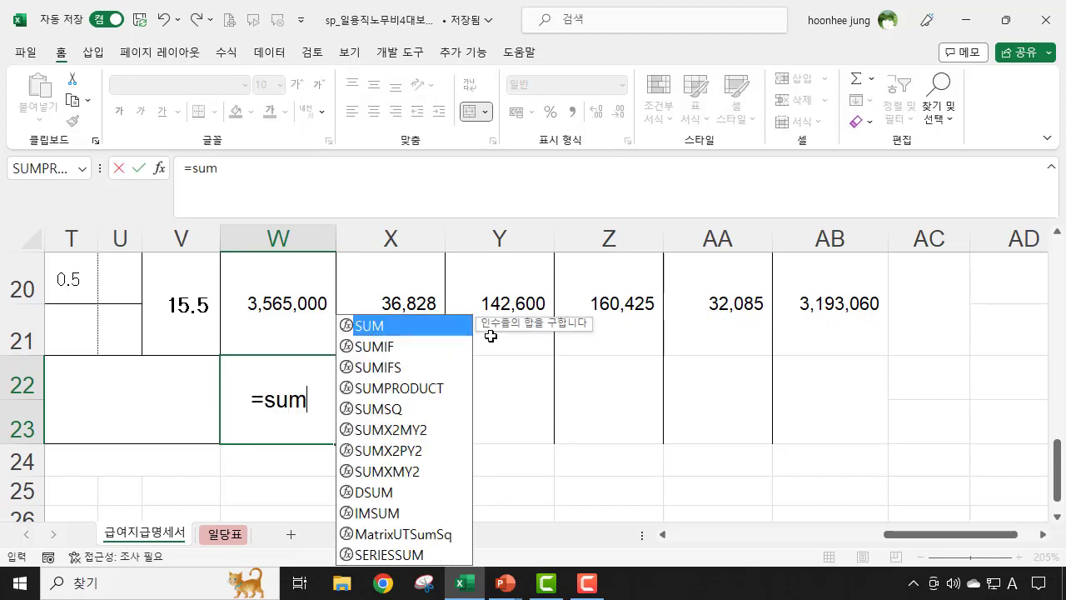
{"action": "type", "text": "("}
{"action": "scroll", "coordinate": [246, 391], "scroll_direction": "up", "scroll_amount": 5}
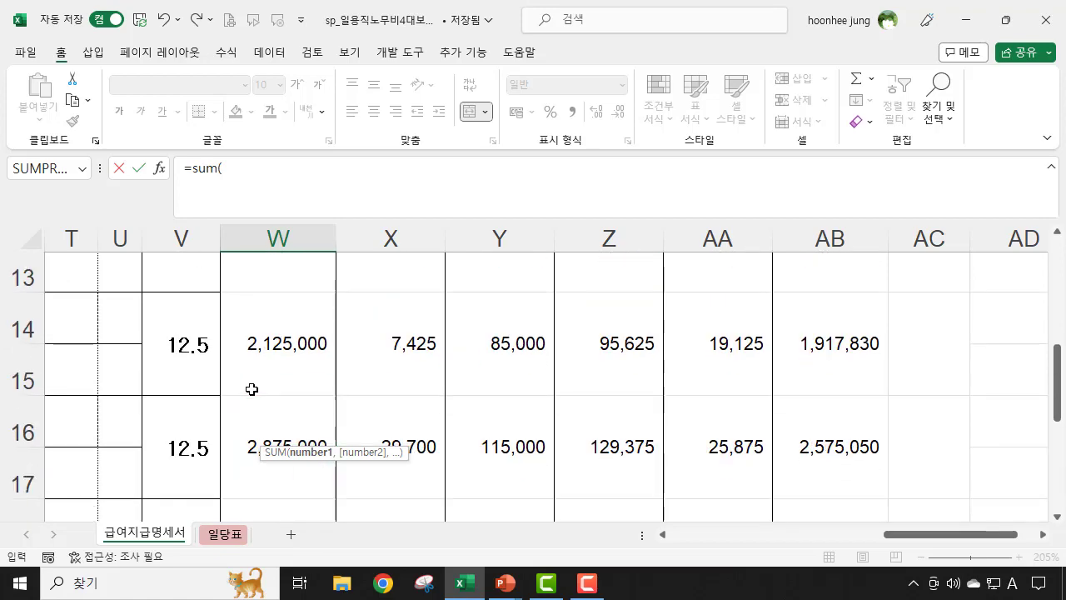
{"action": "scroll", "coordinate": [329, 391], "scroll_direction": "down", "scroll_amount": 2}
{"action": "scroll", "coordinate": [300, 325], "scroll_direction": "up", "scroll_amount": 2}
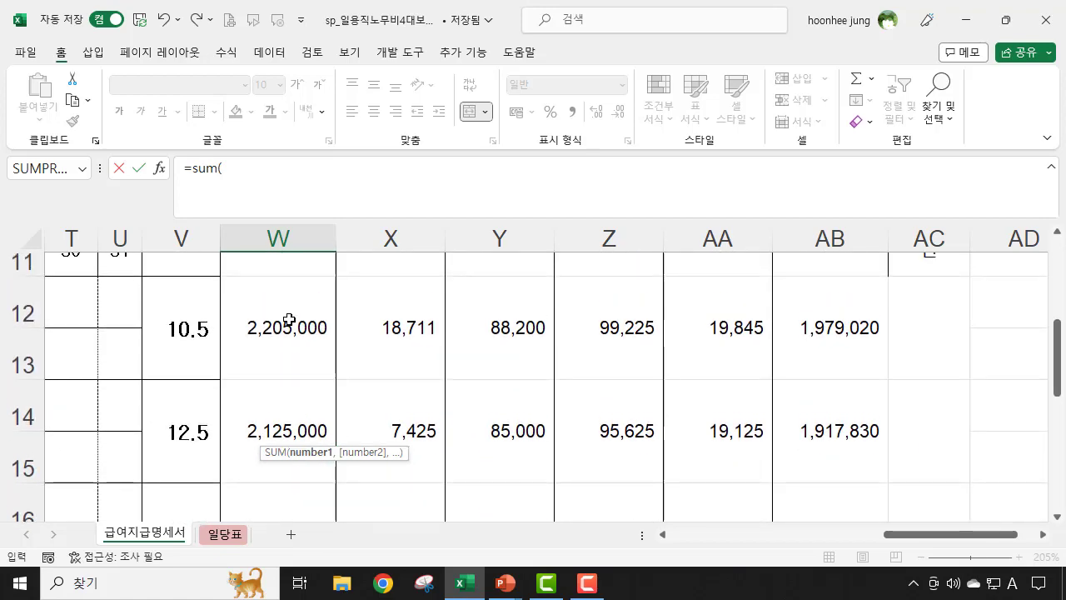
{"action": "left_click_drag", "start_coordinate": [288, 319], "coordinate": [260, 410]}
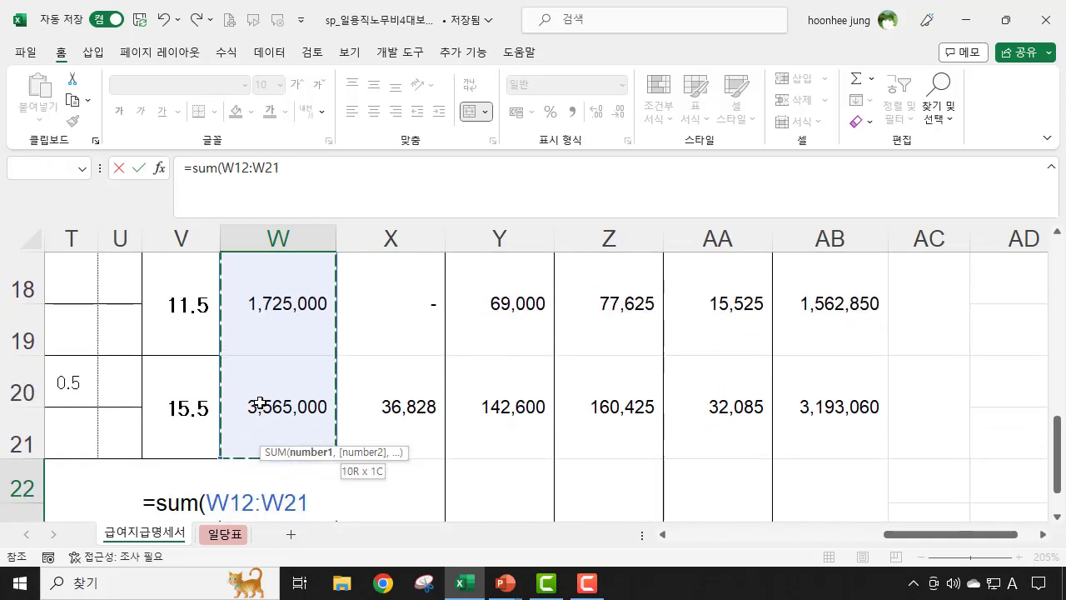
{"action": "type", "text": ")"}
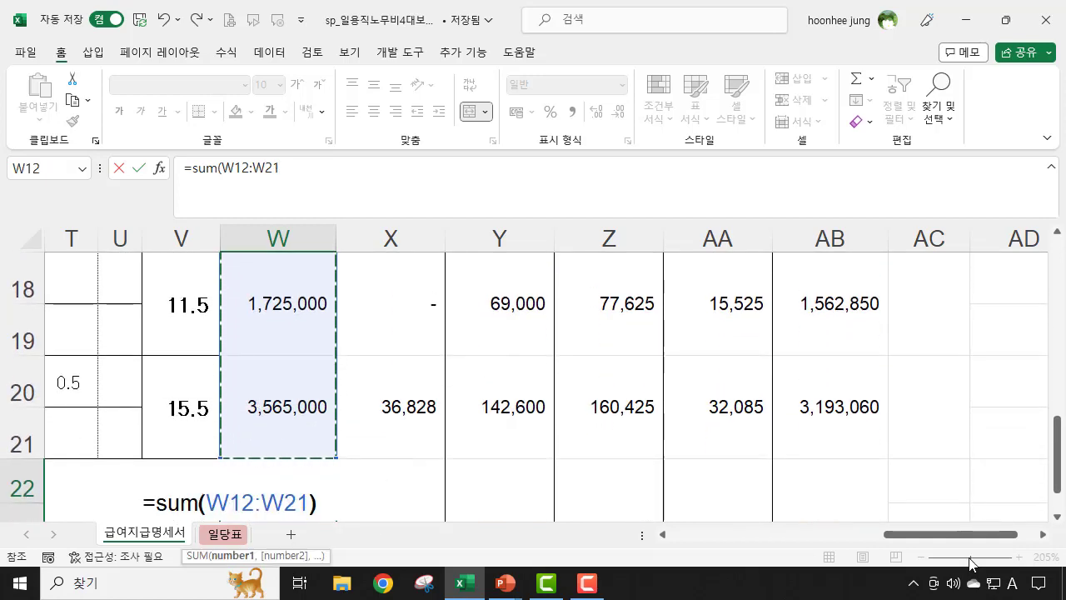
{"action": "key", "text": "Return"}
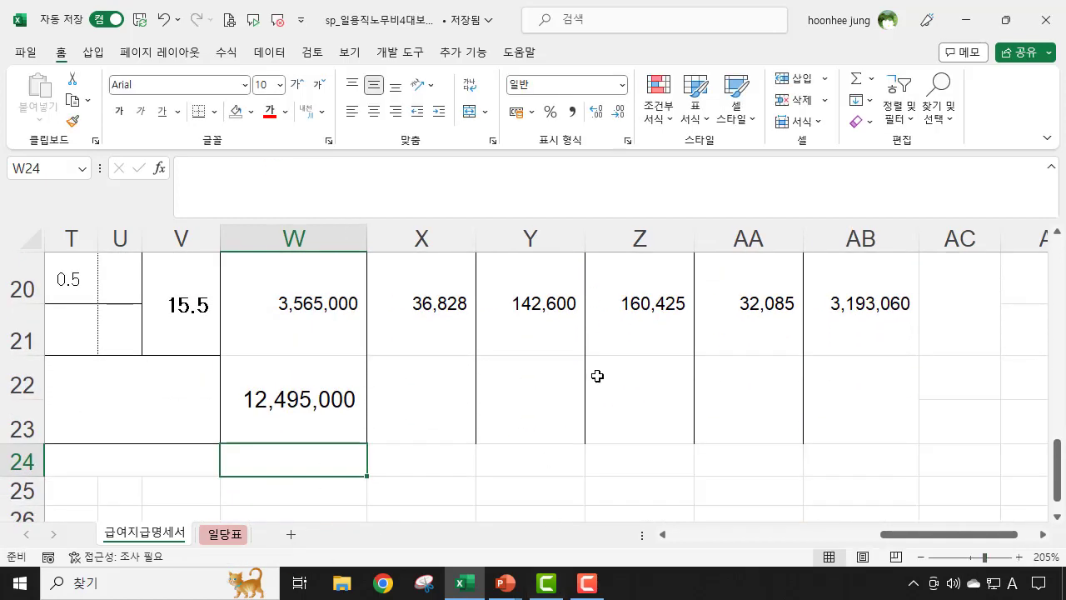
Fill the total formula in W22 across to AB22 and auto-fit the width of column AB
{"action": "left_click", "coordinate": [325, 424]}
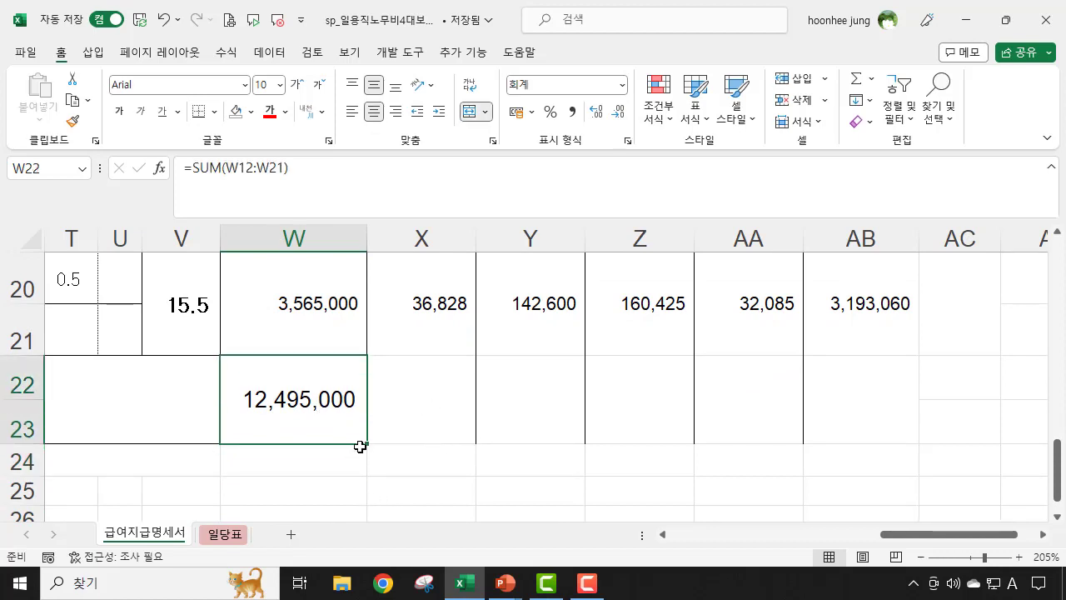
{"action": "left_click_drag", "start_coordinate": [369, 446], "coordinate": [890, 439]}
{"action": "left_click", "coordinate": [779, 510]}
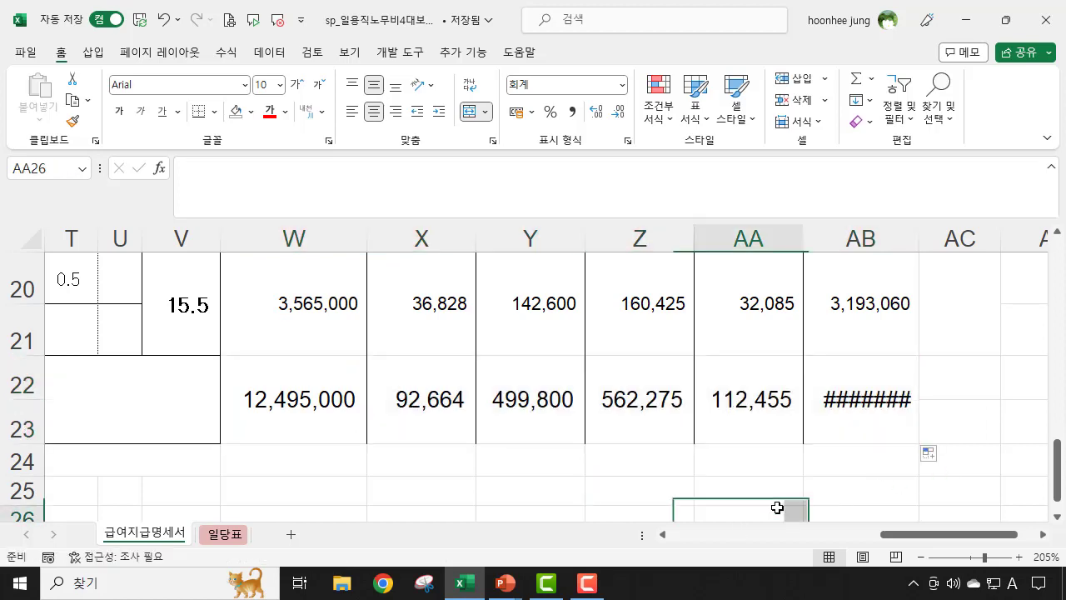
{"action": "left_click", "coordinate": [880, 398]}
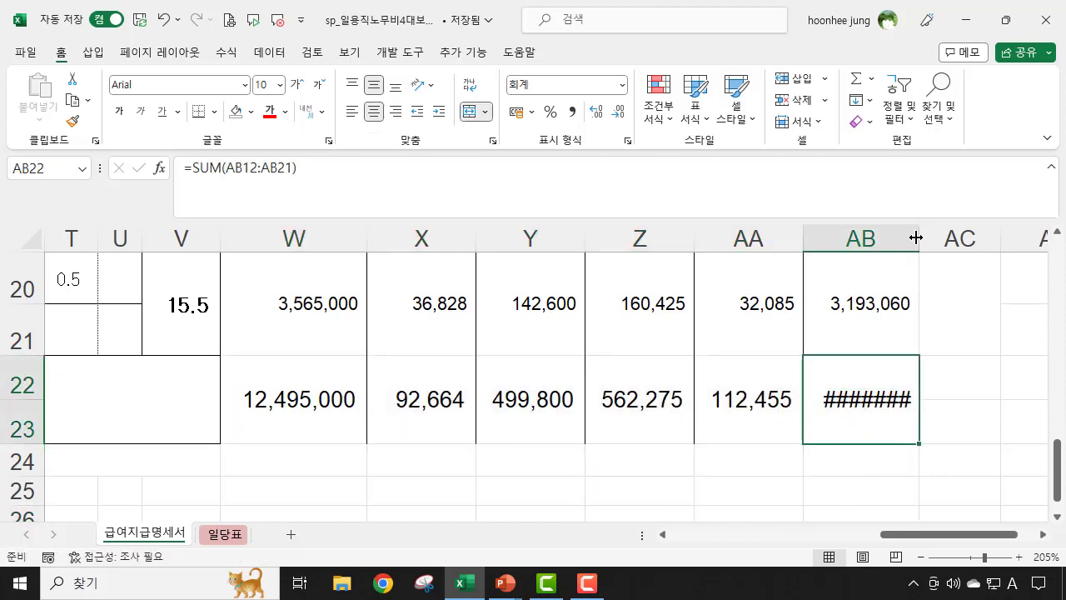
{"action": "double_click", "coordinate": [915, 238]}
{"action": "left_click", "coordinate": [958, 486]}
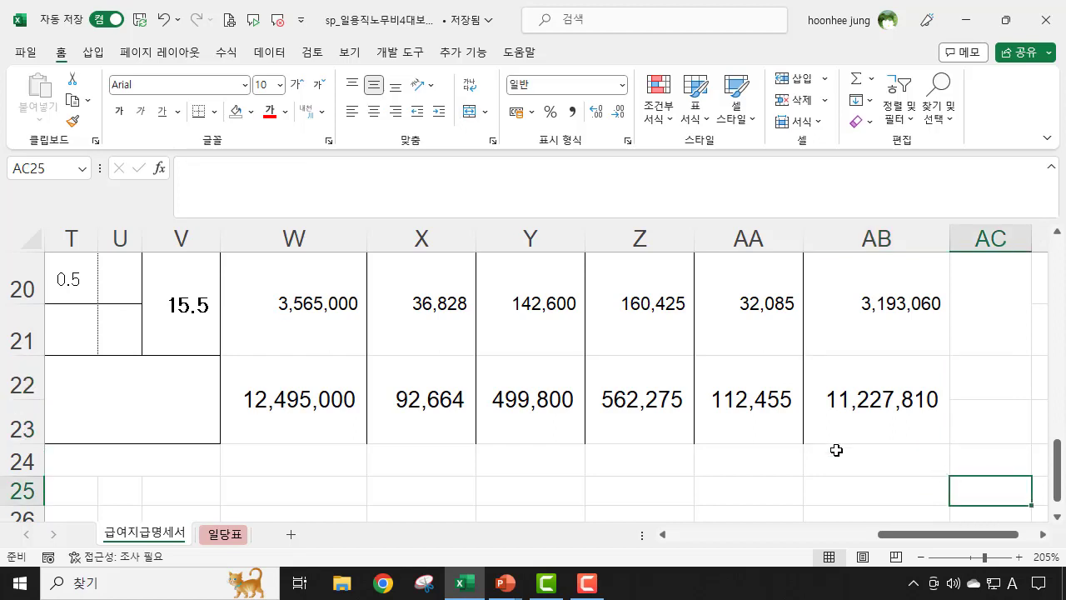
Shade the 총급여 total in W22 and the 차인지급액 total in AB22 with a light tan fill
{"action": "left_click_drag", "start_coordinate": [282, 379], "coordinate": [302, 410]}
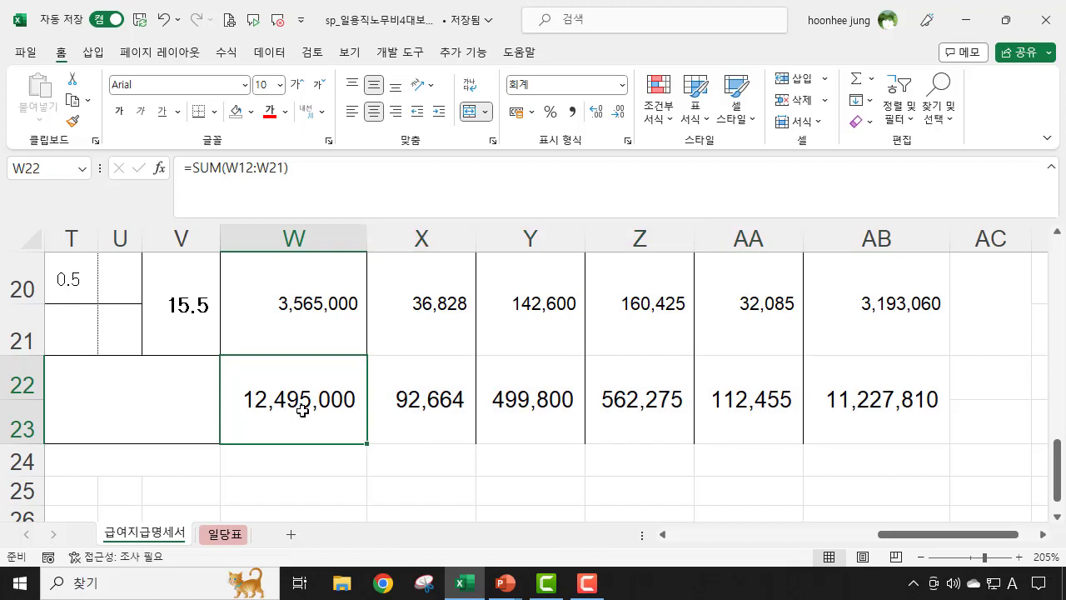
{"action": "left_click", "coordinate": [249, 117]}
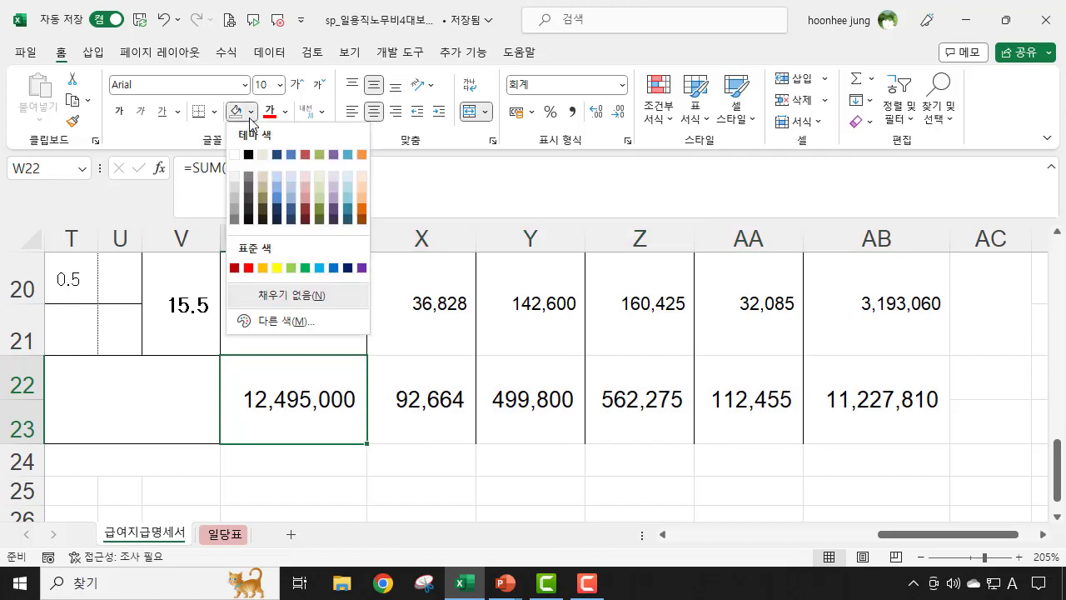
{"action": "left_click", "coordinate": [260, 178]}
{"action": "left_click", "coordinate": [835, 397]}
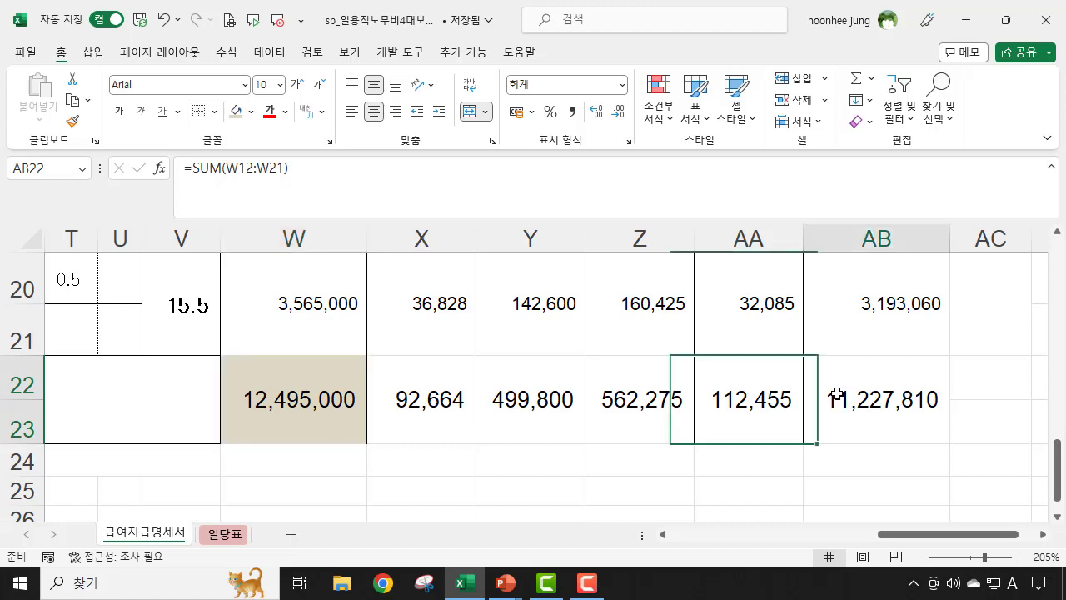
{"action": "left_click", "coordinate": [238, 113]}
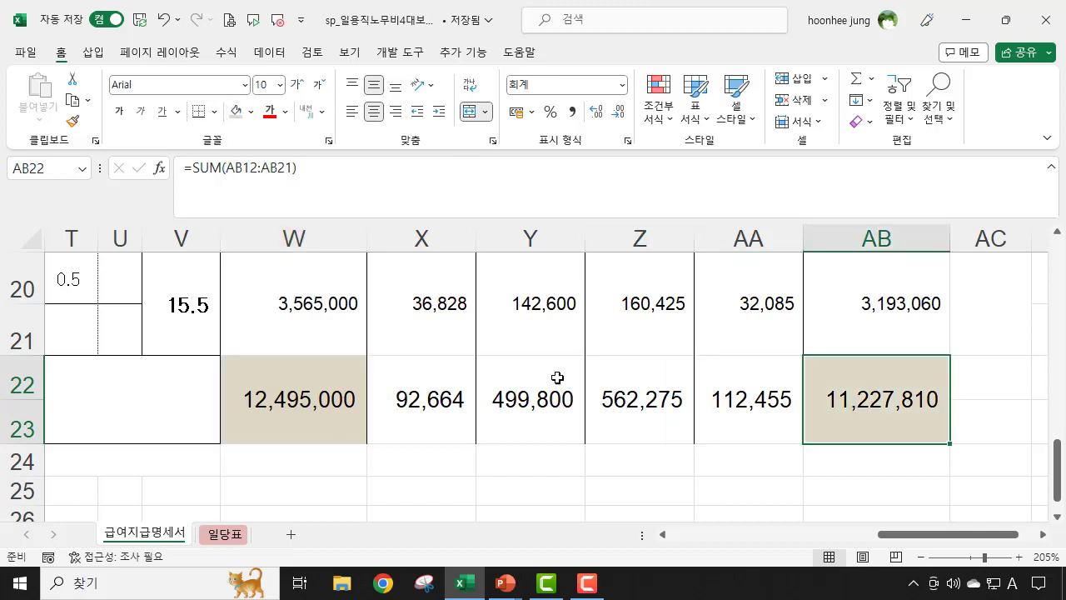
{"action": "left_click", "coordinate": [787, 474]}
{"action": "left_click", "coordinate": [839, 493]}
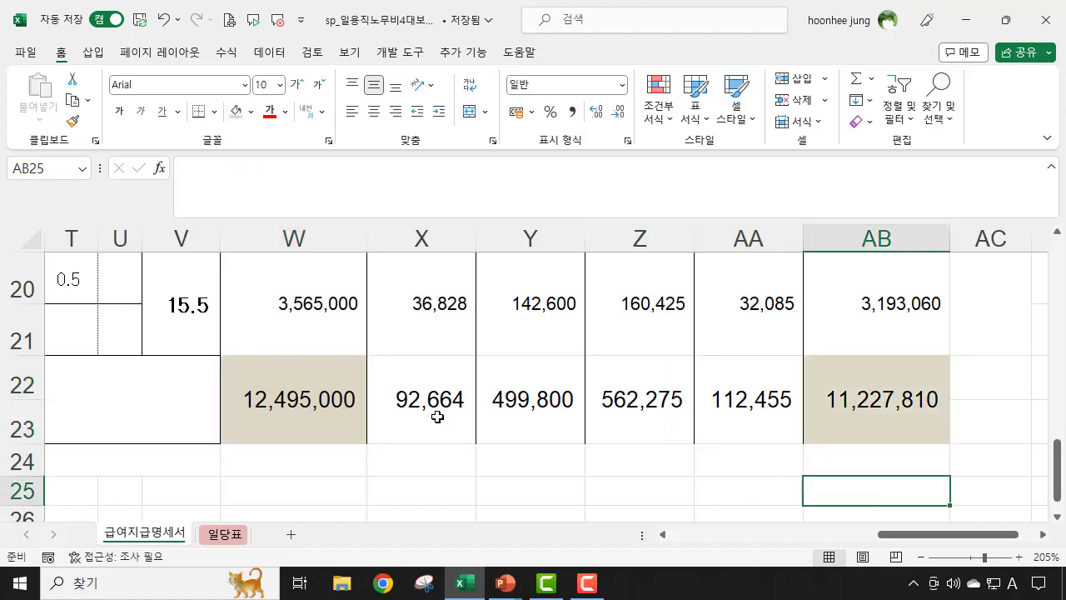
Shade the deduction totals in X22:AA22 with a light blue fill
{"action": "left_click_drag", "start_coordinate": [423, 403], "coordinate": [743, 398]}
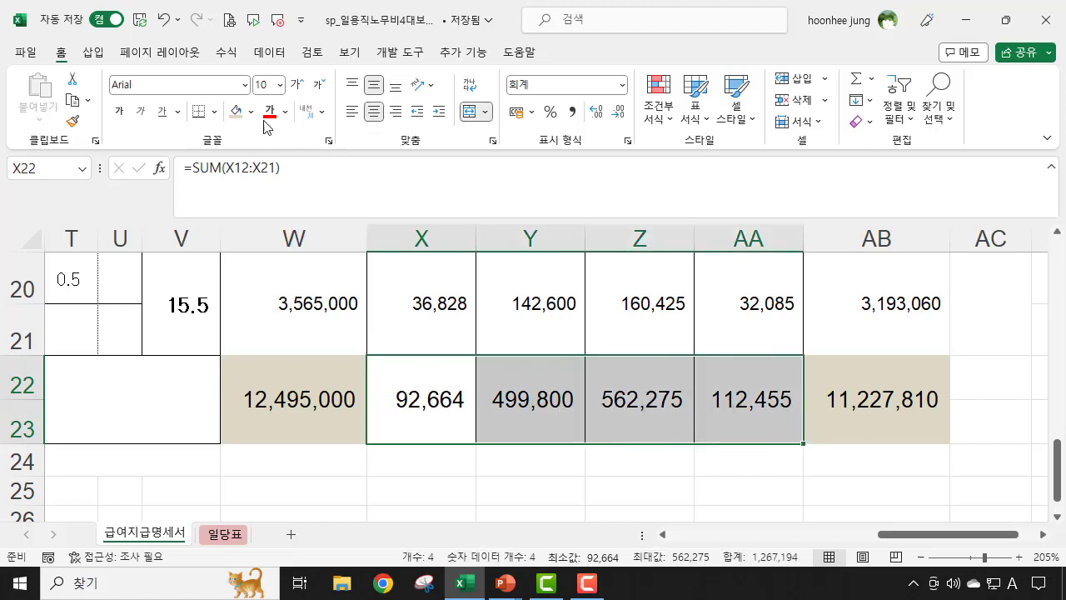
{"action": "left_click", "coordinate": [251, 112]}
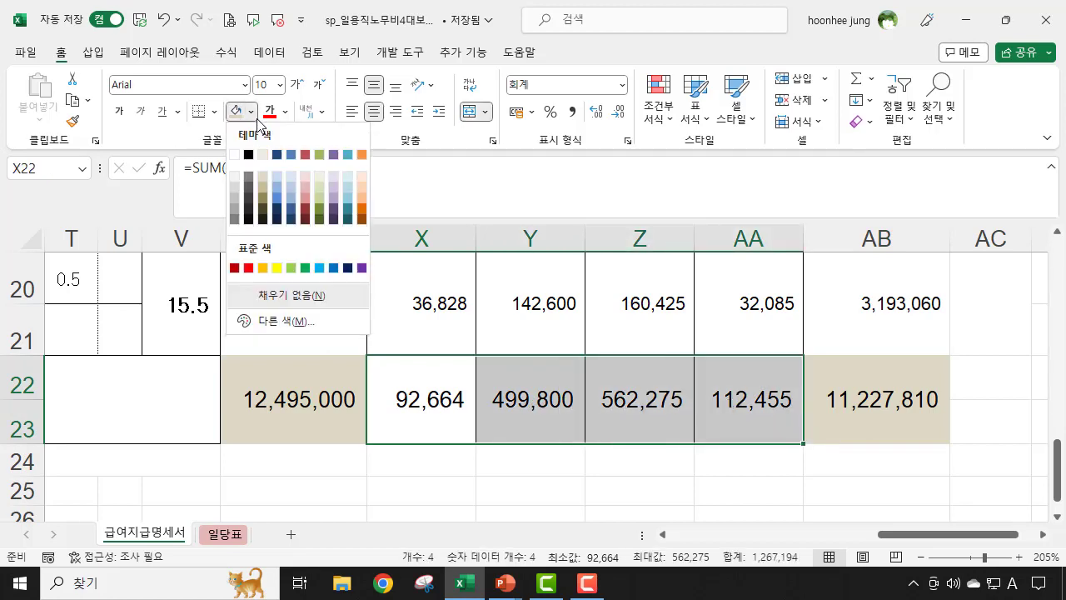
{"action": "left_click", "coordinate": [286, 175]}
{"action": "left_click", "coordinate": [702, 495]}
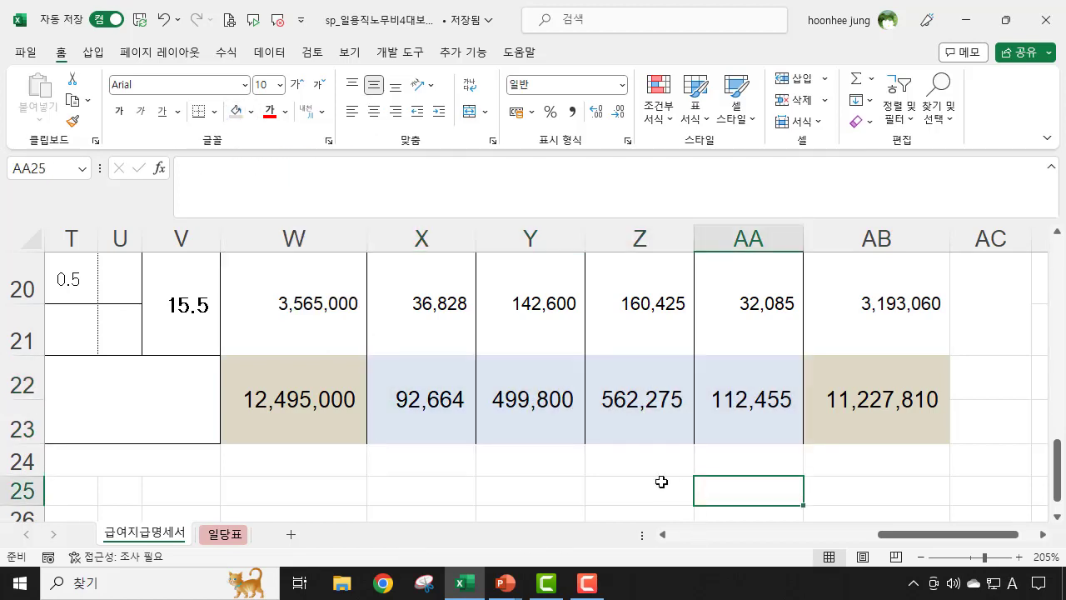
Review the deduction totals in X22:AA22 and the first two workers' 차인지급액 cells in column AB
{"action": "left_click", "coordinate": [424, 397]}
{"action": "left_click", "coordinate": [550, 413]}
{"action": "left_click", "coordinate": [650, 402]}
{"action": "left_click", "coordinate": [779, 408]}
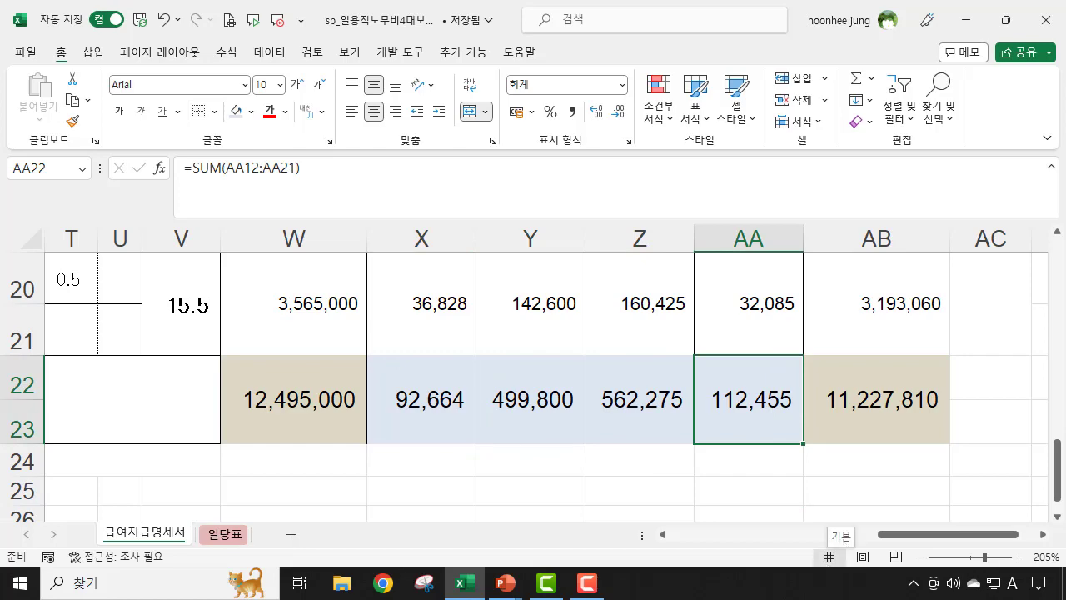
{"action": "scroll", "coordinate": [925, 417], "scroll_direction": "up", "scroll_amount": 3}
{"action": "scroll", "coordinate": [925, 417], "scroll_direction": "up", "scroll_amount": 3}
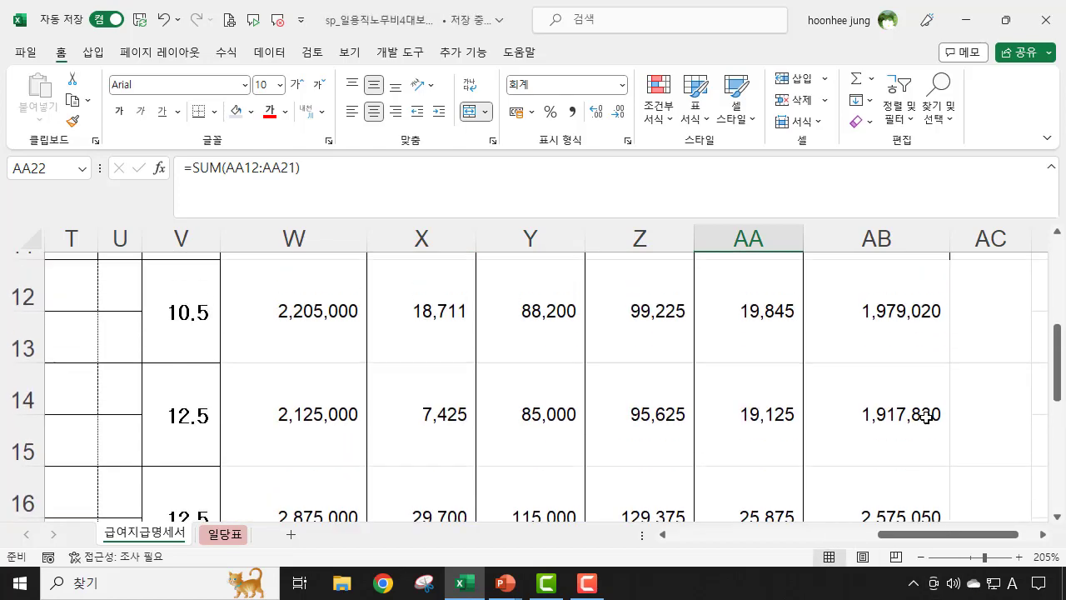
{"action": "scroll", "coordinate": [921, 450], "scroll_direction": "down", "scroll_amount": 2}
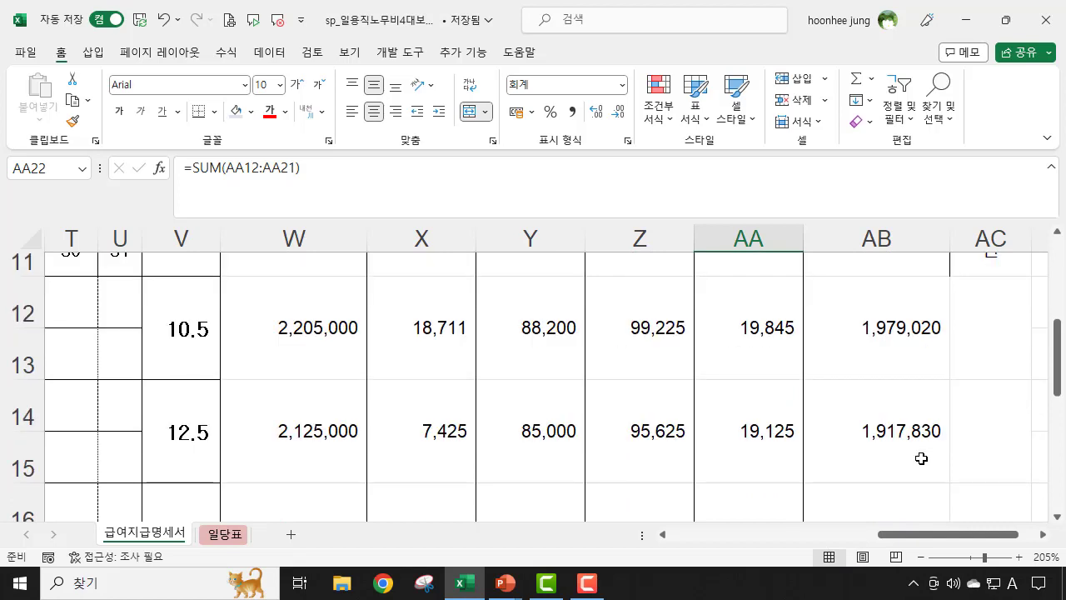
{"action": "left_click", "coordinate": [892, 325]}
{"action": "left_click", "coordinate": [881, 462]}
Apply all borders to the header cells from 총급여 to 영수인 in W10:AC11
{"action": "scroll", "coordinate": [626, 358], "scroll_direction": "up", "scroll_amount": 3}
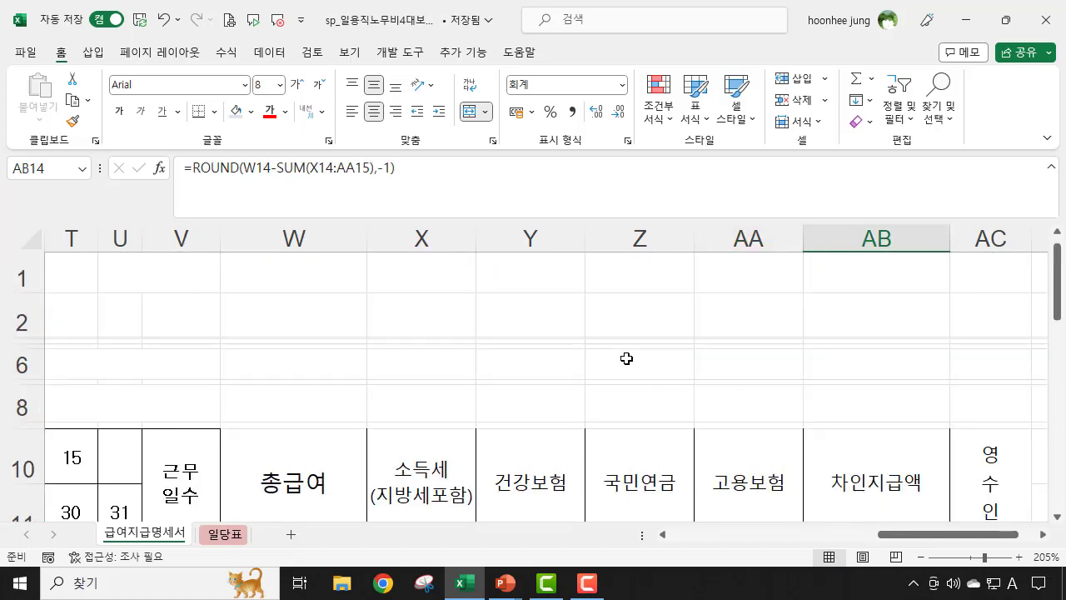
{"action": "left_click_drag", "start_coordinate": [267, 498], "coordinate": [969, 467]}
{"action": "left_click", "coordinate": [214, 110]}
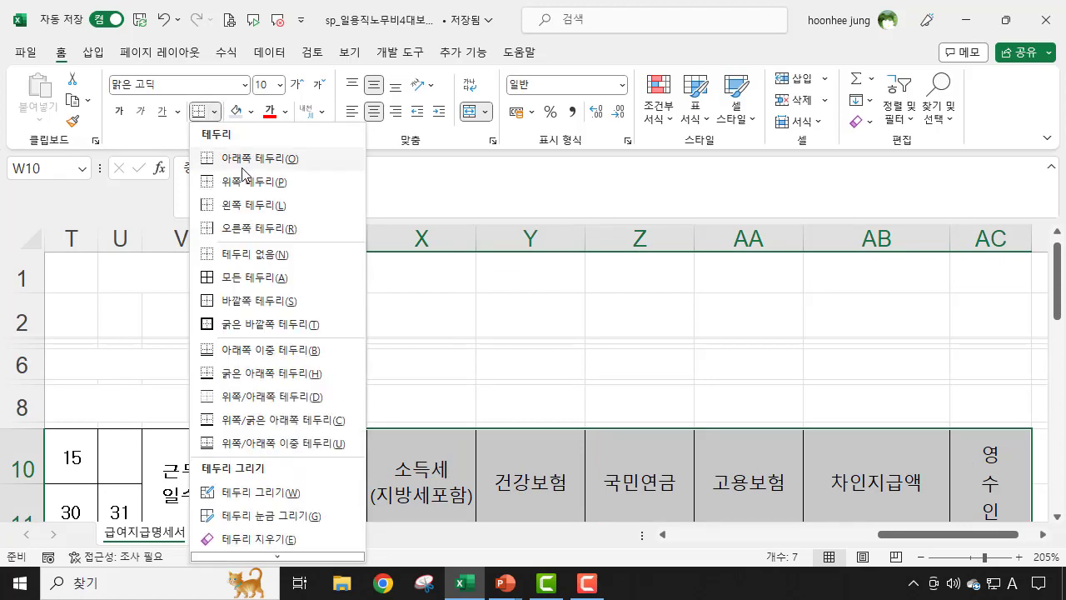
{"action": "left_click", "coordinate": [244, 277]}
{"action": "scroll", "coordinate": [882, 369], "scroll_direction": "down", "scroll_amount": 1}
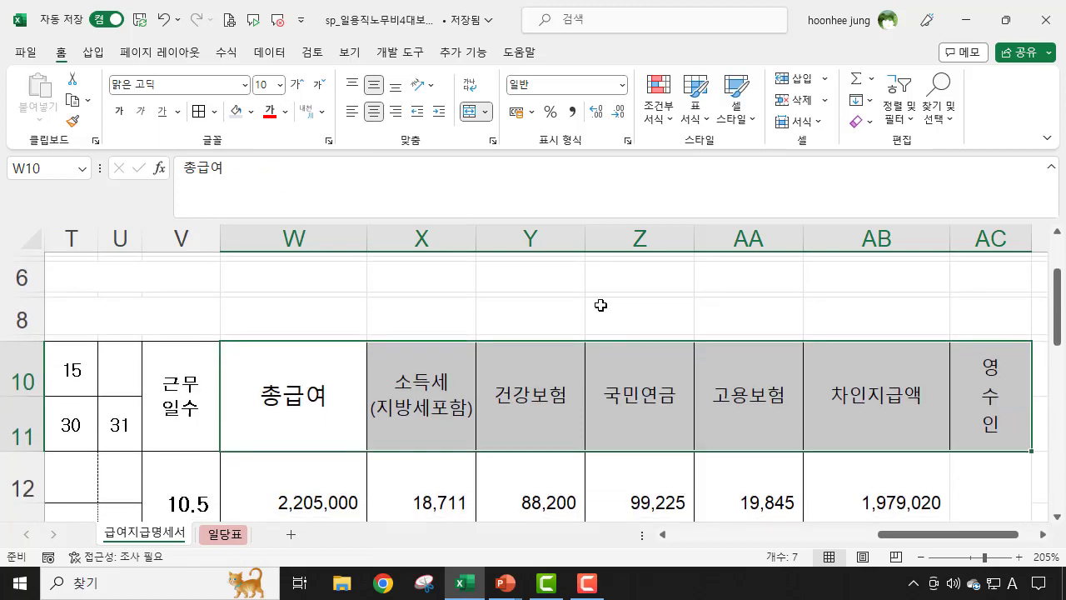
{"action": "left_click", "coordinate": [602, 310]}
Shade the 근무일수, 총급여 and 차인지급액 header cells with the light tan fill
{"action": "left_click", "coordinate": [177, 400]}
{"action": "left_click_drag", "start_coordinate": [223, 398], "coordinate": [274, 398]}
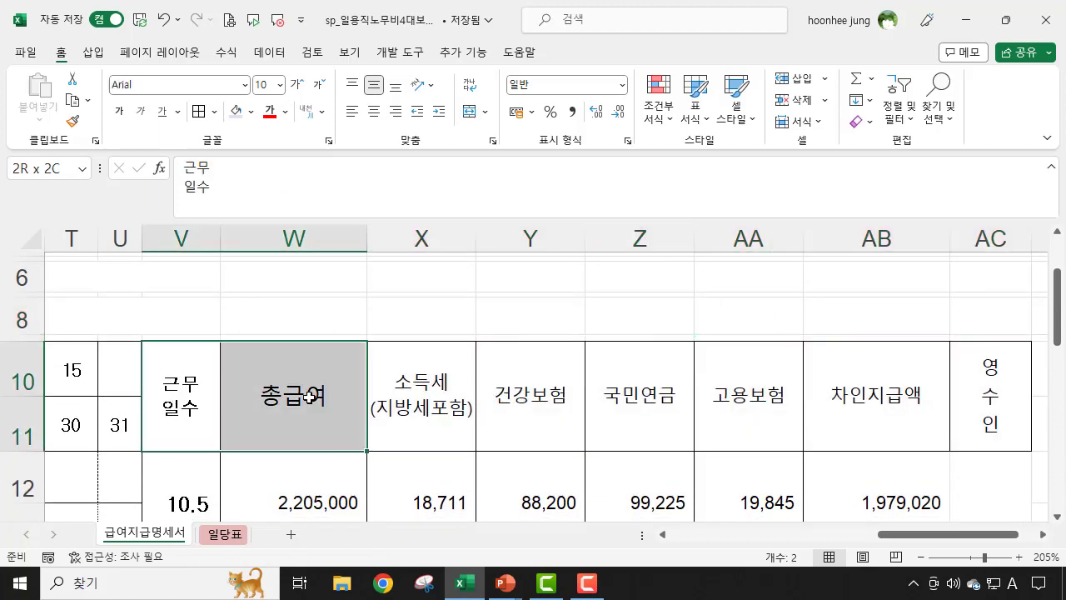
{"action": "left_click", "coordinate": [250, 113]}
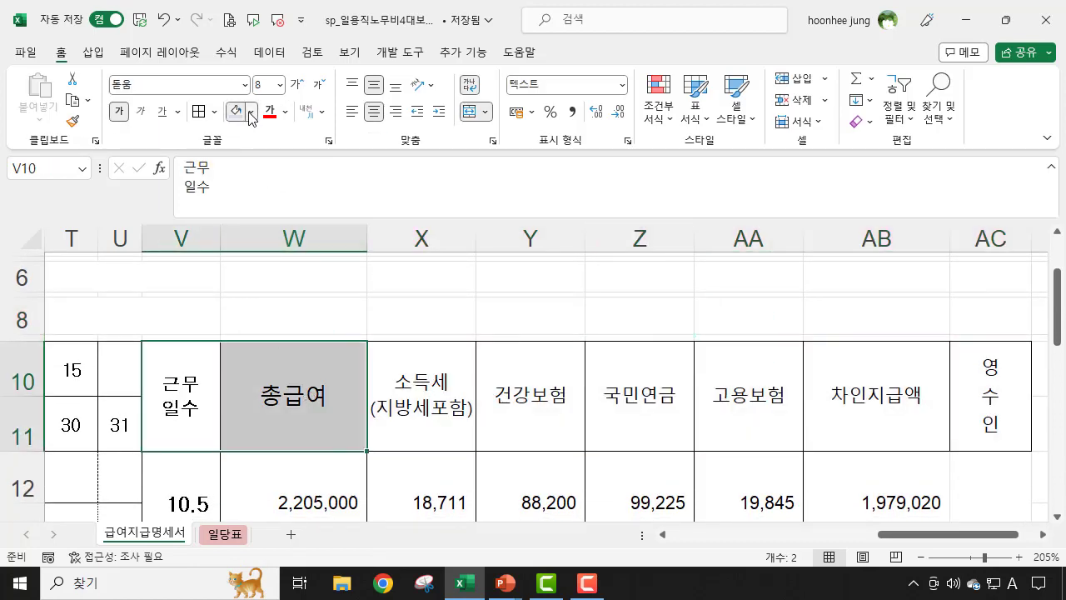
{"action": "left_click", "coordinate": [265, 177]}
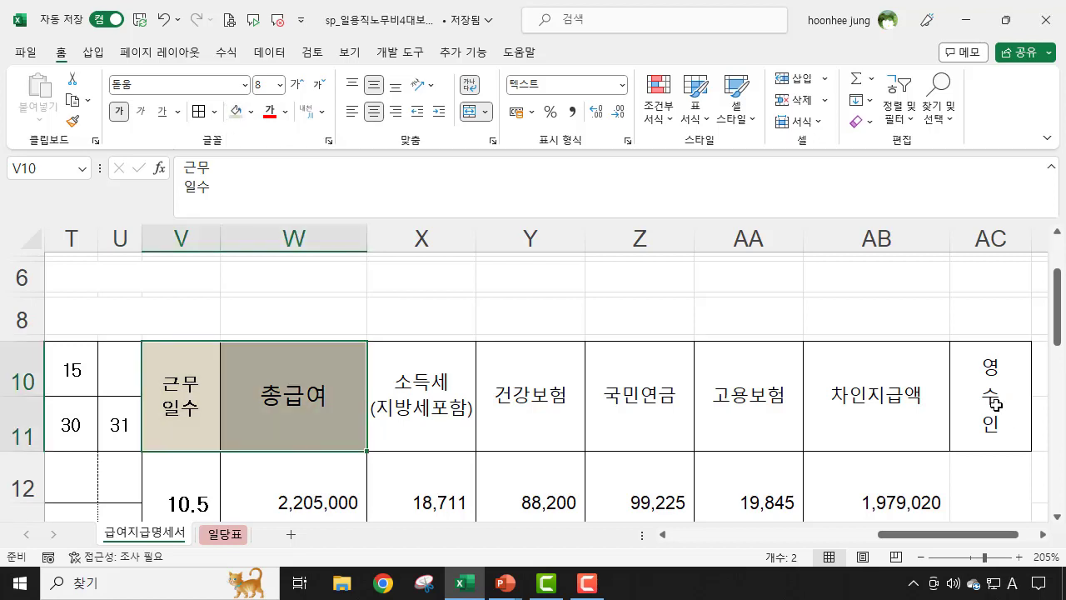
{"action": "left_click", "coordinate": [903, 406]}
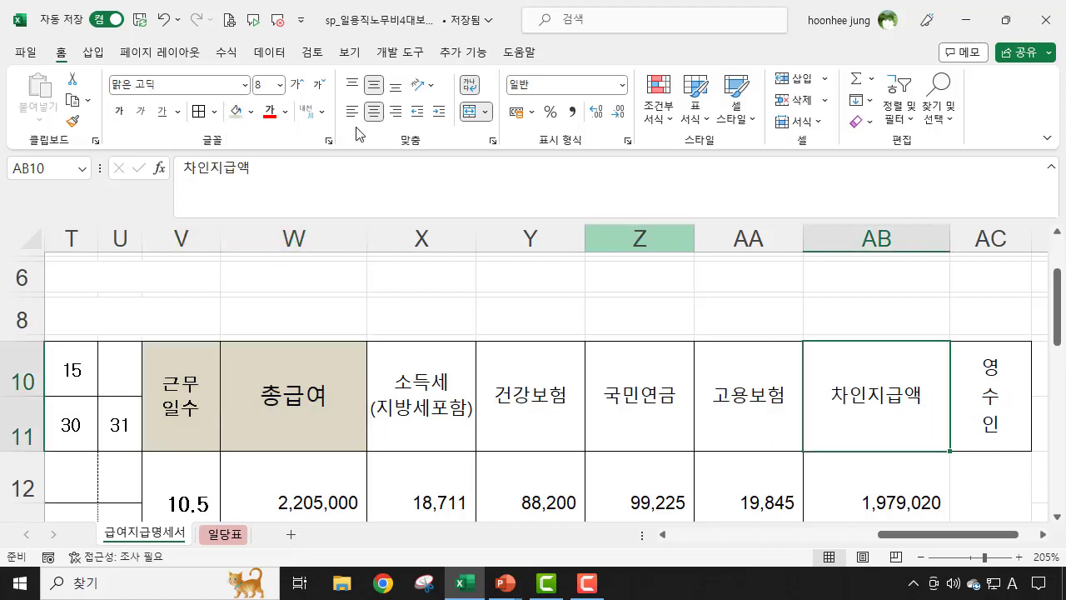
{"action": "left_click", "coordinate": [236, 110]}
Shade the deduction headers from 소득세 to 고용보험 in X10:AA10 with a light blue fill
{"action": "left_click_drag", "start_coordinate": [432, 404], "coordinate": [721, 389]}
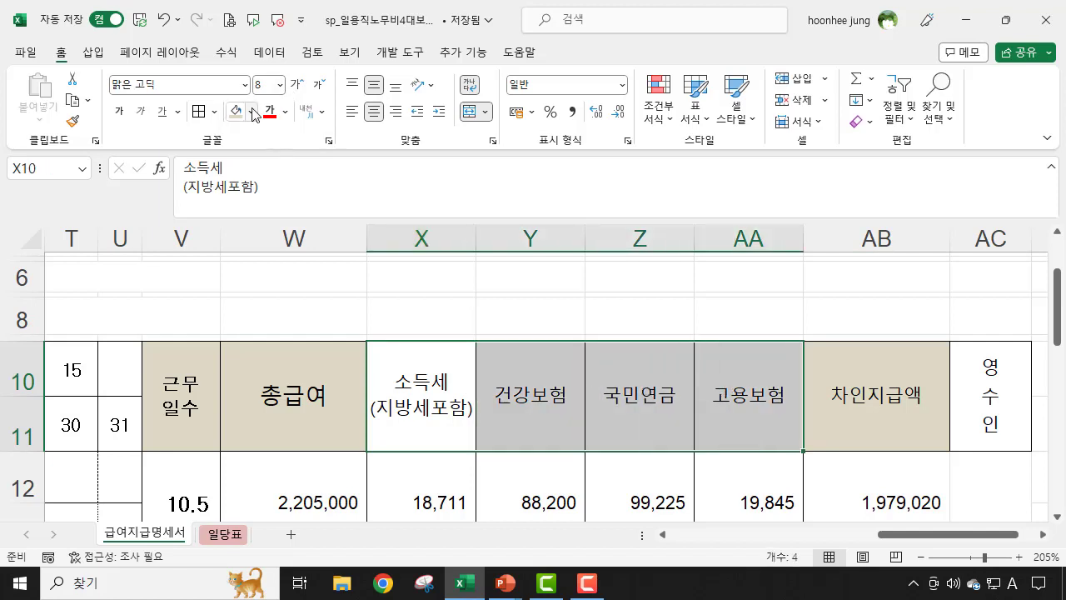
{"action": "left_click", "coordinate": [250, 112]}
{"action": "left_click", "coordinate": [290, 178]}
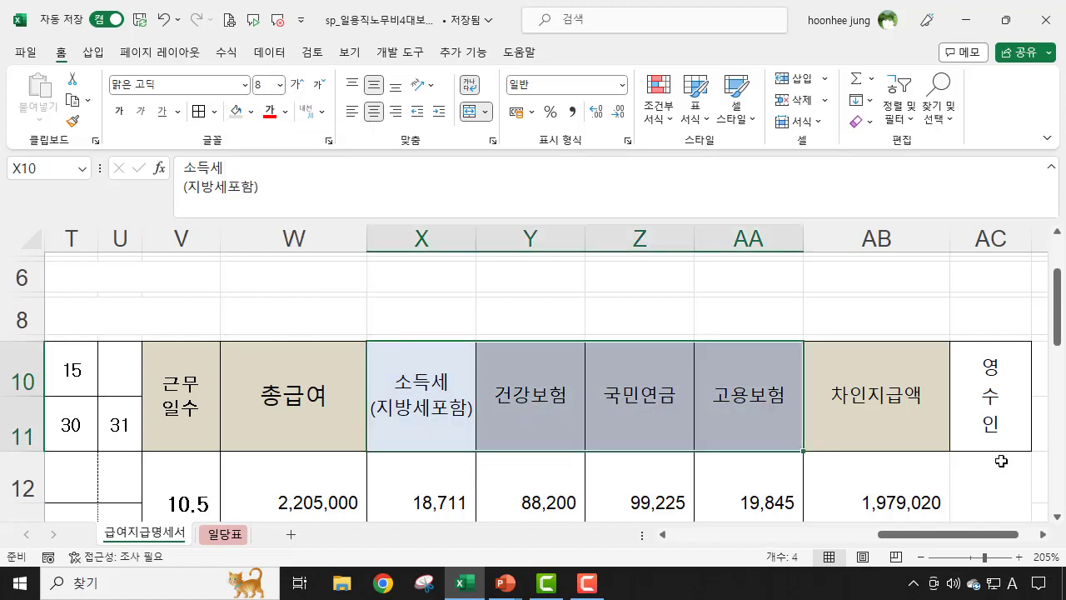
{"action": "left_click", "coordinate": [698, 295]}
Apply all borders to the workers' pay cells and the totals row in W12:AC23
{"action": "scroll", "coordinate": [281, 333], "scroll_direction": "down", "scroll_amount": 3}
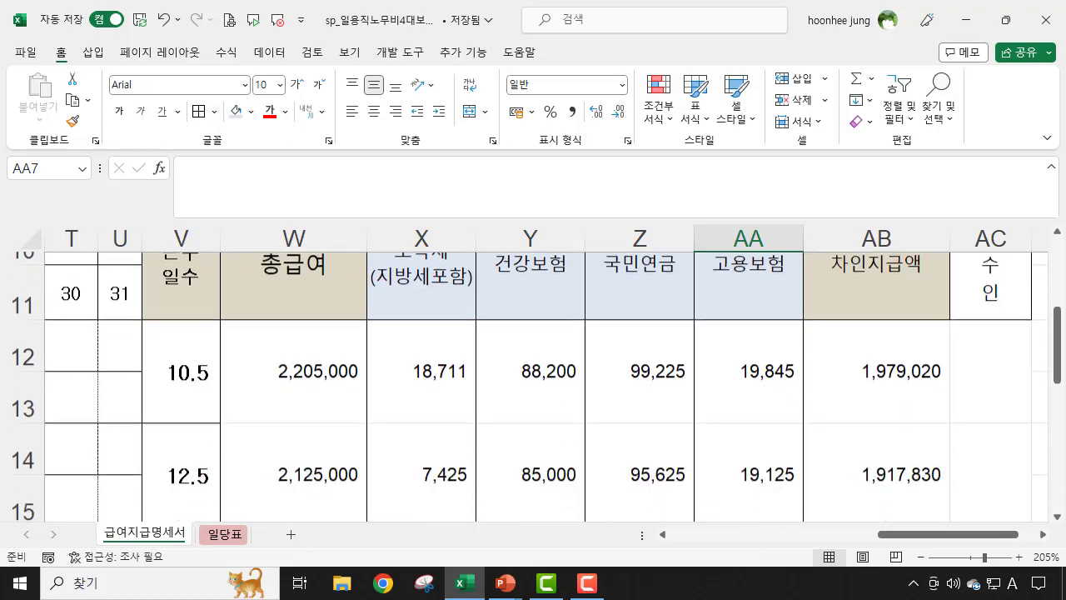
{"action": "left_click", "coordinate": [223, 293]}
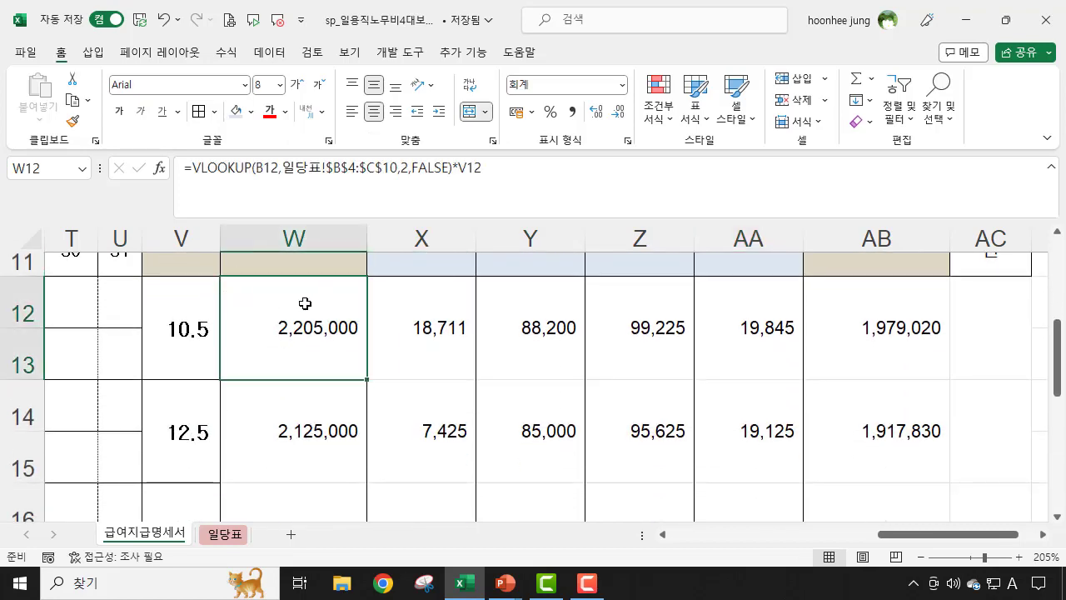
{"action": "left_click_drag", "start_coordinate": [305, 303], "coordinate": [978, 400]}
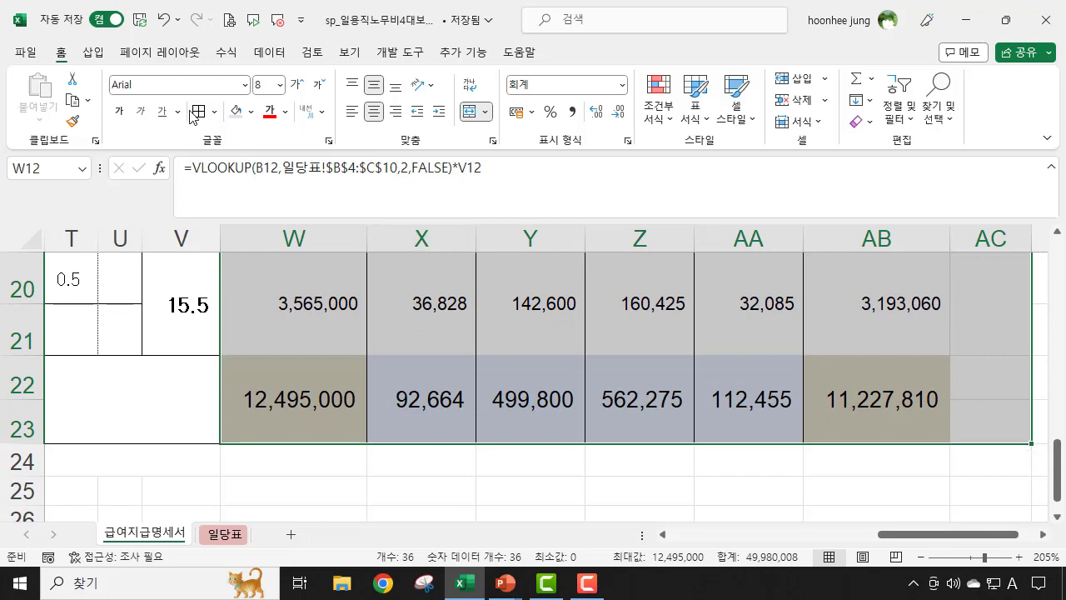
{"action": "scroll", "coordinate": [1038, 377], "scroll_direction": "up", "scroll_amount": 3}
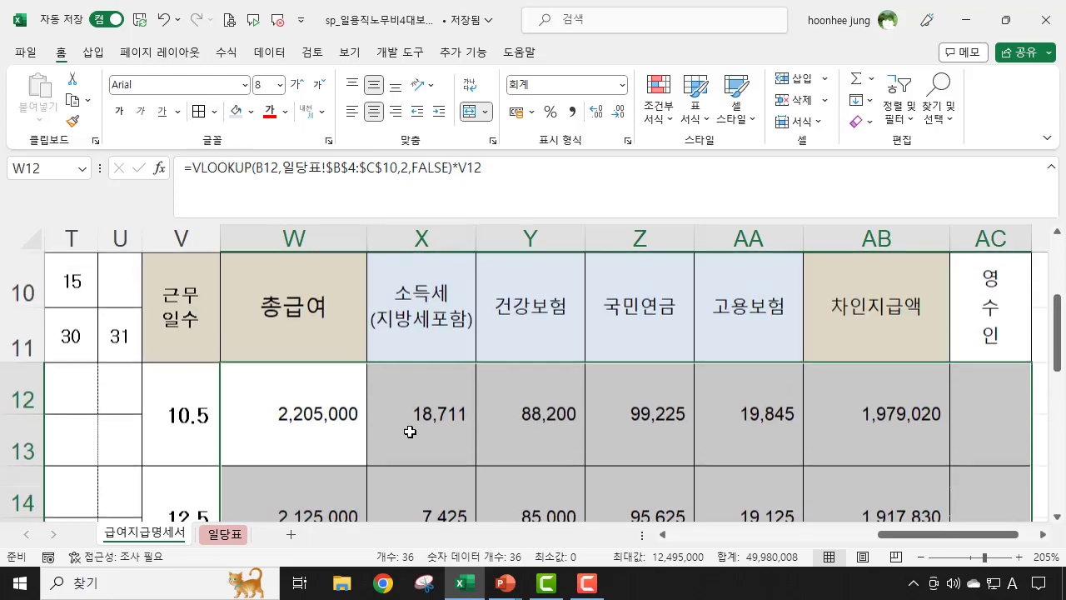
Review the formatted pay and deduction table from the header row through the workers' 영수인 cells to the totals row
{"action": "left_click", "coordinate": [1041, 387]}
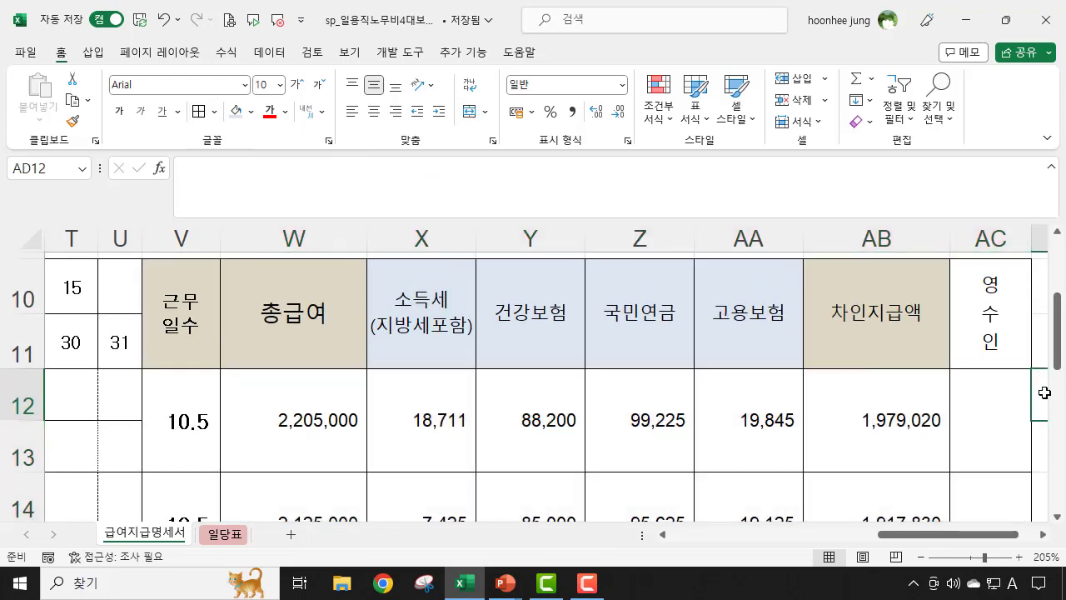
{"action": "scroll", "coordinate": [885, 497], "scroll_direction": "down", "scroll_amount": 3}
{"action": "scroll", "coordinate": [885, 497], "scroll_direction": "up", "scroll_amount": 2}
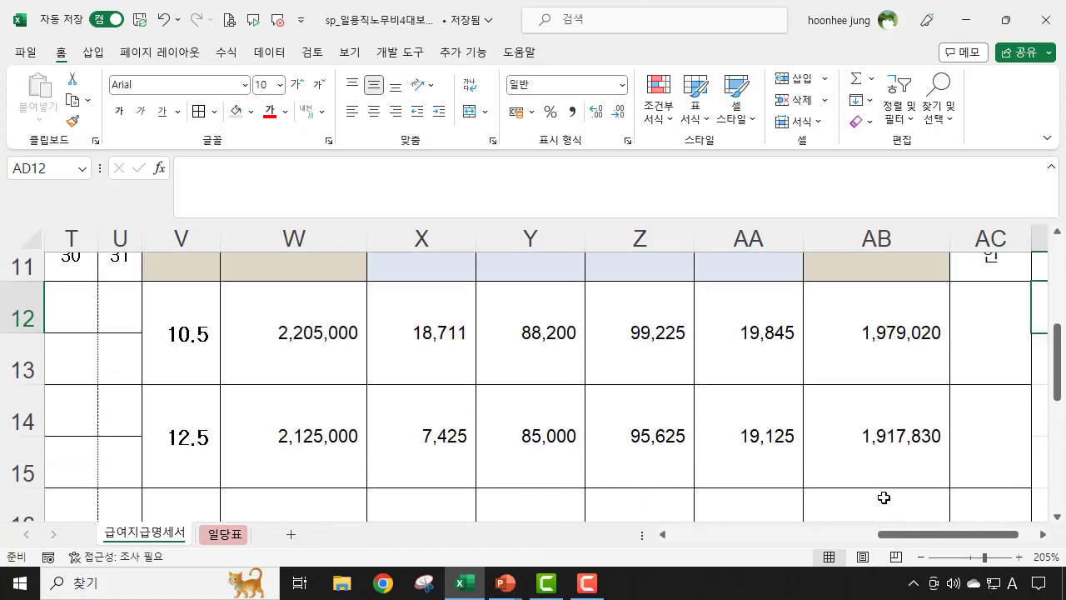
{"action": "scroll", "coordinate": [884, 497], "scroll_direction": "up", "scroll_amount": 1}
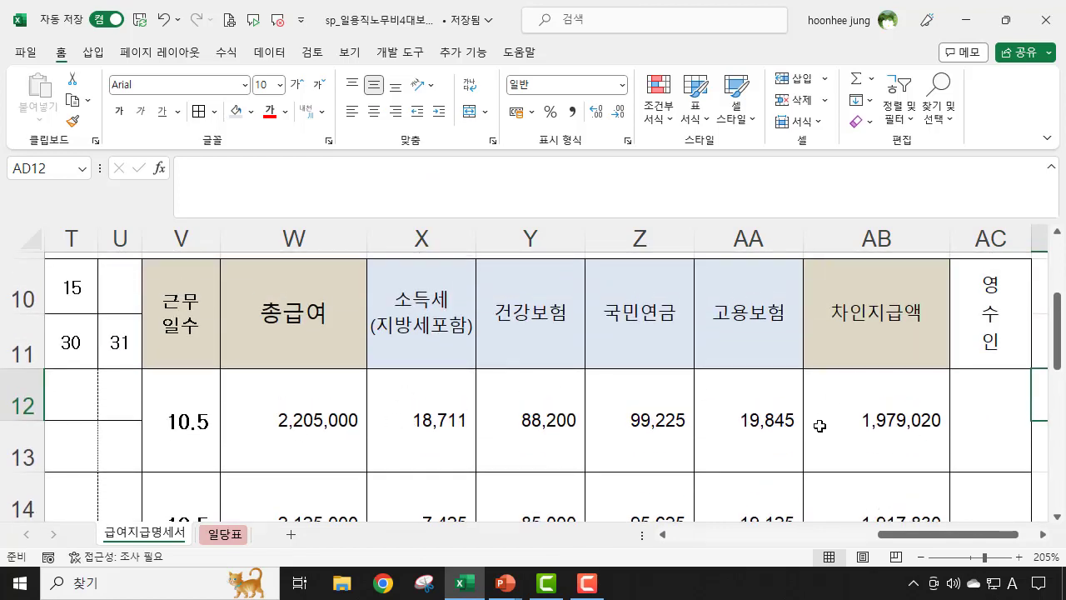
{"action": "left_click", "coordinate": [917, 428]}
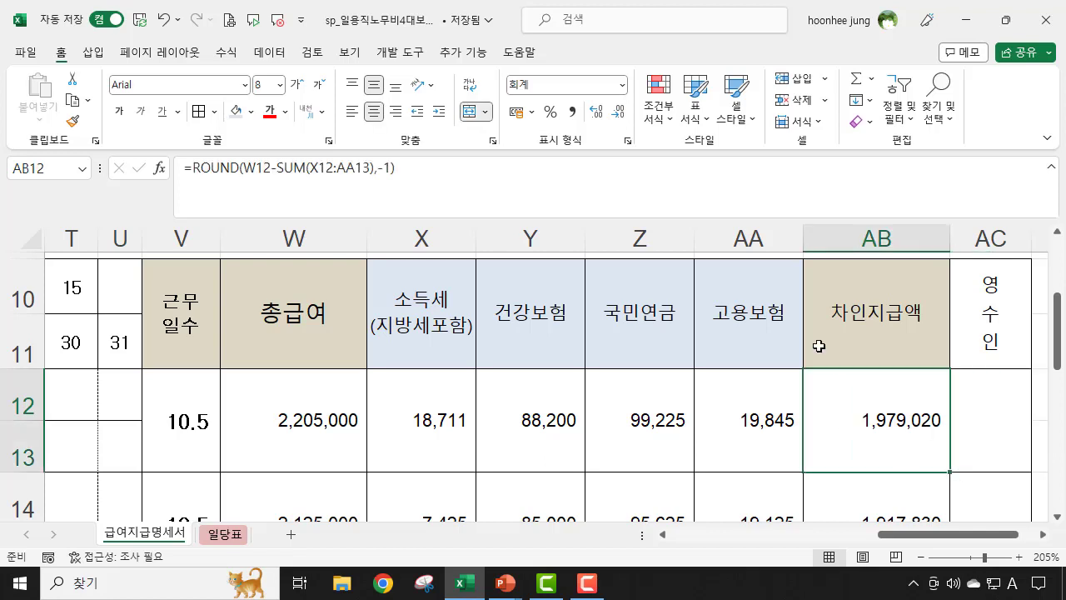
{"action": "left_click", "coordinate": [1003, 429]}
{"action": "left_click", "coordinate": [991, 495]}
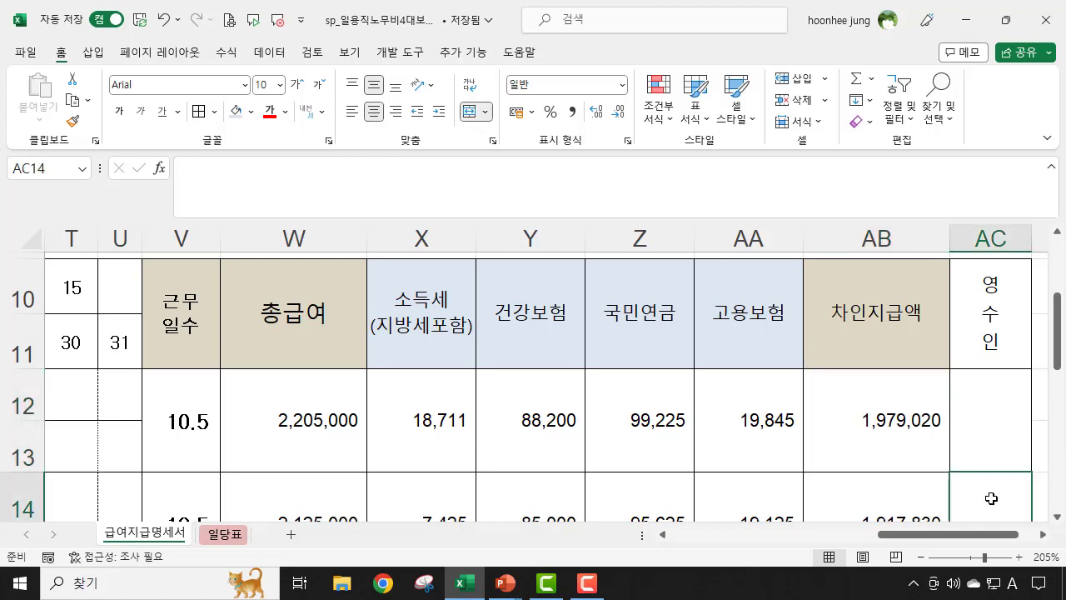
{"action": "scroll", "coordinate": [991, 495], "scroll_direction": "down", "scroll_amount": 3}
{"action": "left_click", "coordinate": [994, 379]}
{"action": "left_click", "coordinate": [1017, 464]}
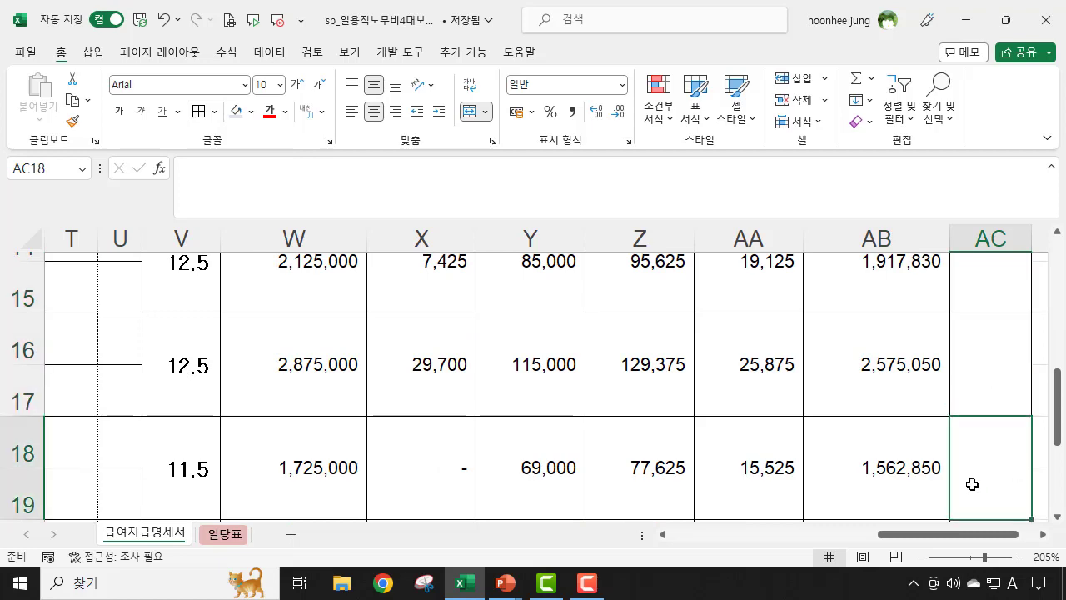
{"action": "scroll", "coordinate": [1004, 467], "scroll_direction": "down", "scroll_amount": 2}
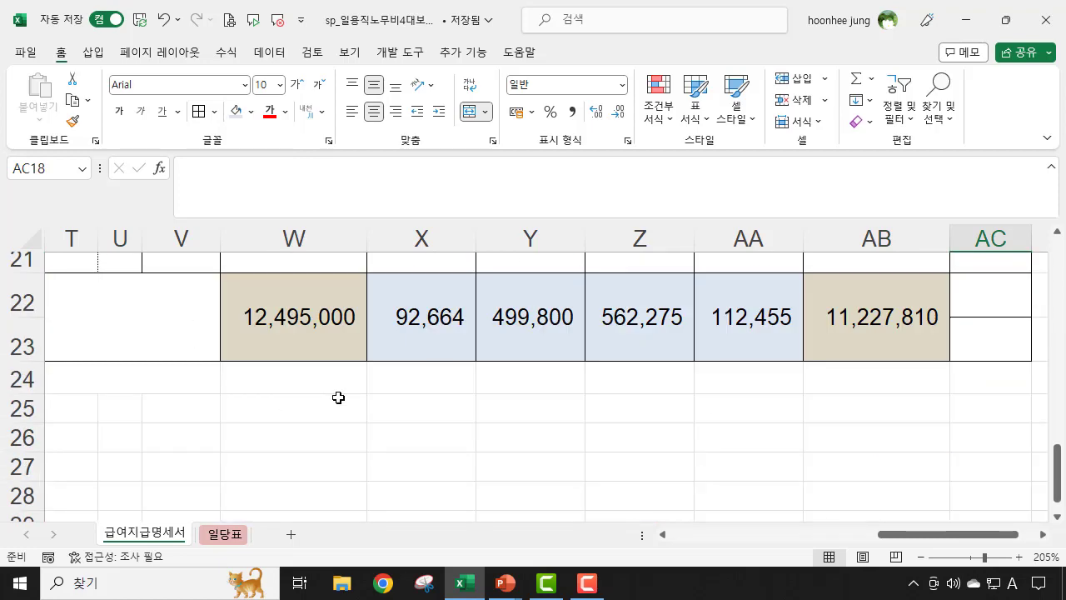
{"action": "scroll", "coordinate": [338, 397], "scroll_direction": "up", "scroll_amount": 3}
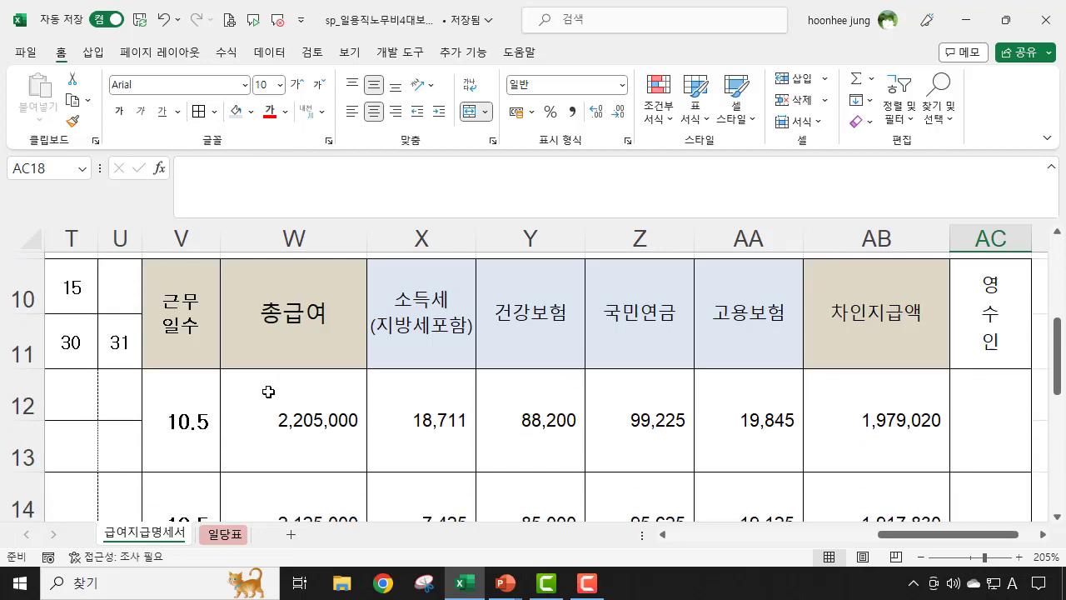
{"action": "scroll", "coordinate": [269, 457], "scroll_direction": "up", "scroll_amount": 5}
{"action": "scroll", "coordinate": [460, 431], "scroll_direction": "down", "scroll_amount": 3}
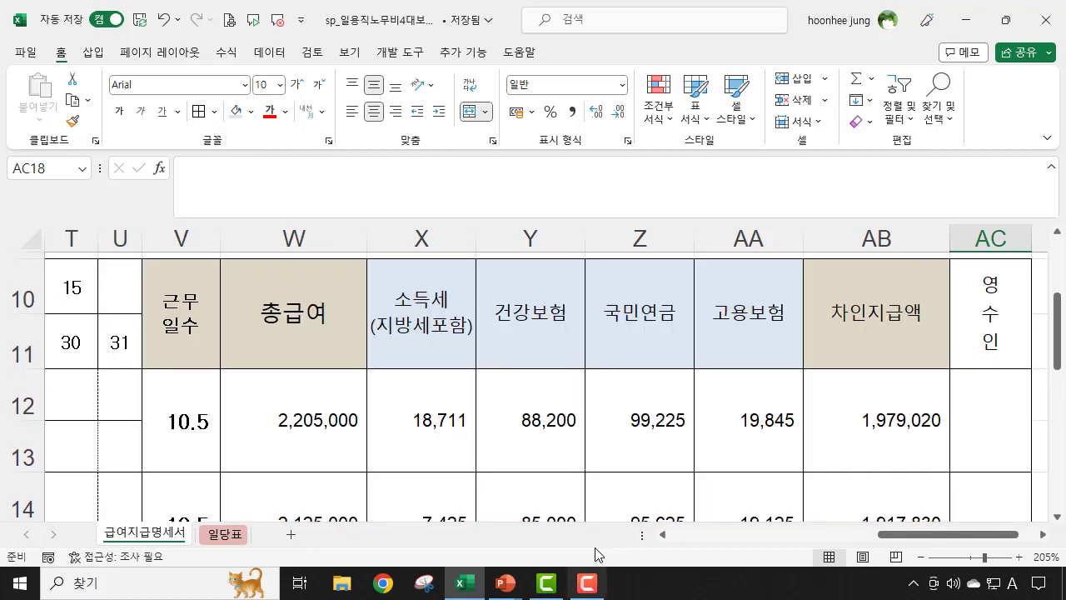
Switch to the PowerPoint slide show, erase the pen marks on the 4대 보험료율 slide and advance to the closing slide
{"action": "mouse_move", "coordinate": [510, 589]}
{"action": "left_click", "coordinate": [599, 512]}
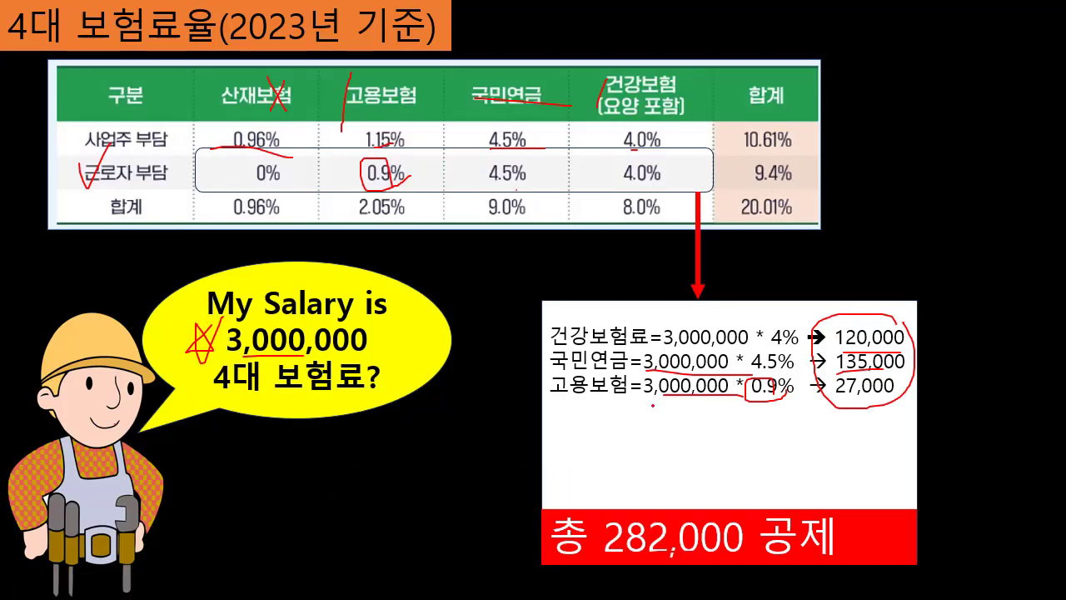
{"action": "key", "text": "e"}
{"action": "key", "text": "Right"}
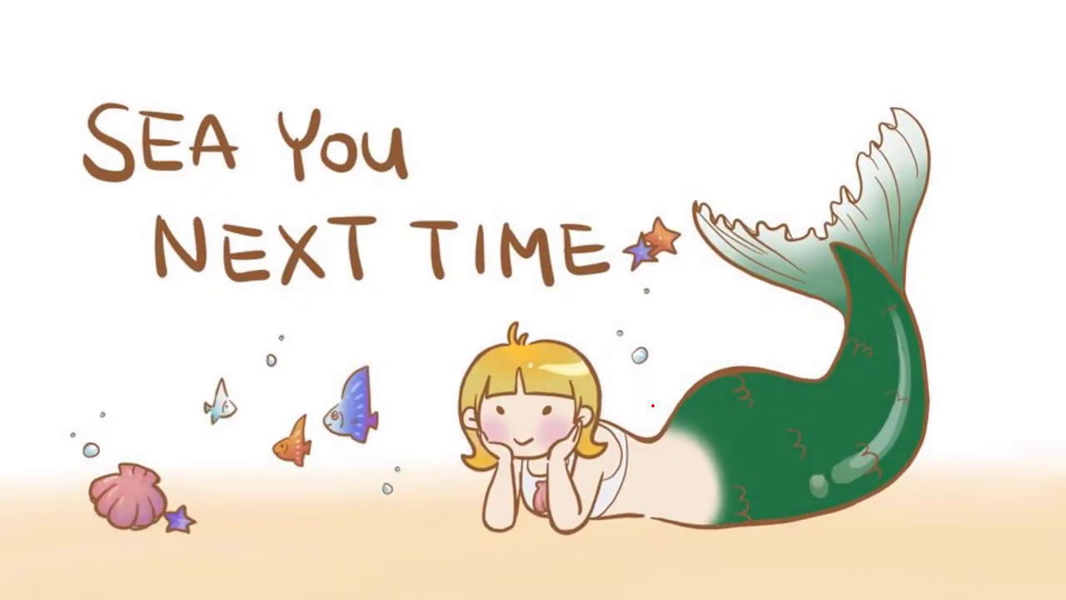